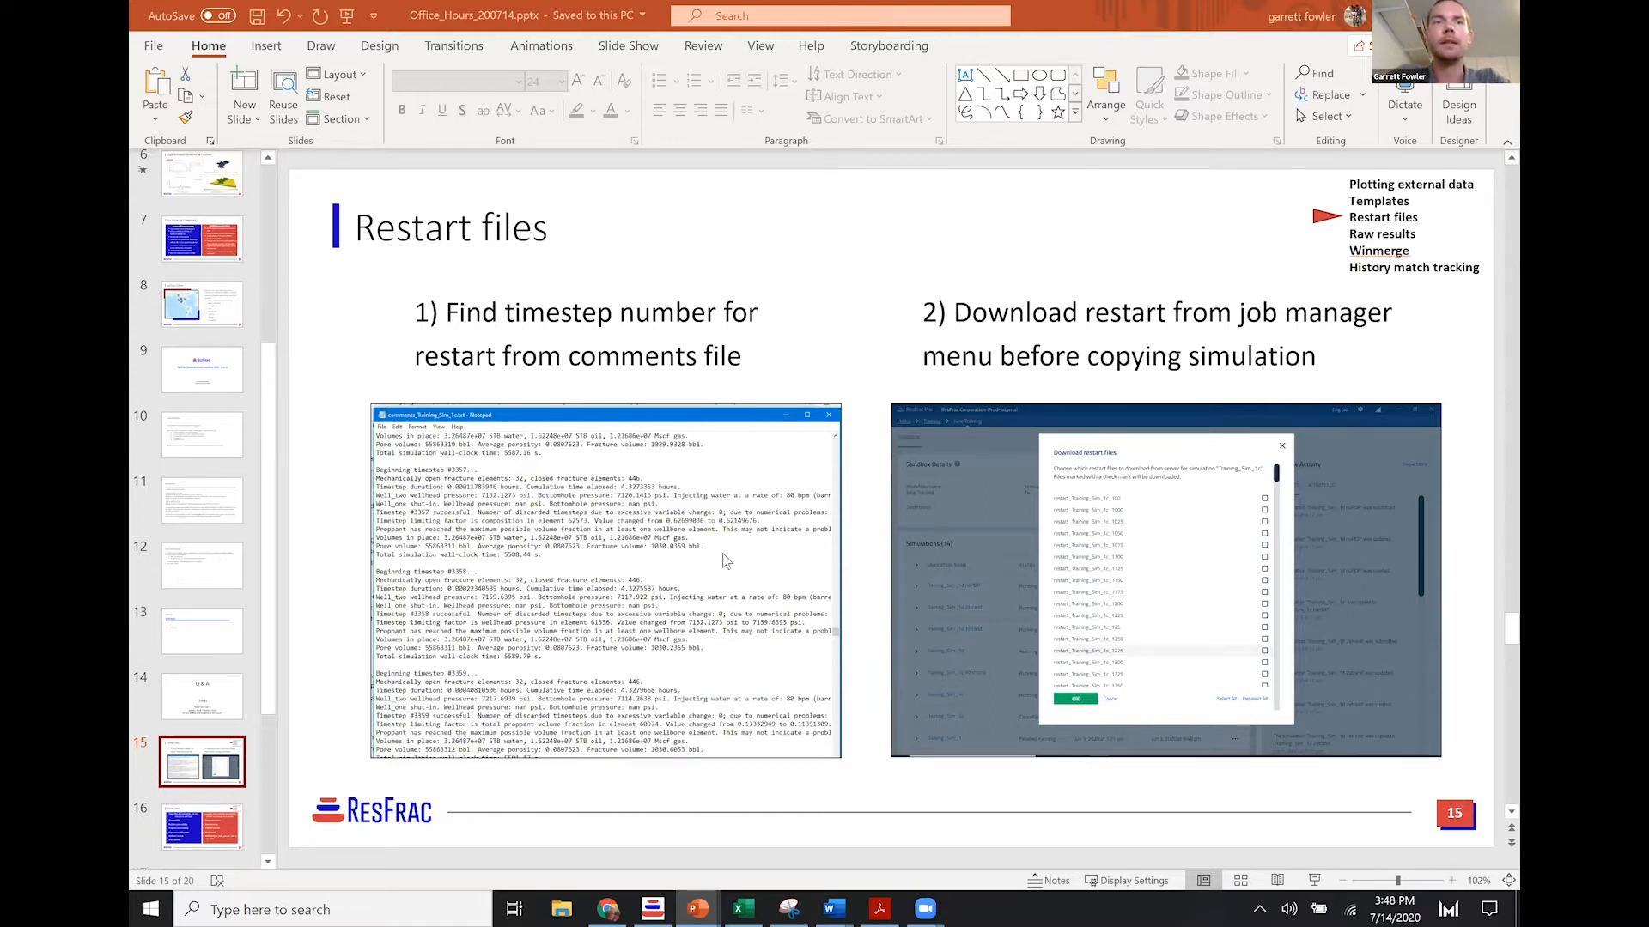
Step: Switch to ResFrac and expand the status details of the Fiber demo_swarm simulation
key("alt+Tab")
key("alt+Tab")
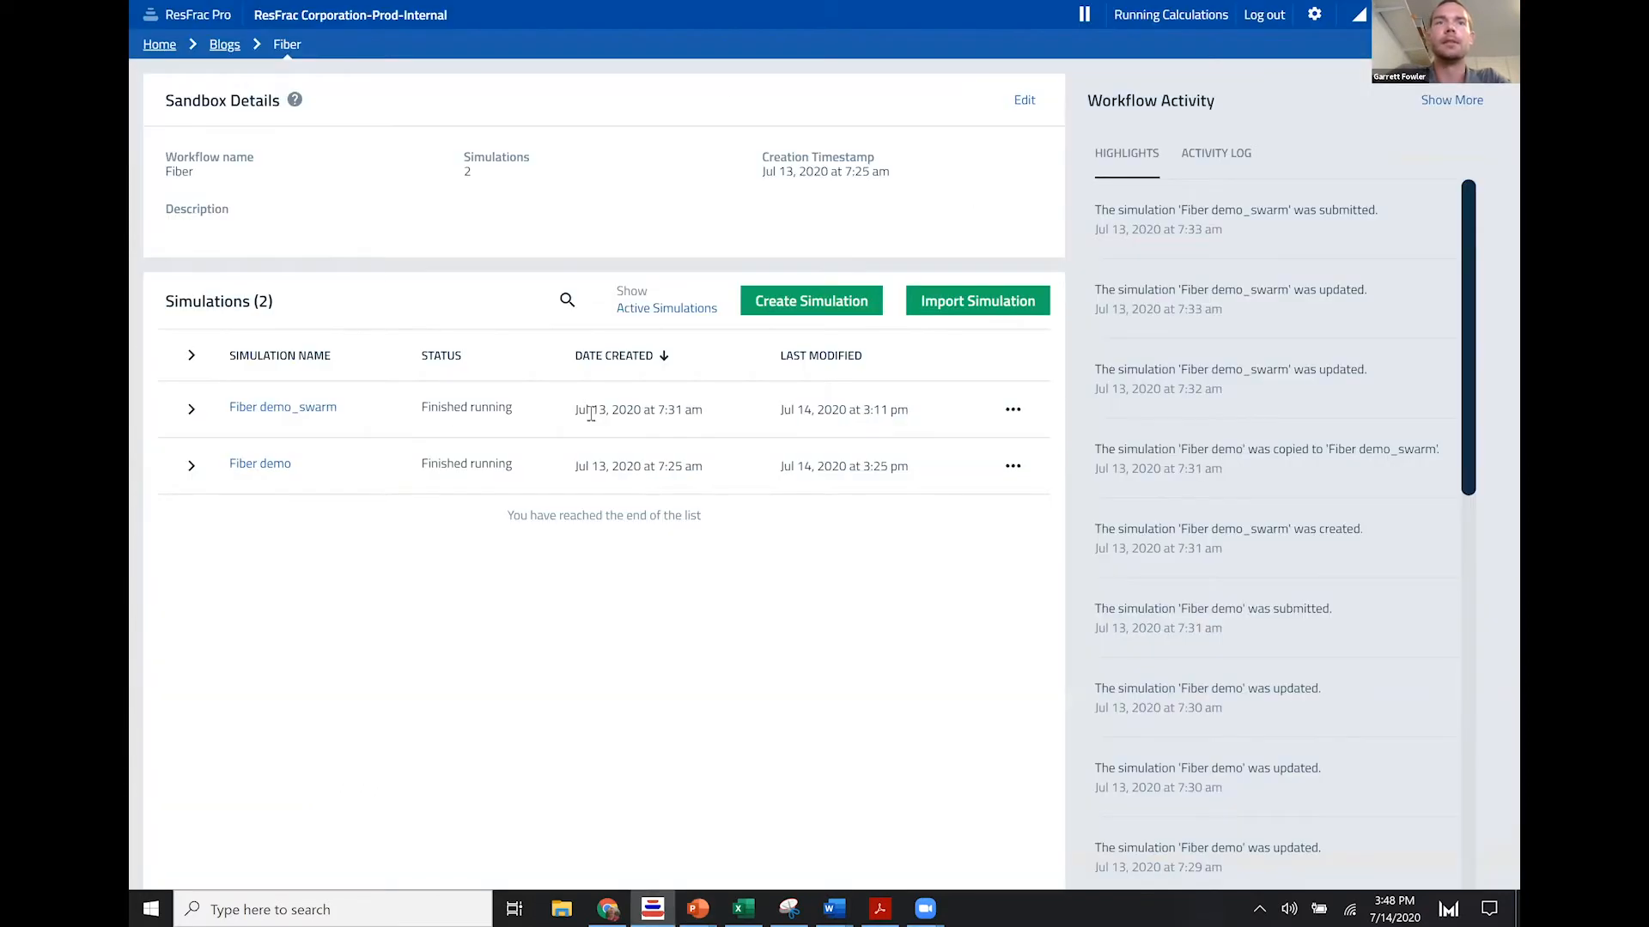
triple_click(729, 415)
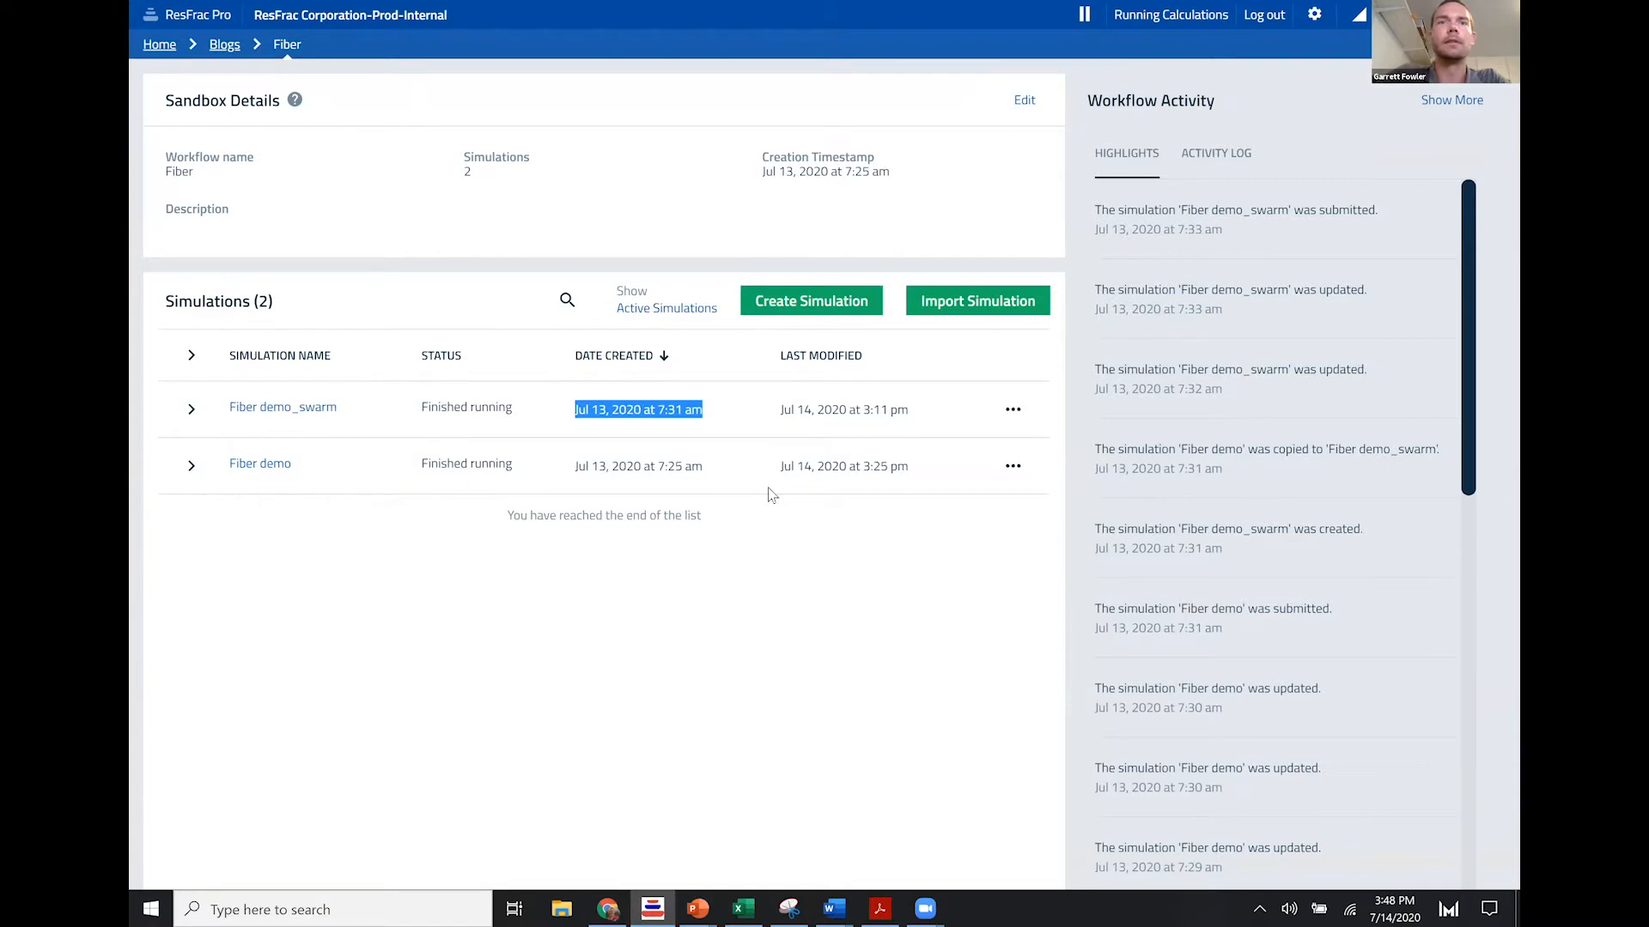
left_click(672, 422)
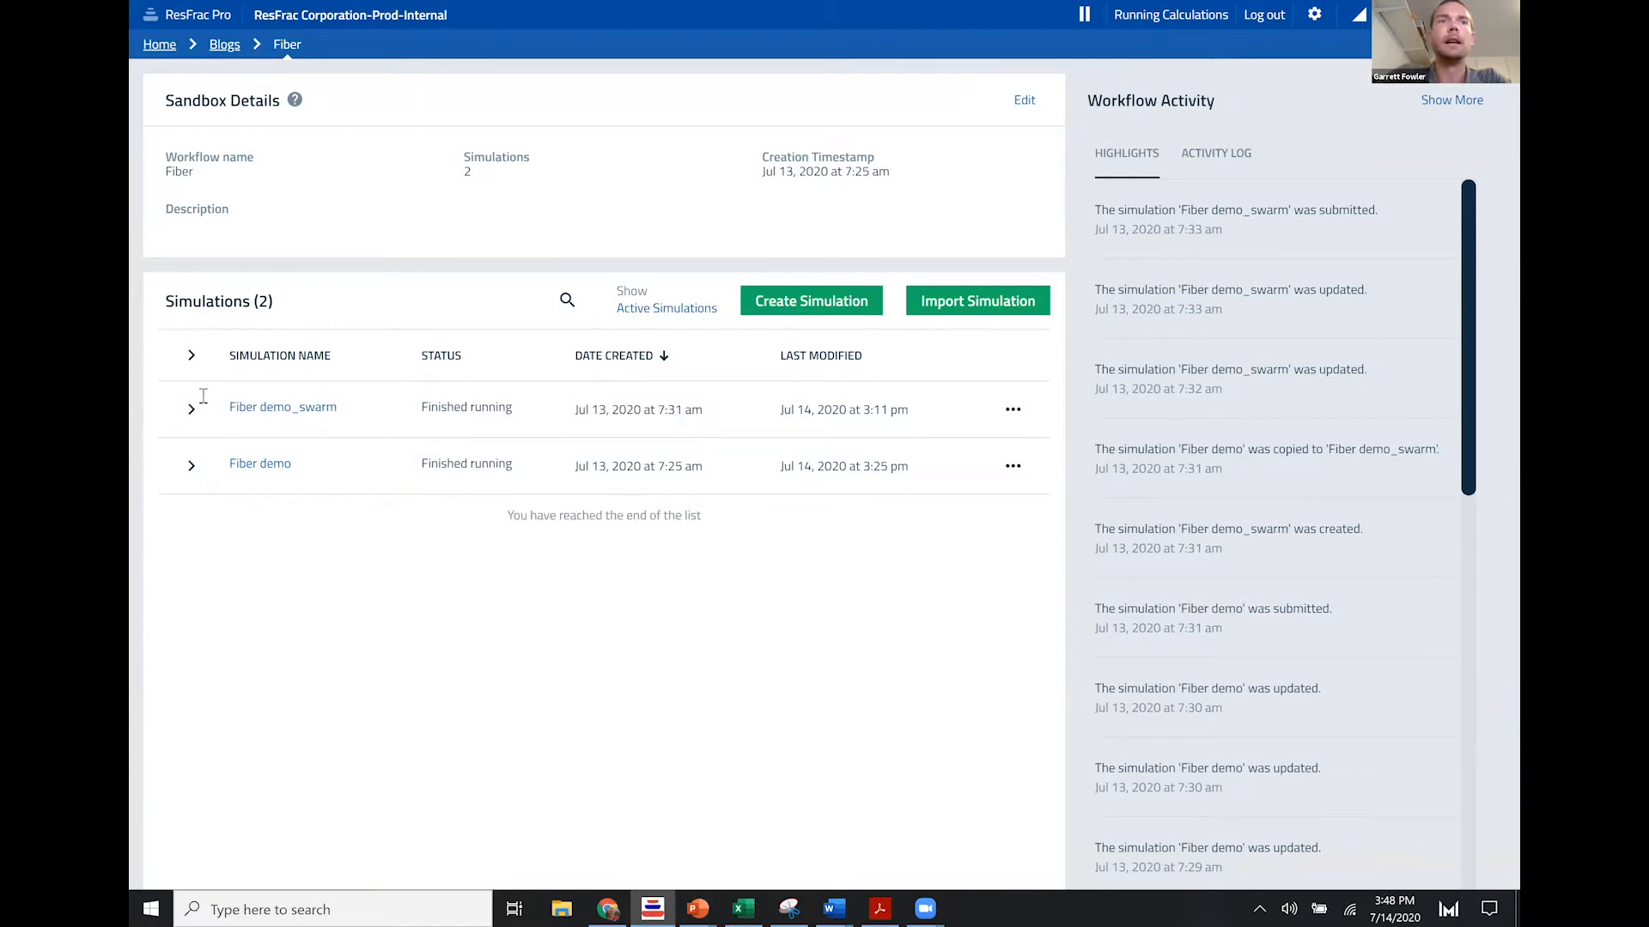
left_click(188, 411)
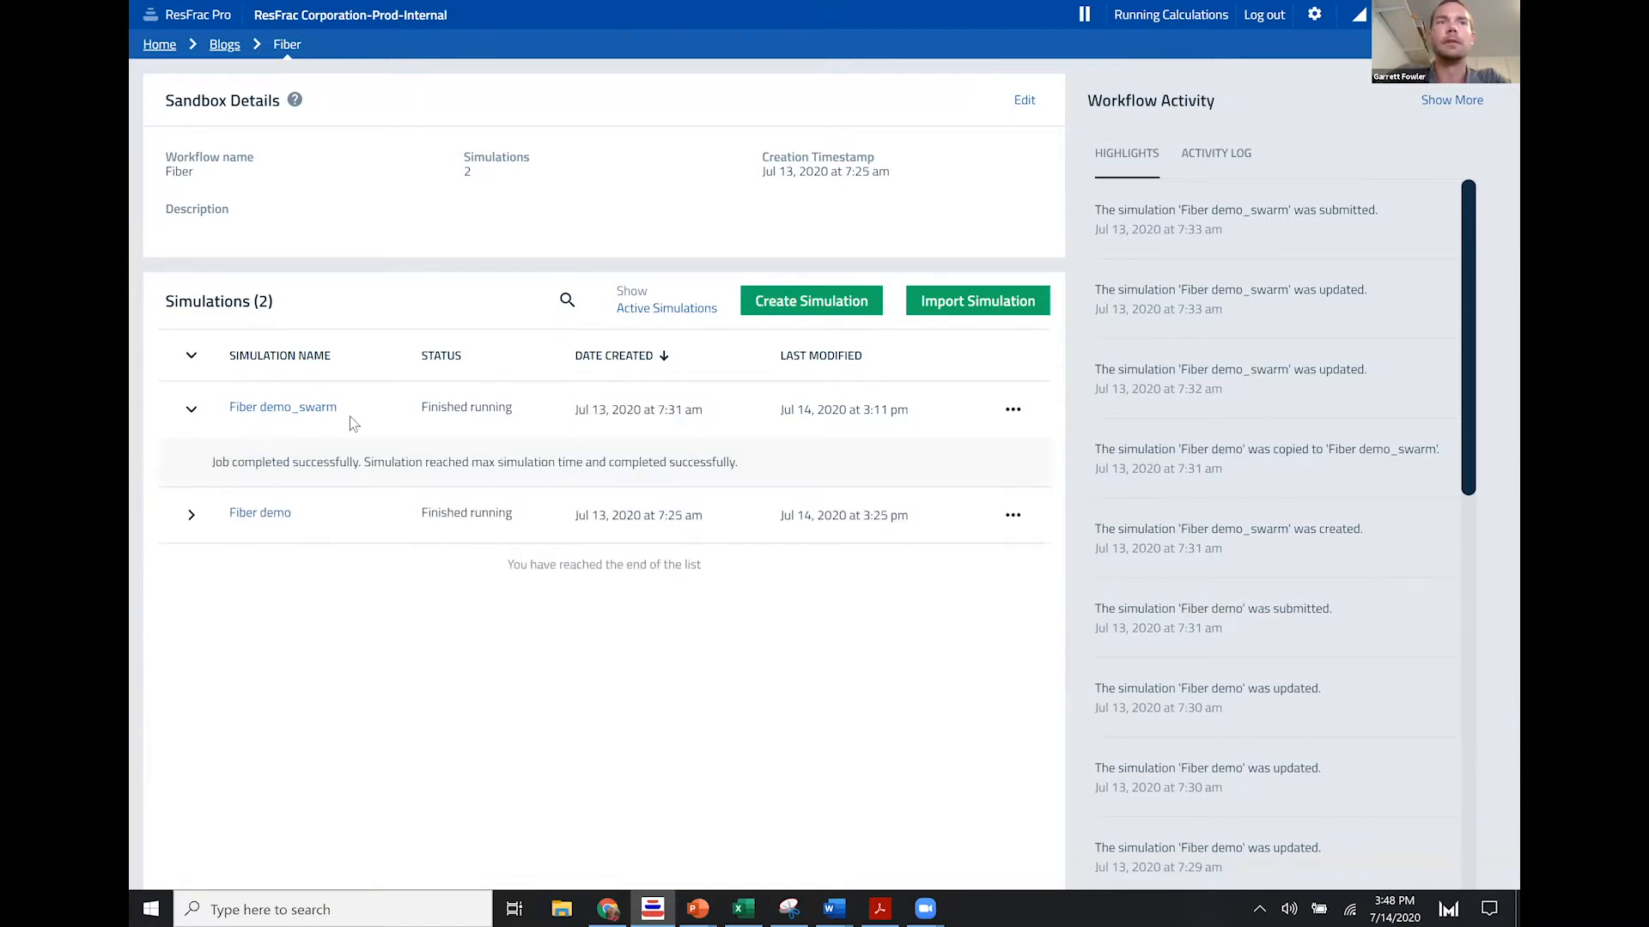
Step: Check the injection and production schedules in the Well Controls of Fiber demo_swarm, using the simulation builder
left_click(1010, 413)
right_click(299, 426)
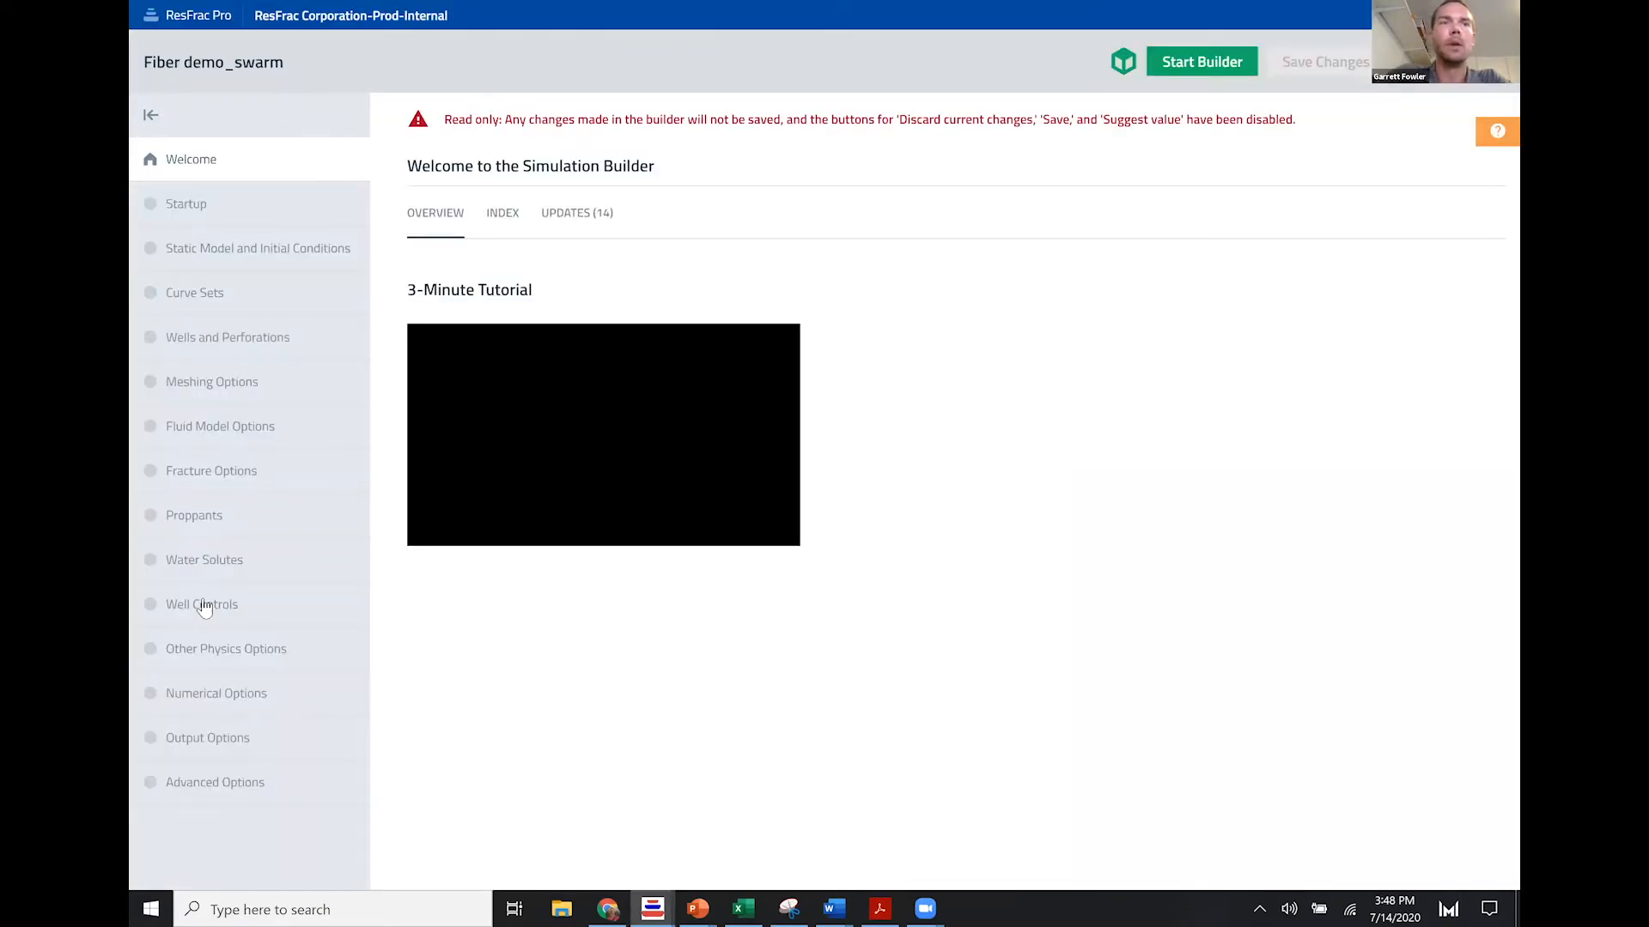
left_click(203, 606)
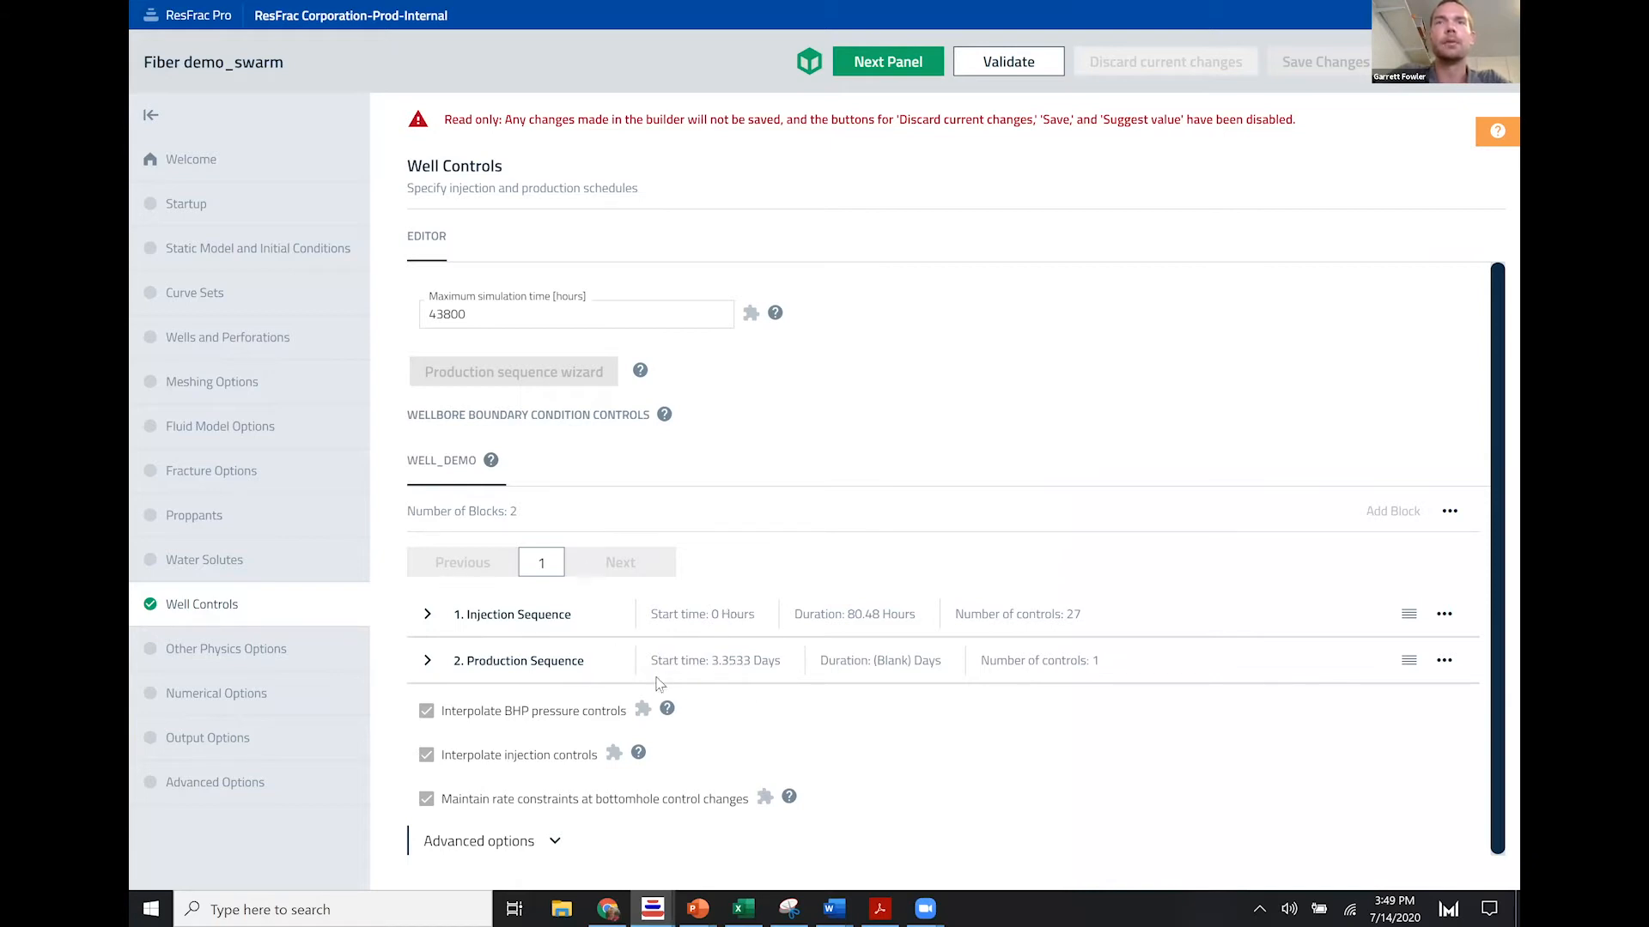
left_click(1457, 70)
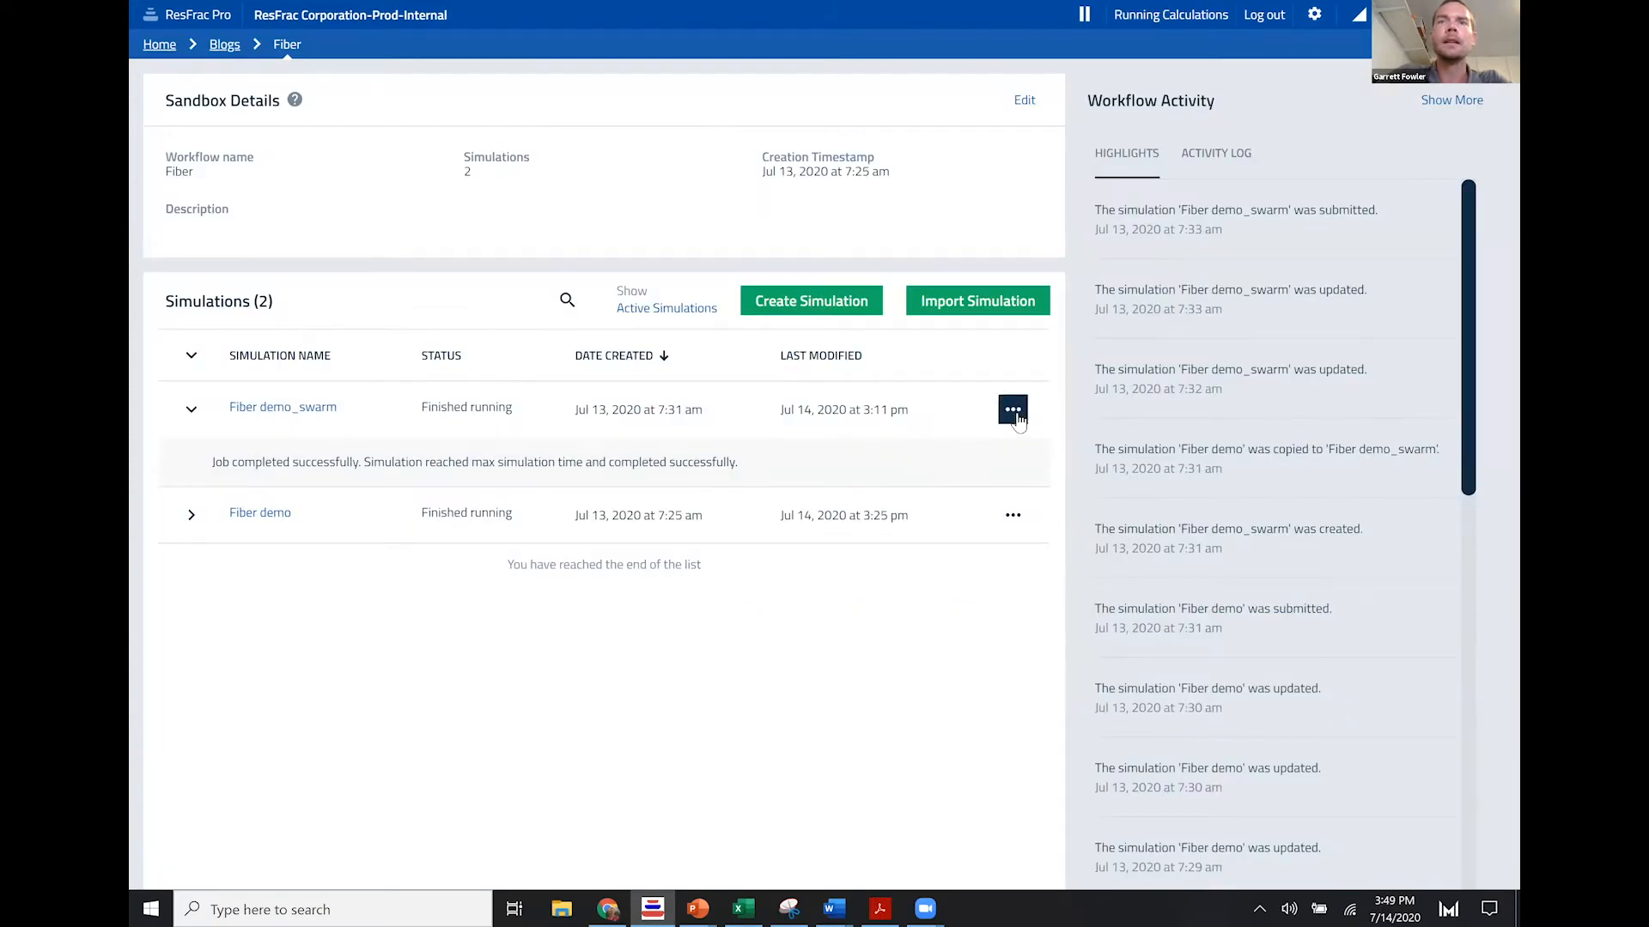
Step: Open the comments file of the Fiber demo_swarm simulation and enlarge its window downward
left_click(1015, 412)
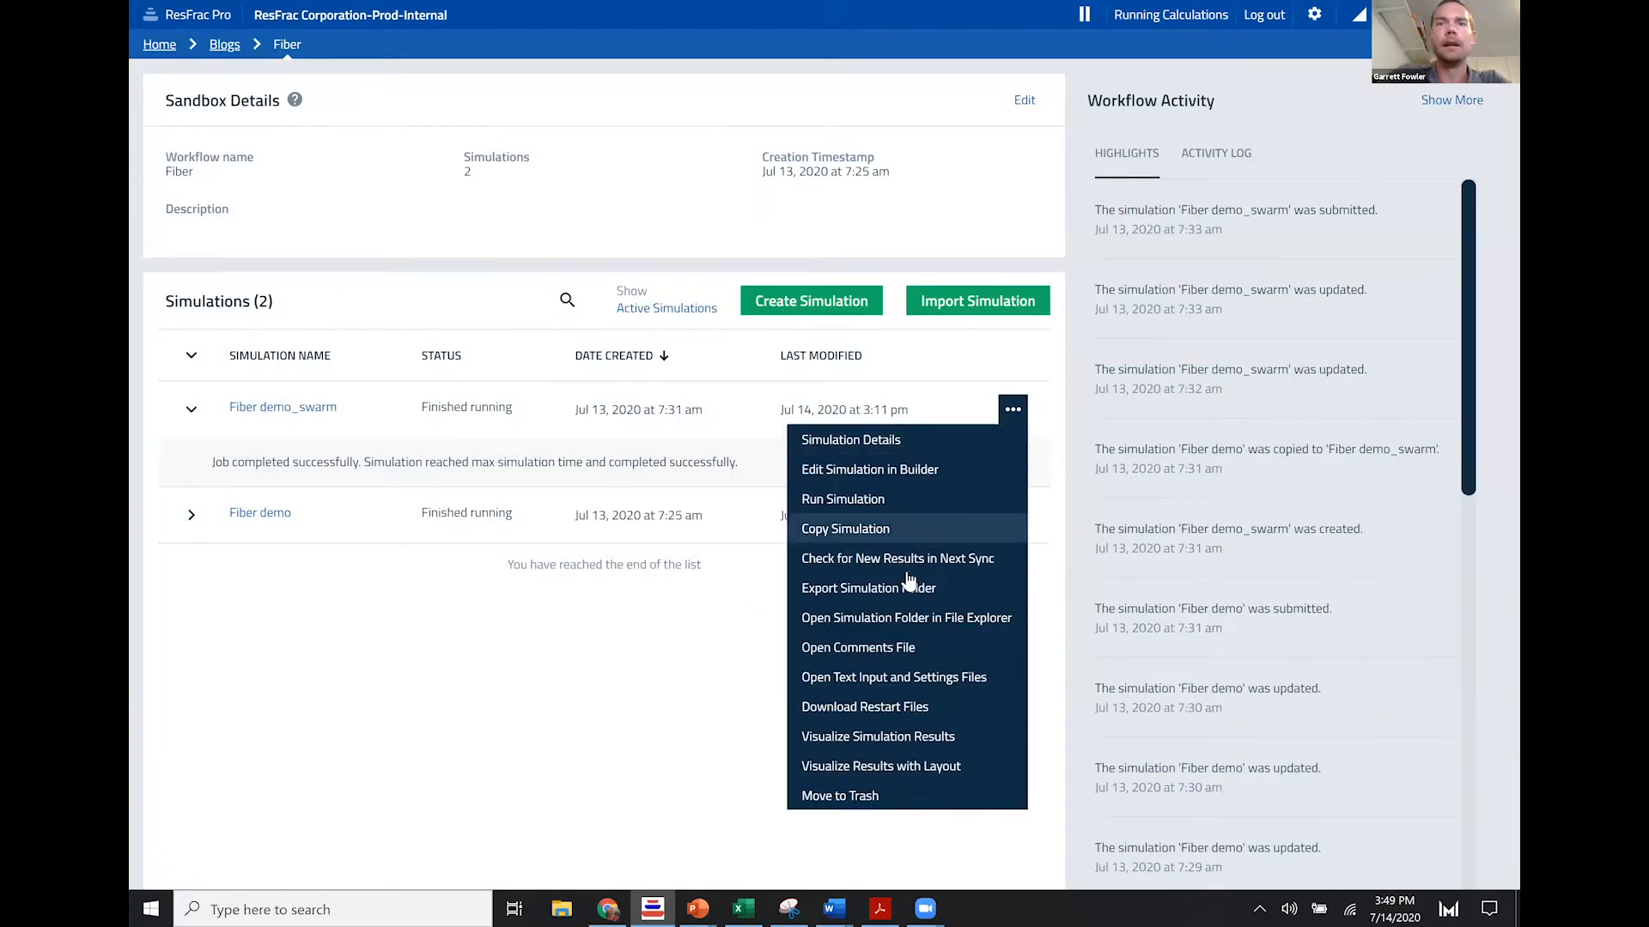
left_click(835, 650)
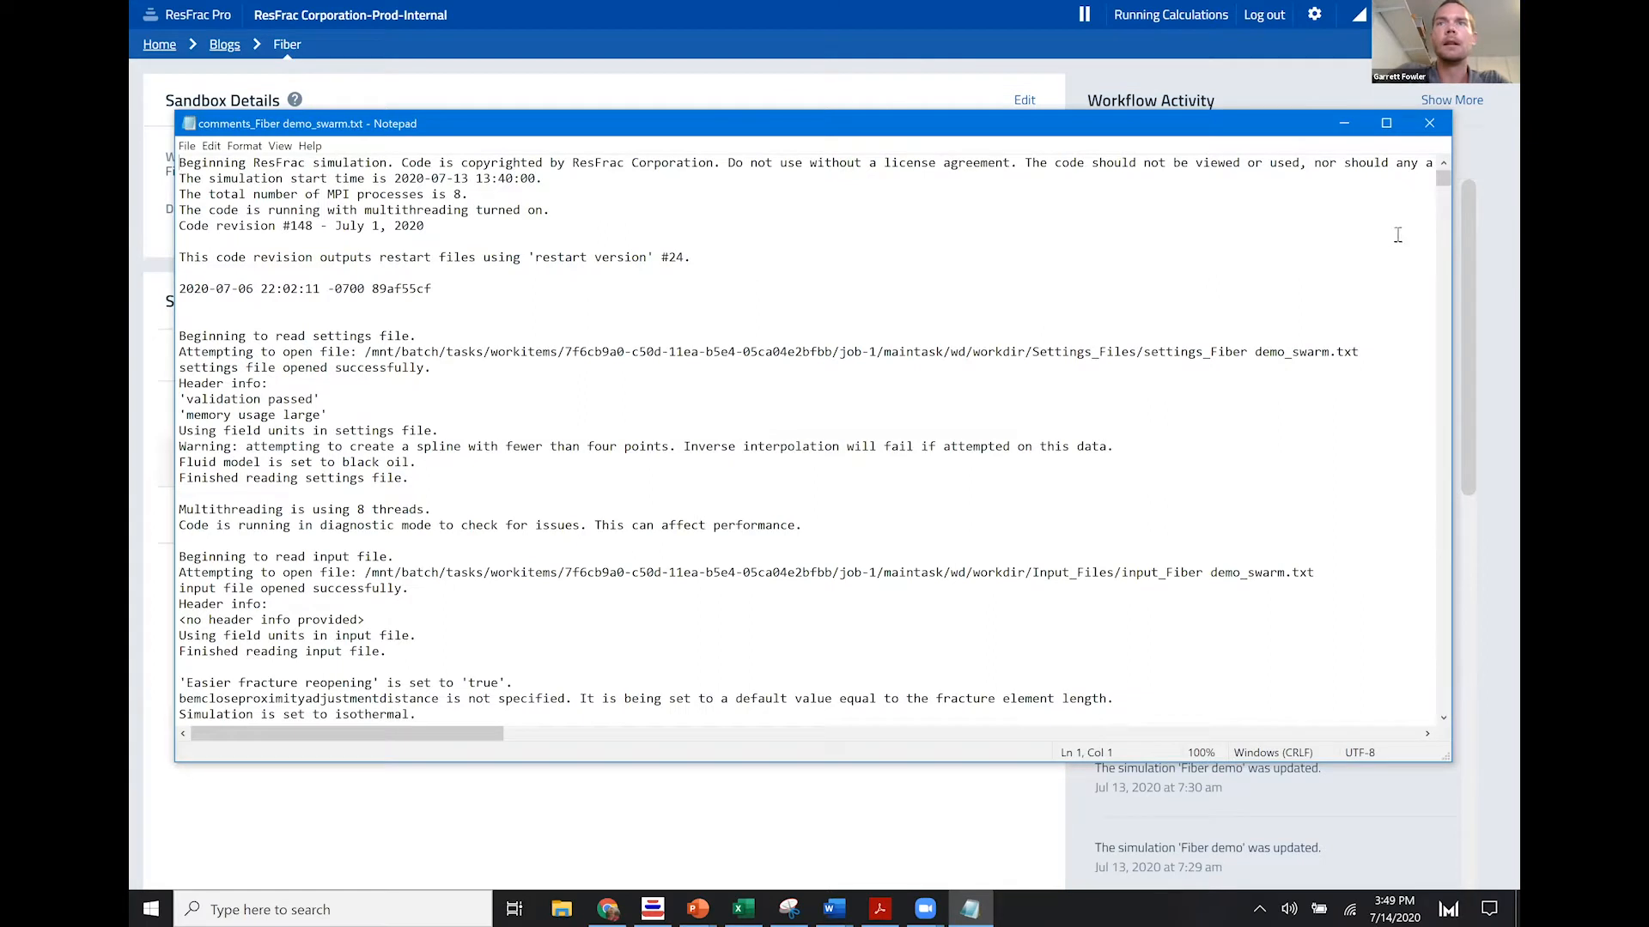
scroll(1056, 460, "down", 20)
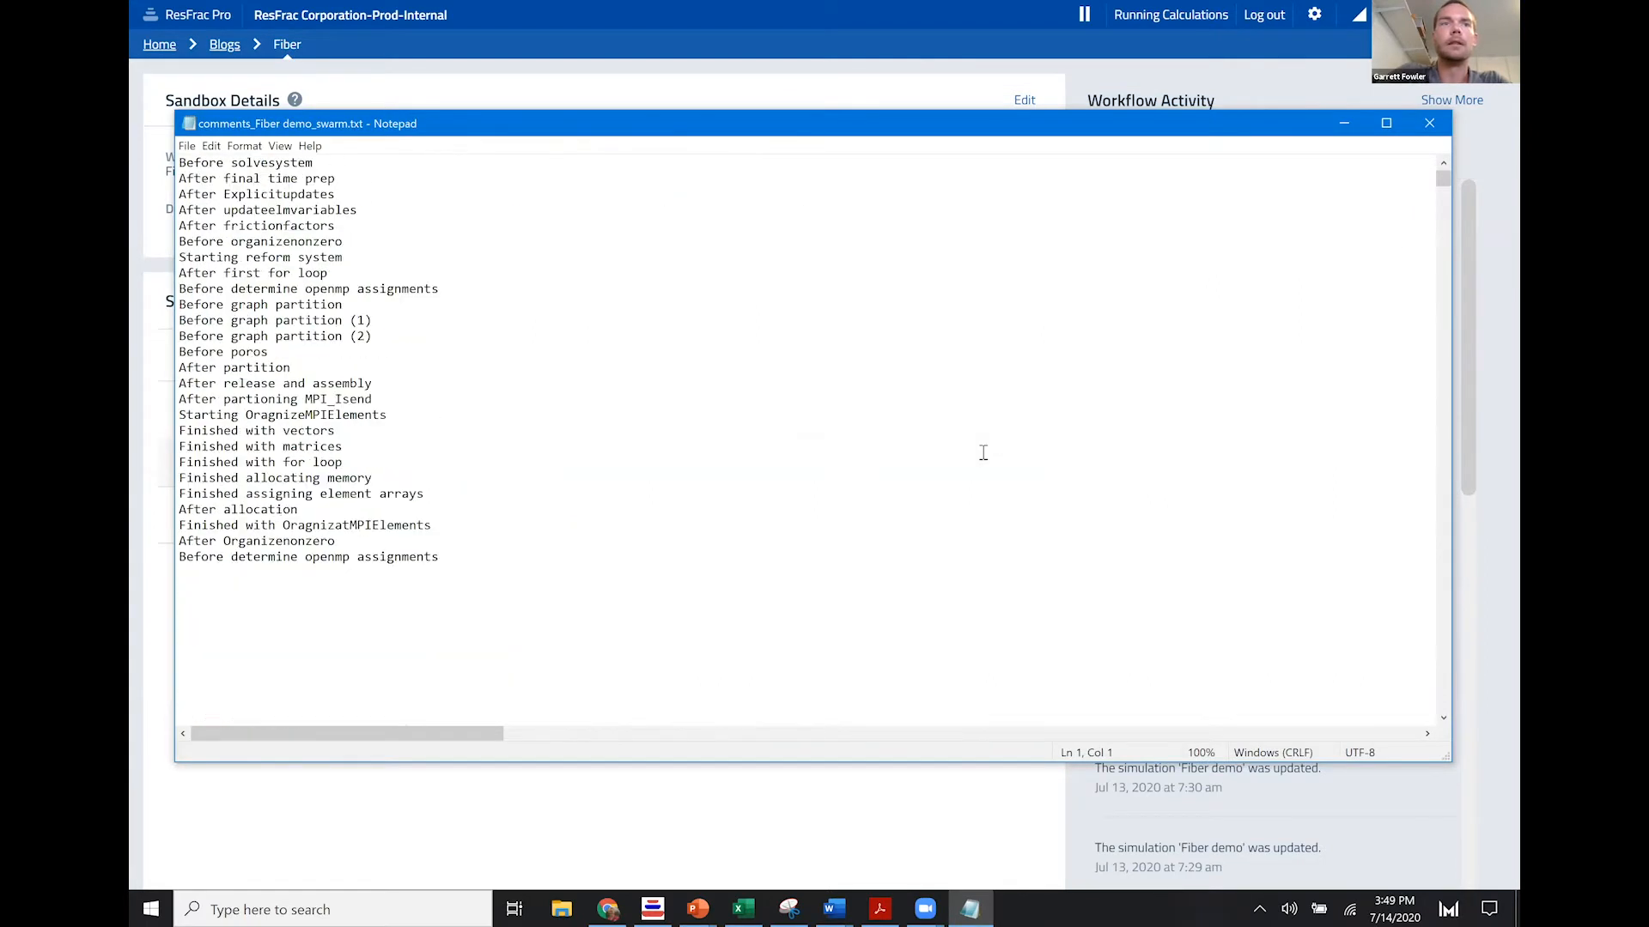
scroll(982, 454, "down", 20)
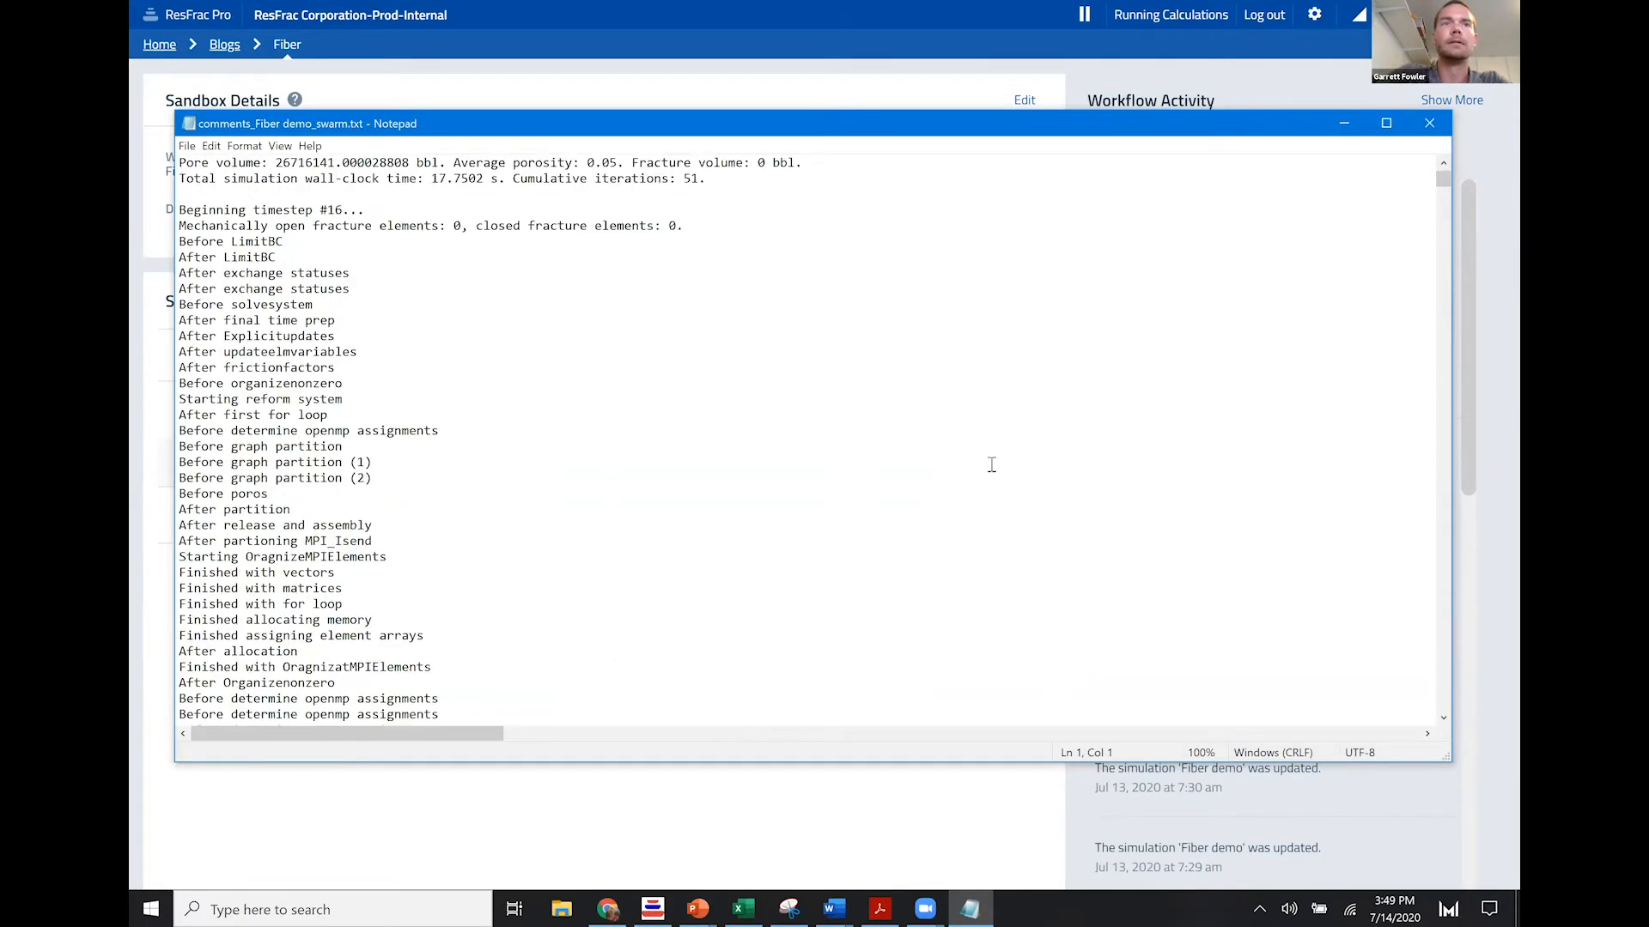
scroll(917, 456, "down", 20)
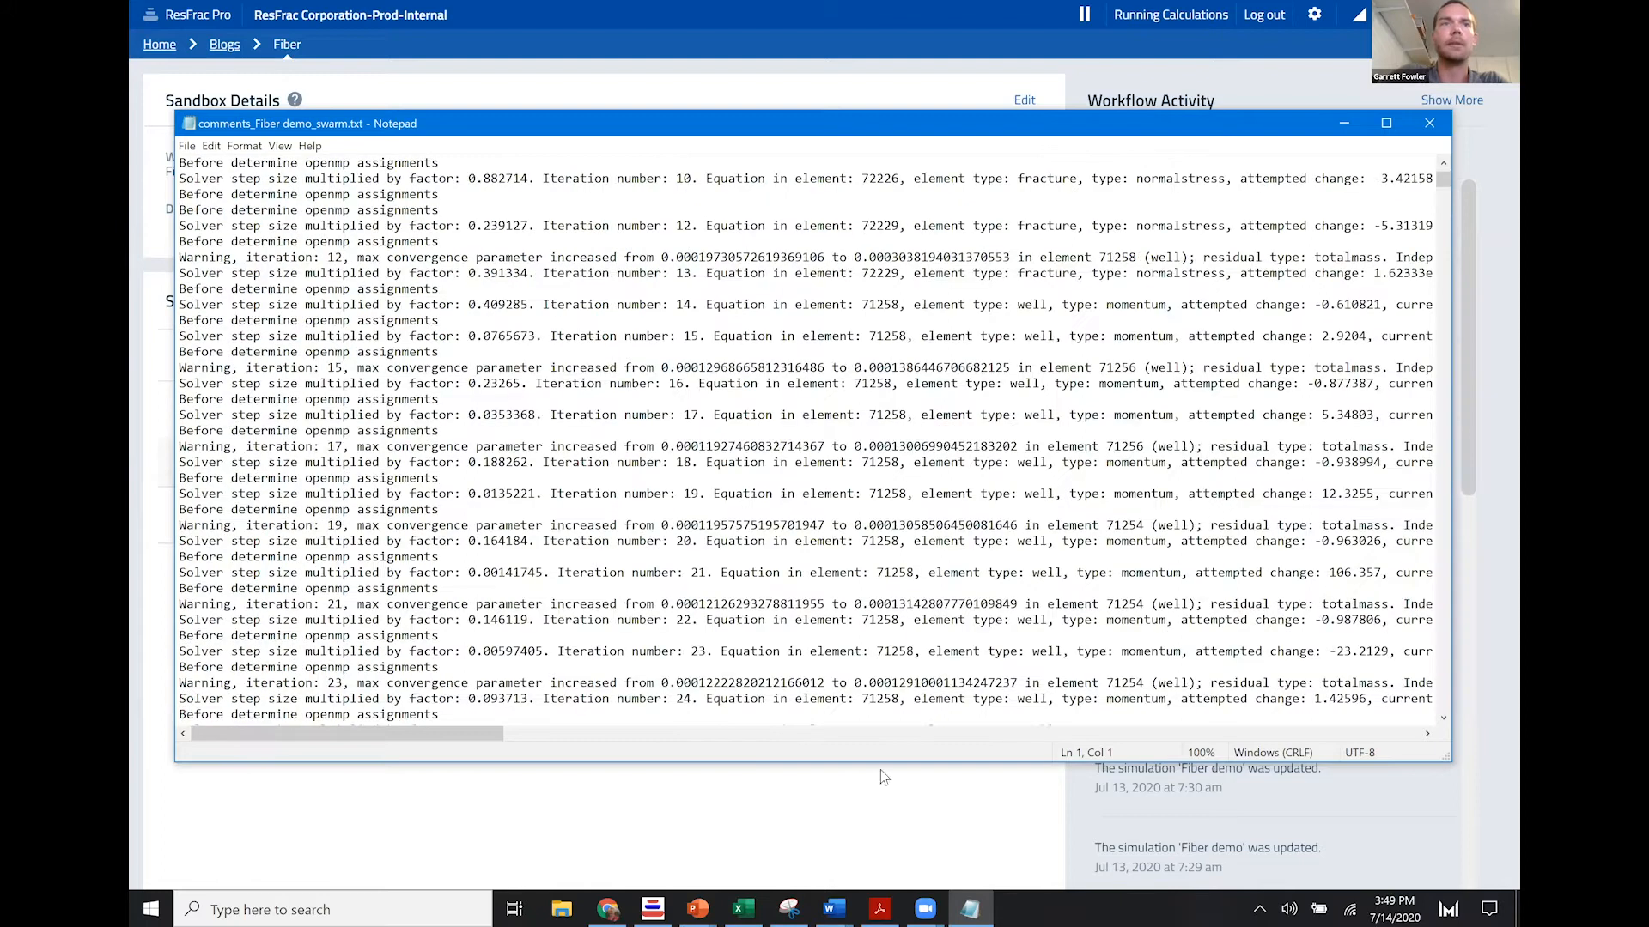
scroll(866, 765, "down", 20)
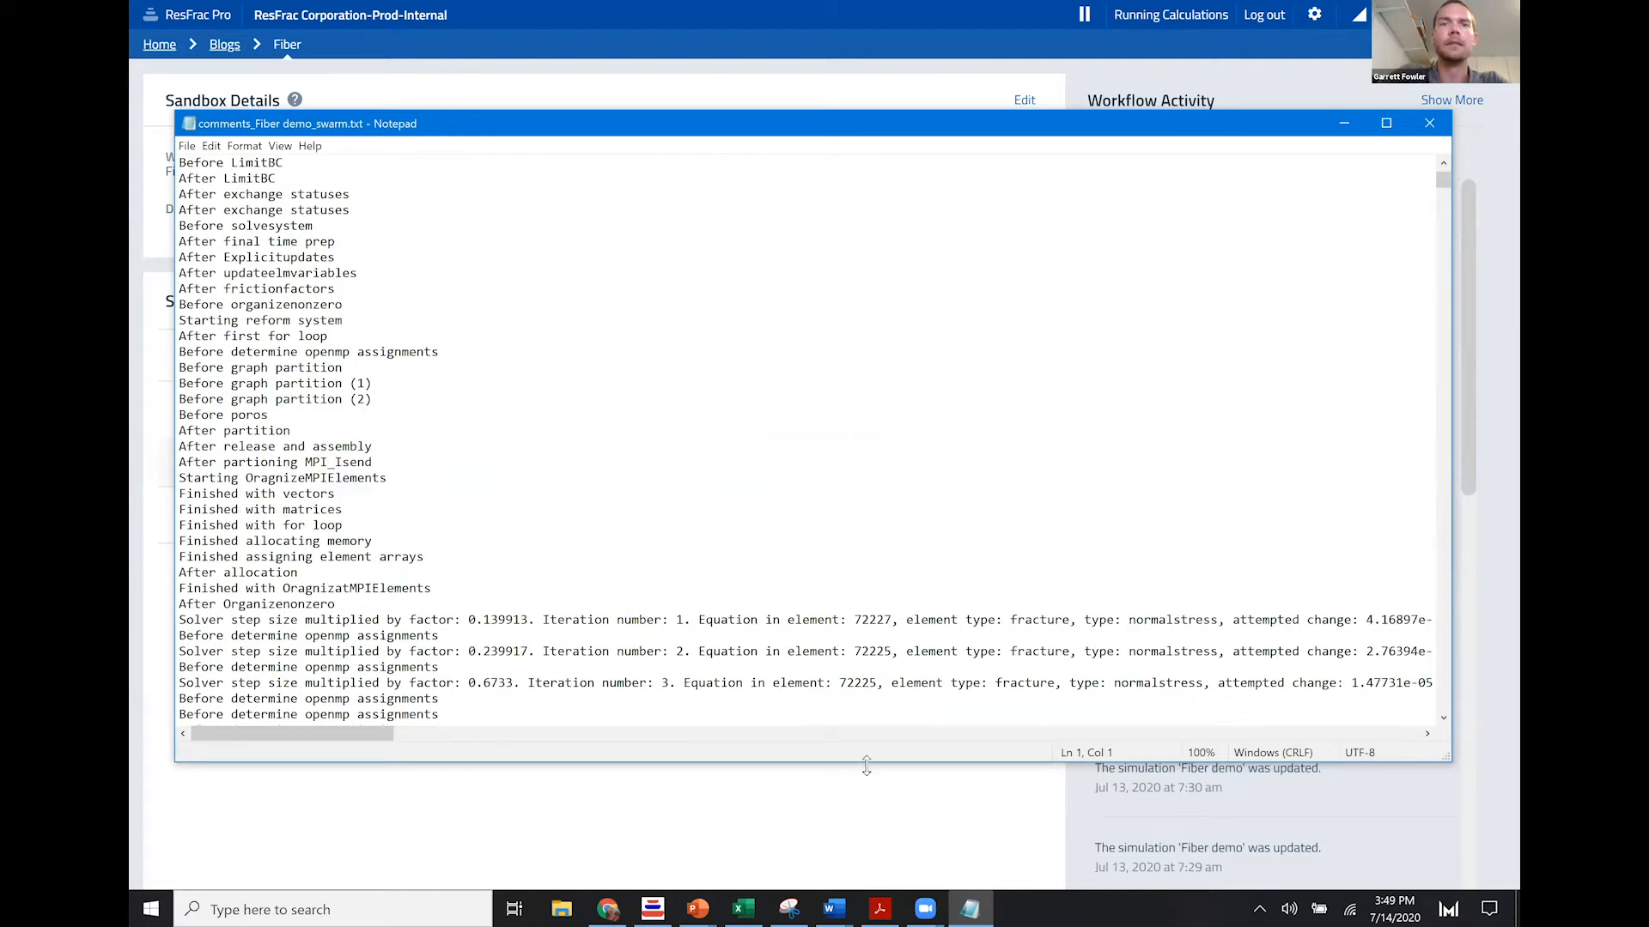
left_click_drag(867, 765, 867, 846)
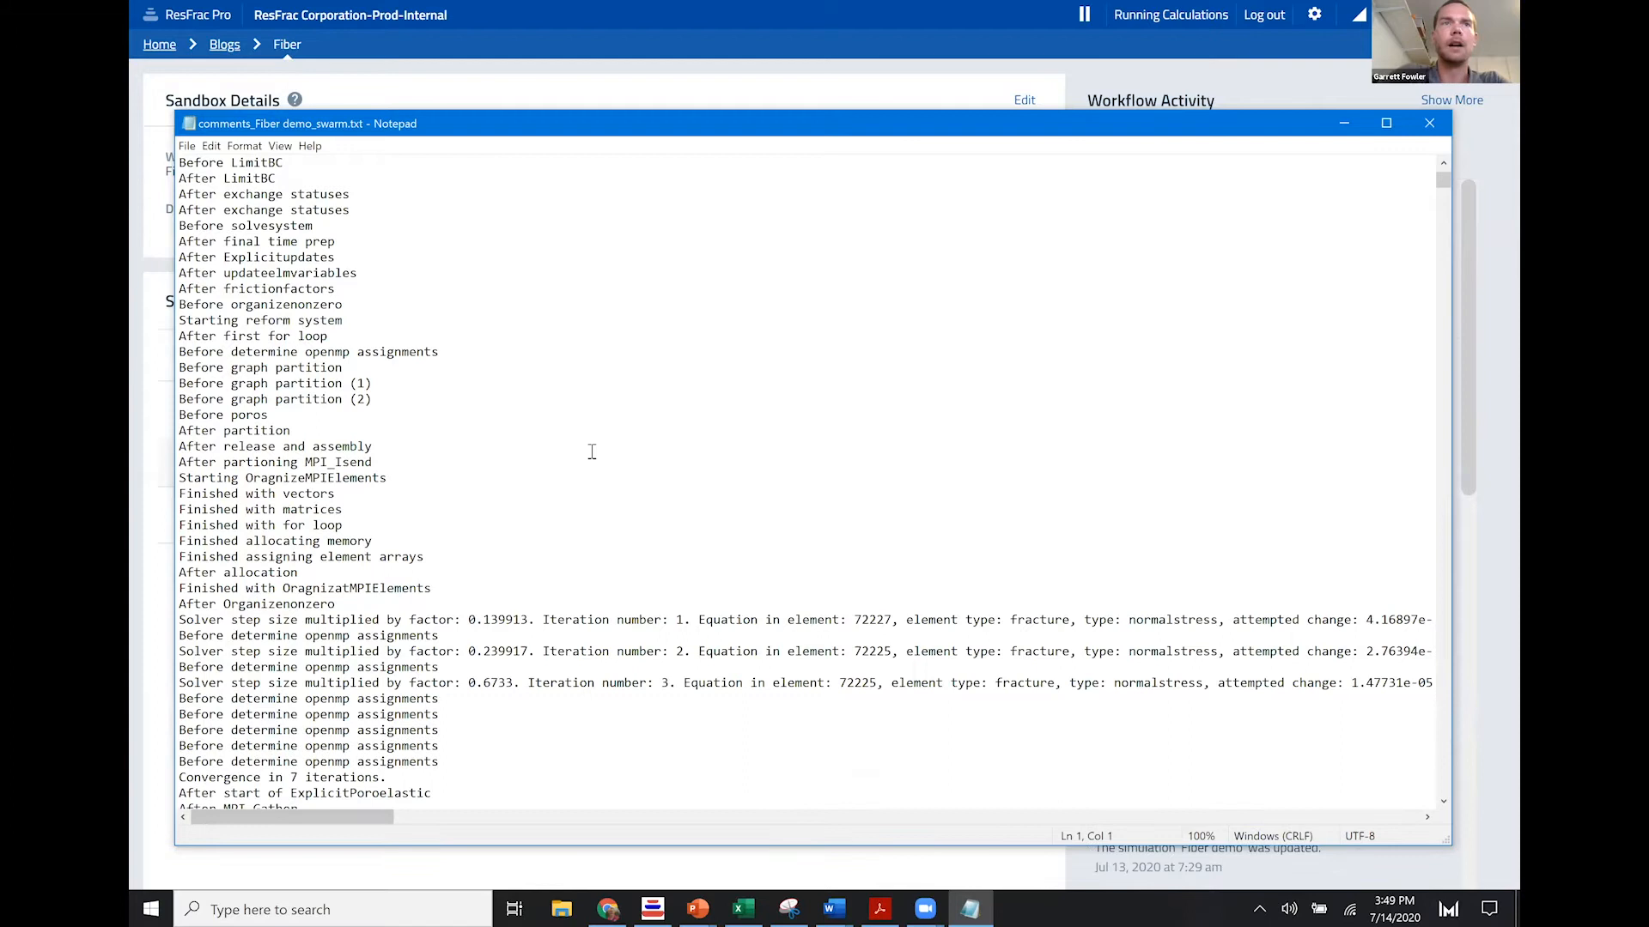
Step: Find where timestep #42 starts in the comments file and highlight its "Beginning timestep #42..." line
scroll(608, 456, "down", 8)
scroll(608, 456, "down", 20)
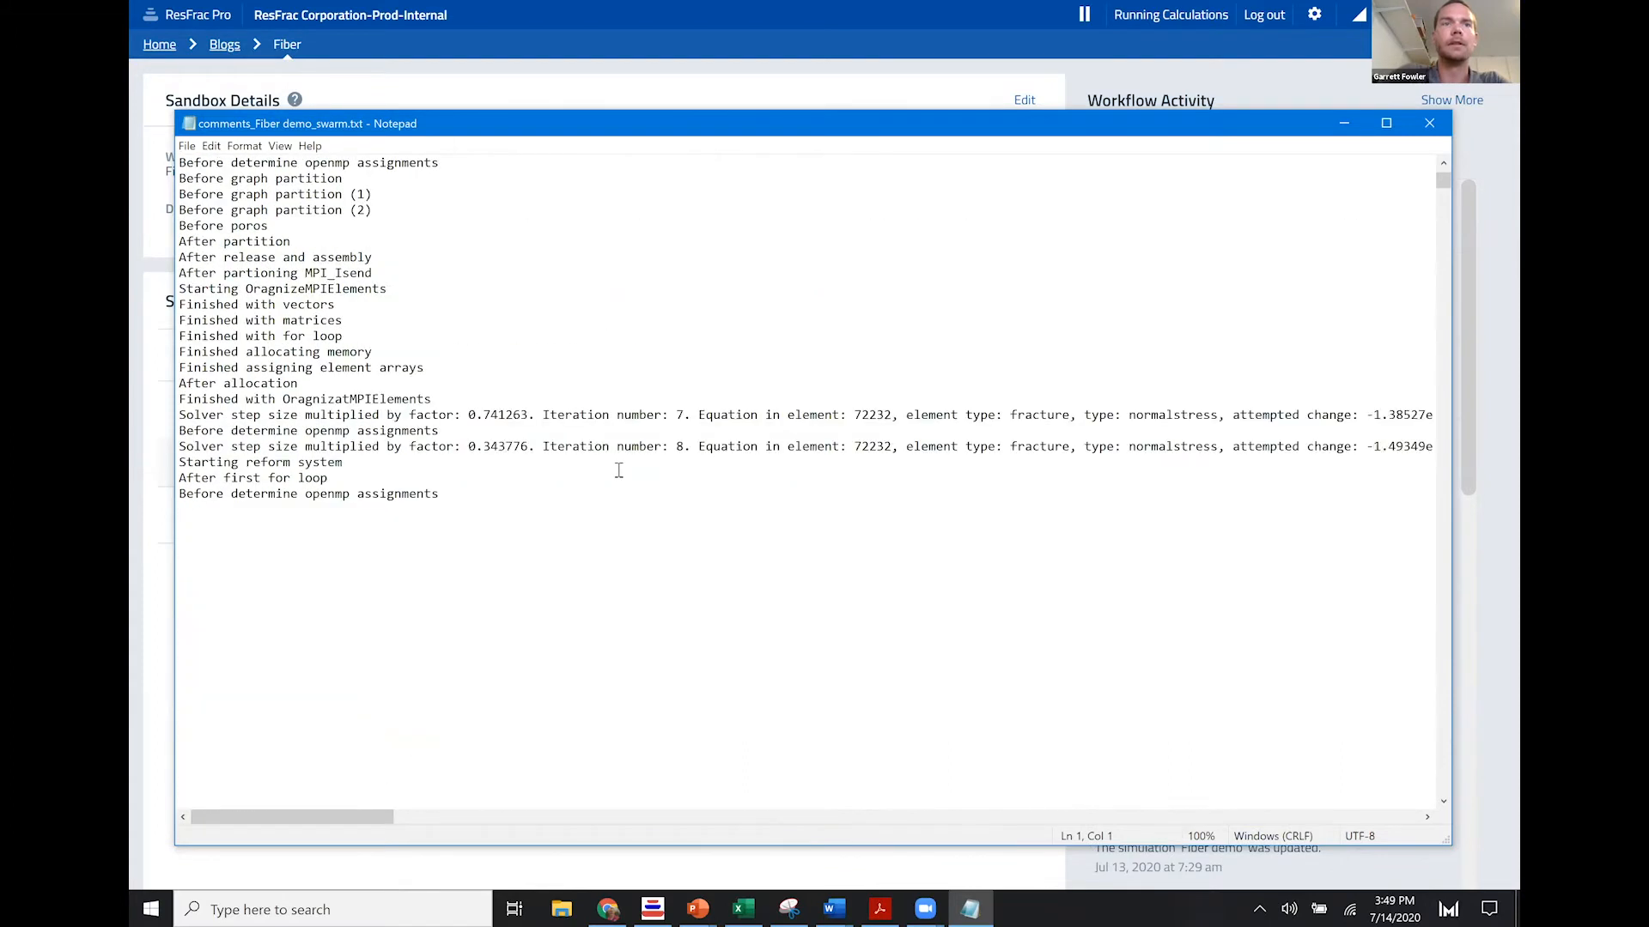
scroll(389, 436, "down", 20)
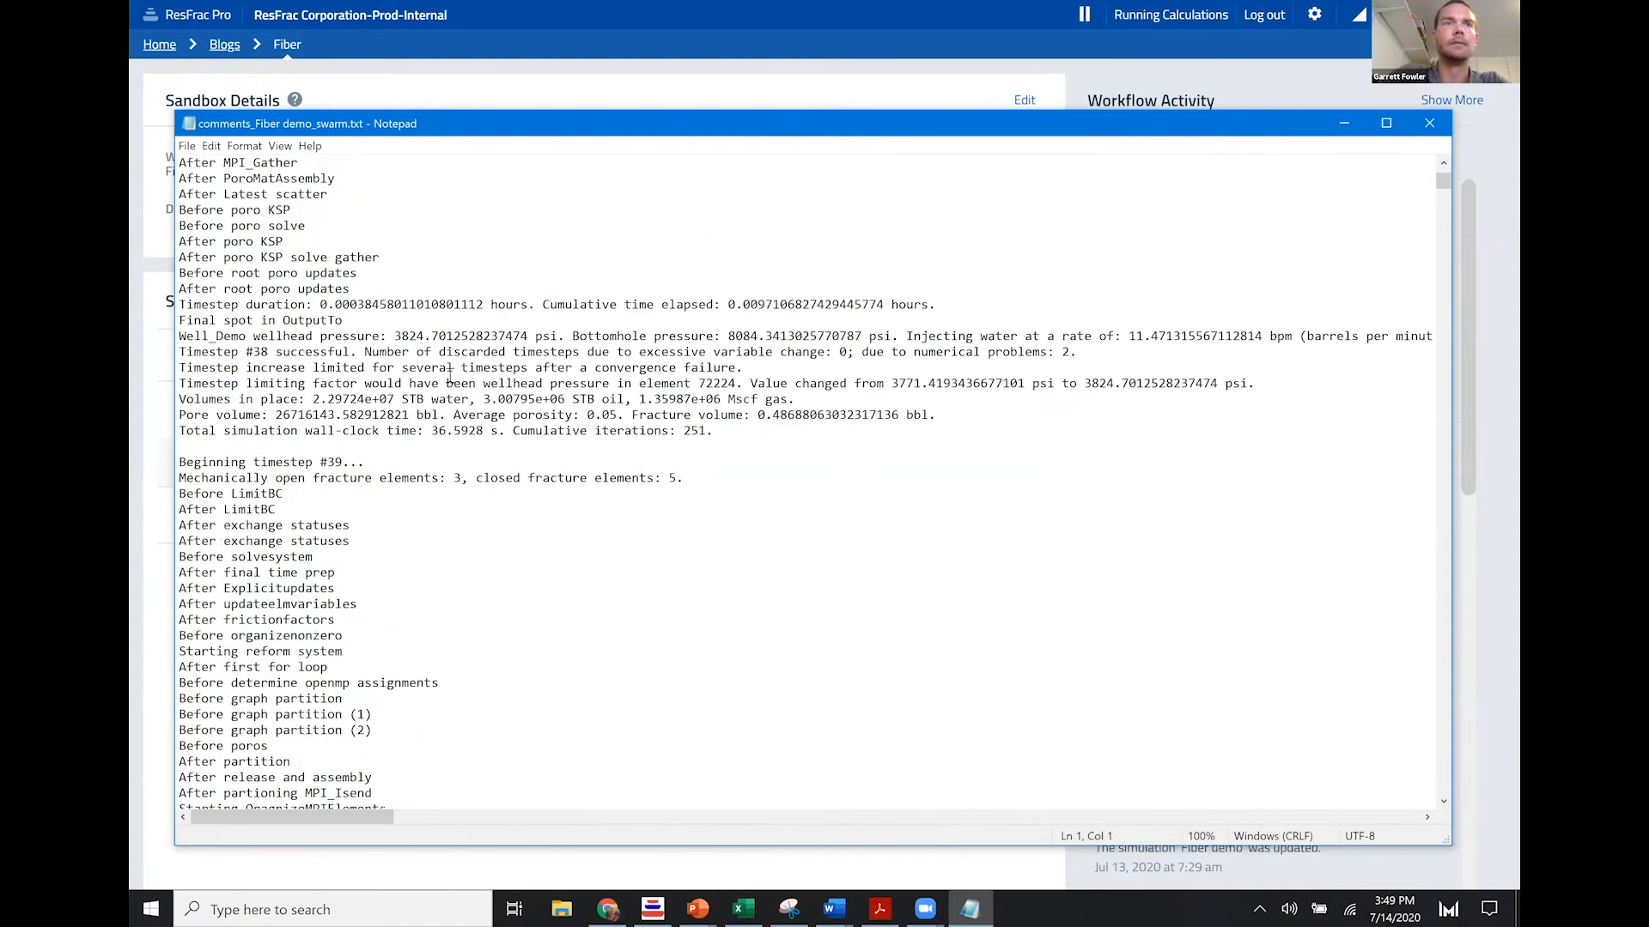
scroll(491, 369, "down", 20)
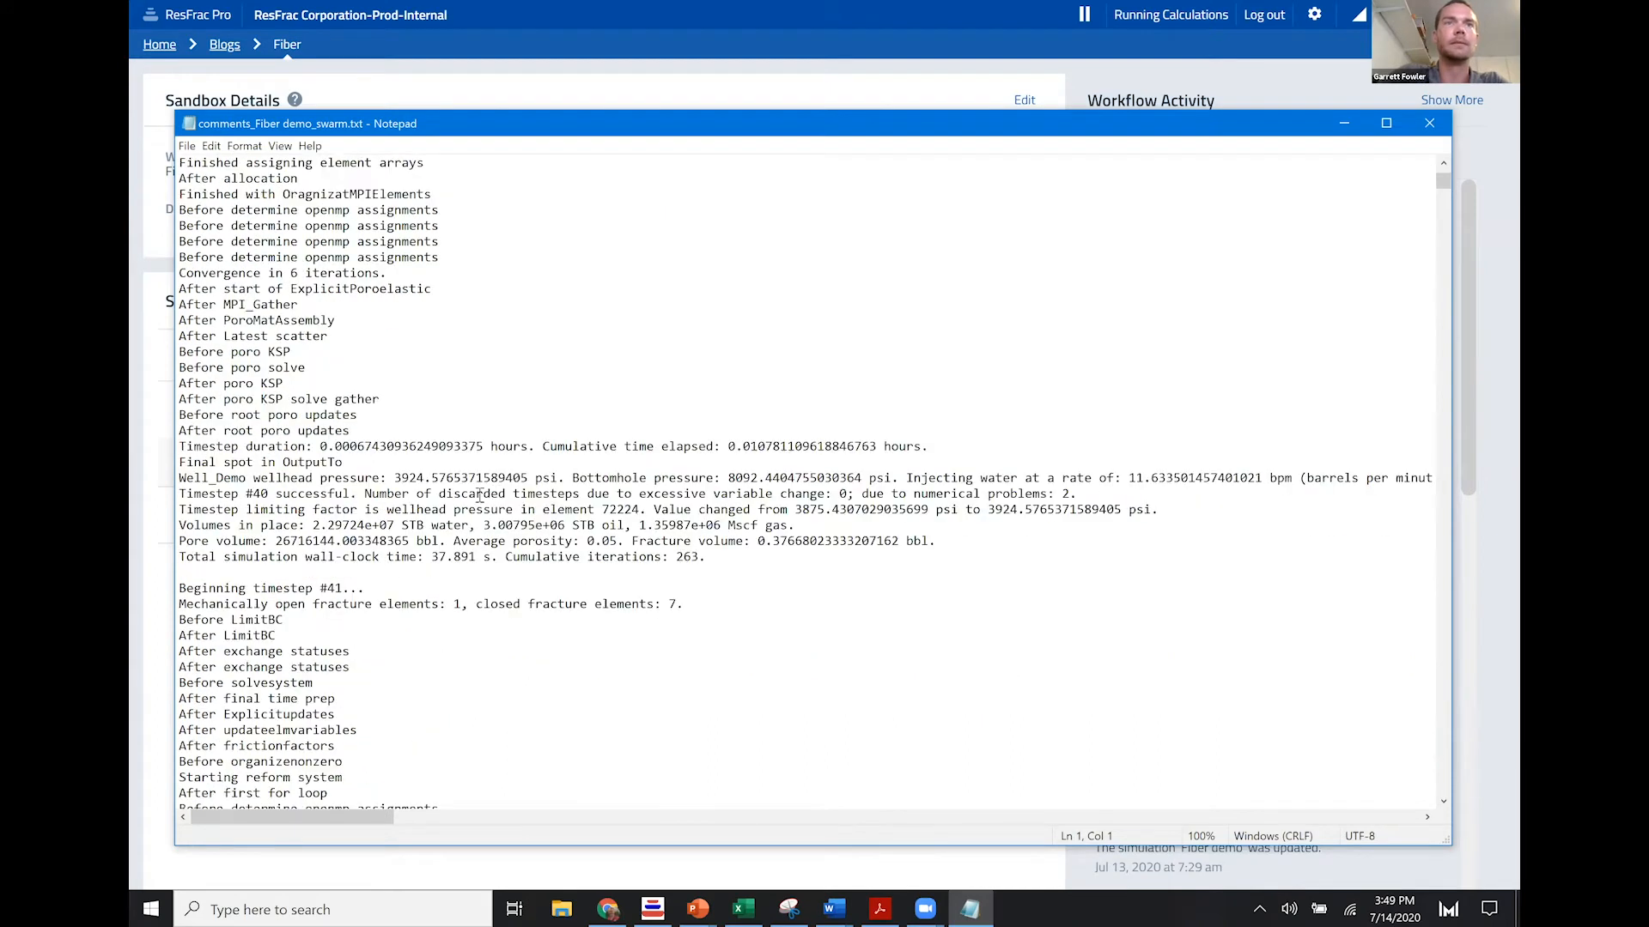
scroll(418, 564, "down", 15)
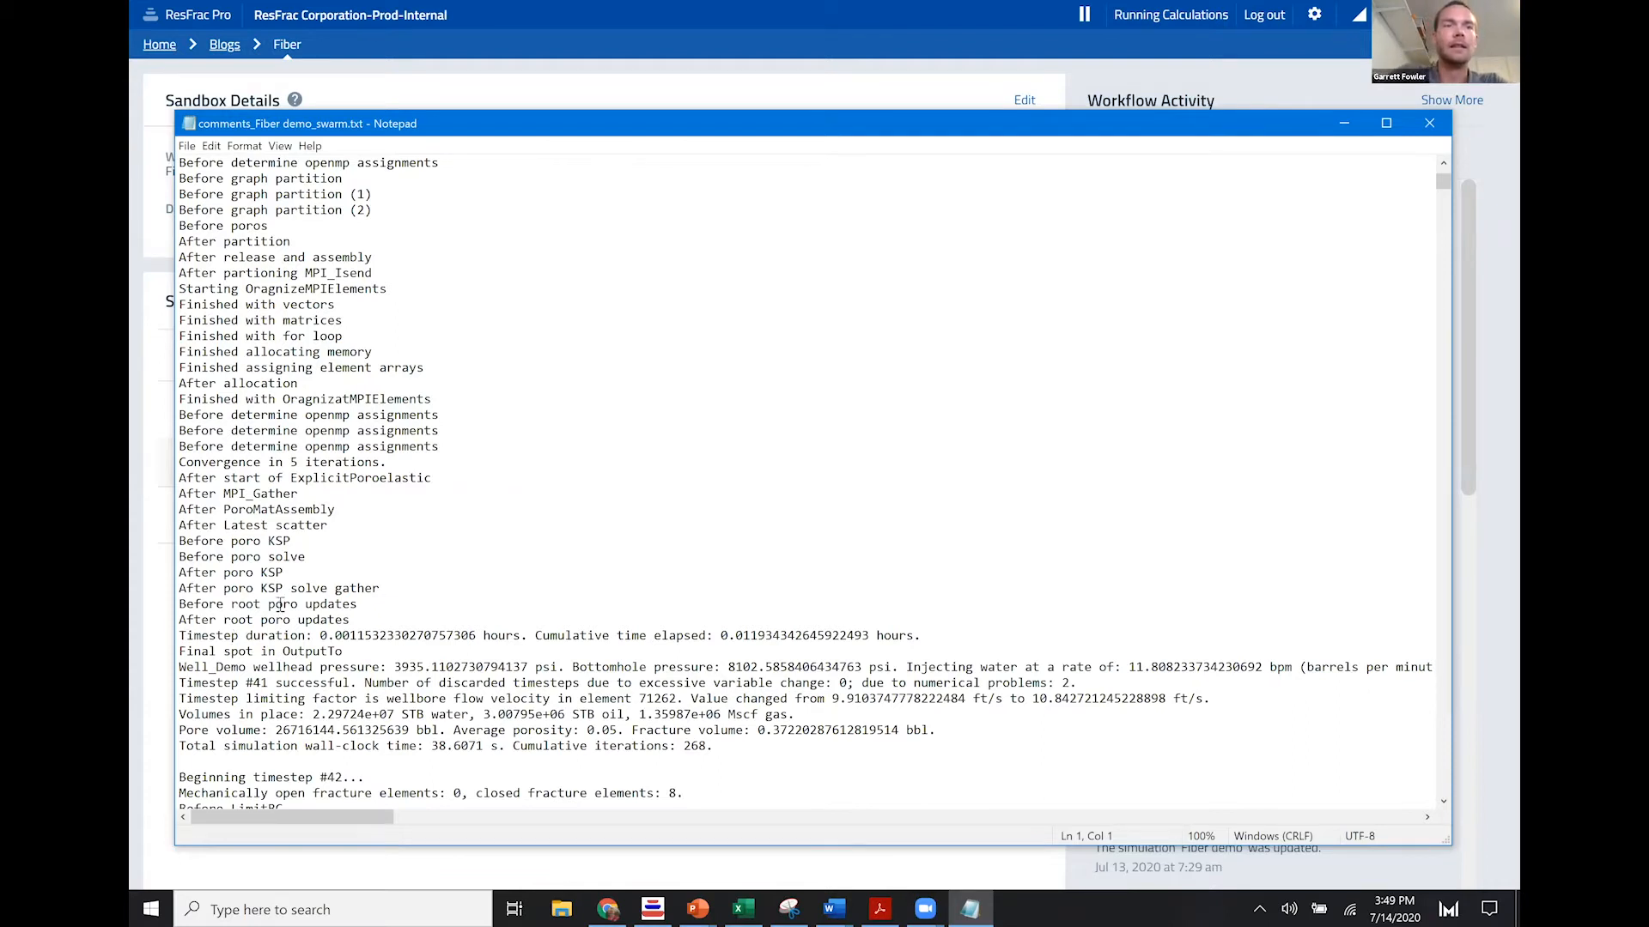
scroll(280, 605, "down", 8)
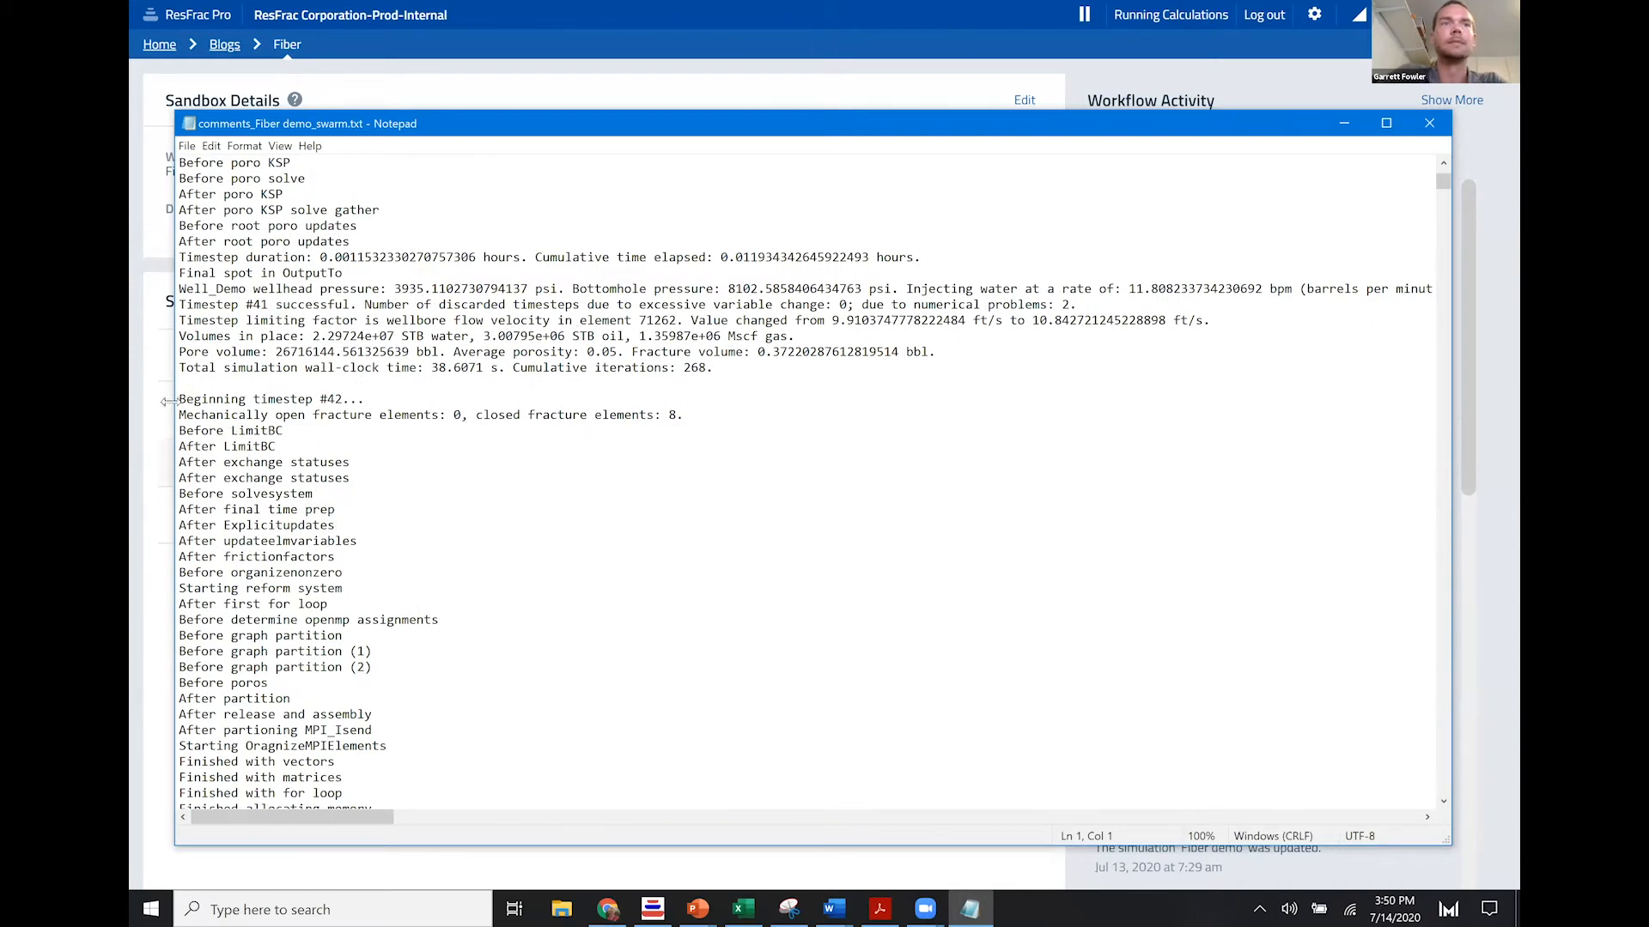
left_click_drag(178, 399, 366, 400)
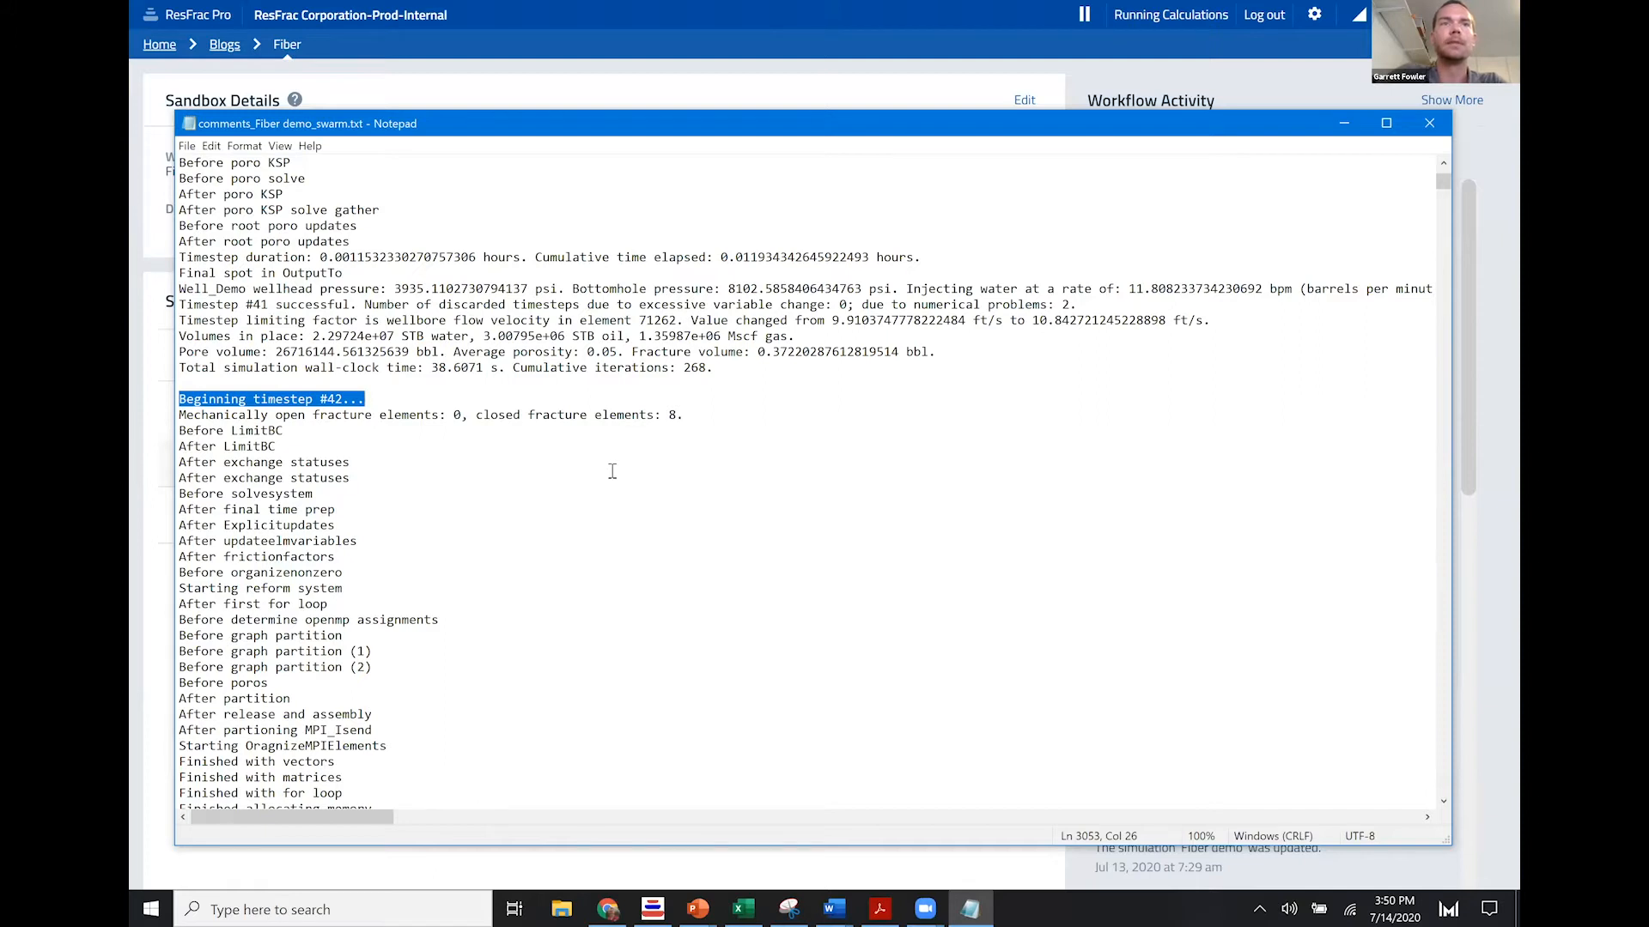
left_click(221, 399)
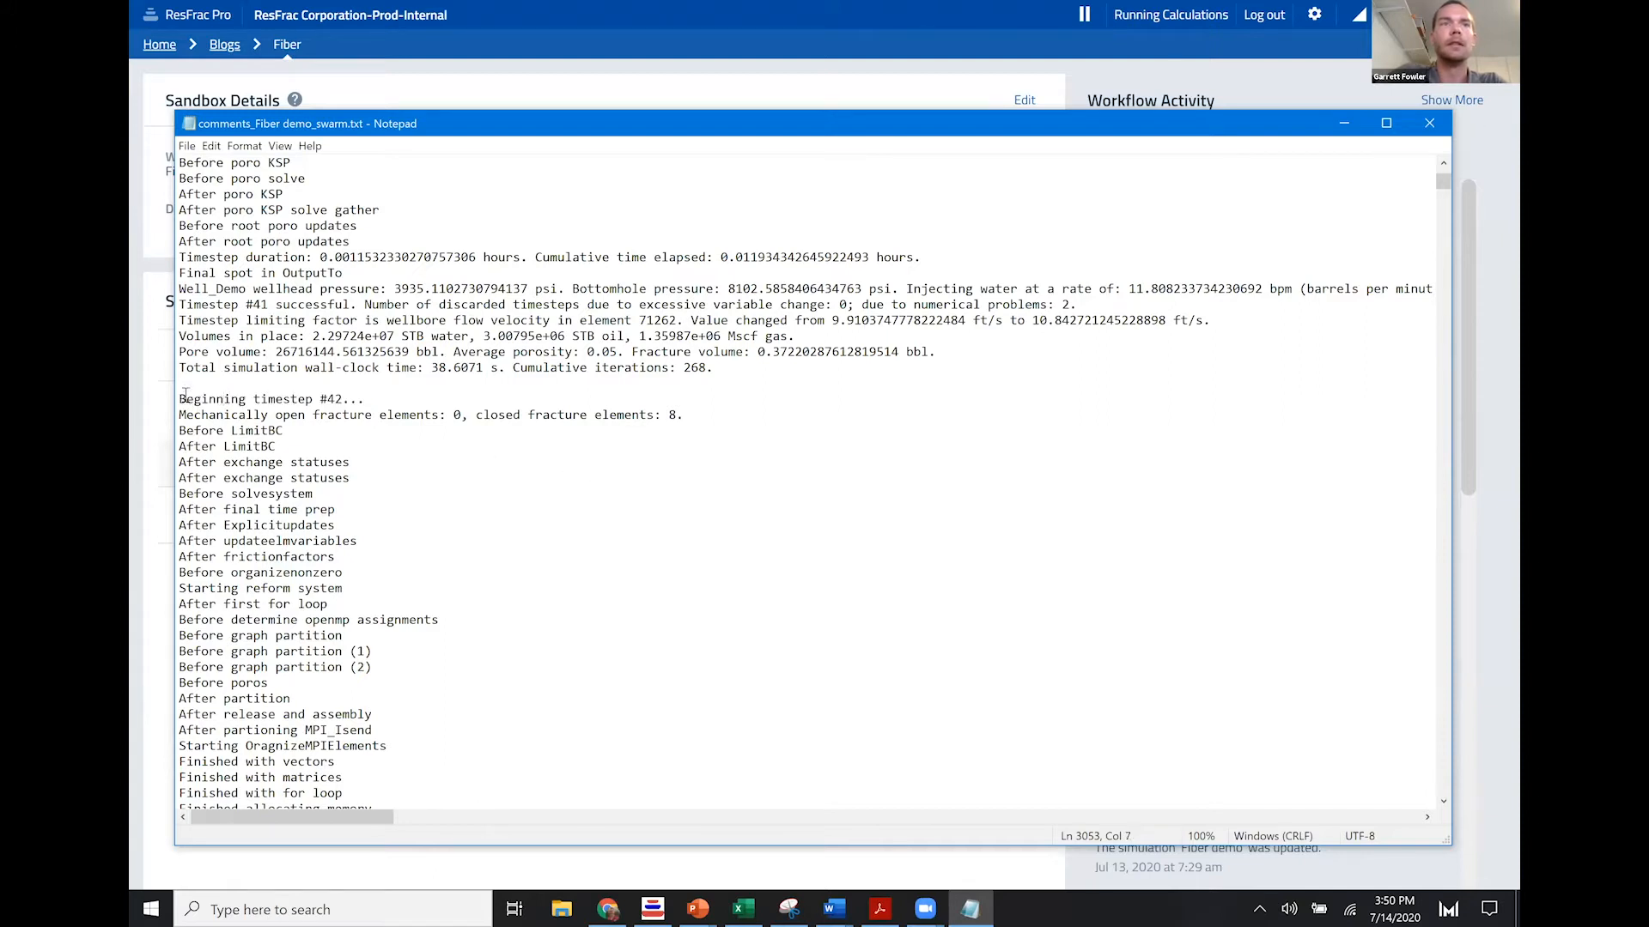
double_click(182, 399)
left_click_drag(413, 407, 414, 399)
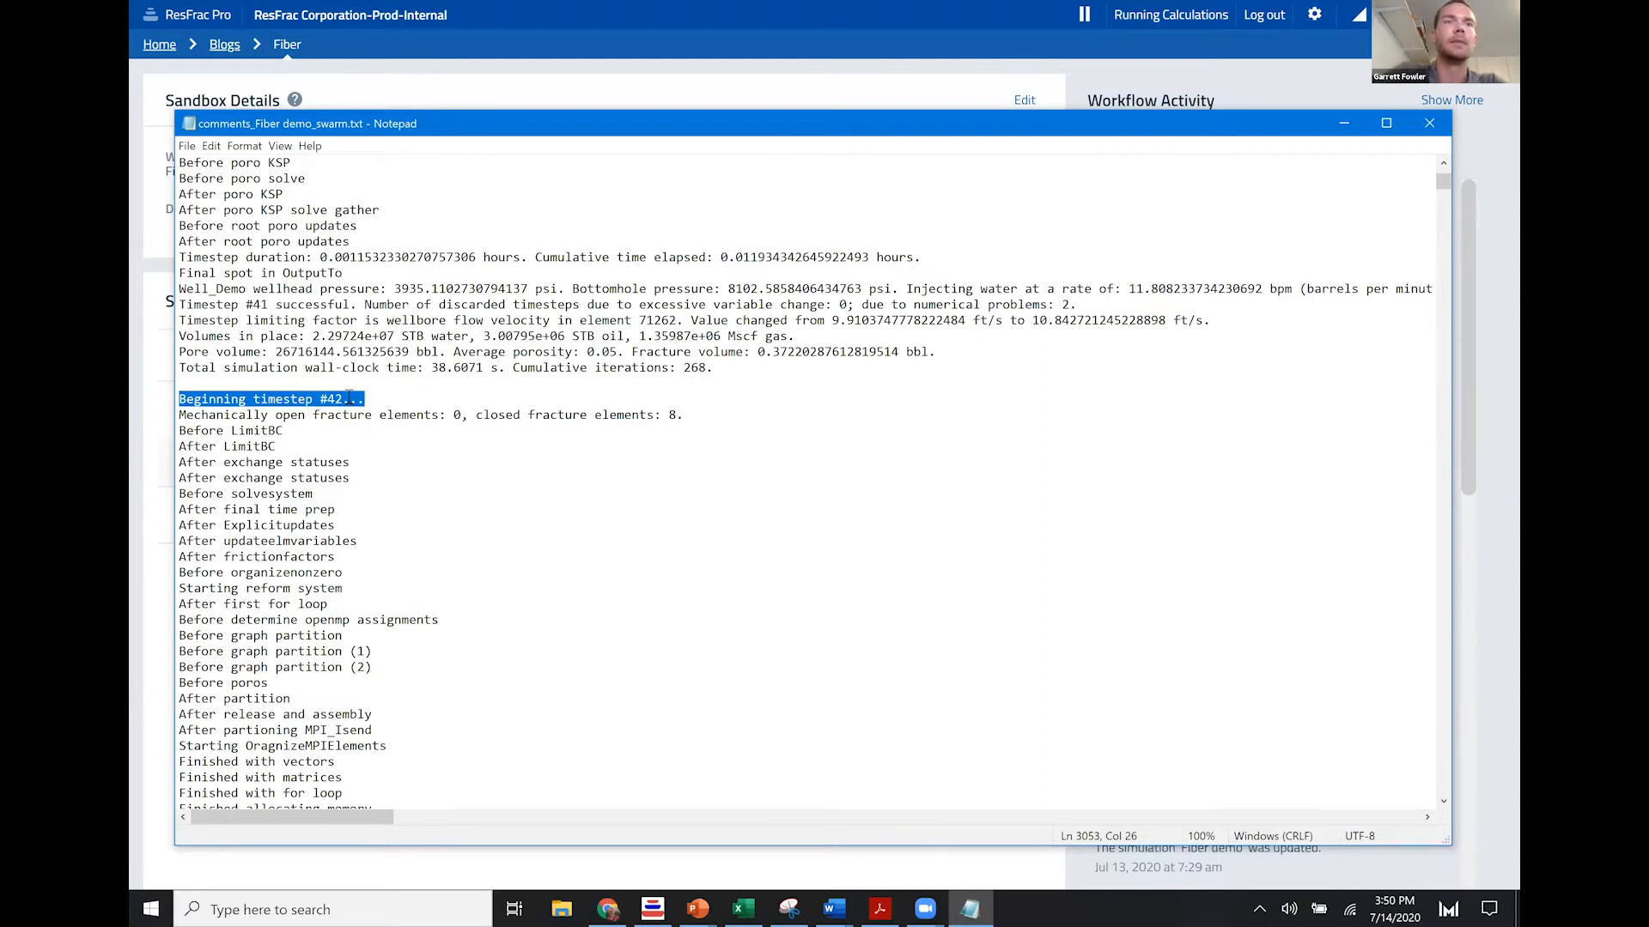
Step: Find the closing summary of timestep #42 and highlight its wellhead pressure, water injection rate and timestep limiting factor
scroll(354, 434, "down", 6)
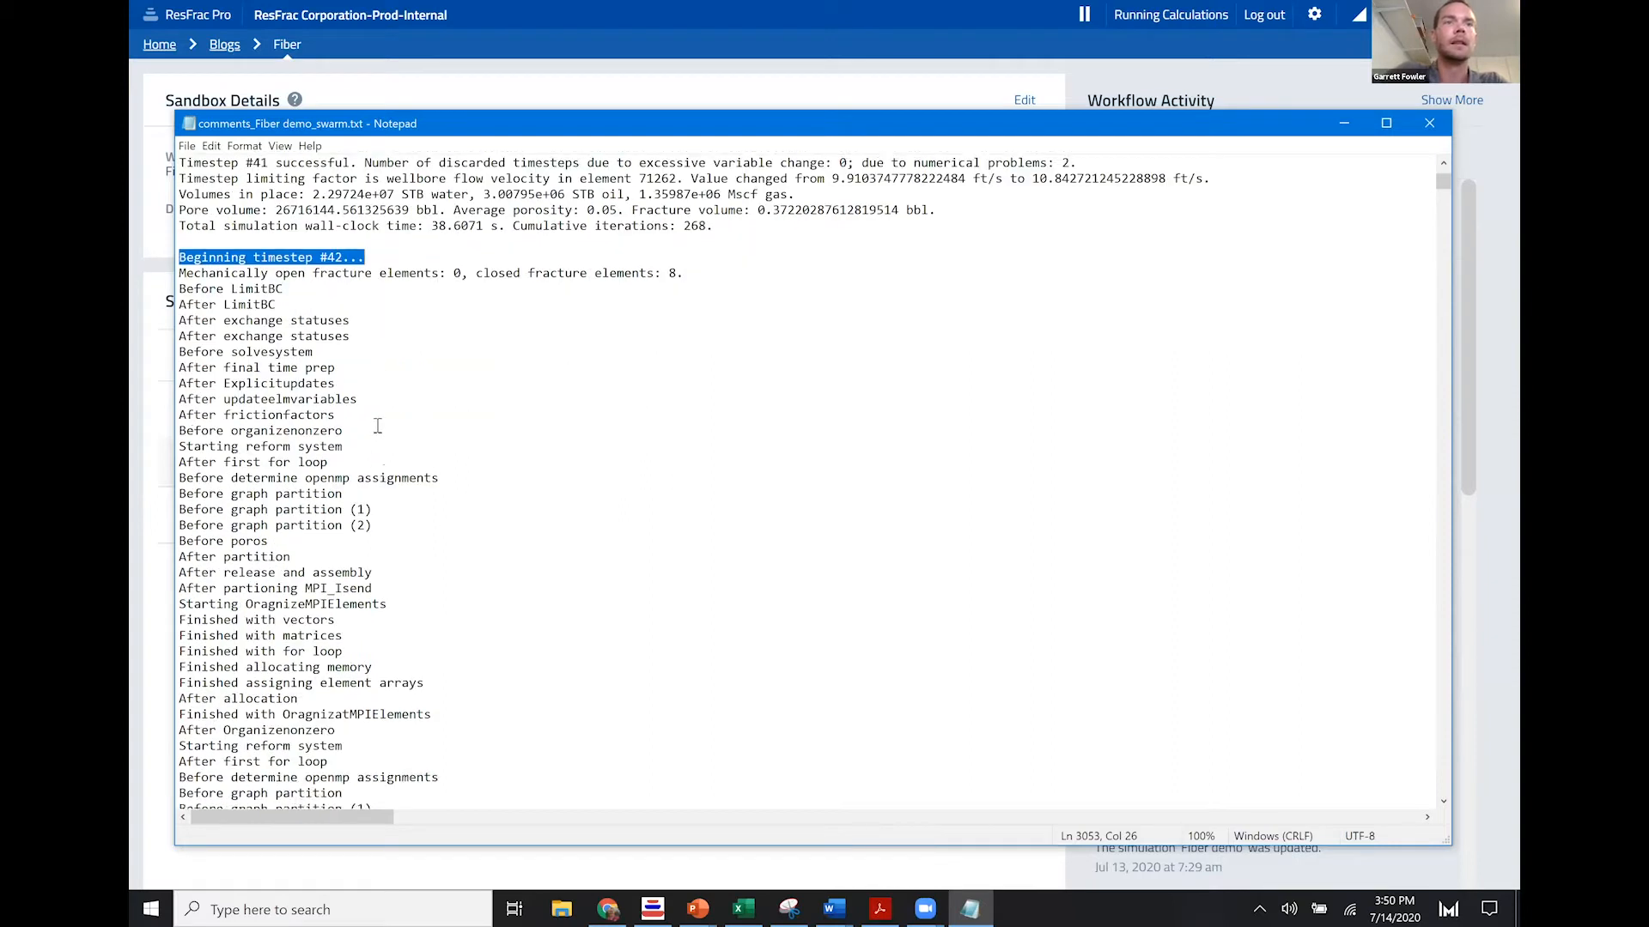
scroll(418, 412, "down", 11)
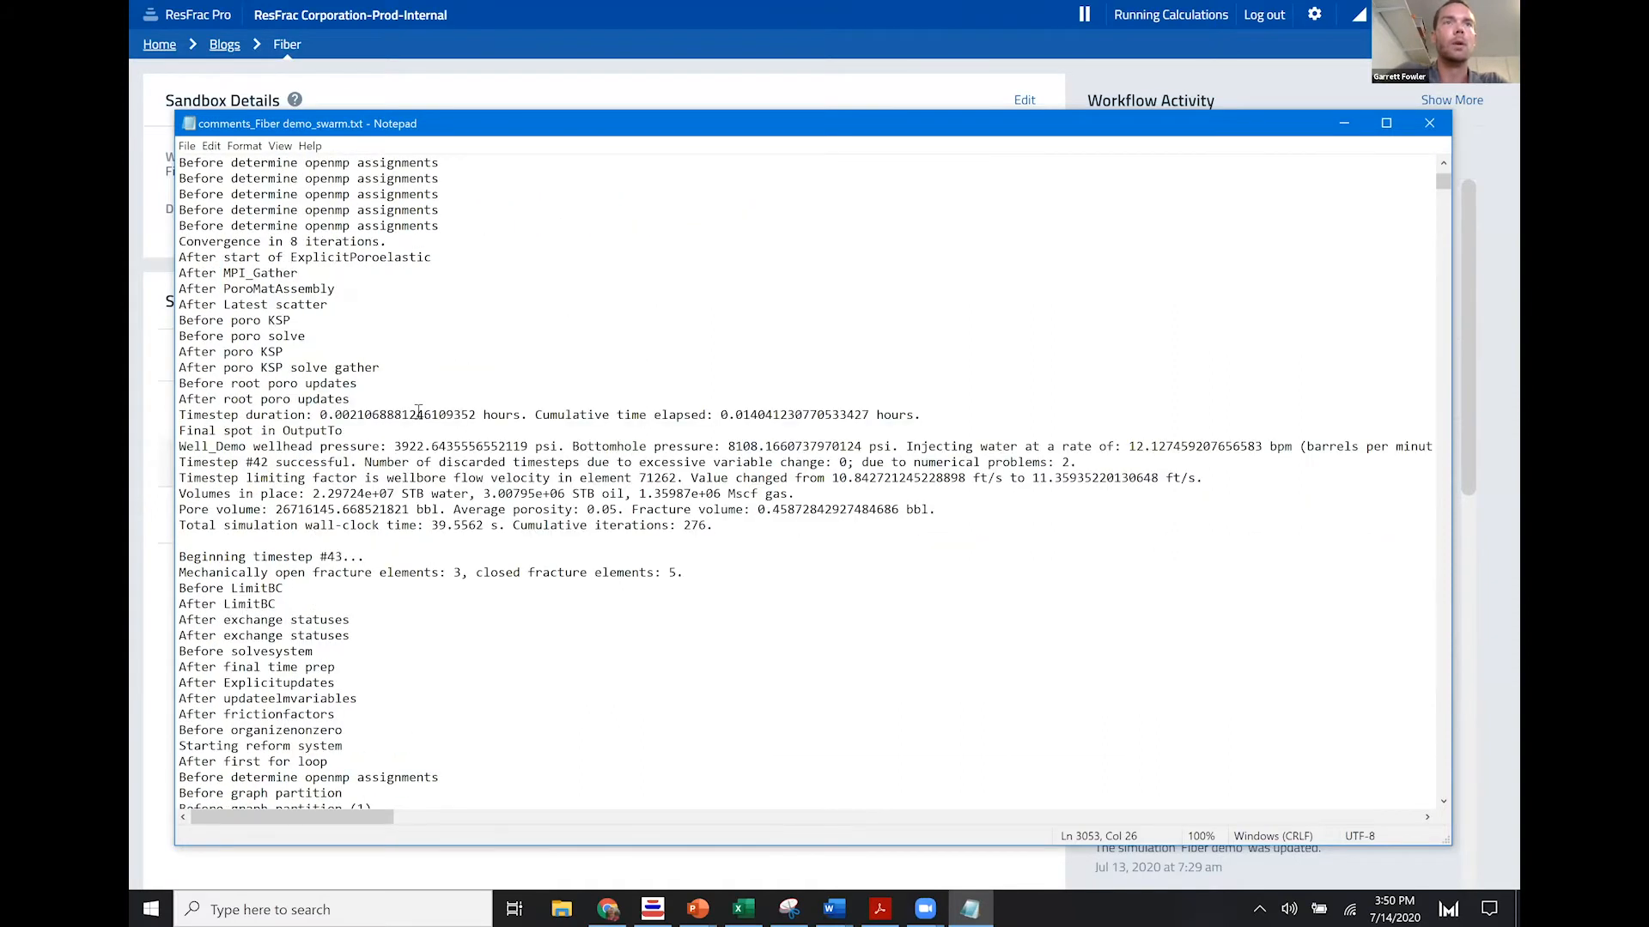
scroll(421, 419, "up", 8)
scroll(422, 421, "down", 2)
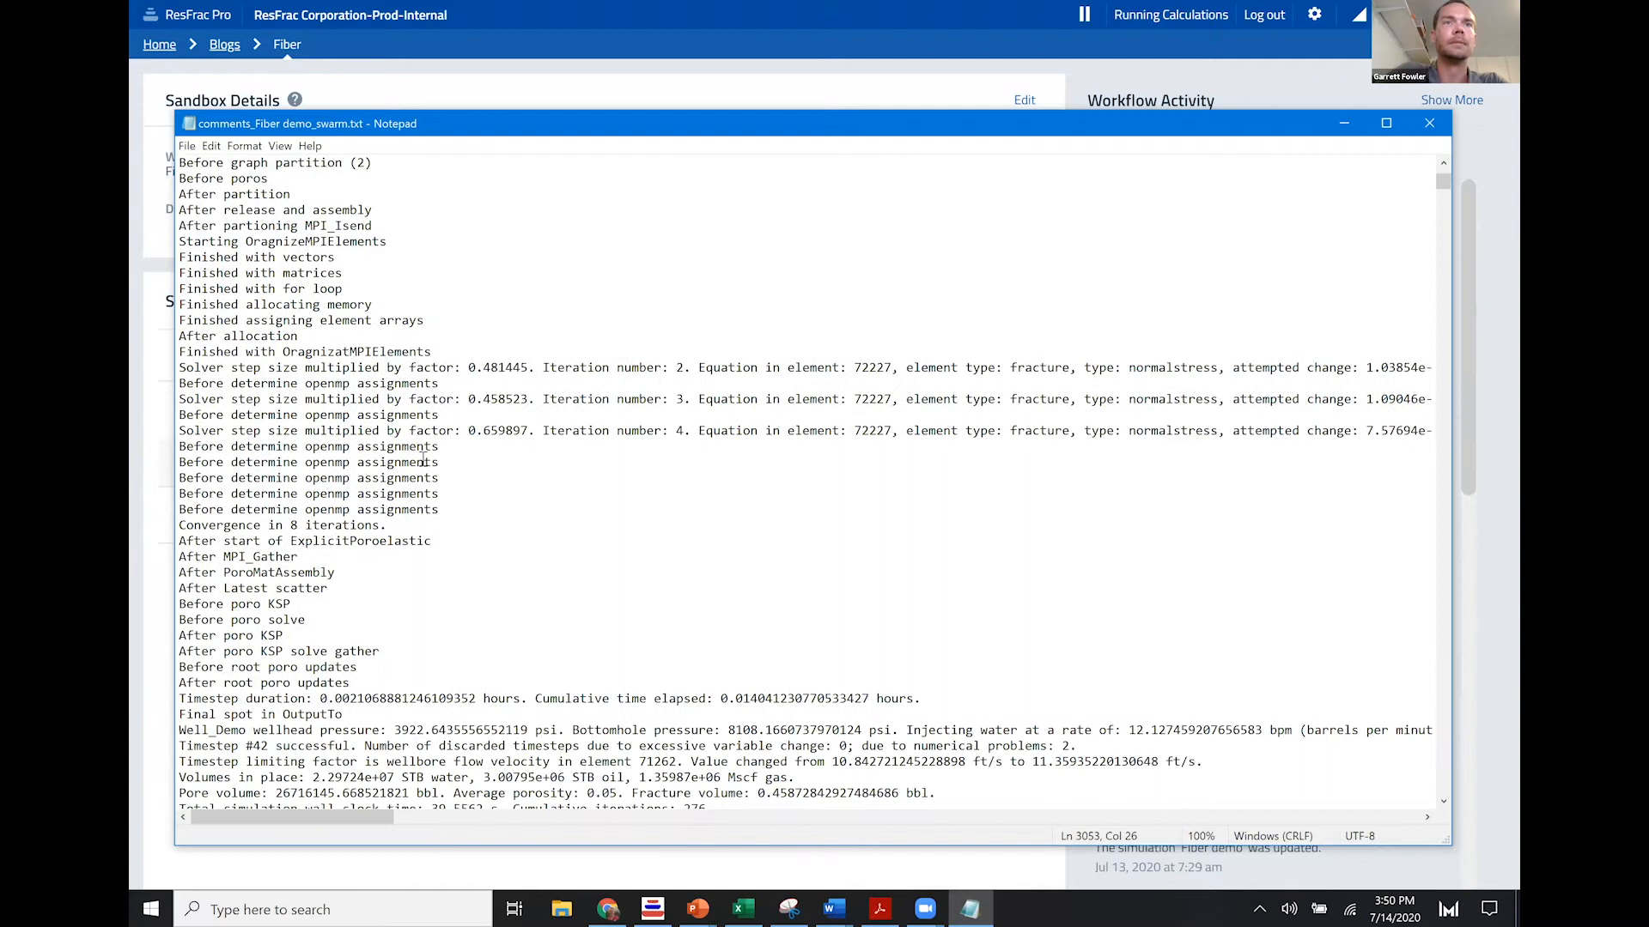
scroll(422, 461, "down", 1)
scroll(284, 652, "down", 1)
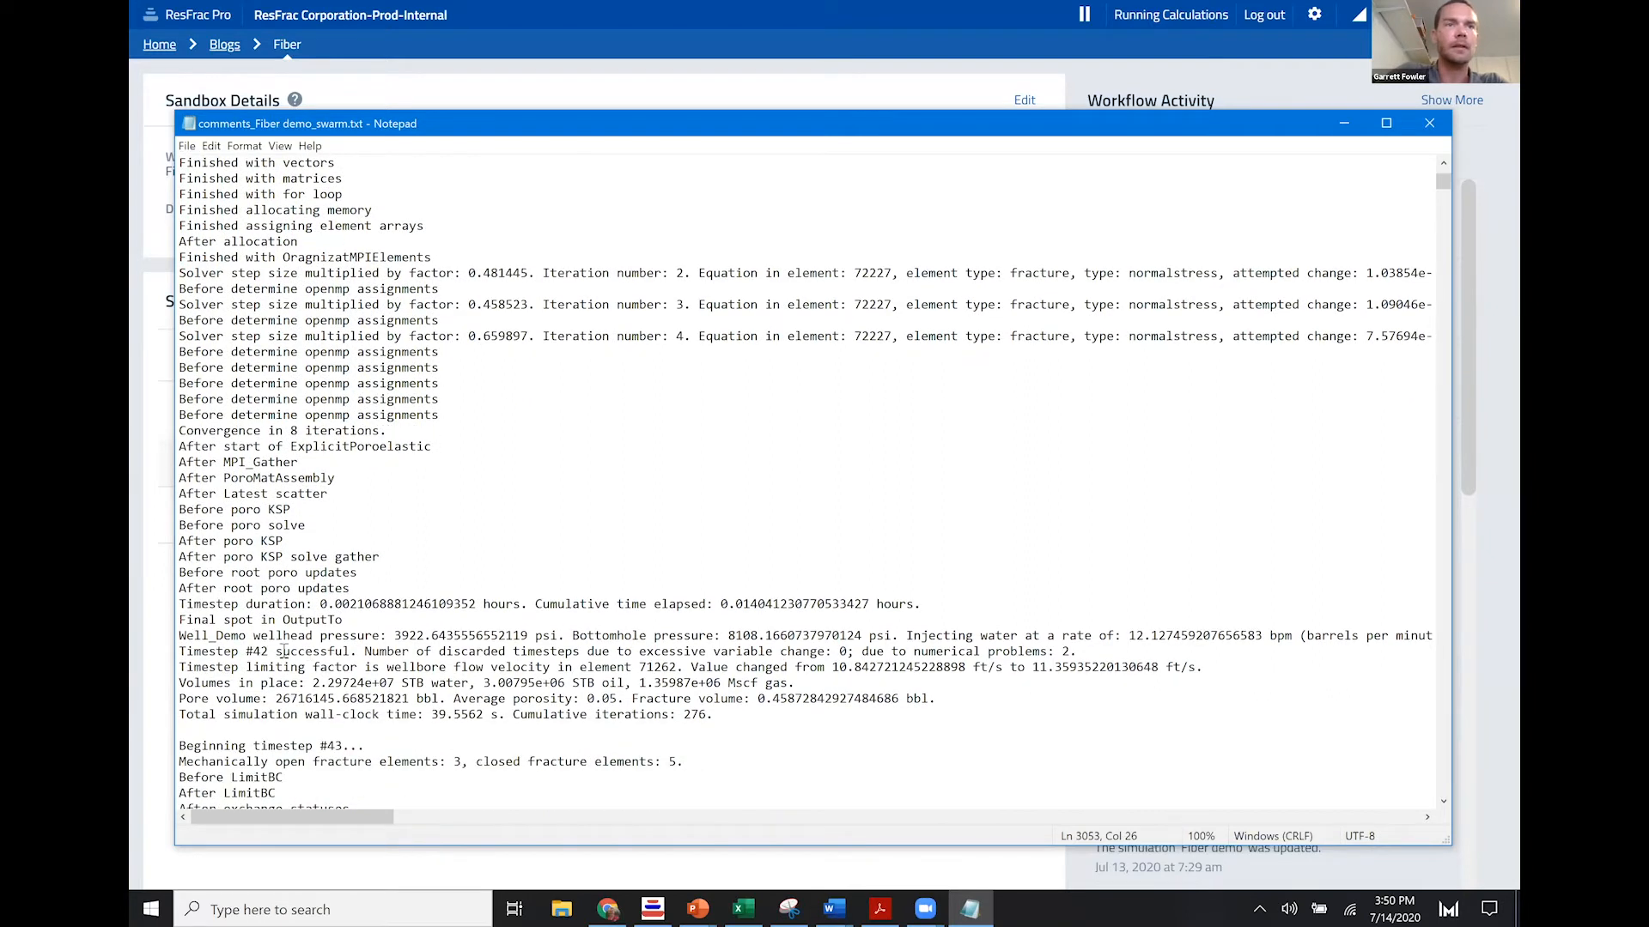
left_click_drag(180, 636, 587, 635)
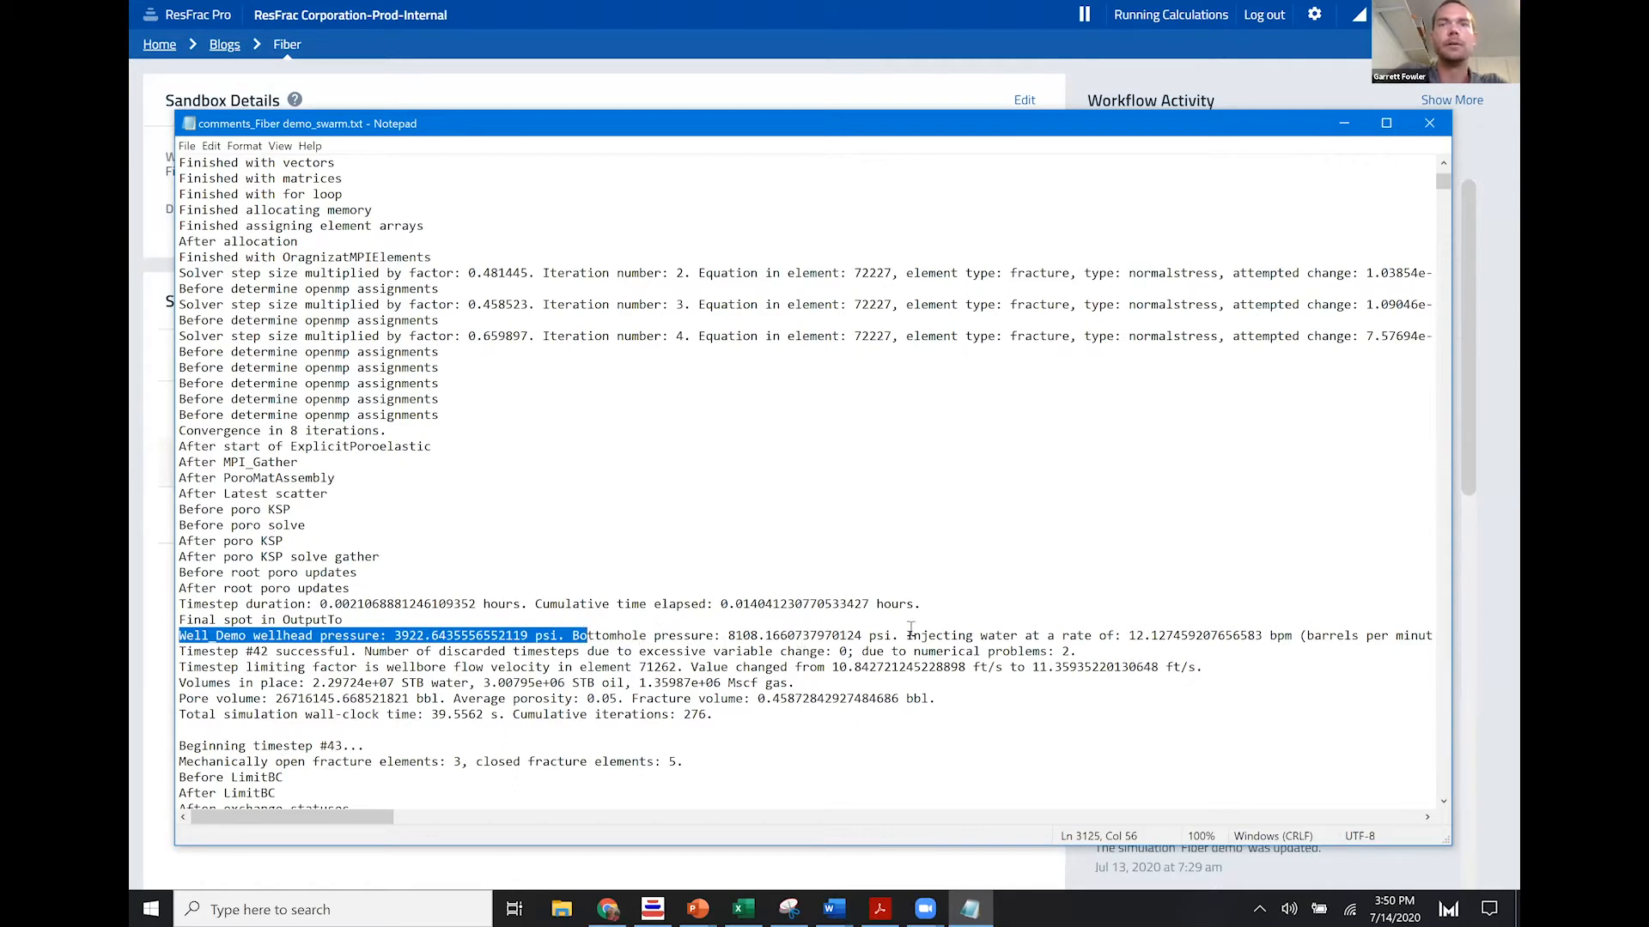
left_click_drag(908, 636, 1306, 636)
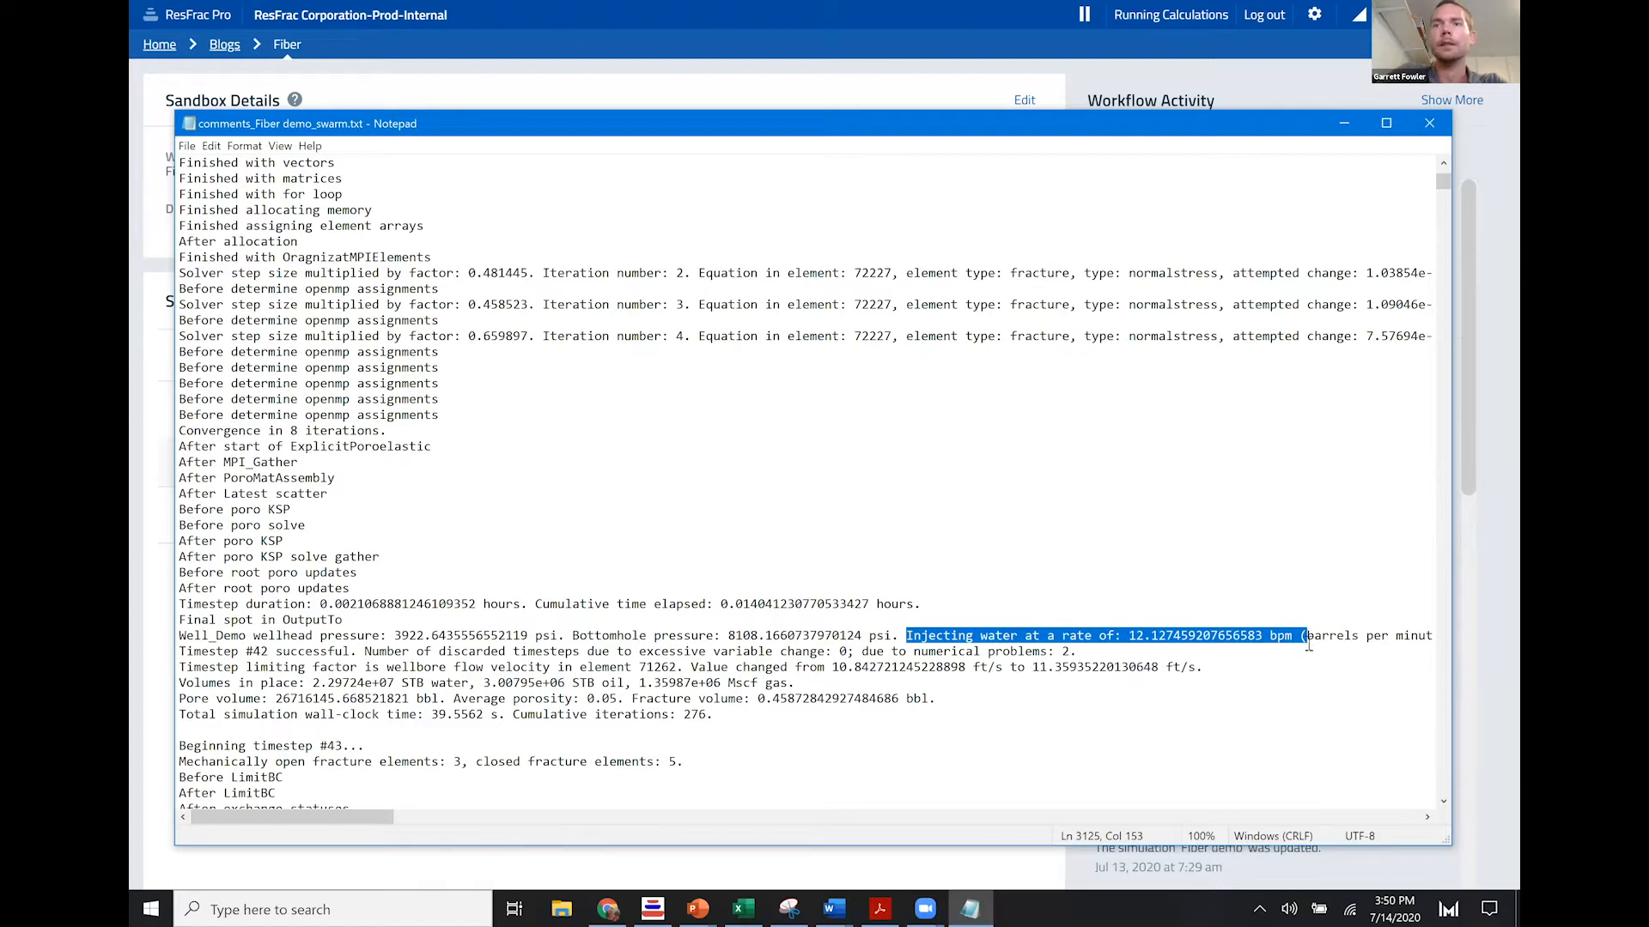
left_click_drag(200, 667, 595, 664)
left_click_drag(613, 667, 764, 667)
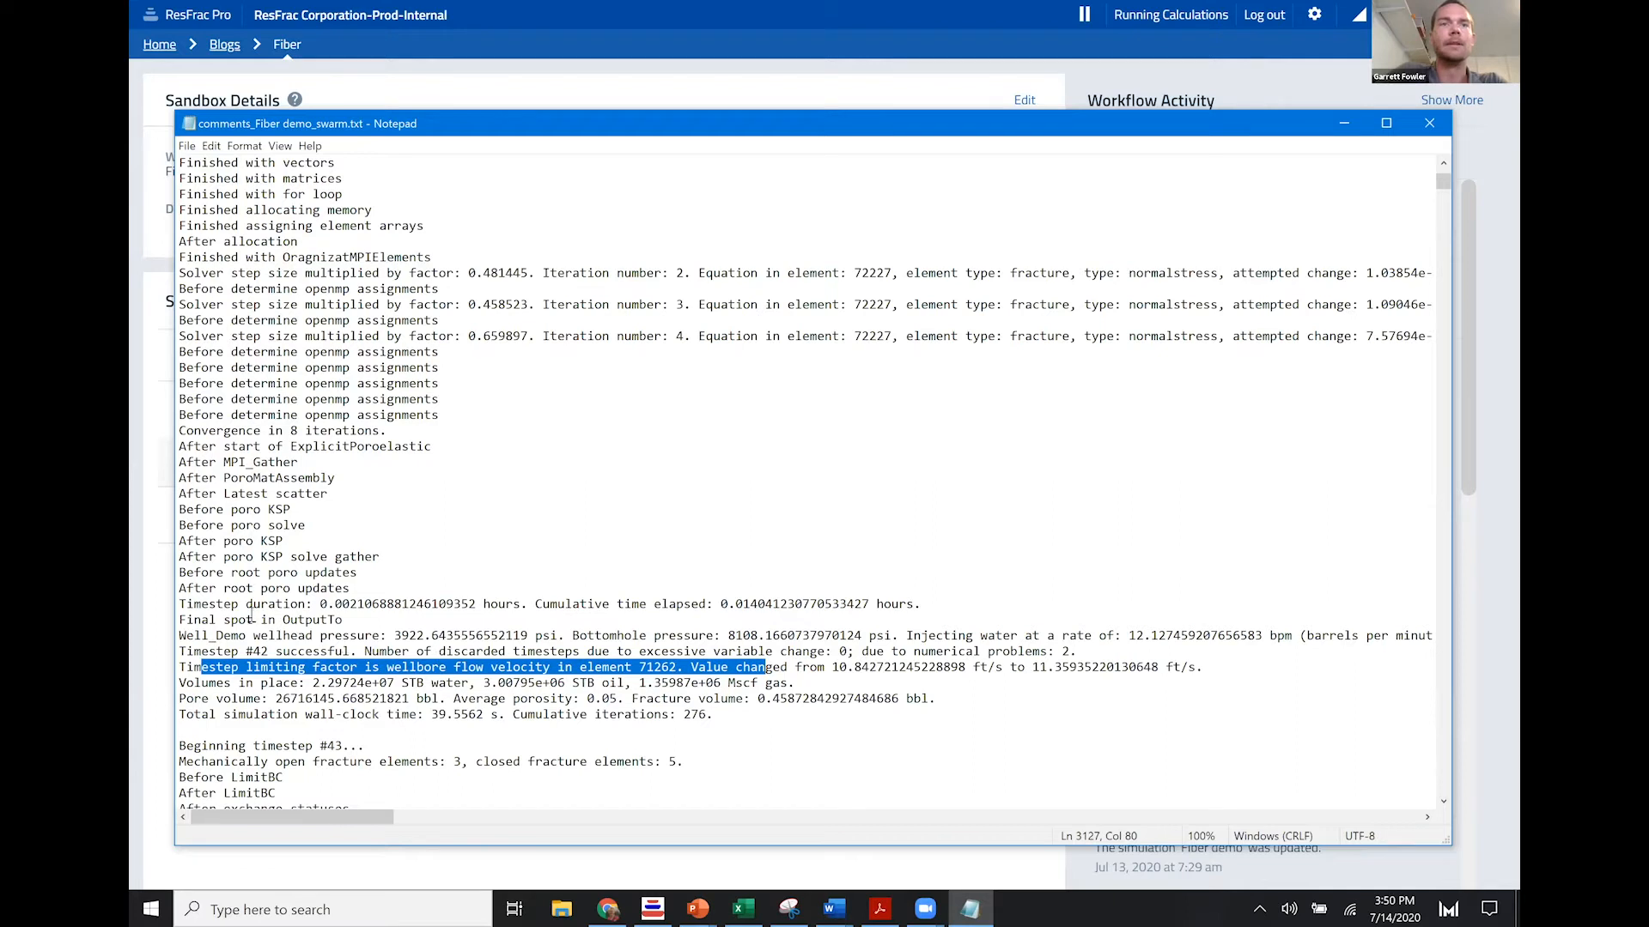
Step: Highlight the timestep duration and cumulative time elapsed in the timestep #42 summary
left_click_drag(182, 604, 939, 608)
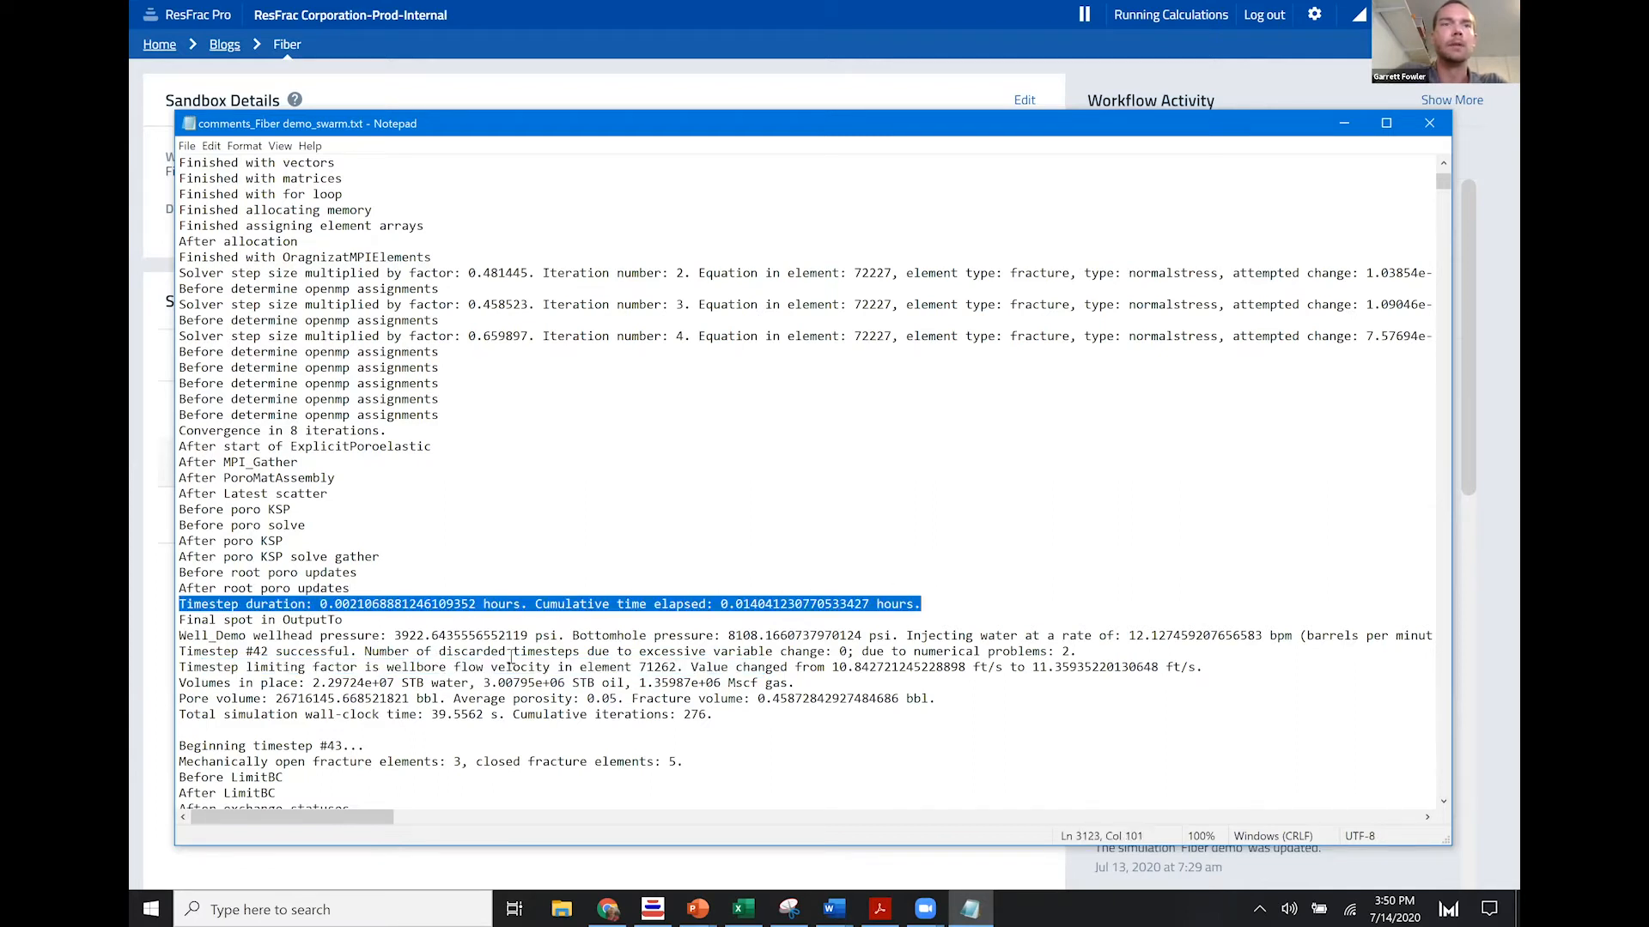
left_click(388, 607)
left_click_drag(323, 605, 387, 605)
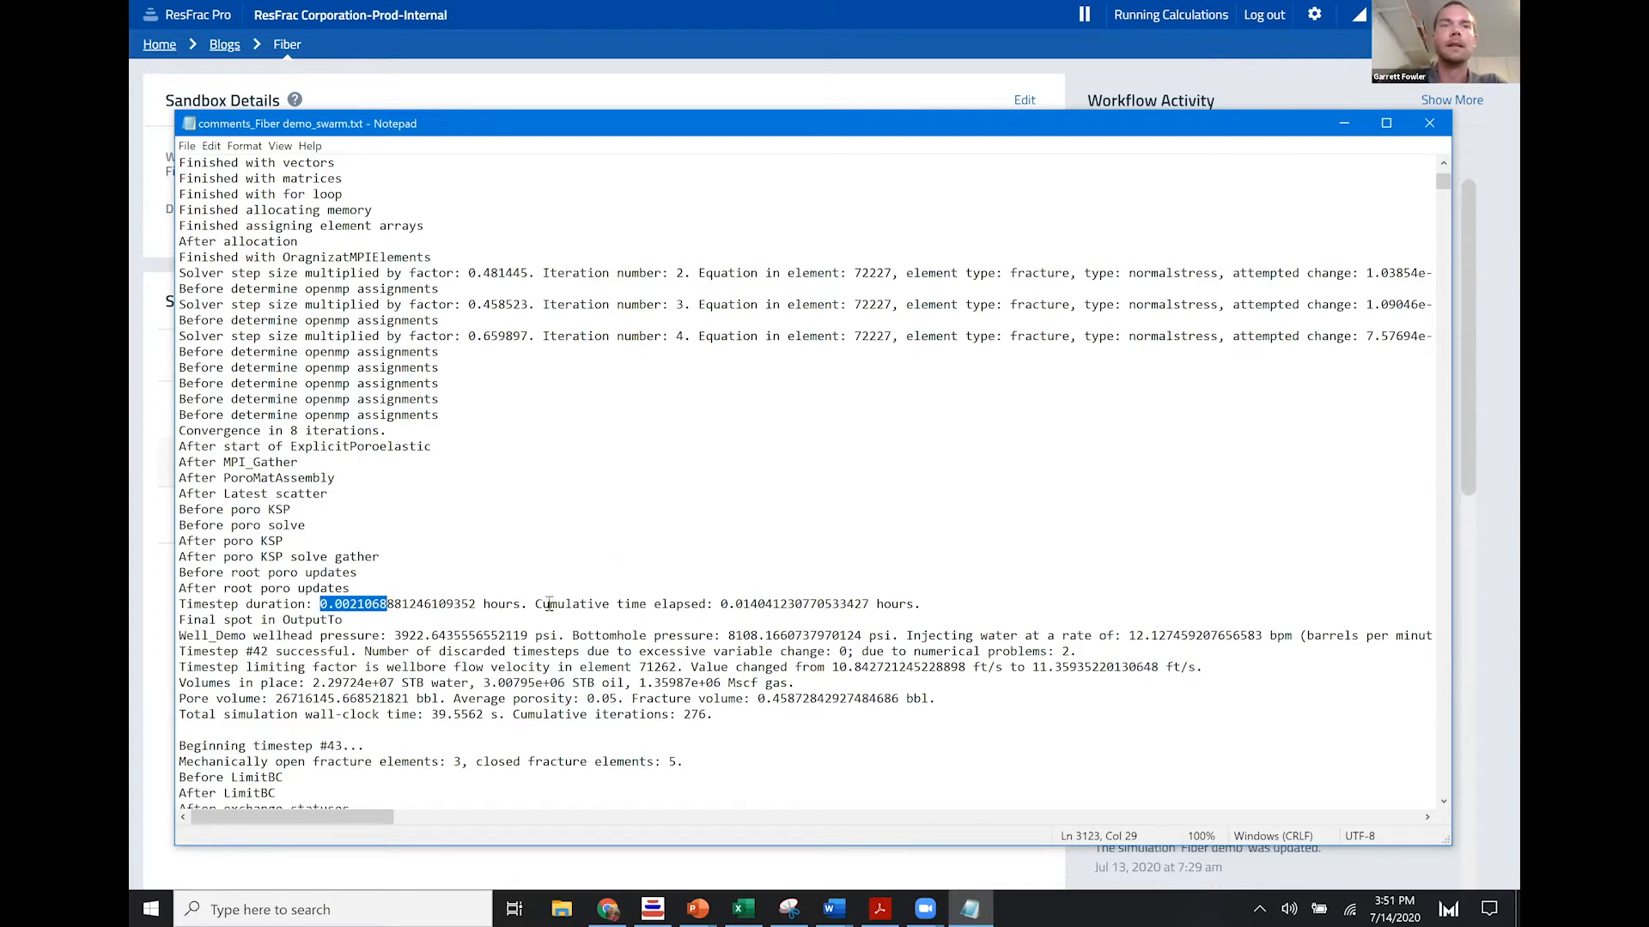
left_click_drag(534, 606, 689, 608)
key("shift+Right")
key("shift+Right")
key("shift+Right")
key("shift+Right")
key("shift+Right")
key("shift+Right")
key("shift+Right")
key("shift+Right")
key("shift+Right")
key("shift+Right")
key("shift+Right")
key("shift+Right")
key("shift+Right")
key("shift+Right")
key("shift+Right")
key("shift+Right")
key("shift+Right")
key("shift+Right")
key("shift+Right")
key("shift+Right")
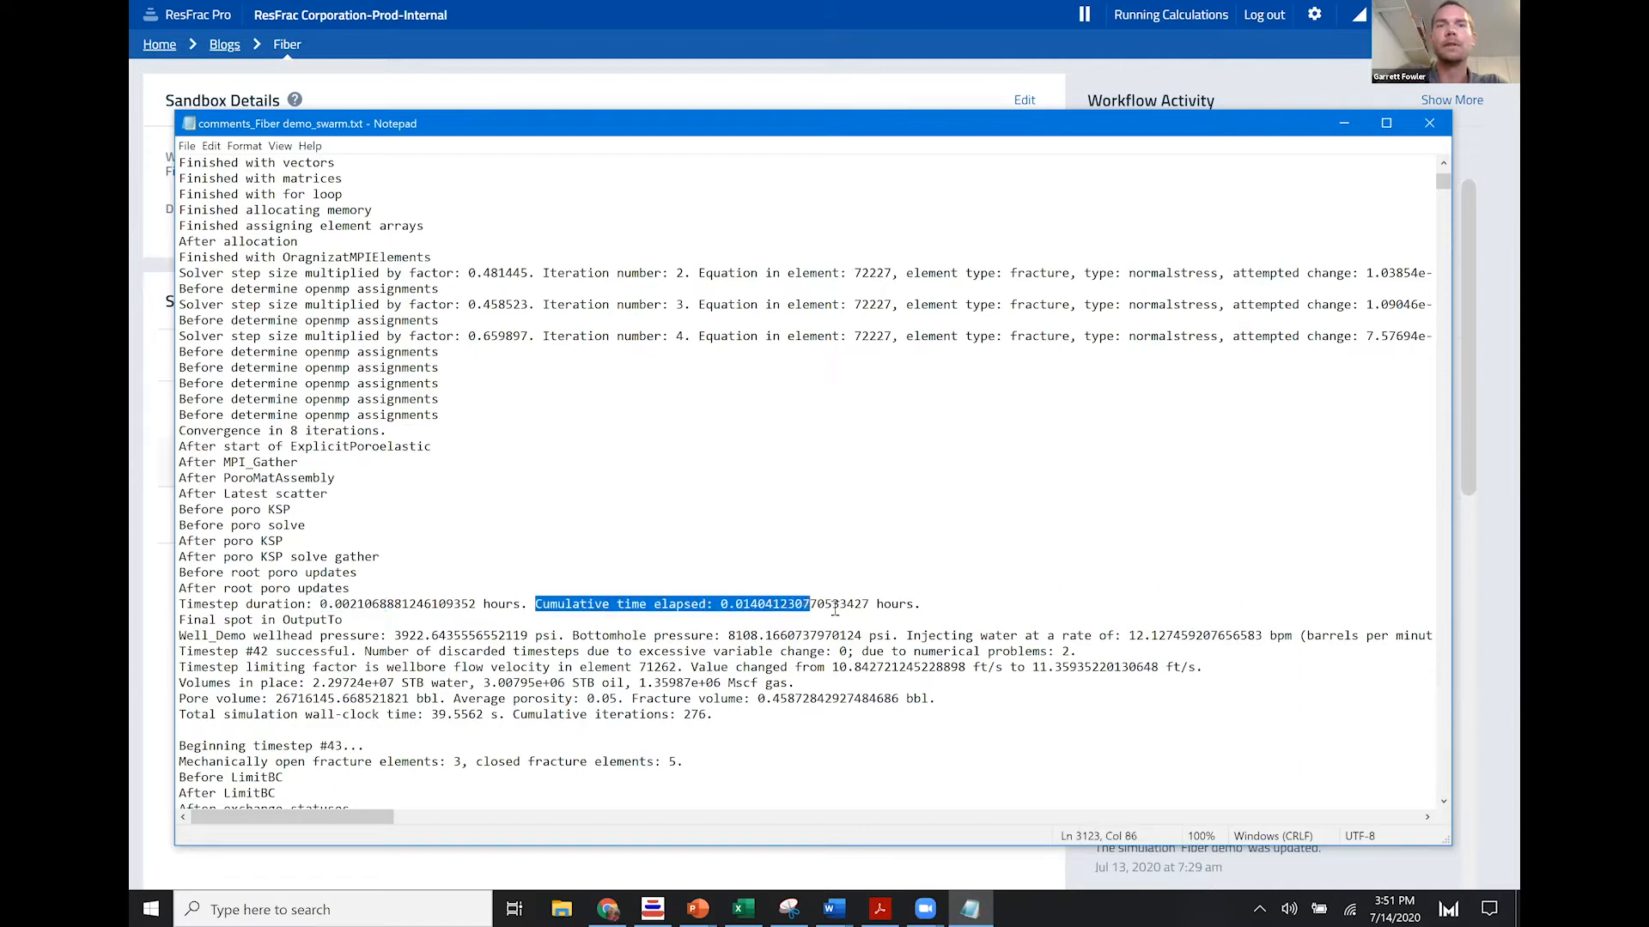
left_click(723, 605)
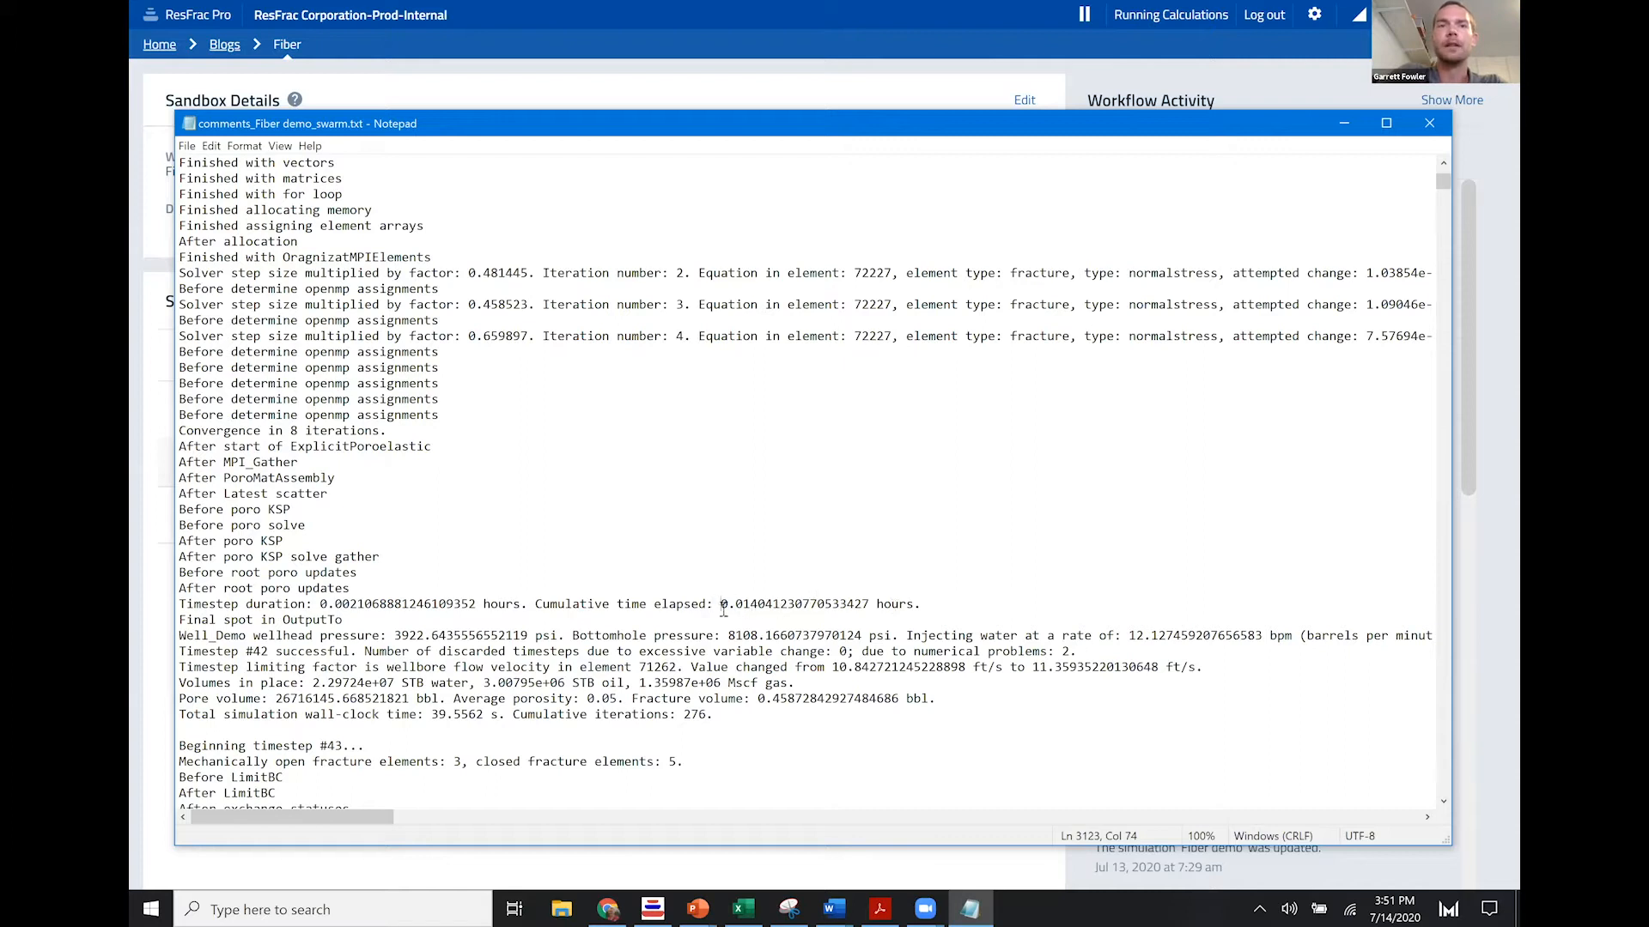
left_click_drag(749, 604, 787, 604)
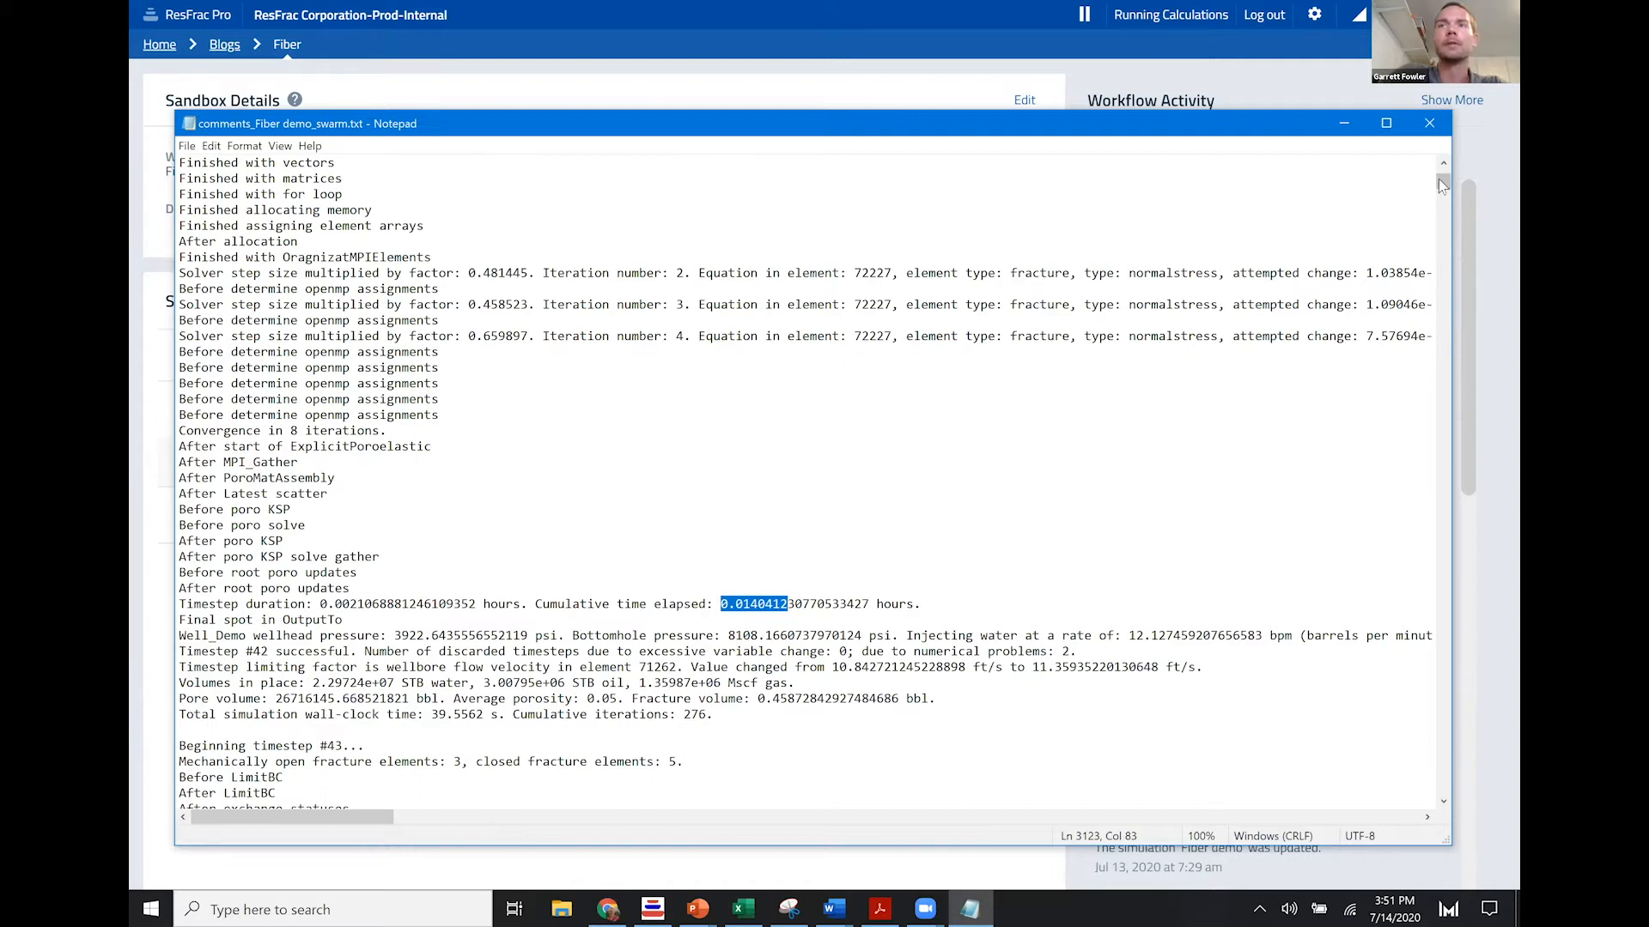
Step: Jump far ahead in the comments file and highlight the cumulative time elapsed in the timestep #6325 and #7327 summaries
left_click_drag(1439, 182, 1443, 230)
left_click_drag(1443, 485, 1440, 706)
scroll(444, 511, "down", 20)
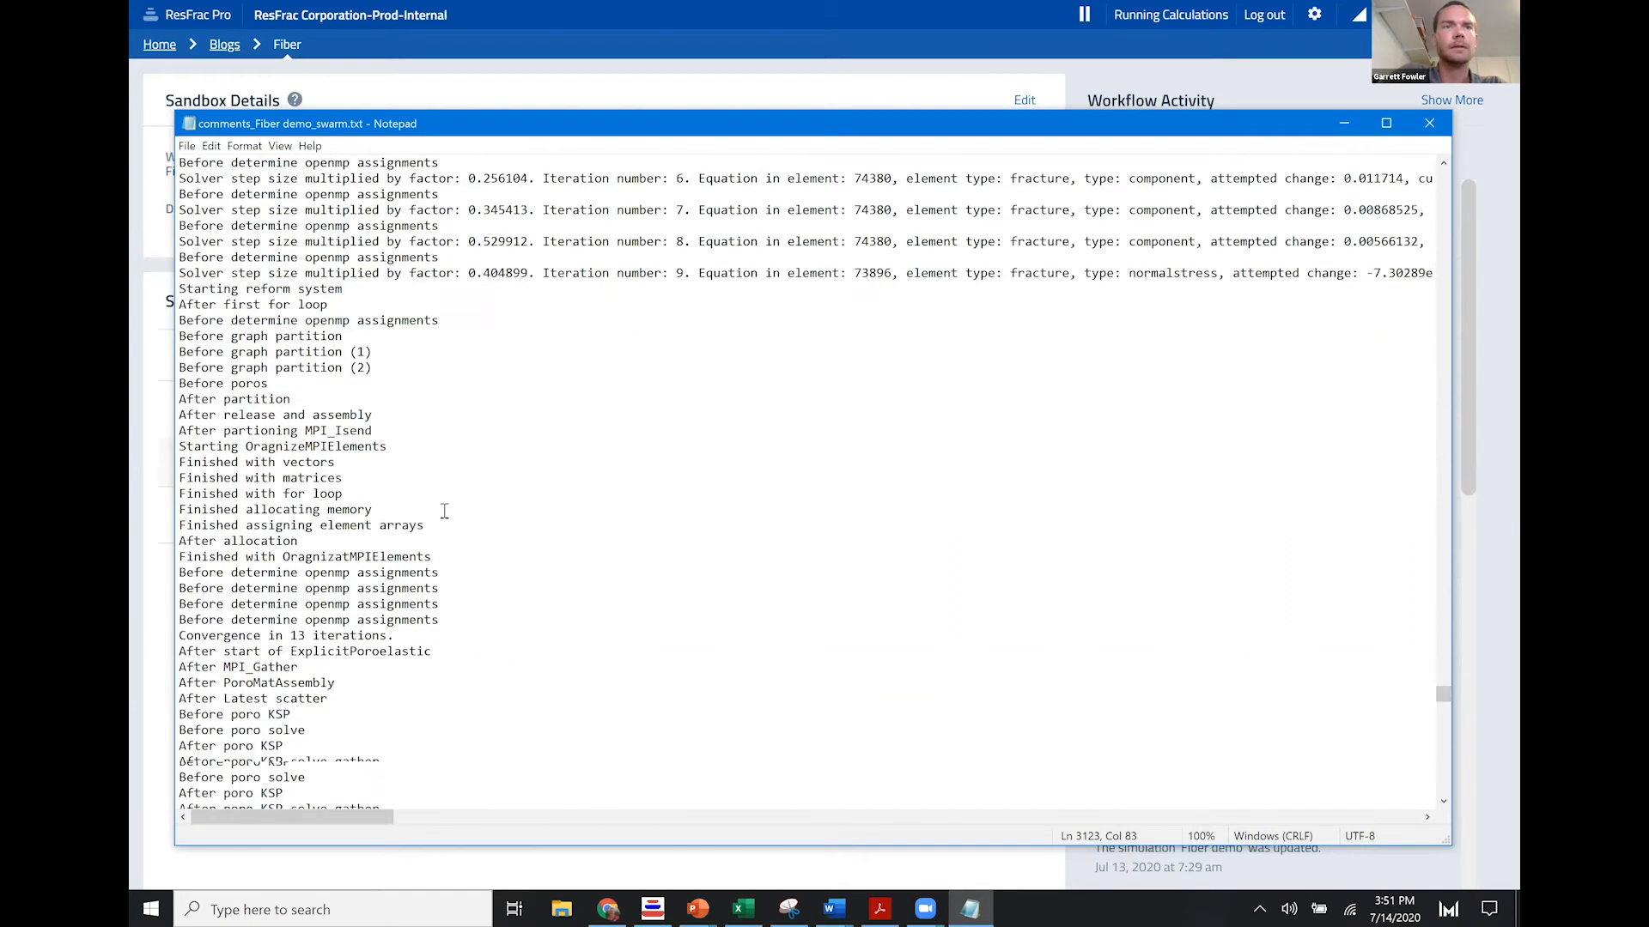
scroll(443, 512, "down", 13)
scroll(707, 661, "up", 11)
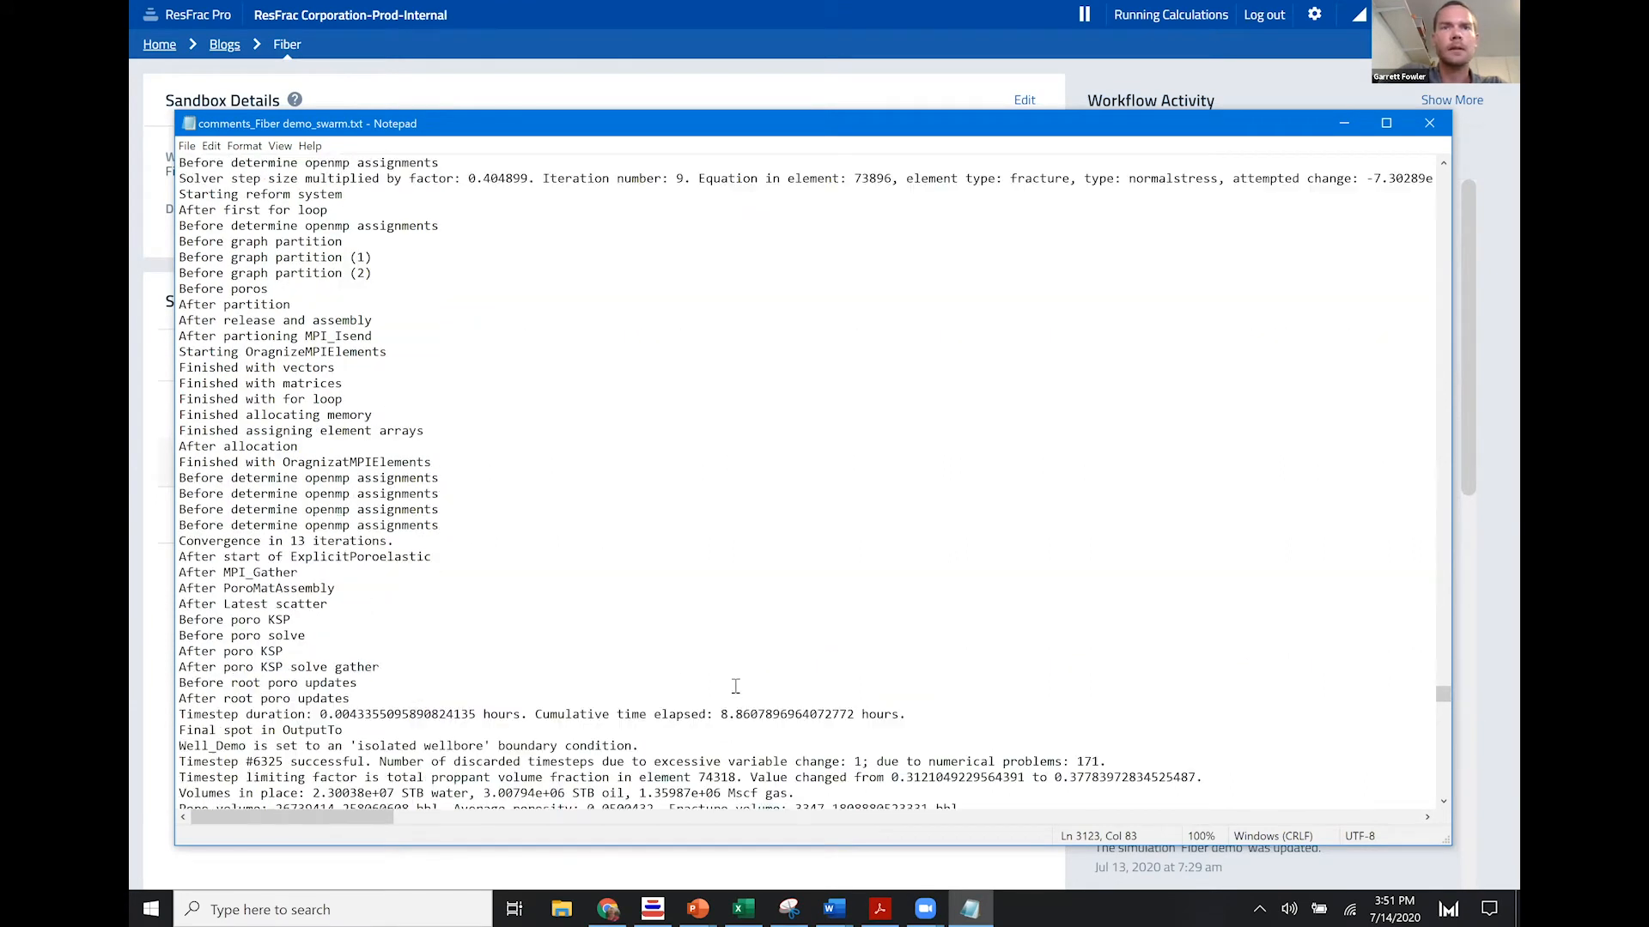
scroll(706, 661, "down", 1)
left_click_drag(707, 667, 910, 669)
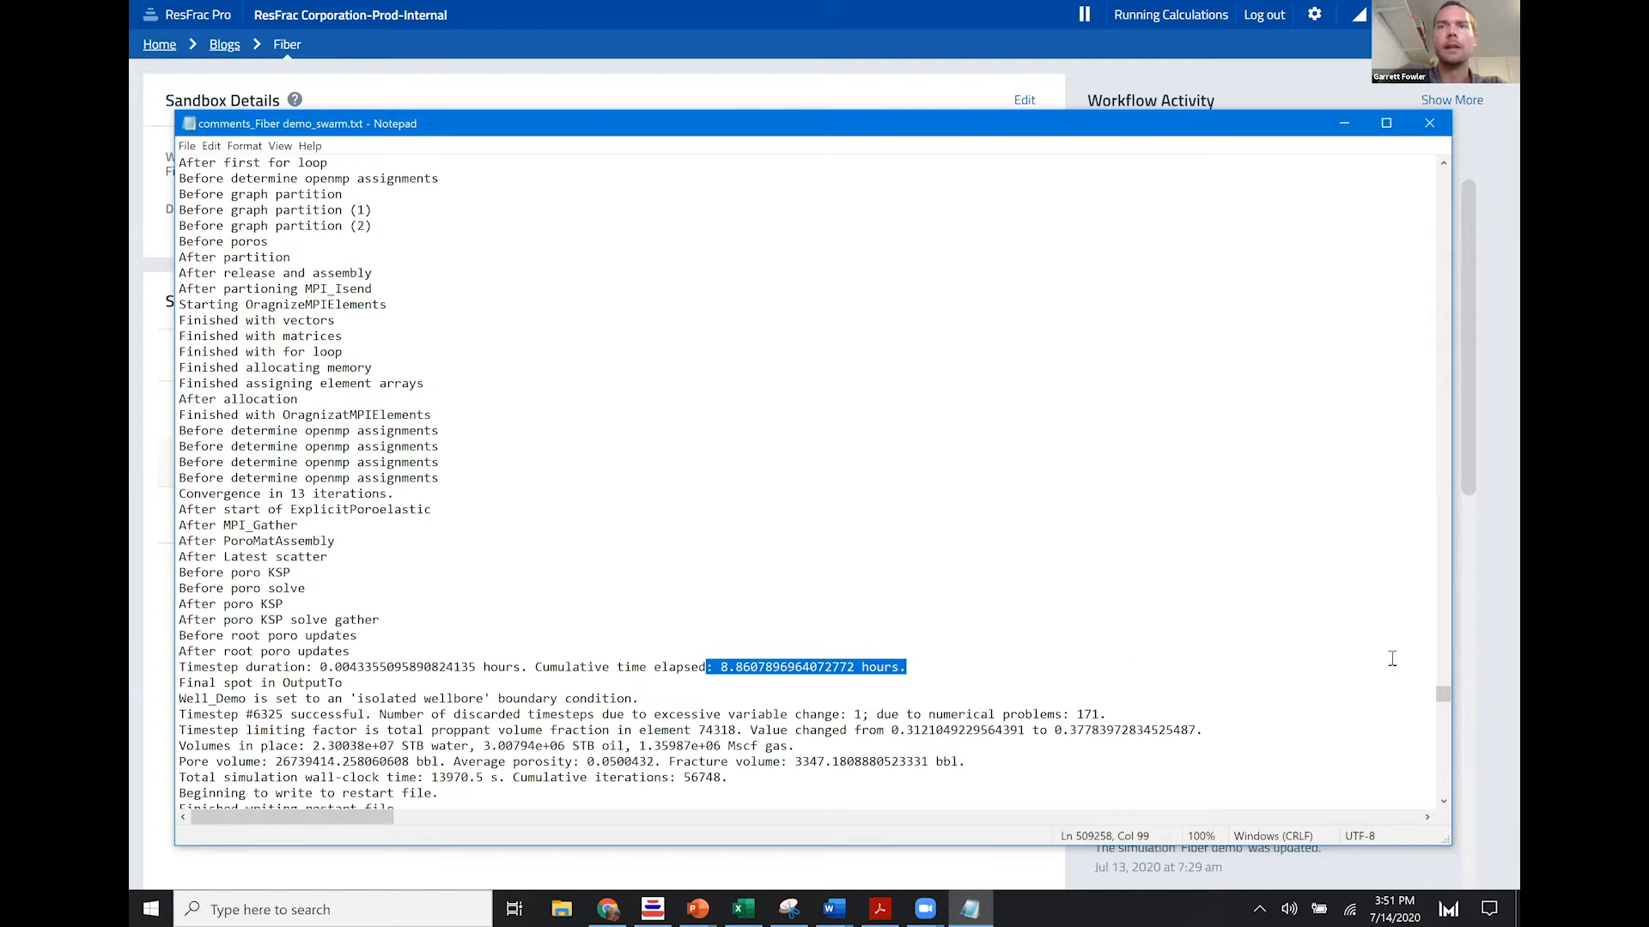
left_click(1440, 784)
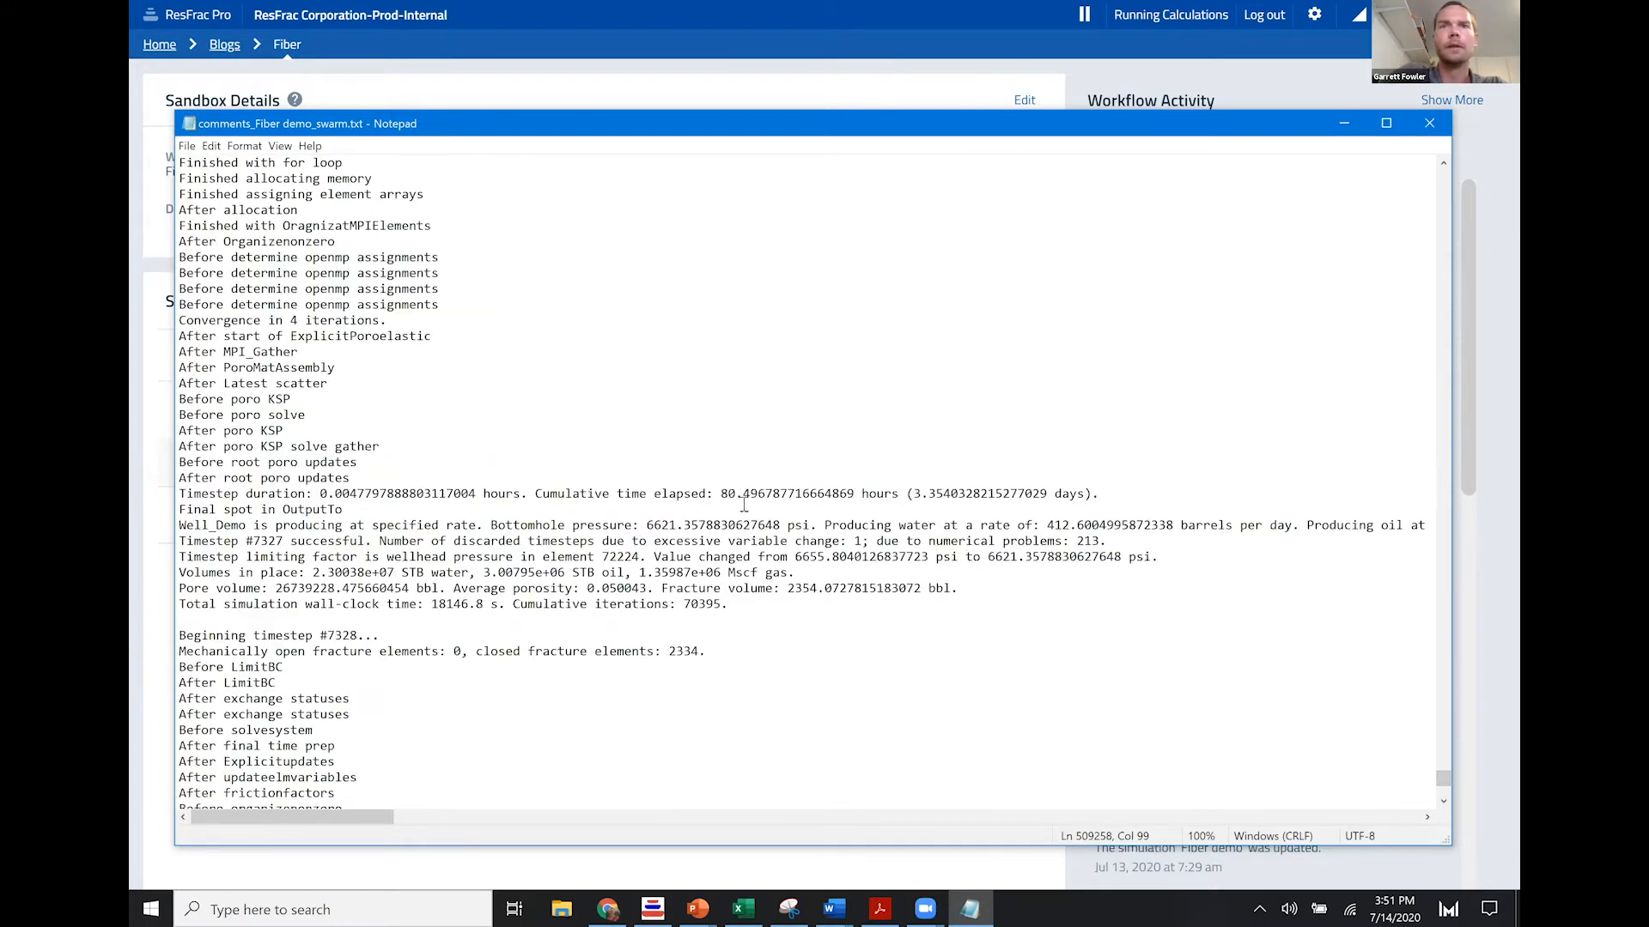
left_click_drag(885, 495, 1092, 495)
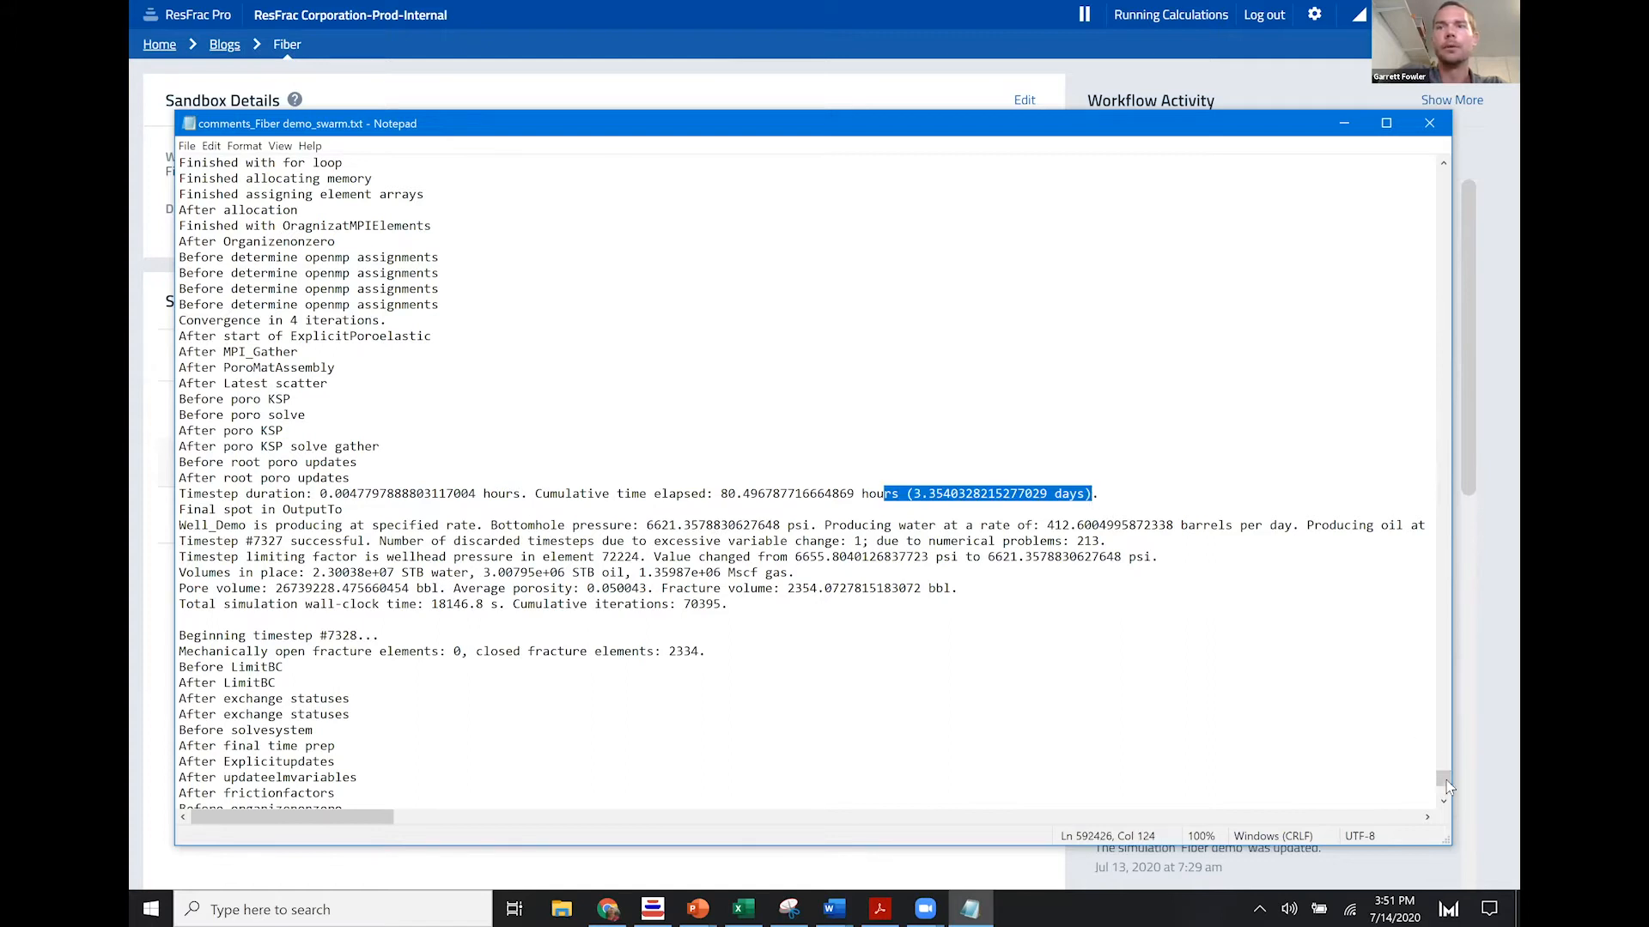
Step: Go back to the timesteps before #7327 and highlight the cumulative time in days in the timestep #7192 summary
left_click_drag(1446, 776, 1009, 542)
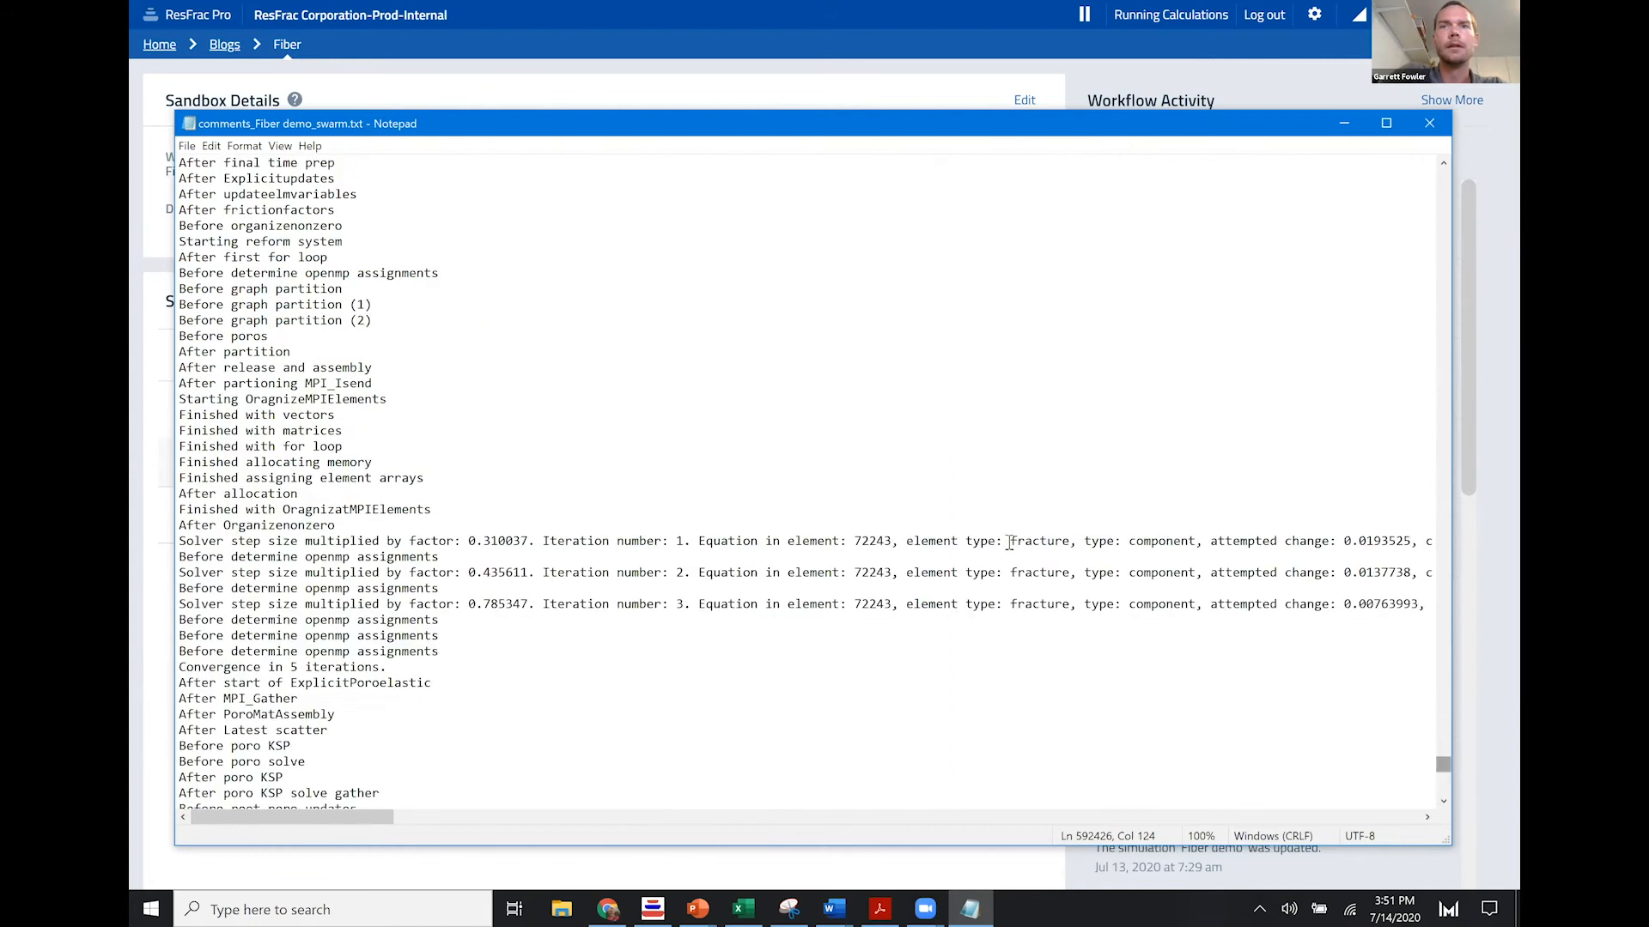
scroll(1010, 543, "down", 1)
scroll(972, 544, "down", 20)
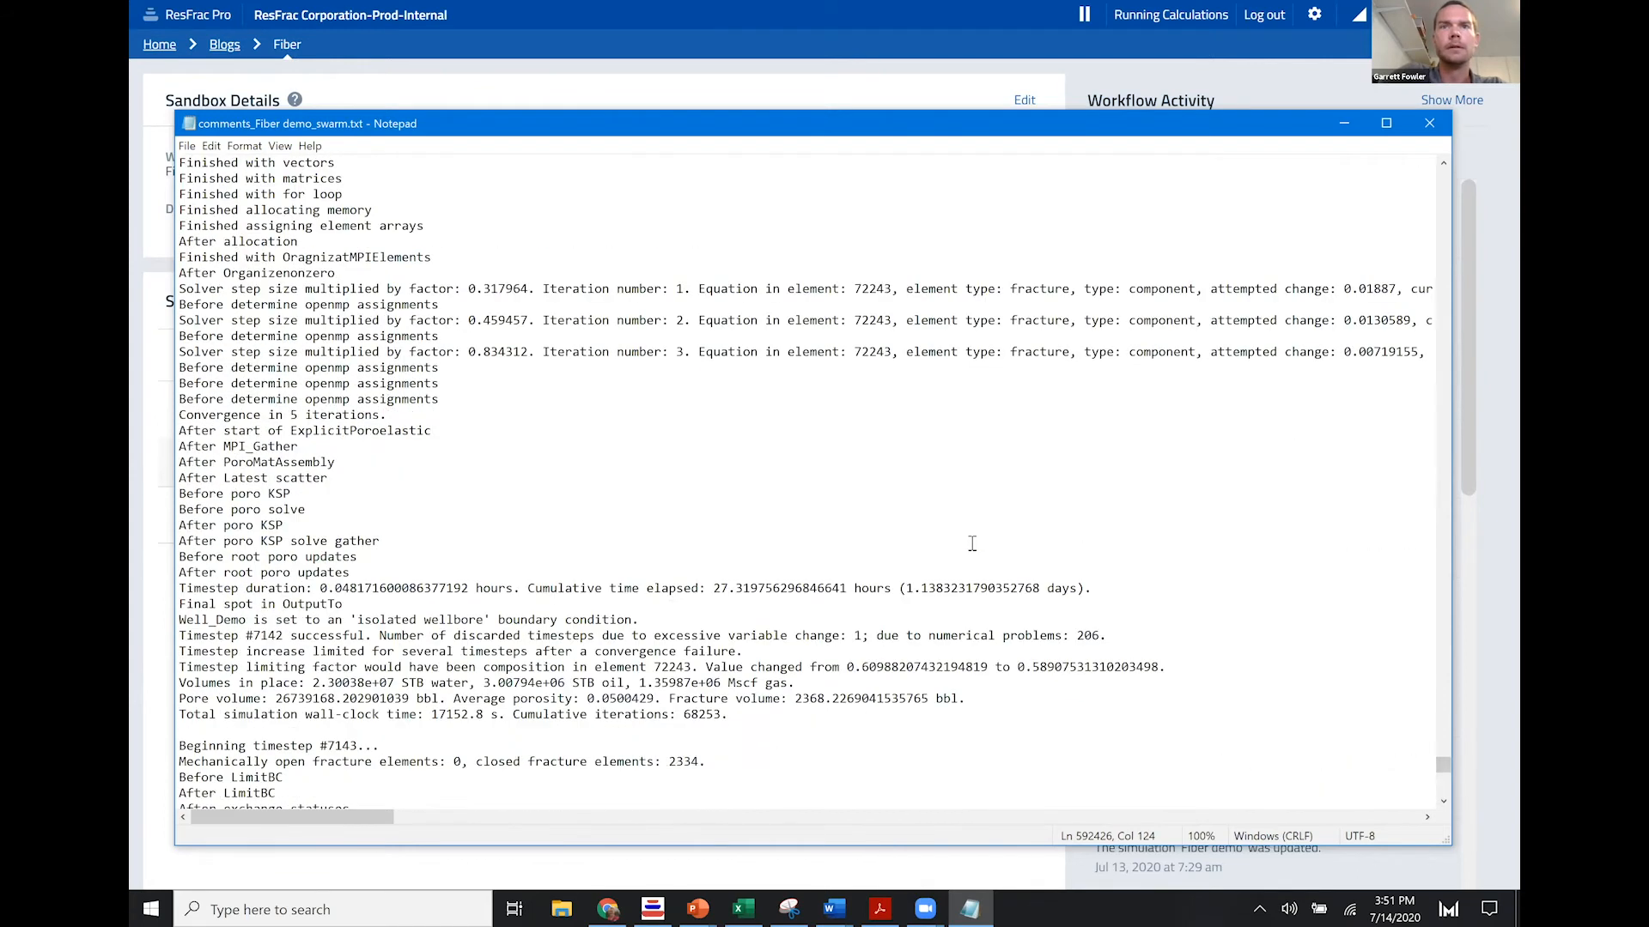
scroll(981, 582, "down", 20)
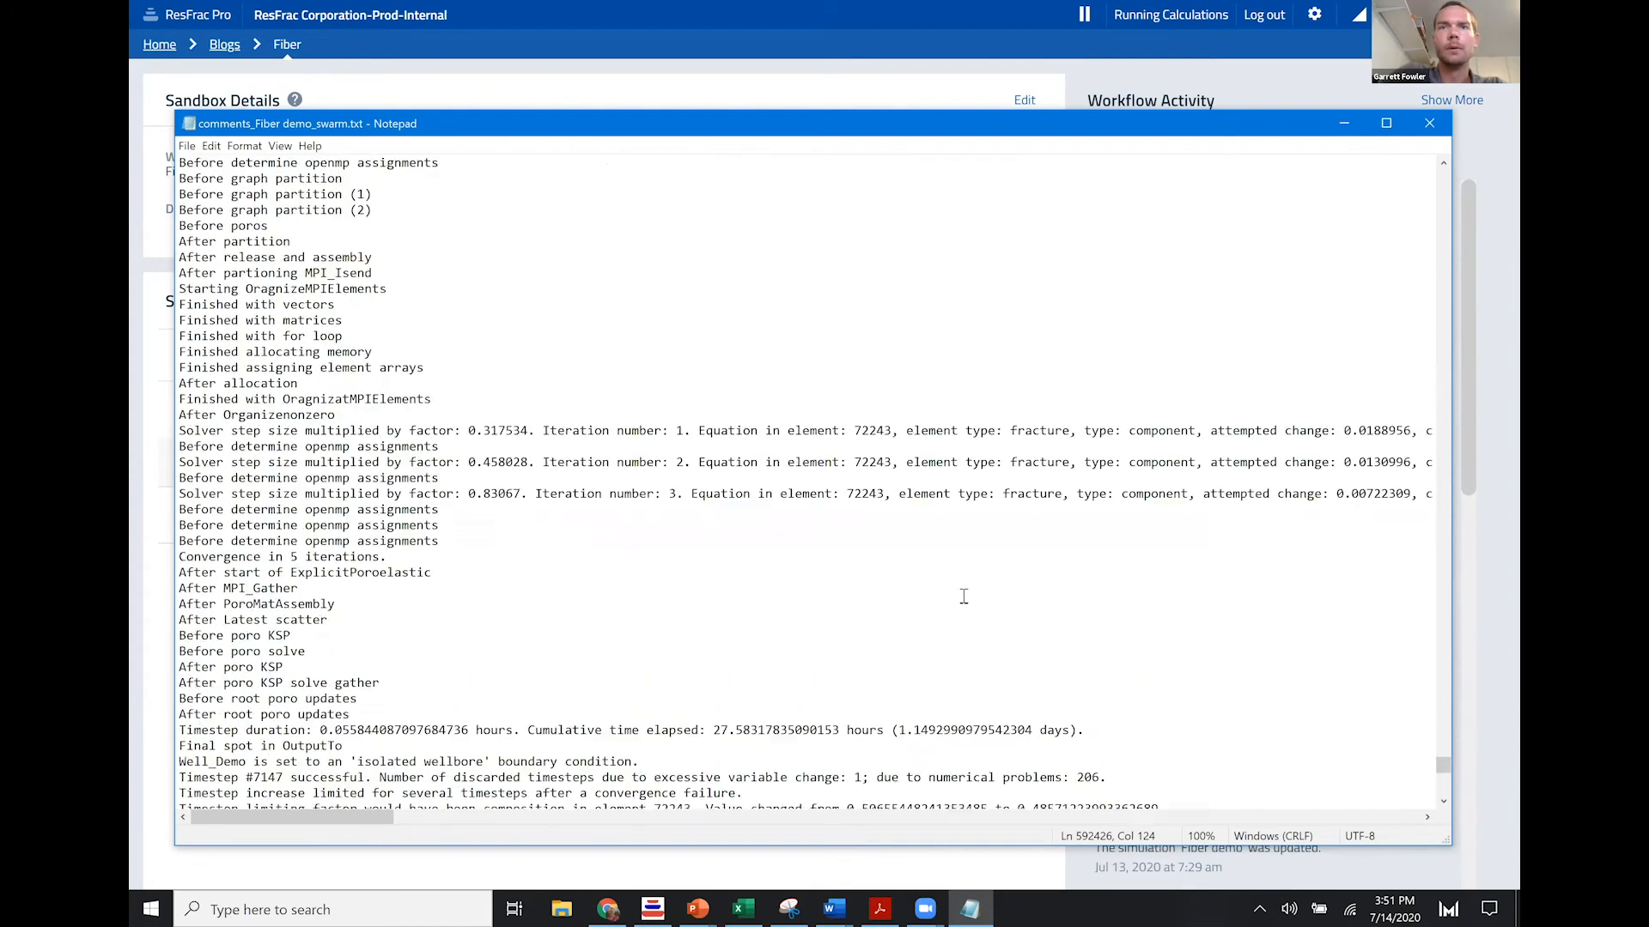
scroll(991, 615, "down", 20)
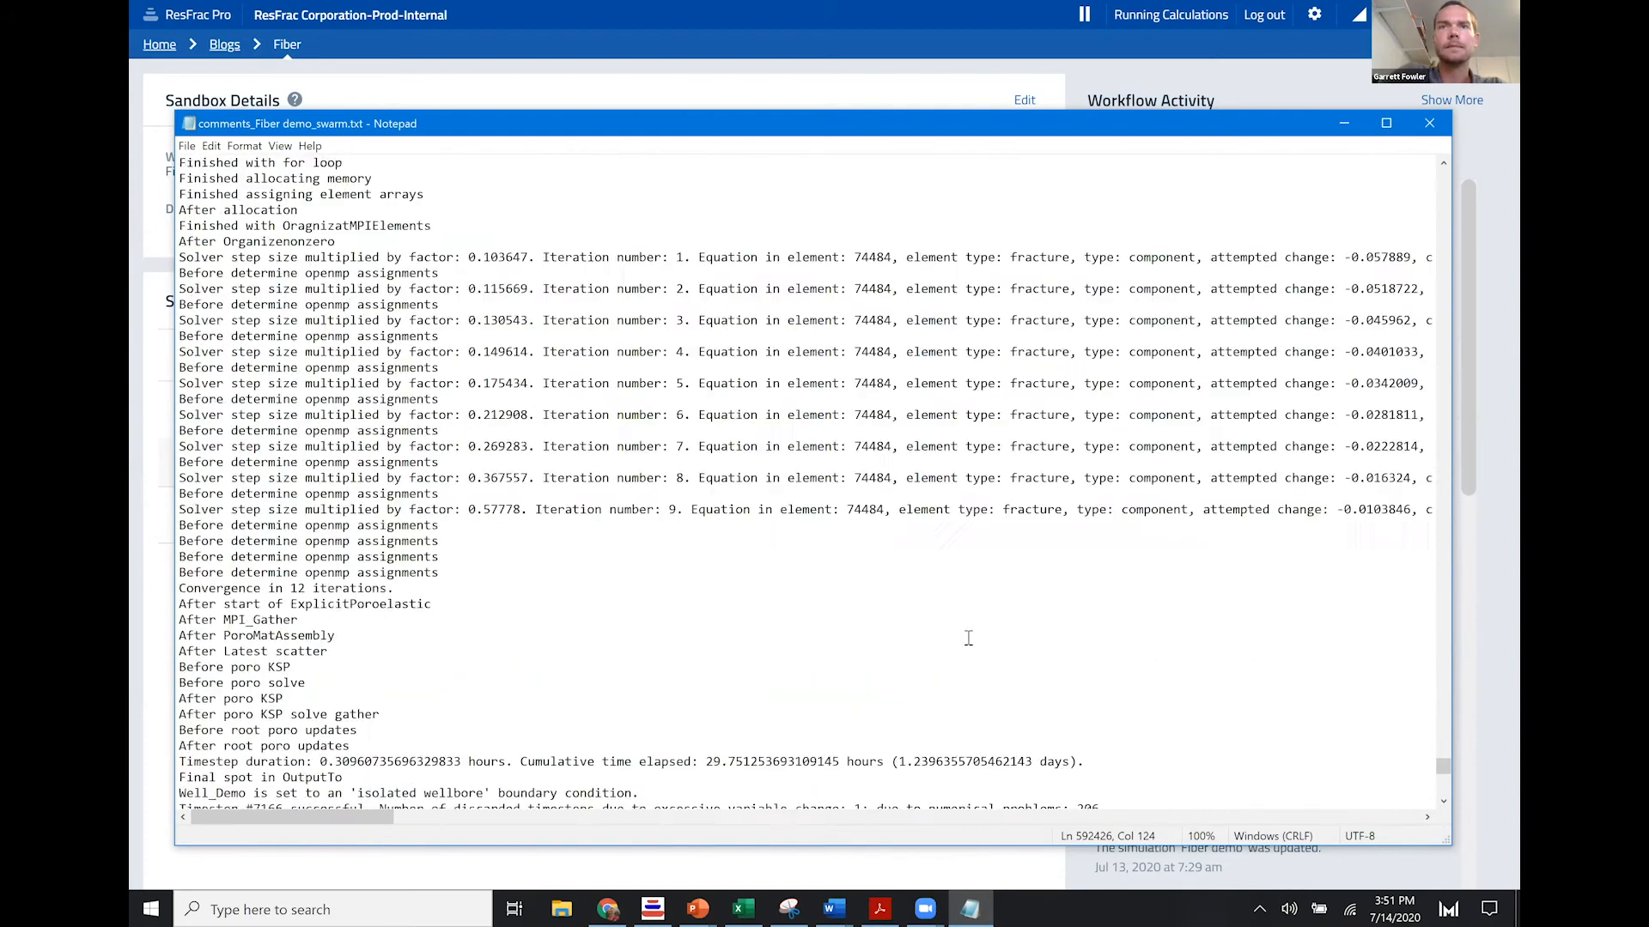
scroll(933, 637, "down", 15)
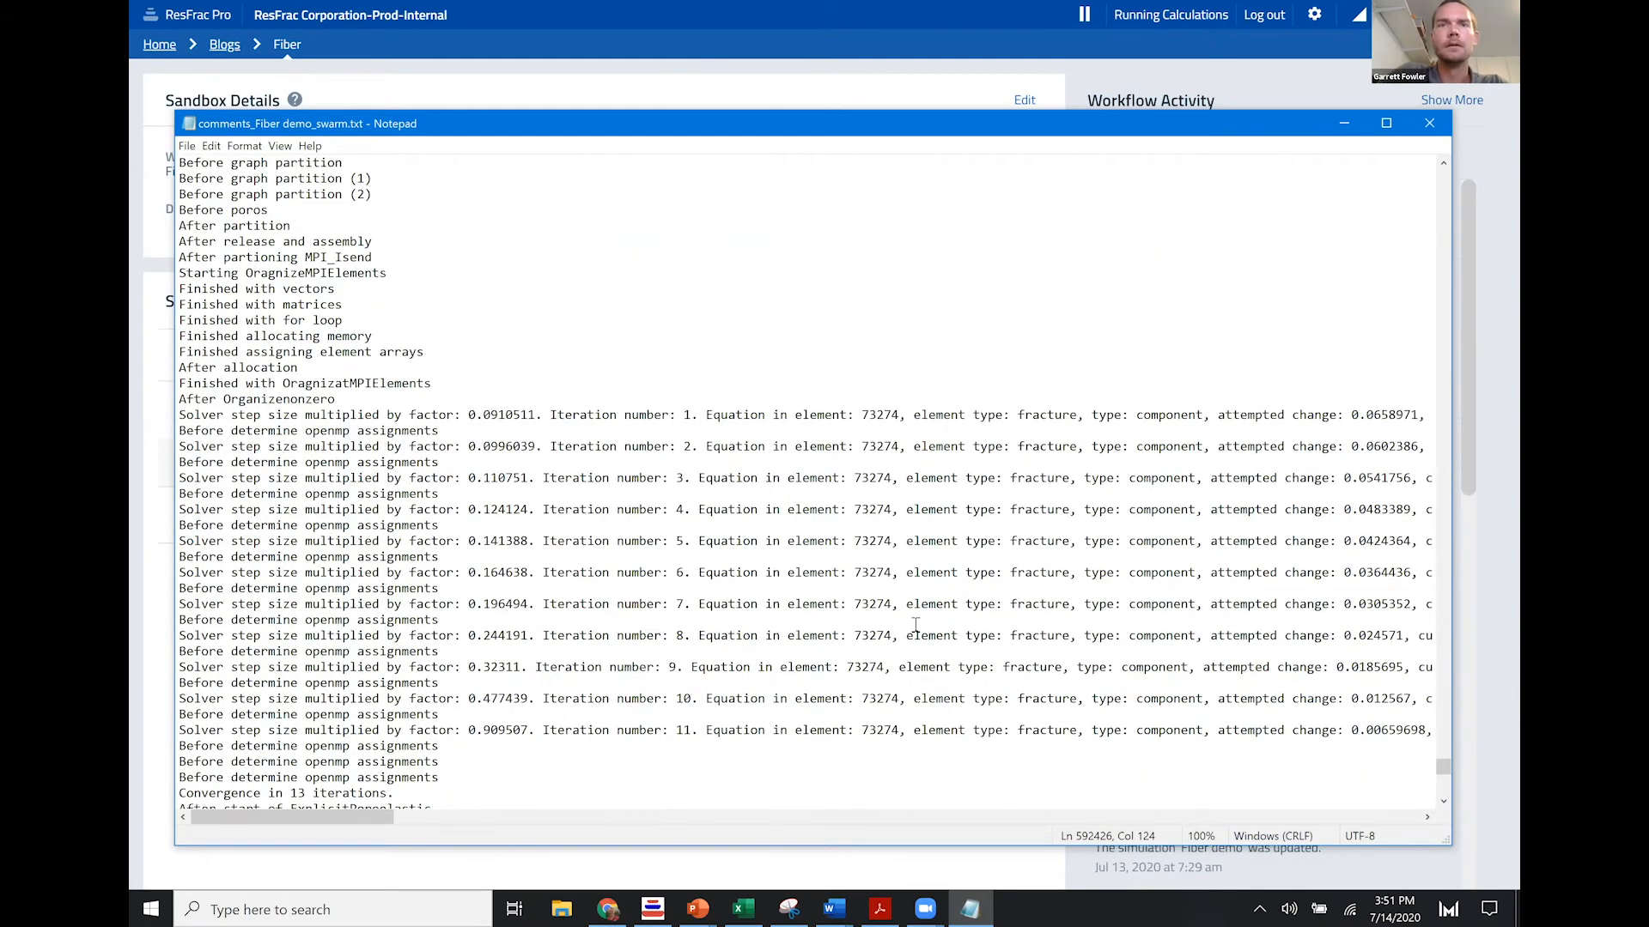
scroll(915, 626, "down", 20)
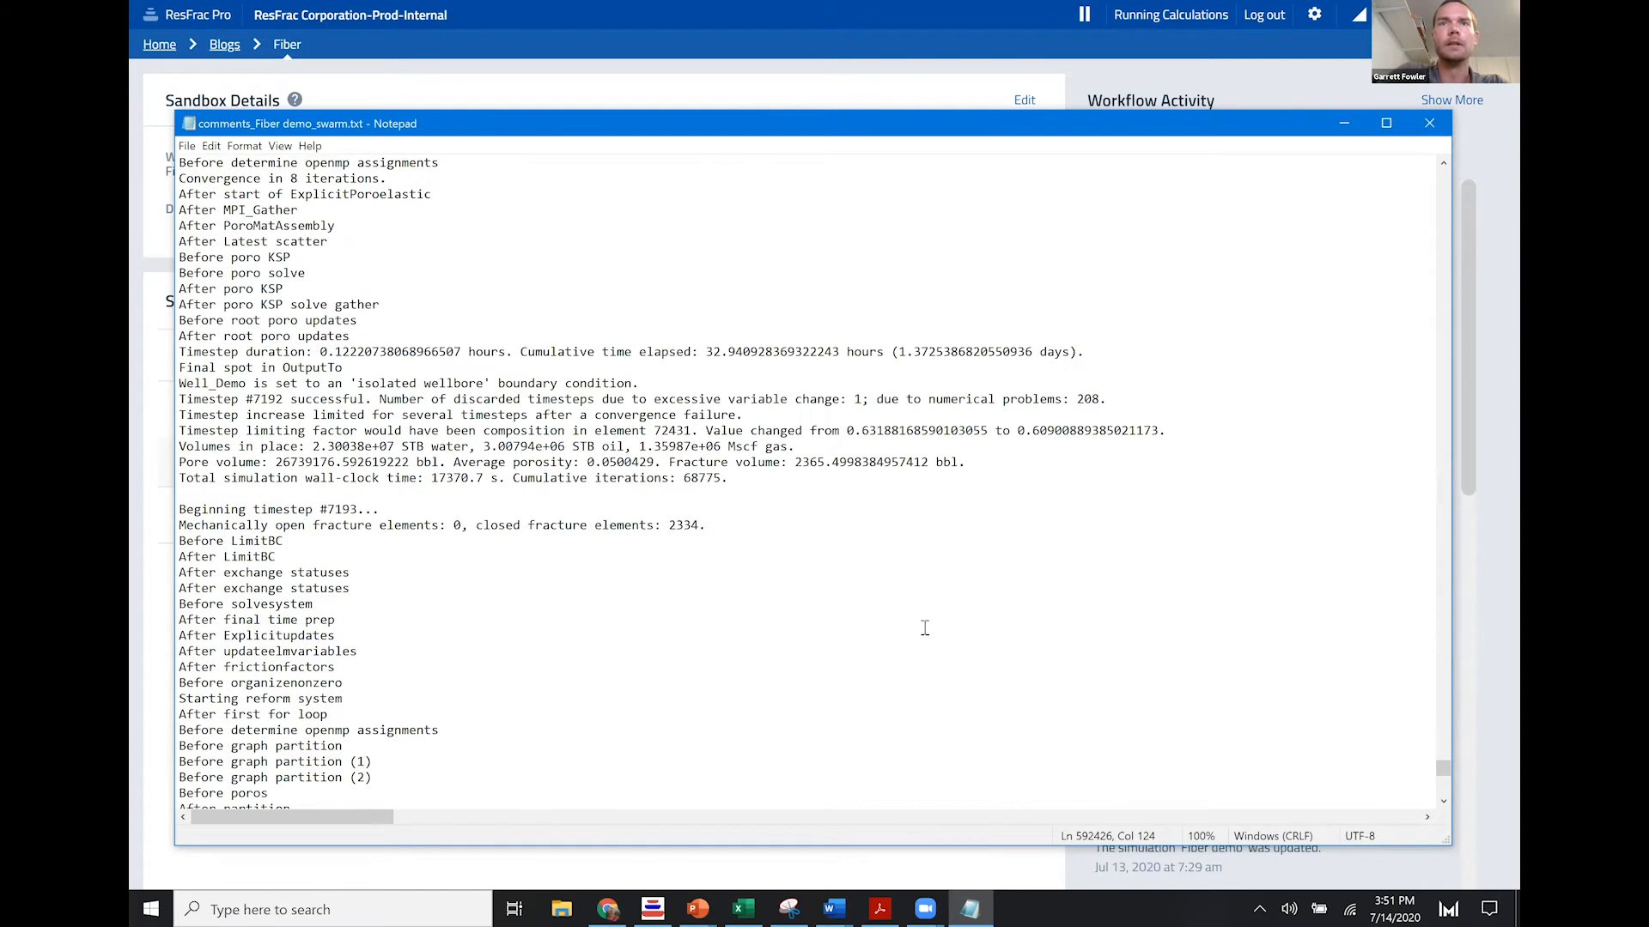
scroll(924, 627, "down", 2)
left_click_drag(884, 256, 1025, 256)
Step: Read on from timestep #7192 to the restart file written at timestep 7300 and highlight its cumulative time in days
scroll(845, 502, "down", 8)
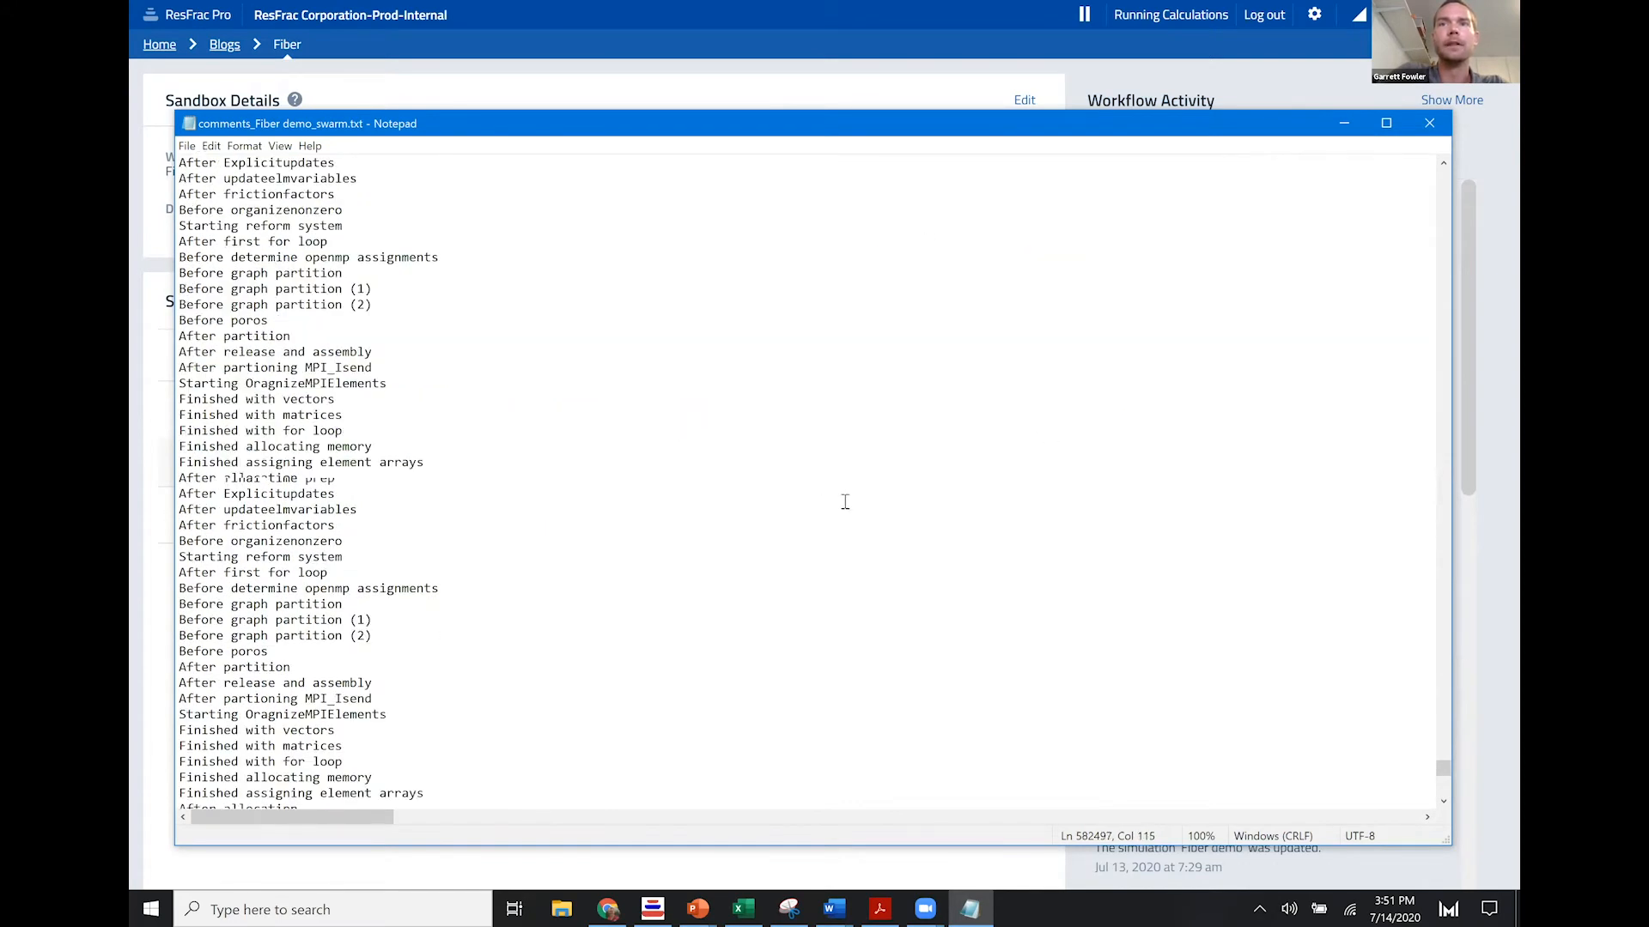
scroll(829, 567, "down", 20)
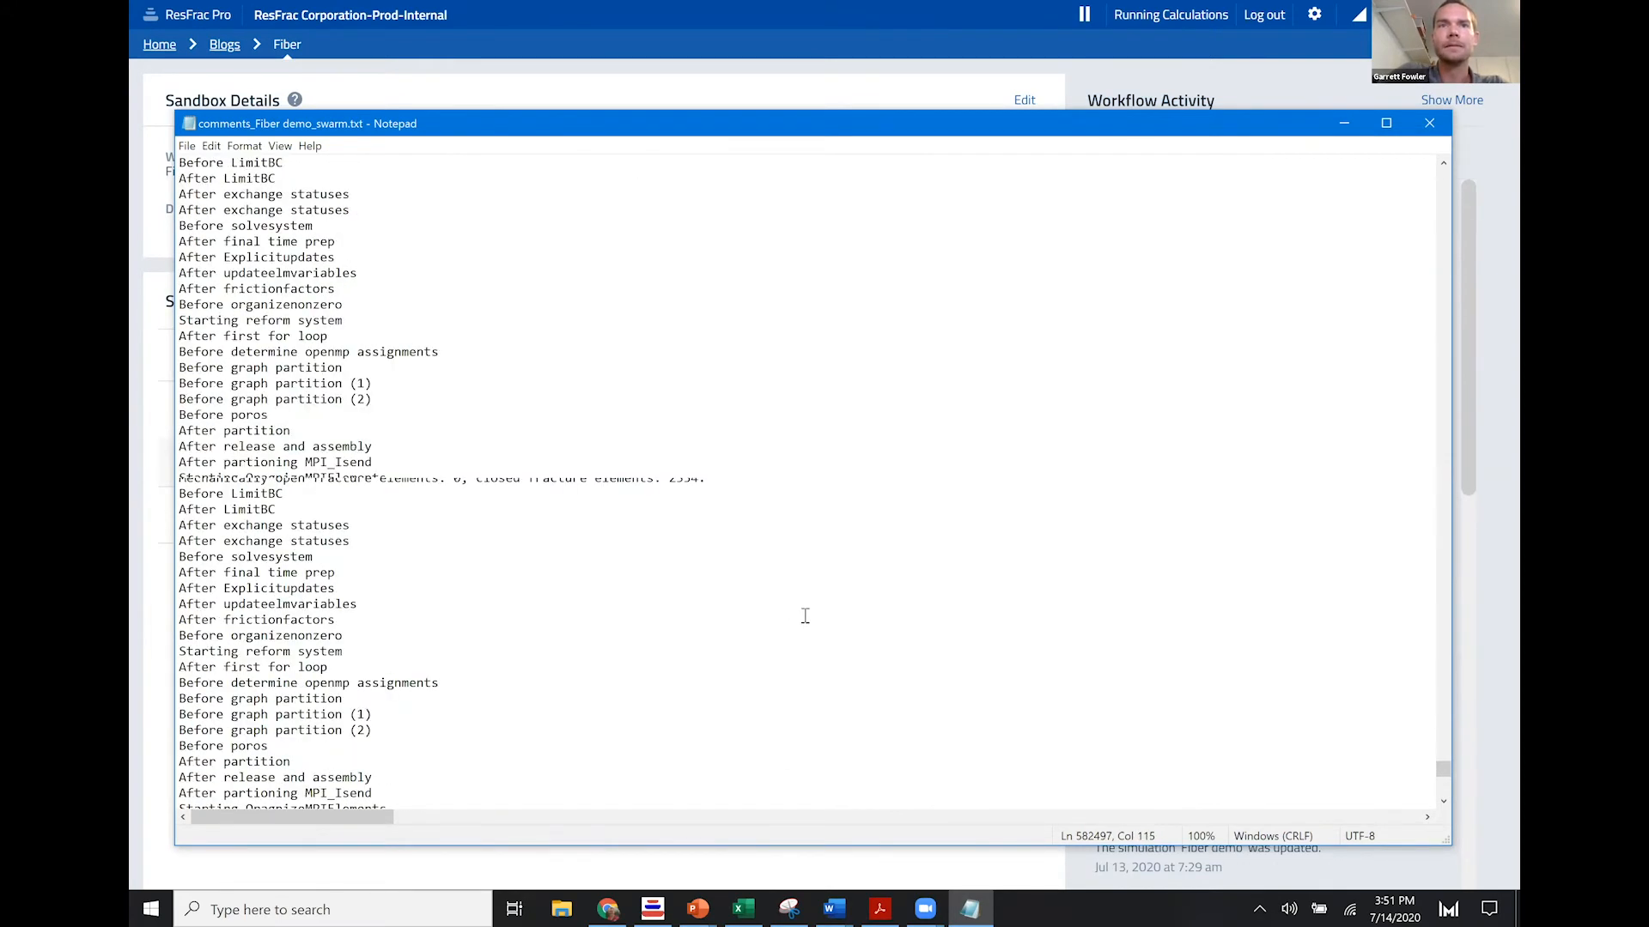
scroll(807, 653, "down", 20)
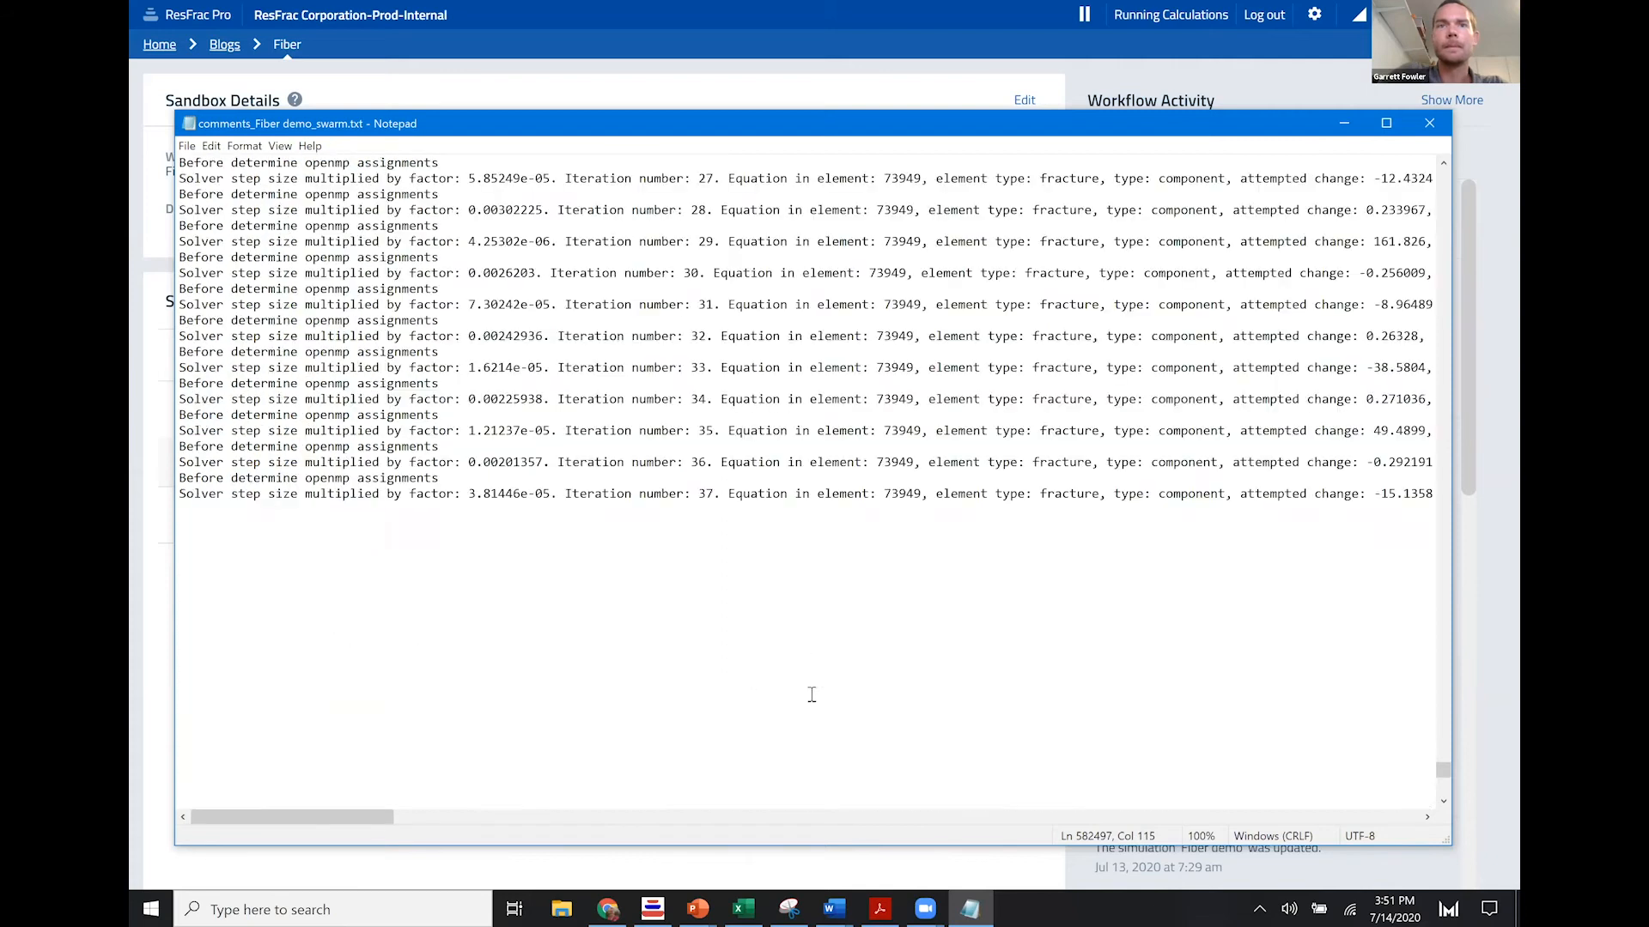
scroll(816, 697, "down", 15)
scroll(841, 687, "down", 20)
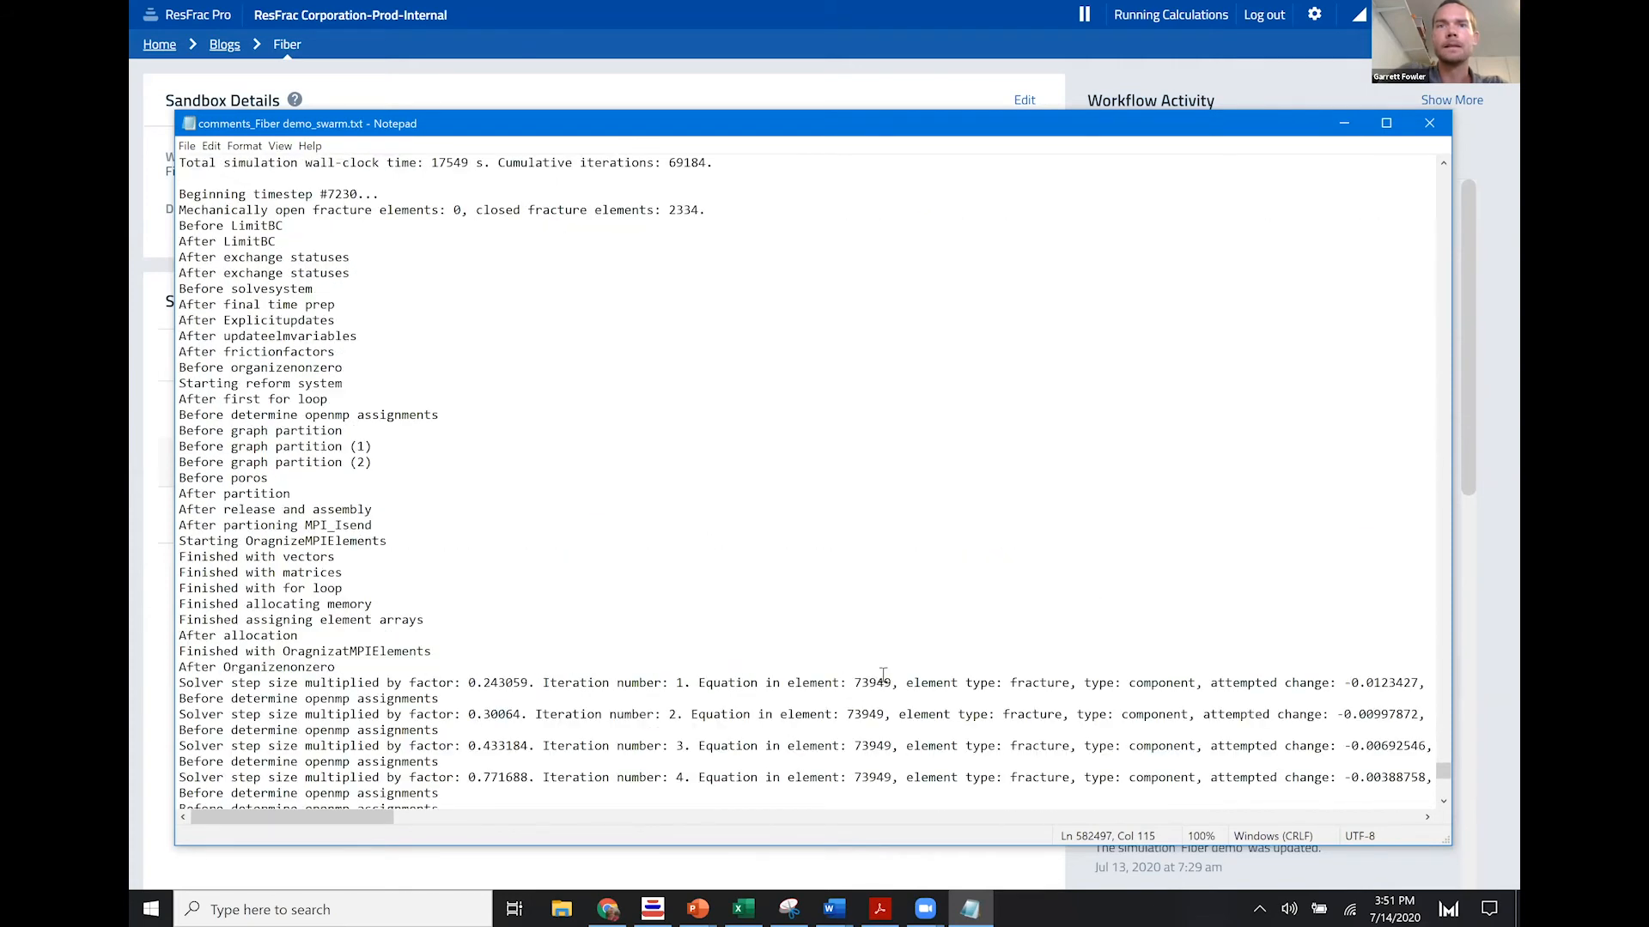
scroll(827, 662, "down", 20)
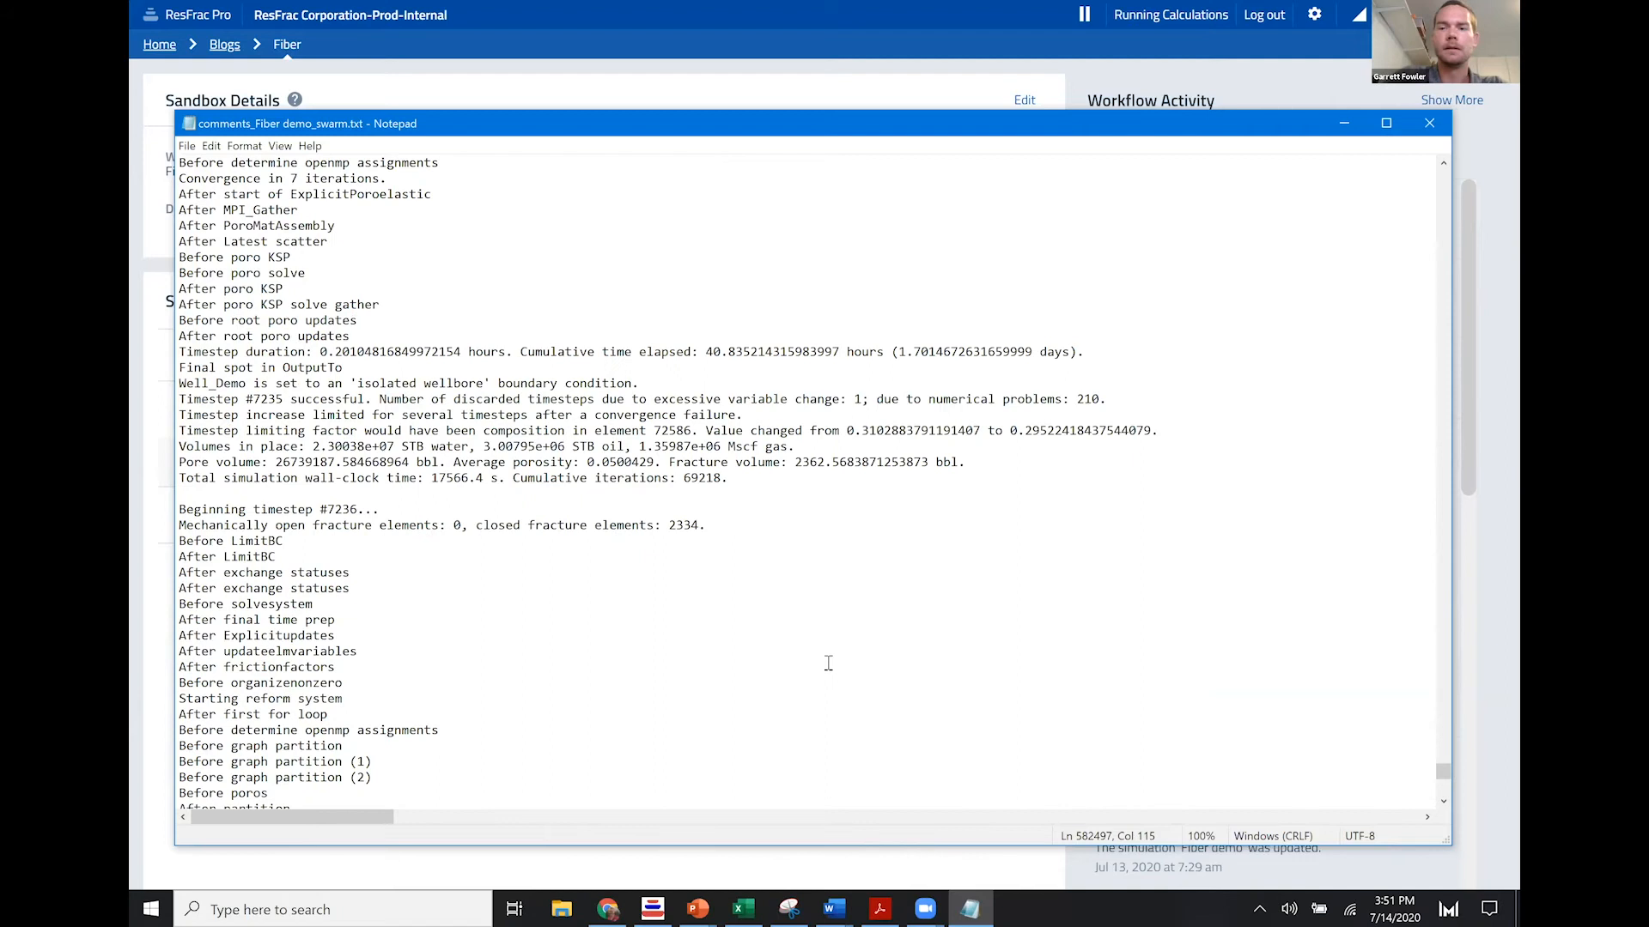
key("Page_Down")
key("Page_Down")
key("Page_Down")
key("Page_Down")
key("Page_Down")
key("Page_Down")
key("Page_Down")
key("Page_Down")
key("Page_Down")
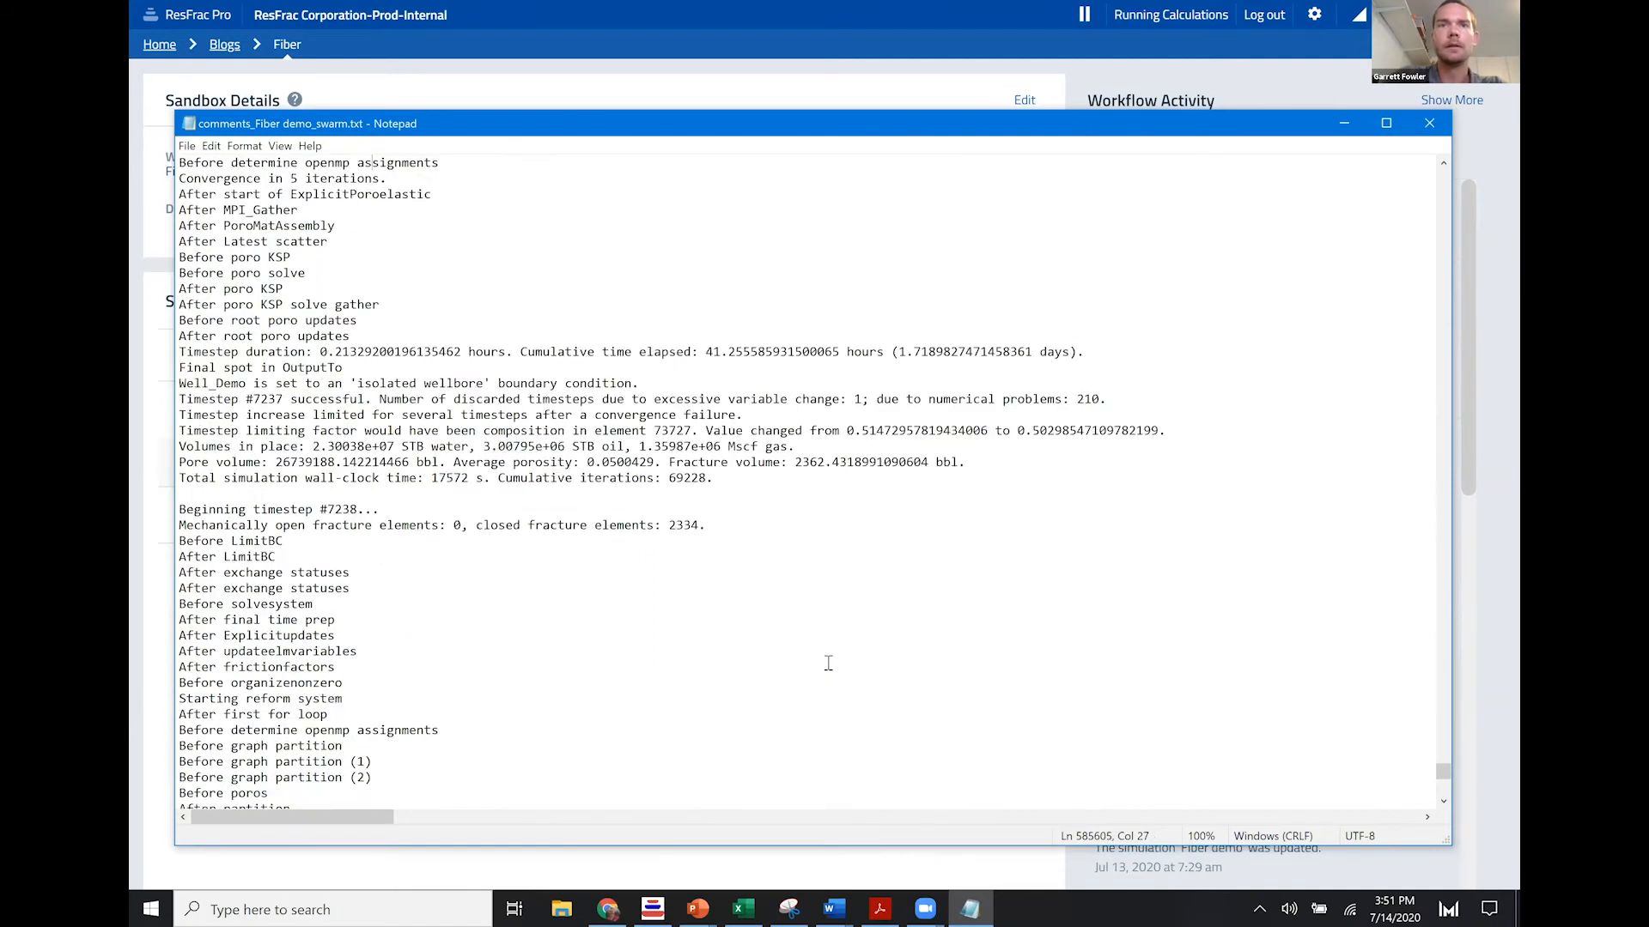
key("Page_Down")
key("Page_Down")
key("Page_Down")
key("Page_Down")
key("Page_Down")
key("Page_Down")
key("Page_Down")
key("Page_Down")
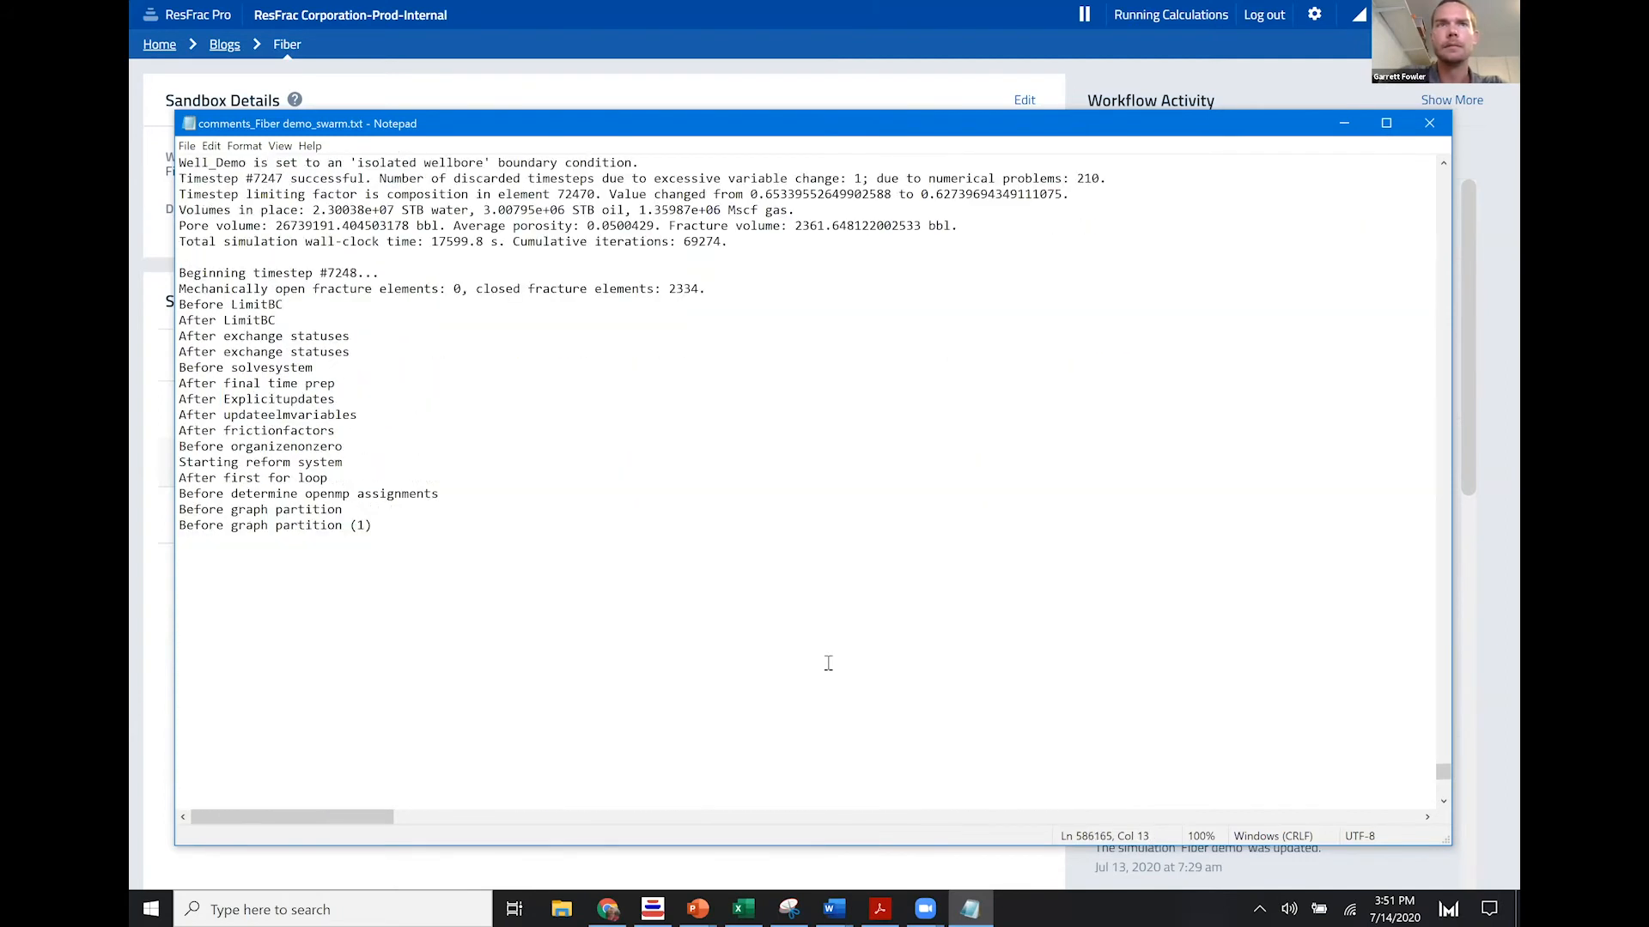
key("Page_Down")
key("Page_Down")
key("Page_Down")
key("Page_Down")
key("Page_Down")
key("Page_Down")
key("Page_Down")
key("Page_Down")
key("Page_Down")
key("Page_Down")
key("Page_Down")
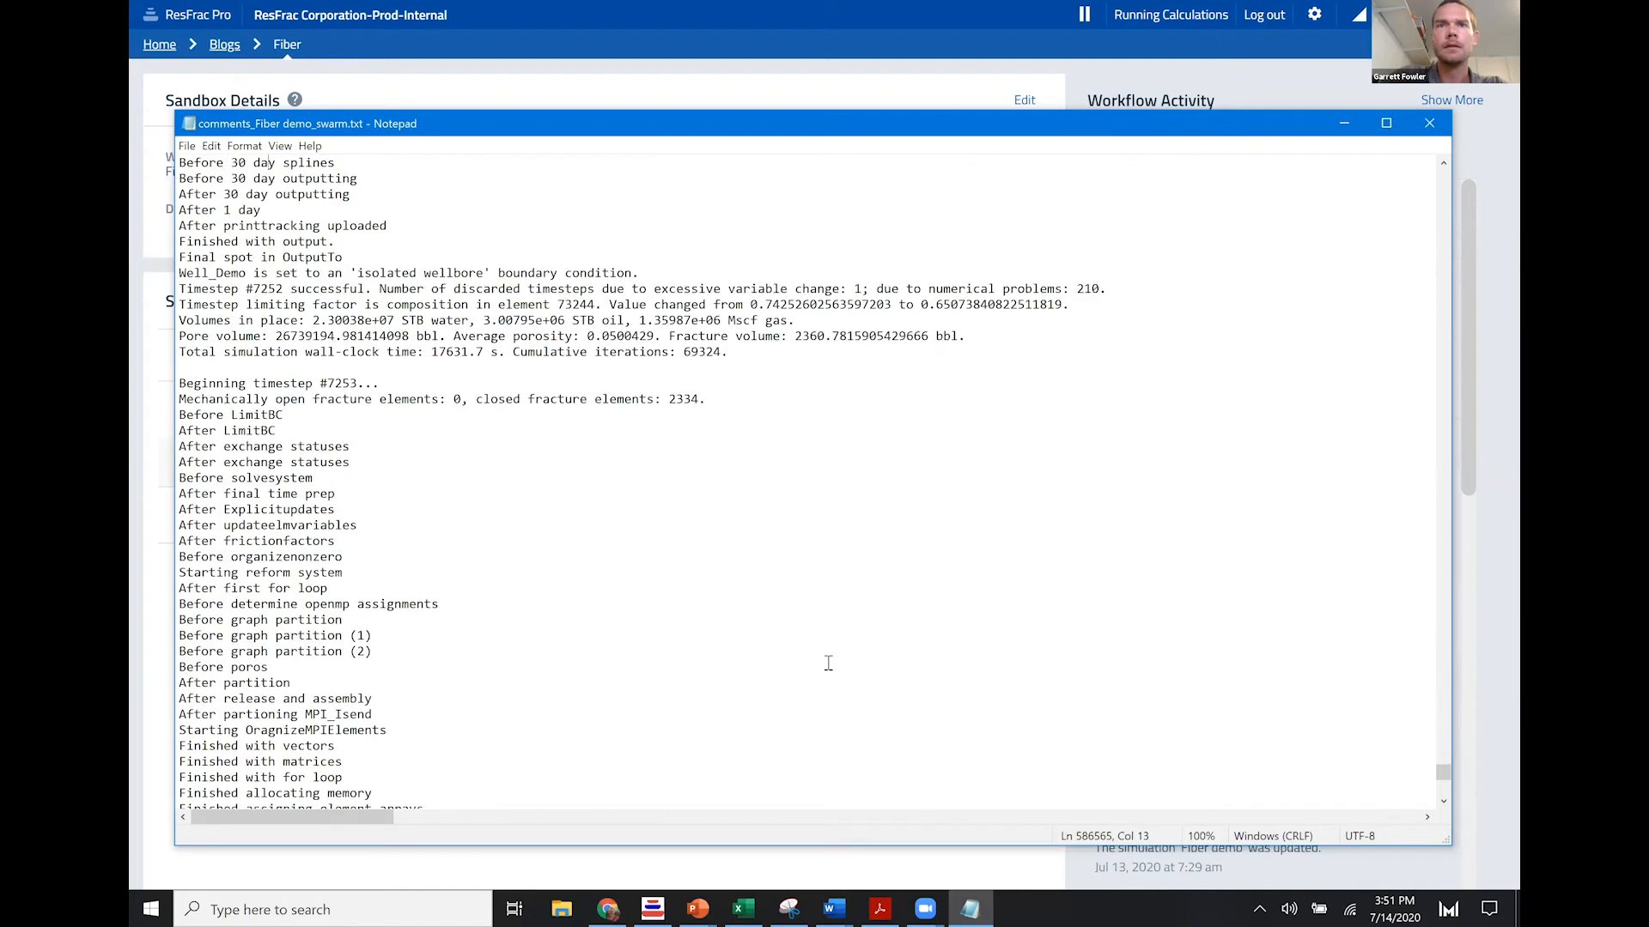
key("Page_Down")
key("Page_Down")
key("Page_Down")
key("Page_Down")
key("Page_Down")
key("Page_Down")
key("Page_Down")
key("Page_Down")
key("Page_Down")
key("Page_Down")
key("Page_Down")
key("Page_Down")
key("Page_Down")
key("Page_Down")
key("Page_Down")
key("Page_Down")
key("Page_Down")
key("Page_Down")
key("Page_Down")
key("Page_Down")
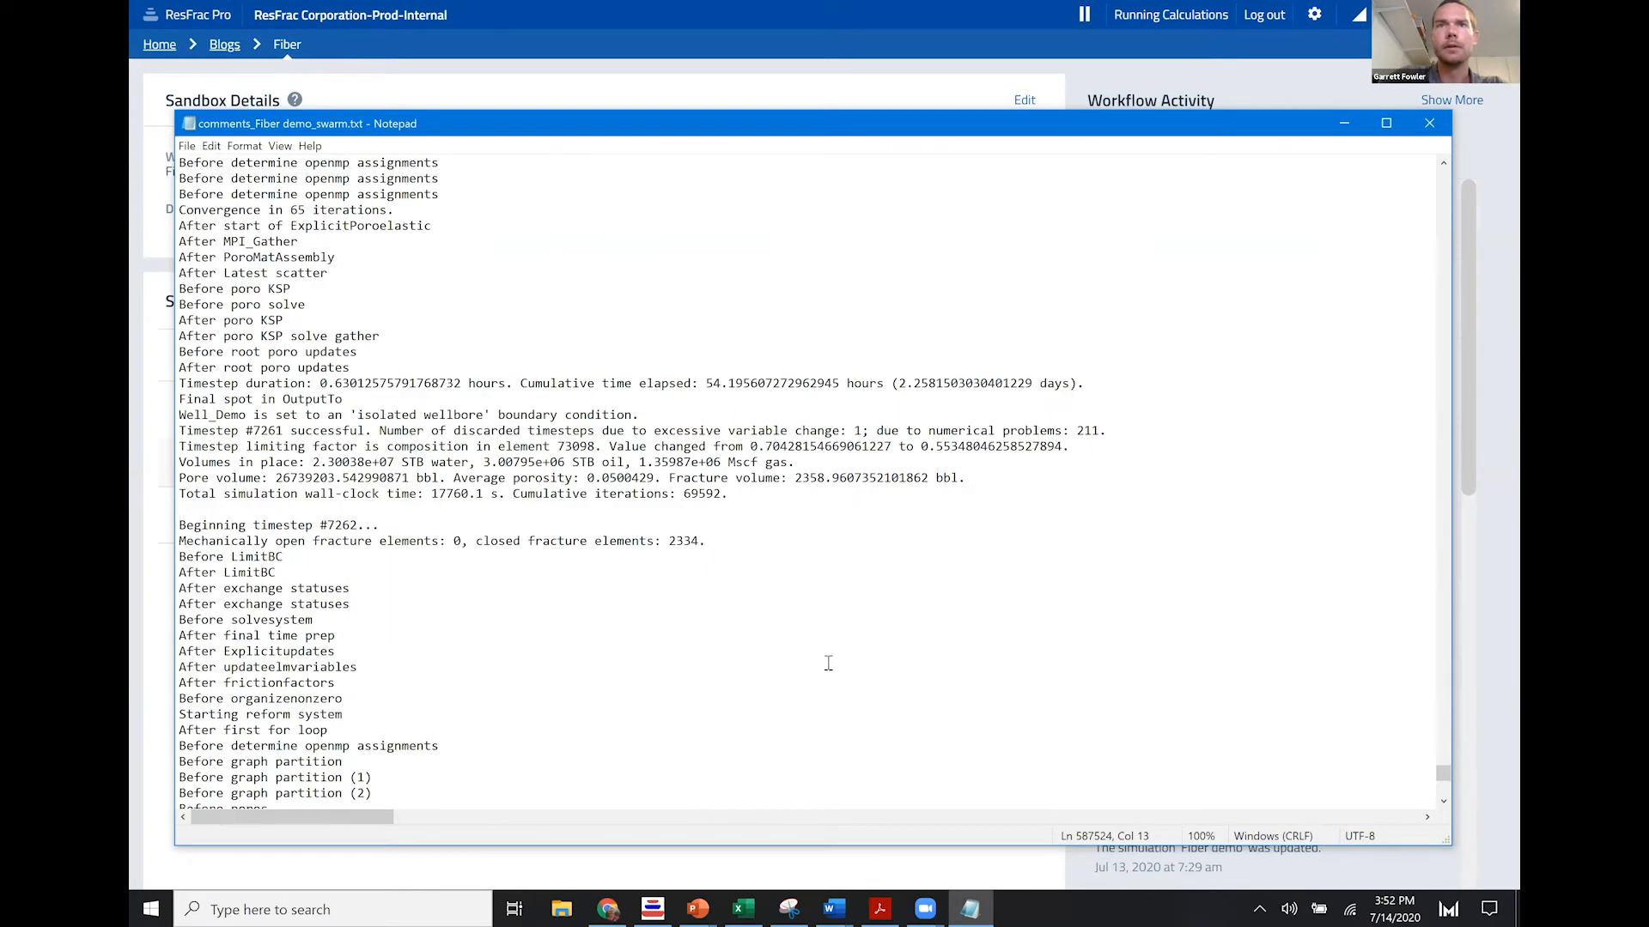
key("Page_Down")
key("Page_Down")
key("Page_Down")
key("Page_Down")
key("Page_Down")
key("Page_Down")
key("Page_Down")
key("Page_Down")
key("Page_Down")
key("Page_Down")
key("Page_Down")
key("Page_Down")
key("Page_Down")
key("Page_Down")
key("Page_Down")
key("Page_Down")
key("Page_Down")
key("Page_Down")
key("Page_Down")
key("Page_Down")
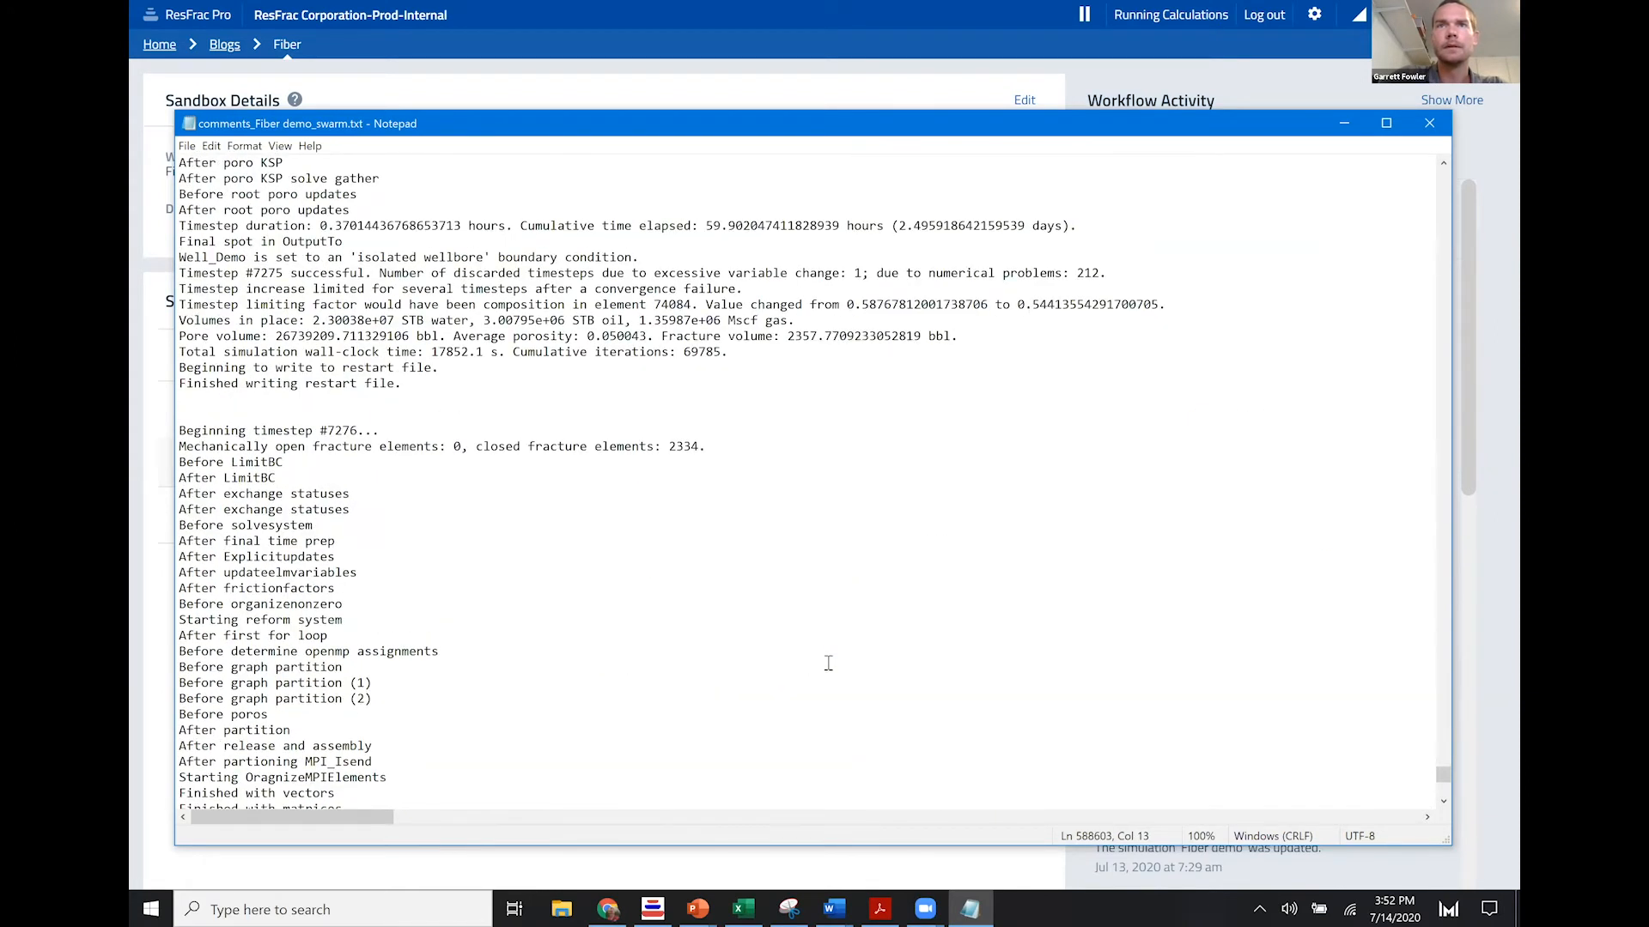
key("Page_Down")
key("Page_Down")
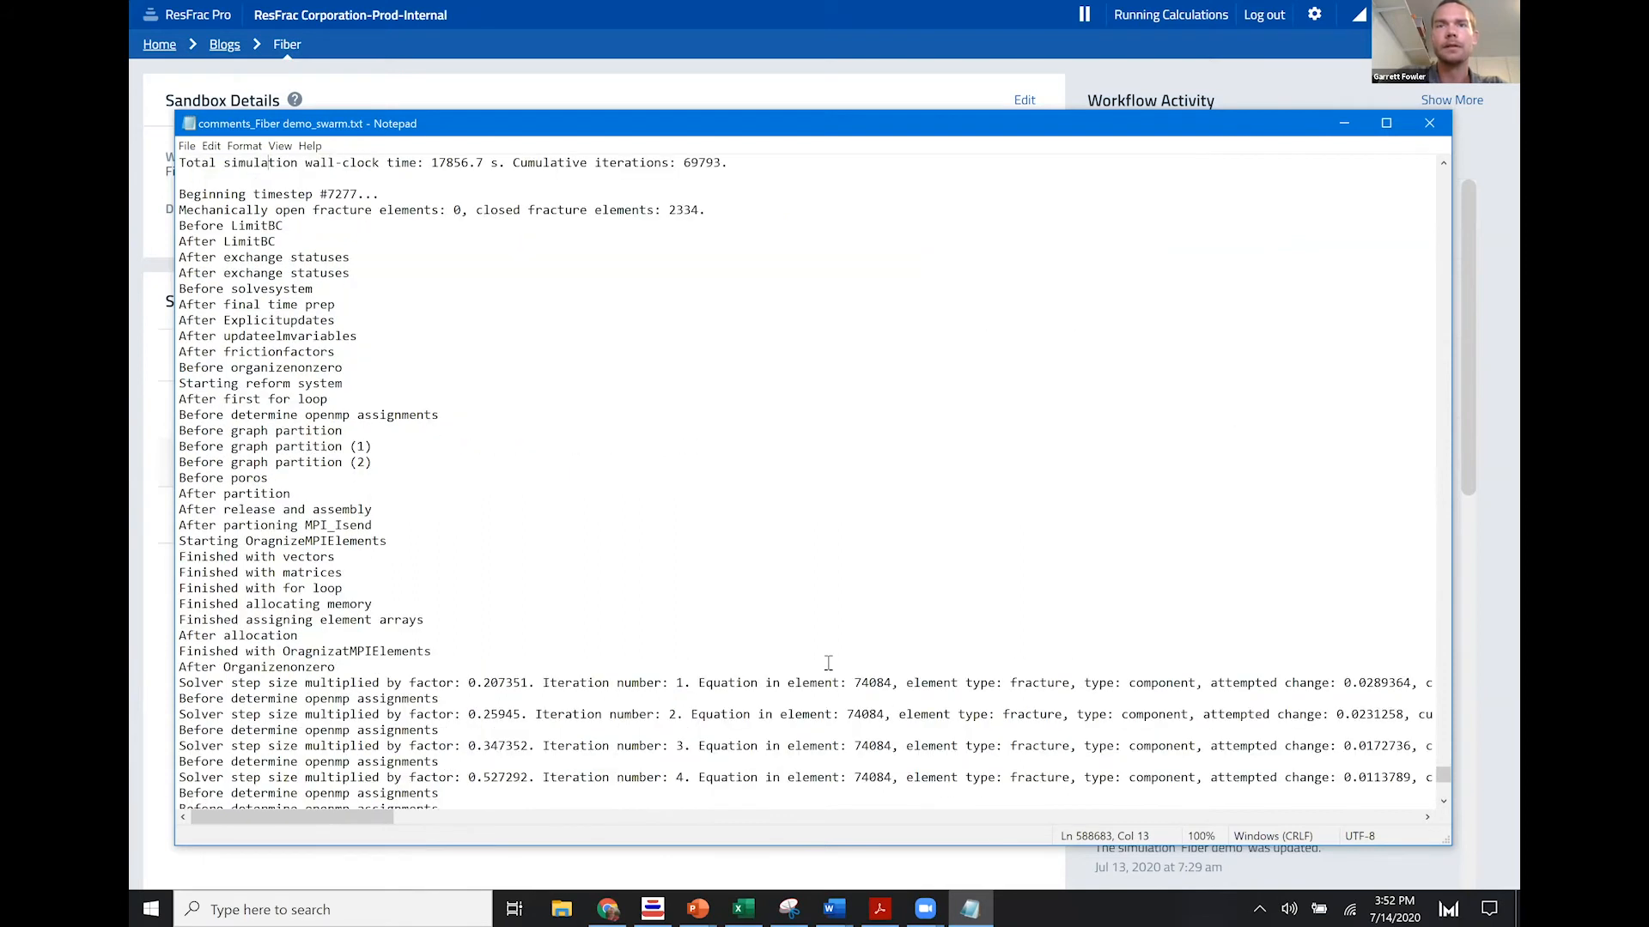
key("Page_Down")
key("Page_Down")
key("Page_Down")
key("Page_Down")
key("Page_Down")
key("Page_Down")
key("Page_Down")
key("Page_Down")
key("Page_Down")
key("Page_Down")
key("Page_Down")
key("Page_Down")
key("Page_Down")
key("Page_Down")
key("Page_Down")
key("Page_Down")
key("Page_Down")
key("Page_Down")
key("Page_Down")
key("Page_Down")
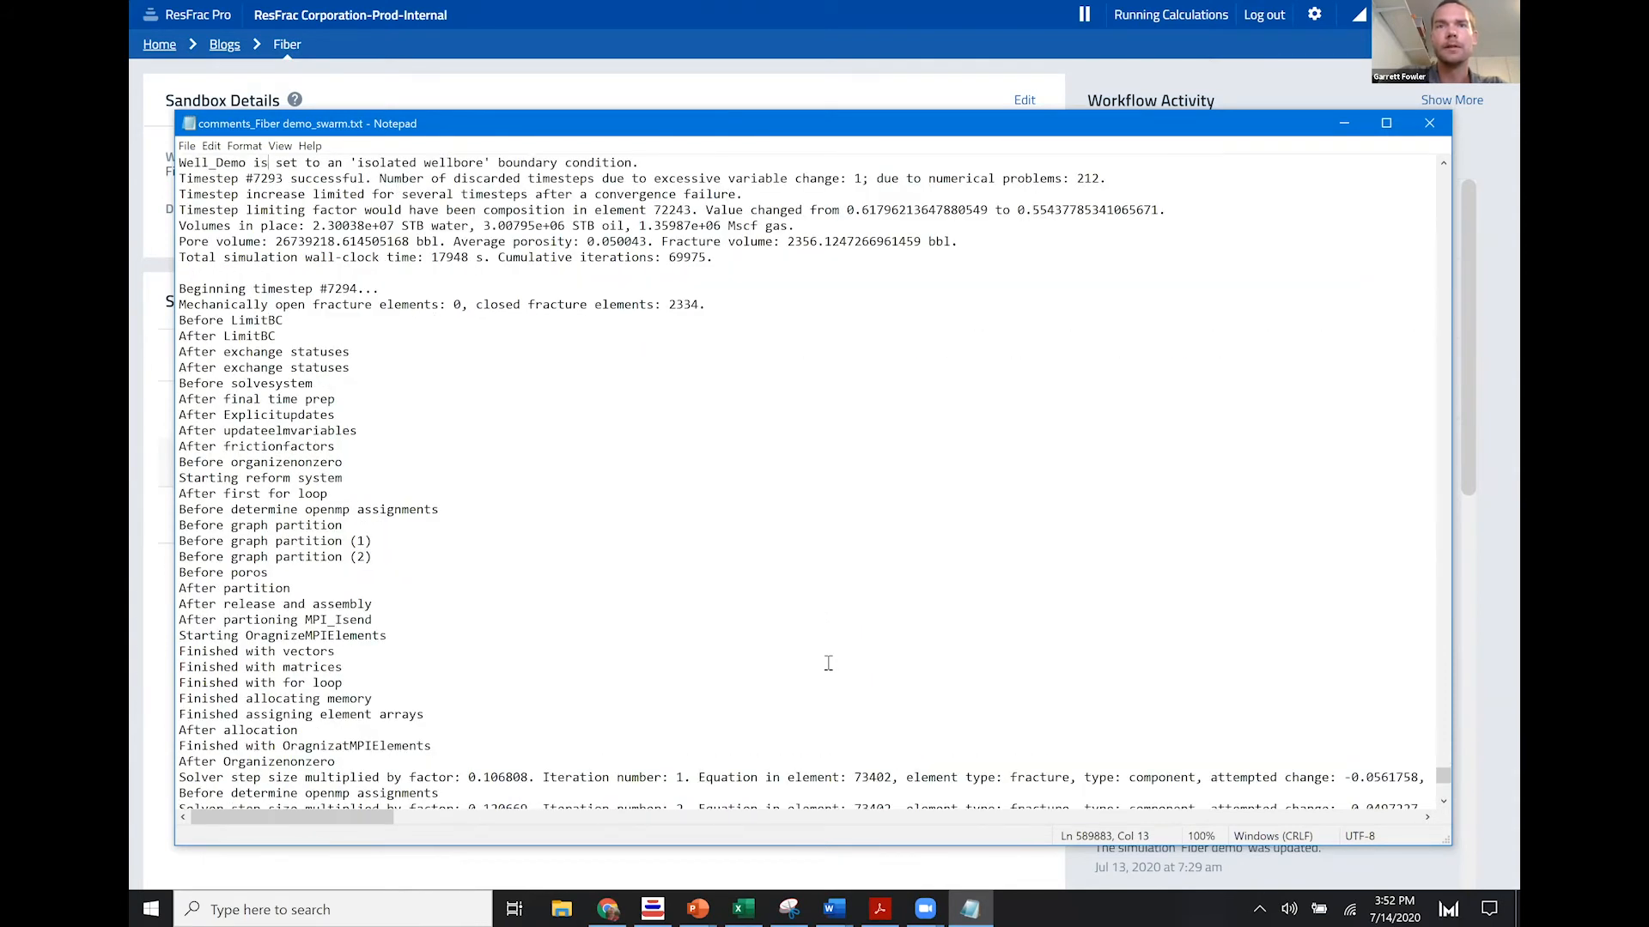
key("Page_Down")
key("Page_Down")
key("Page_Down")
key("Page_Down")
key("Page_Down")
key("Page_Down")
key("Page_Down")
key("Page_Down")
key("Page_Down")
key("Page_Down")
key("Page_Down")
key("Page_Down")
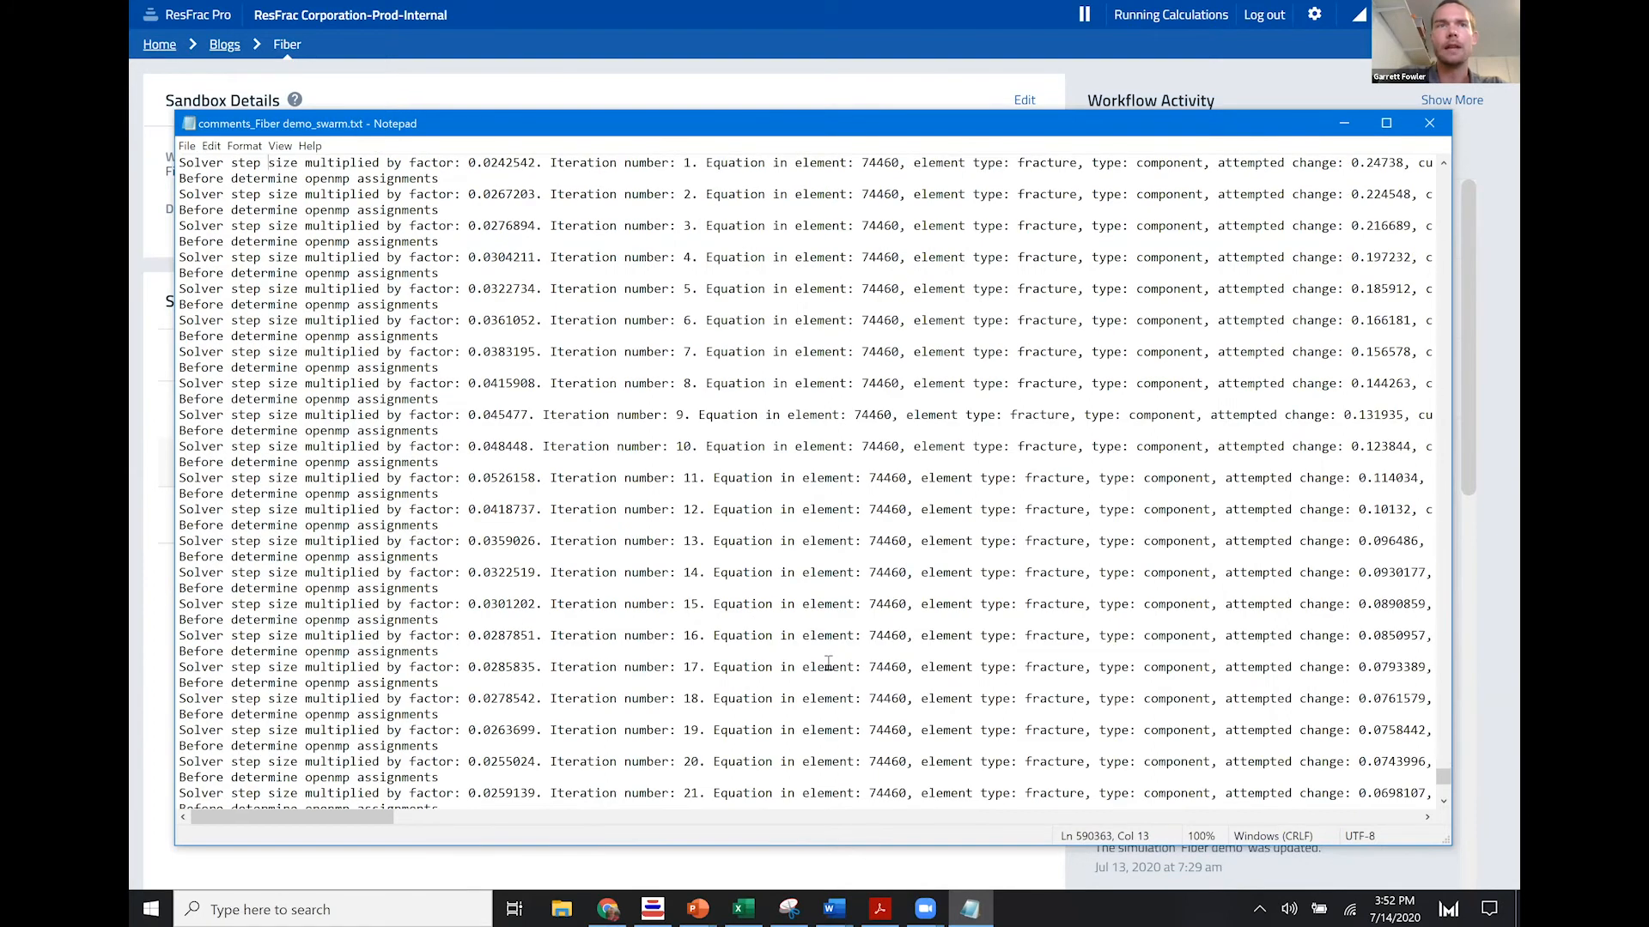
key("Page_Down")
key("Page_Down")
key("Page_Down")
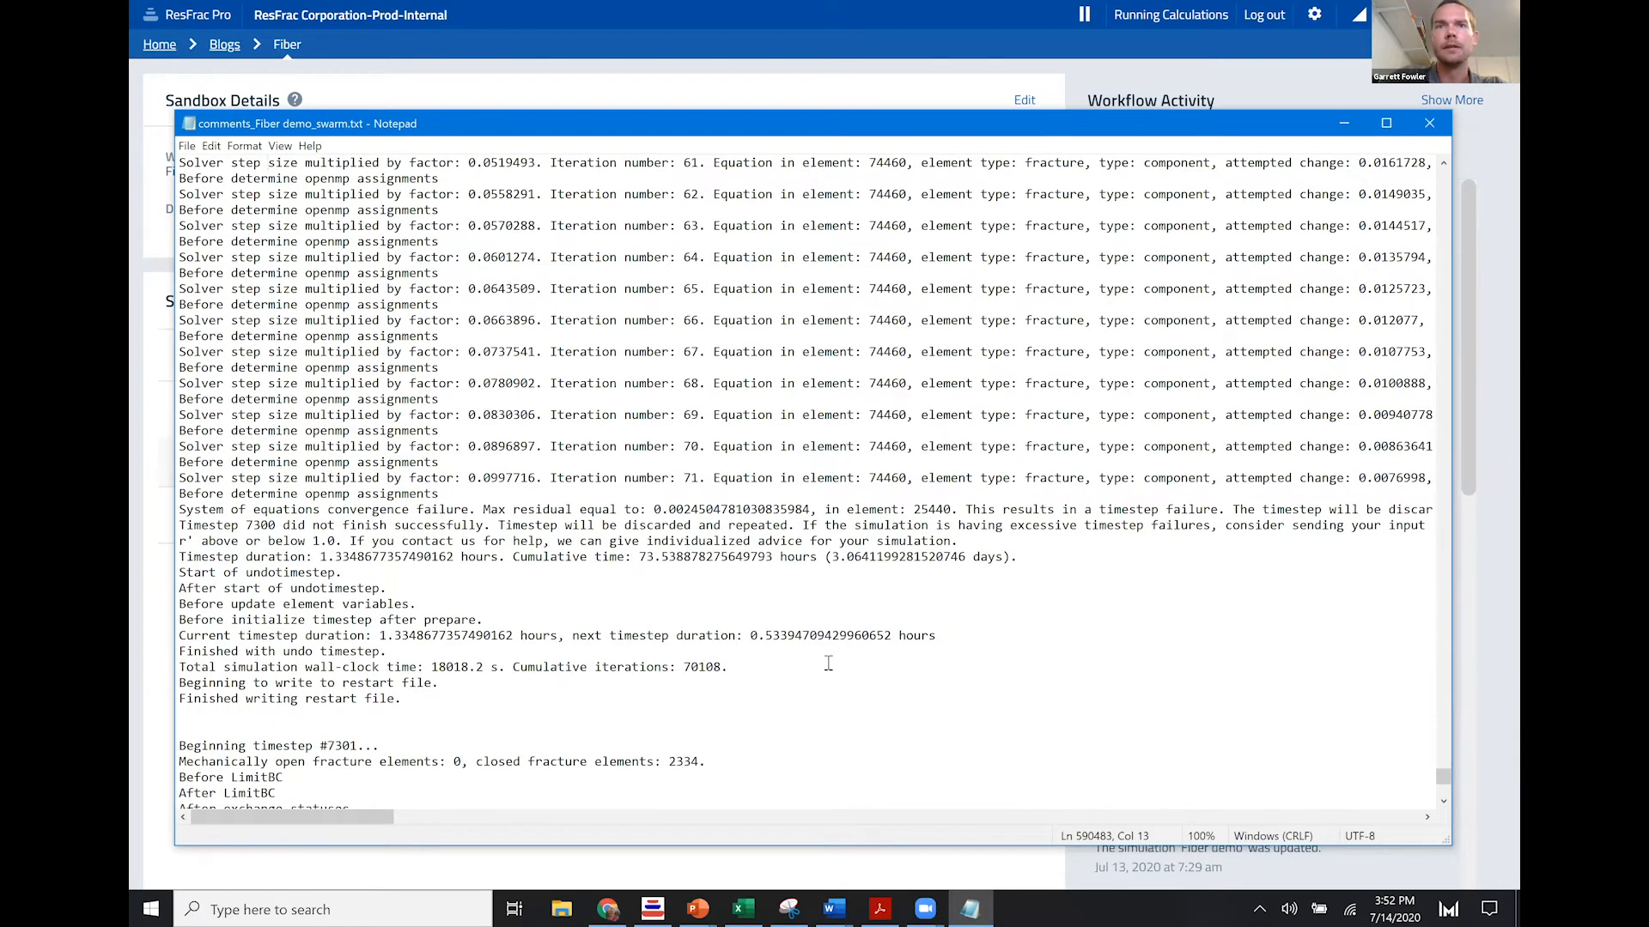
left_click_drag(818, 556, 950, 556)
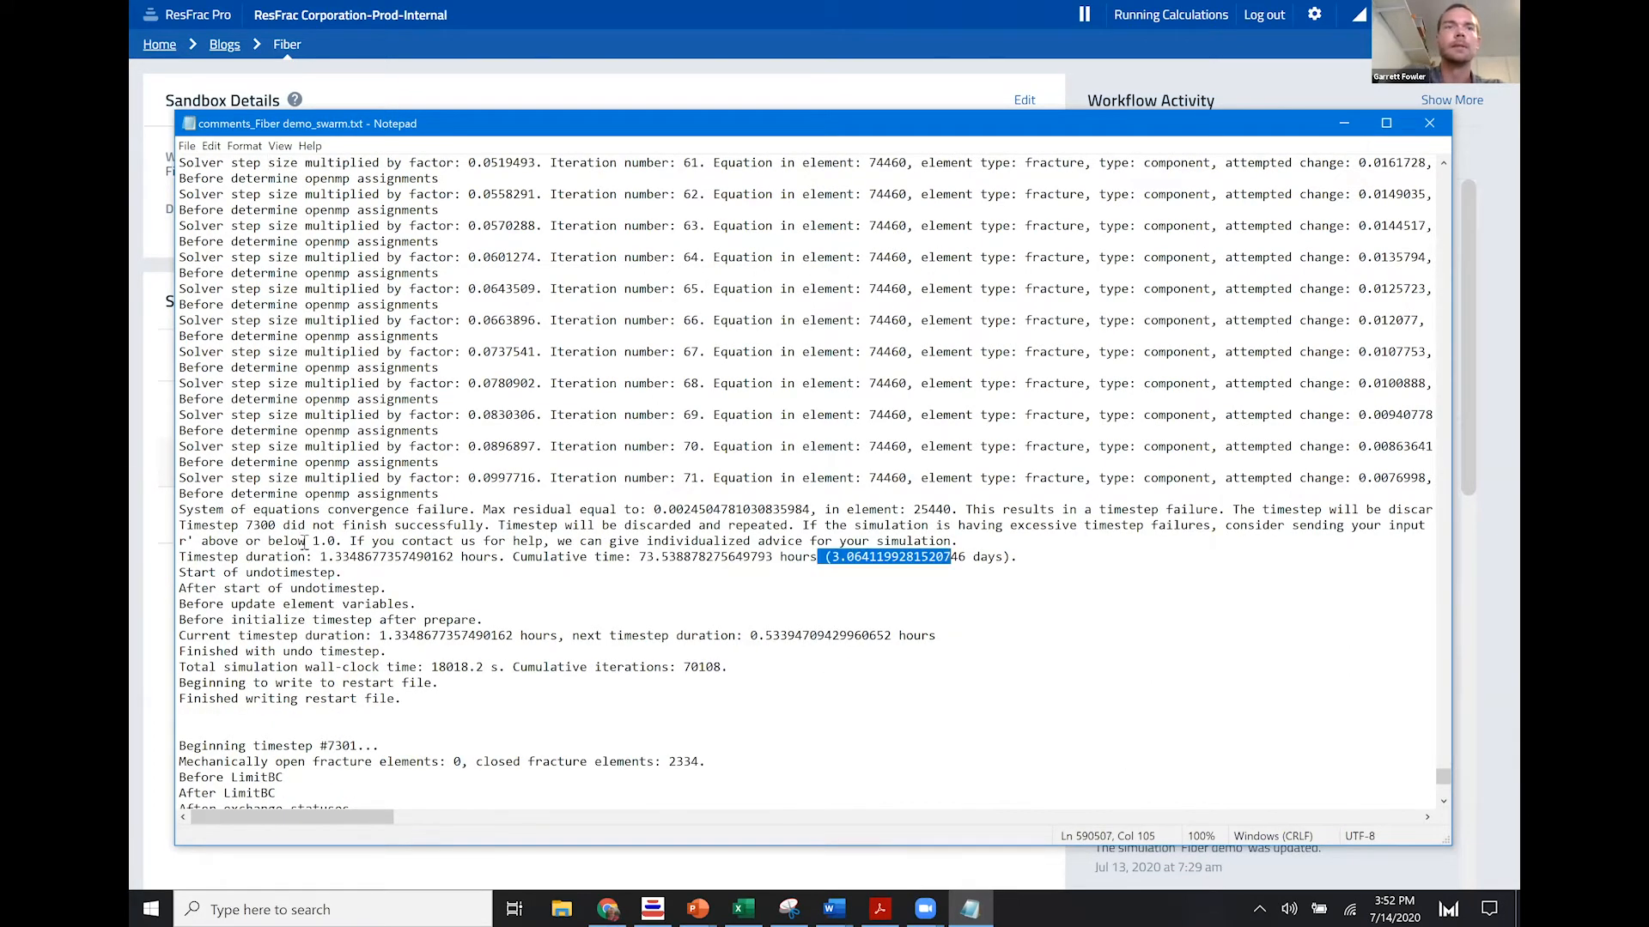
Step: Find where timestep #7300 starts in the comments file and highlight its "Beginning timestep #7300..." line
scroll(502, 495, "up", 2)
scroll(546, 491, "up", 20)
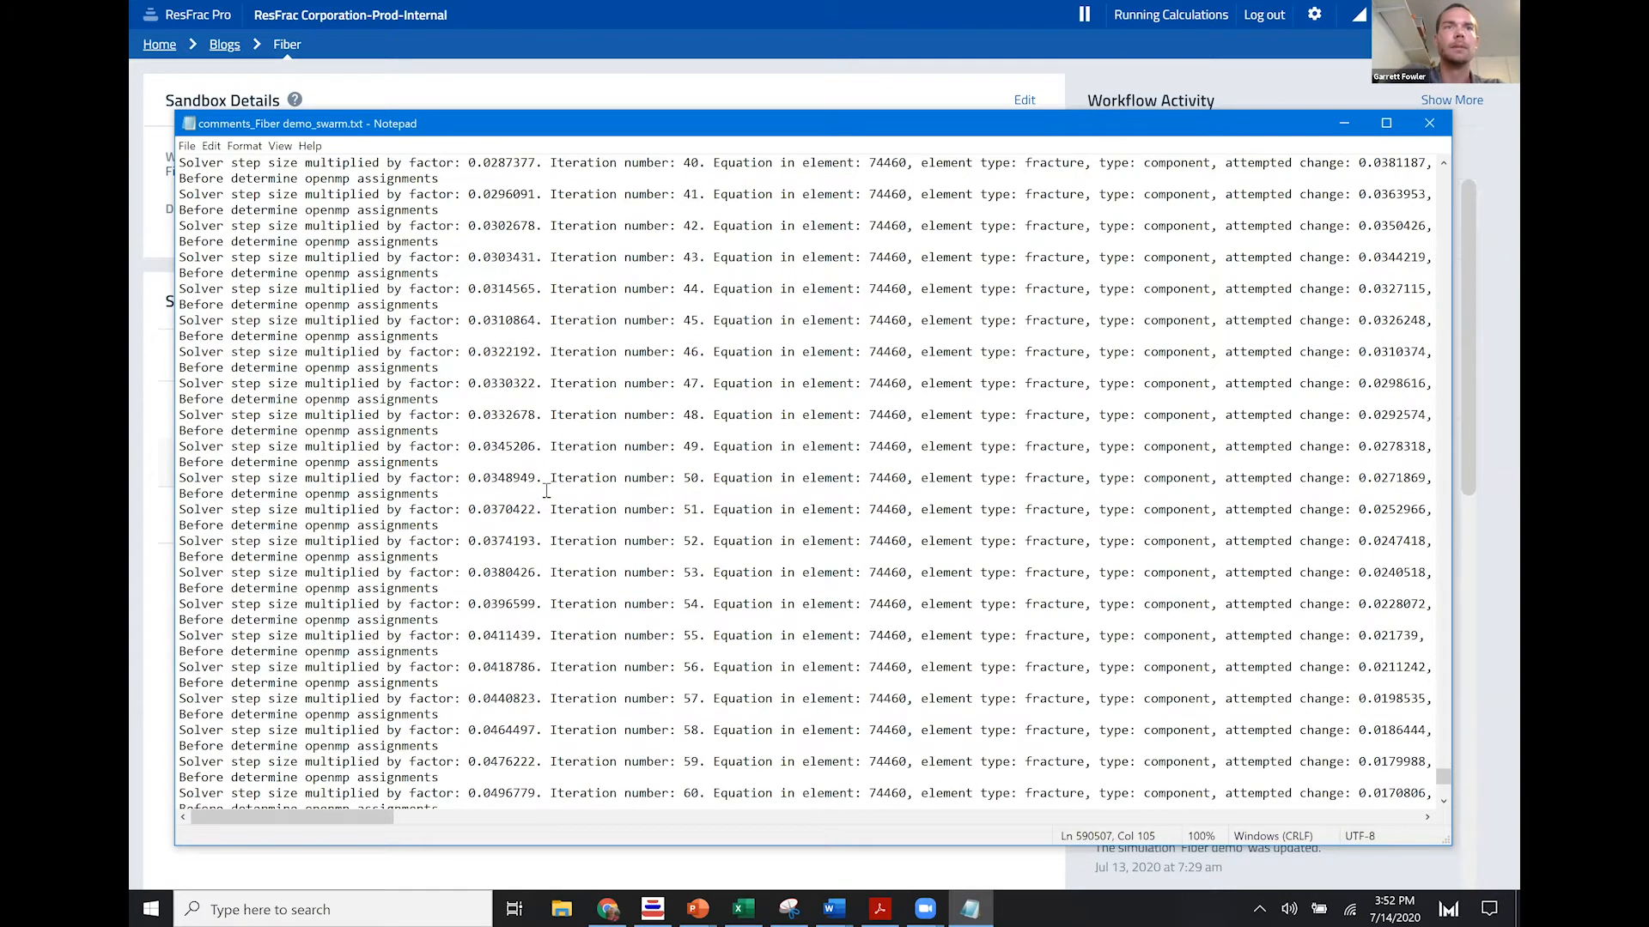
scroll(547, 482, "down", 15)
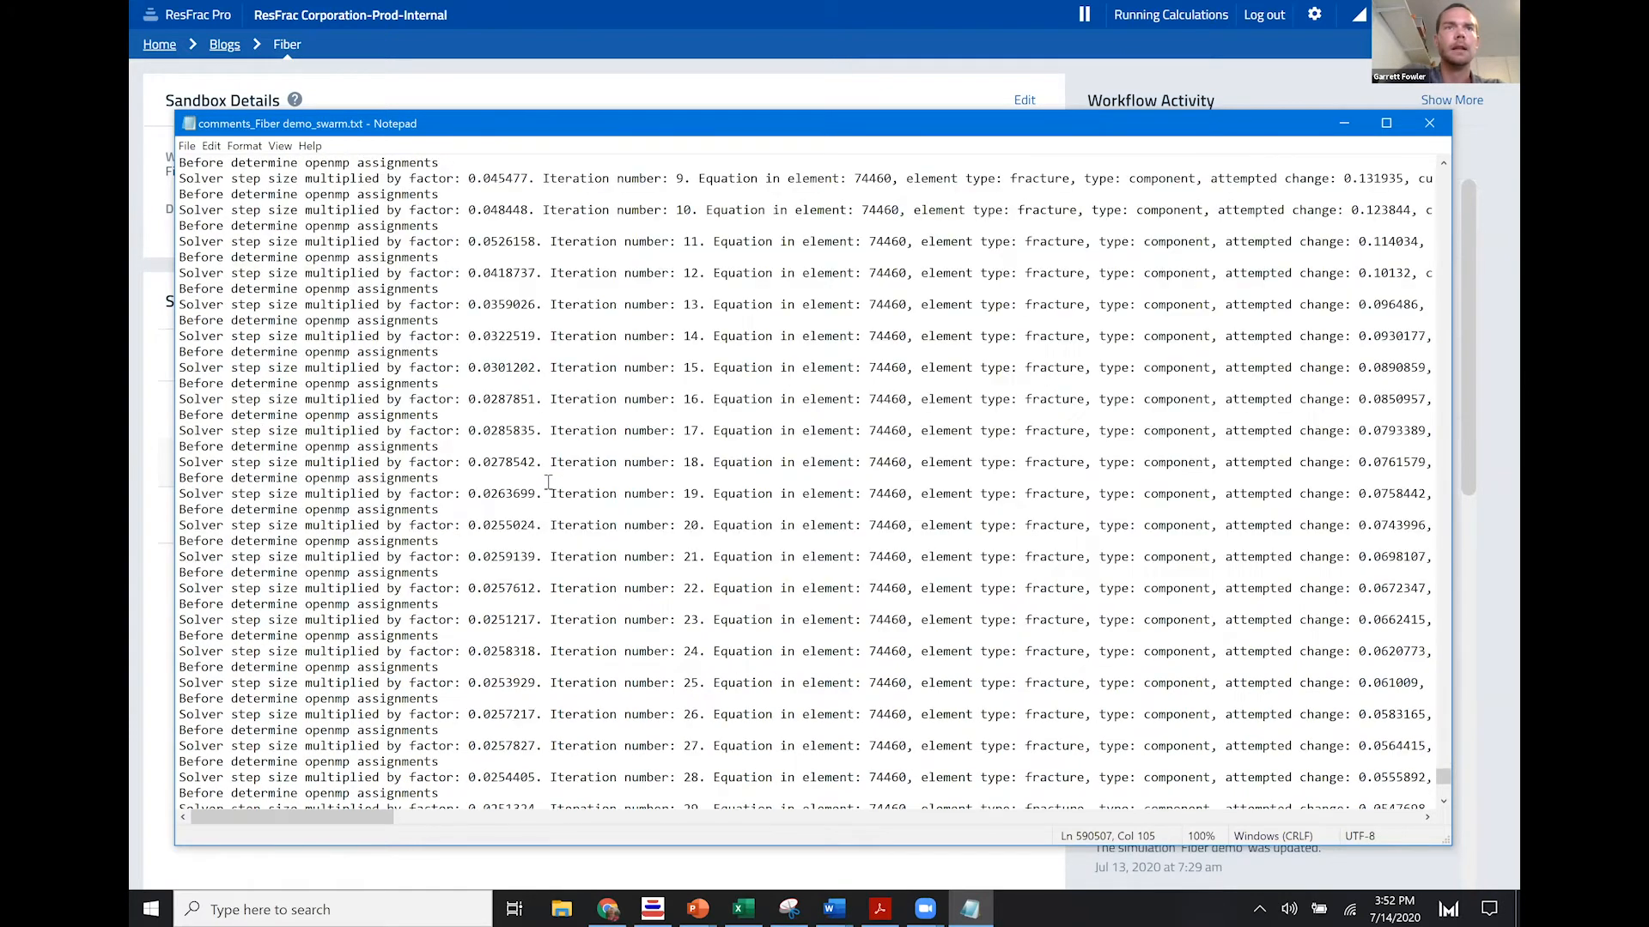
scroll(548, 483, "up", 20)
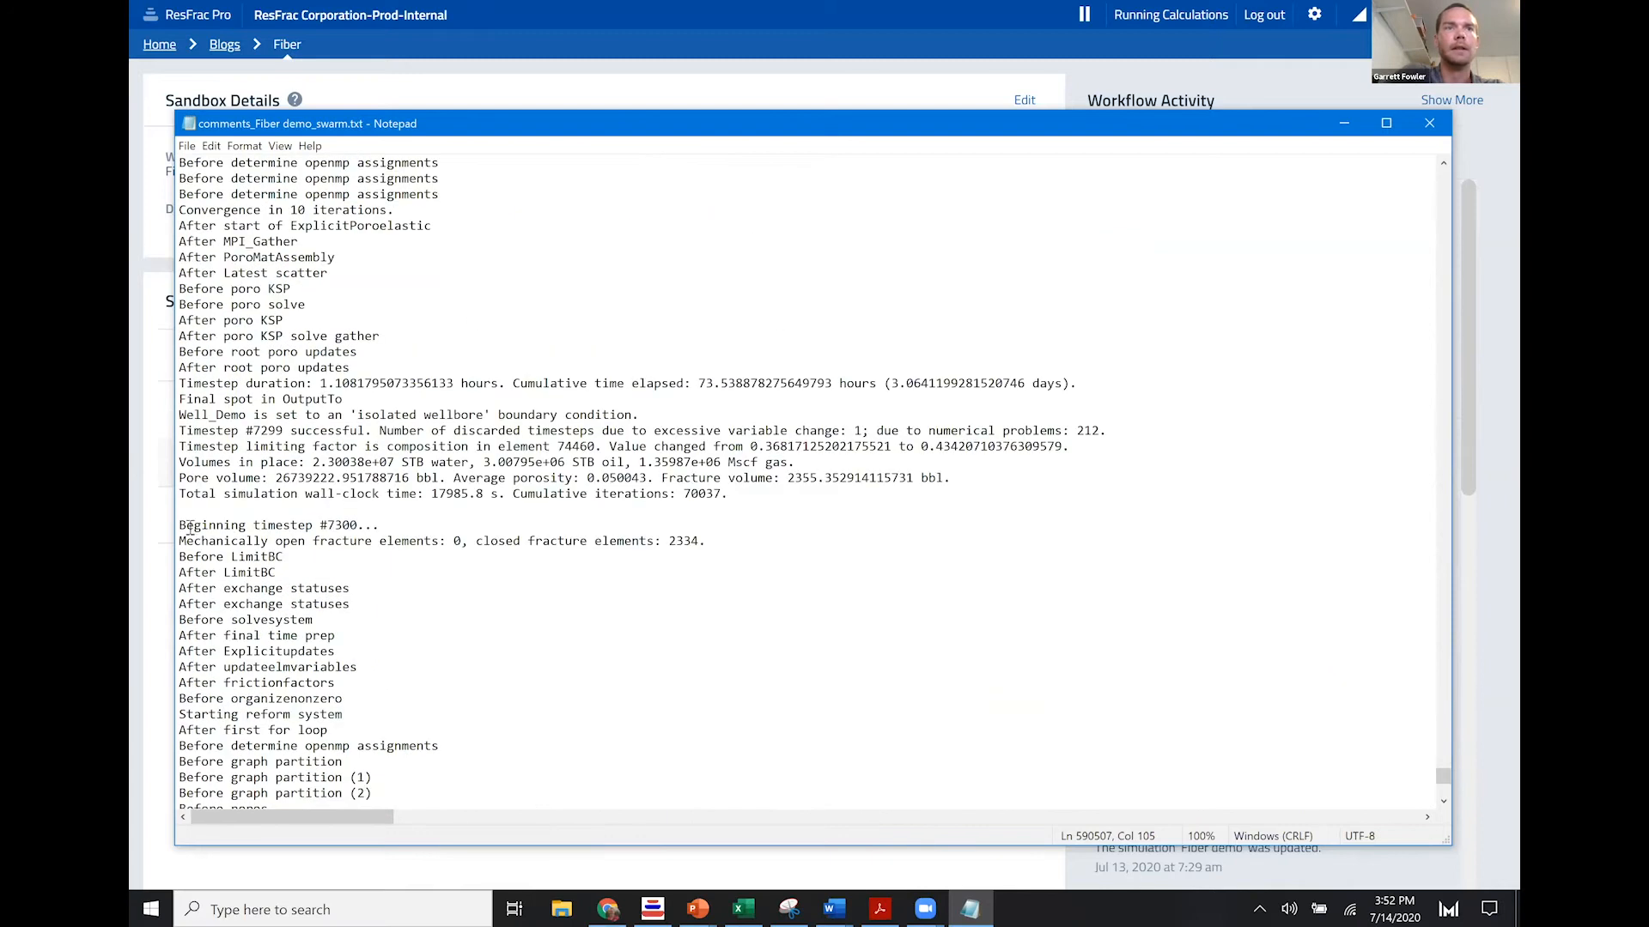
left_click_drag(182, 527, 427, 527)
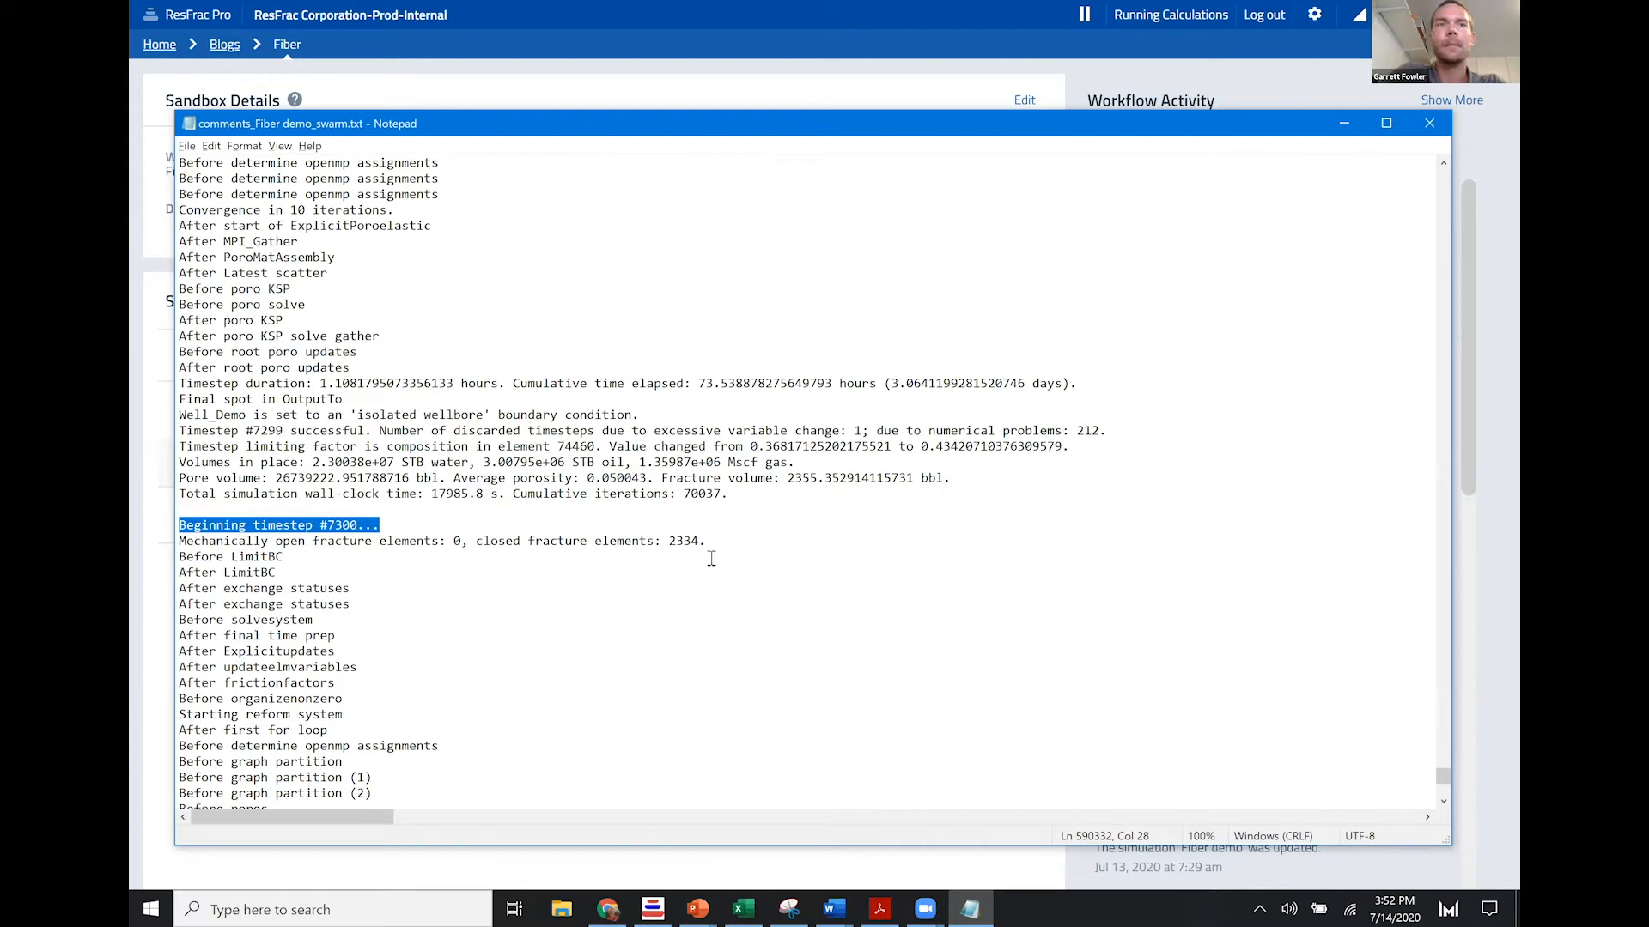
Step: Switch to ResFrac Pro and download the restart_Fiber demo_swarm_7300 restart file for the Fiber demo_swarm simulation
key("alt+Tab")
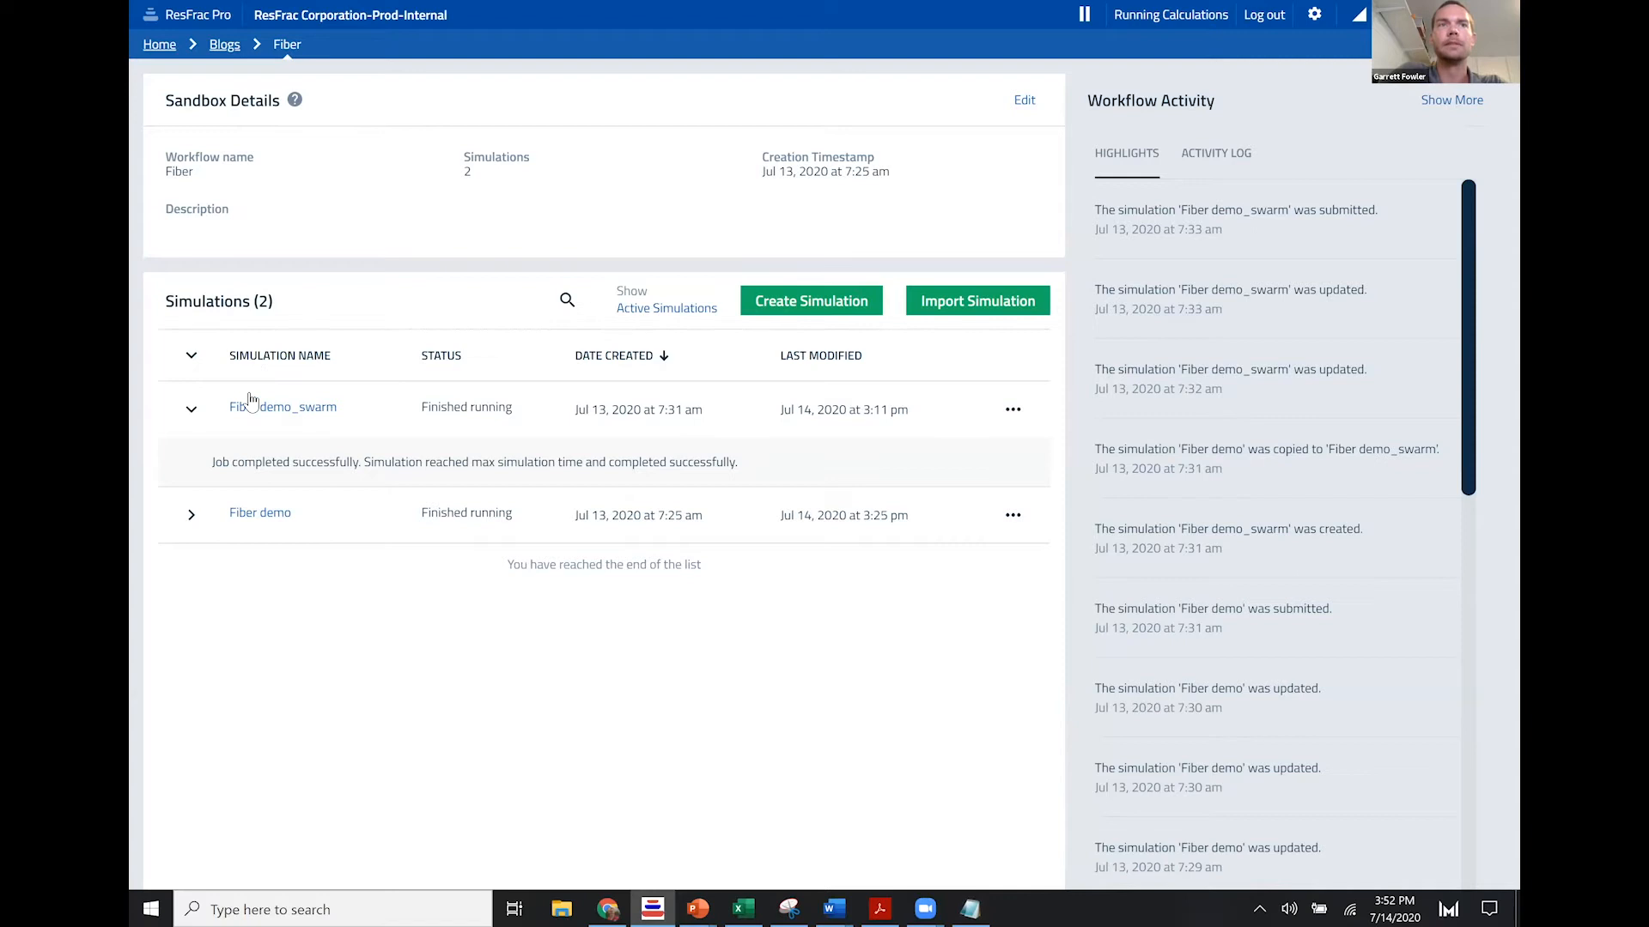
left_click(1013, 413)
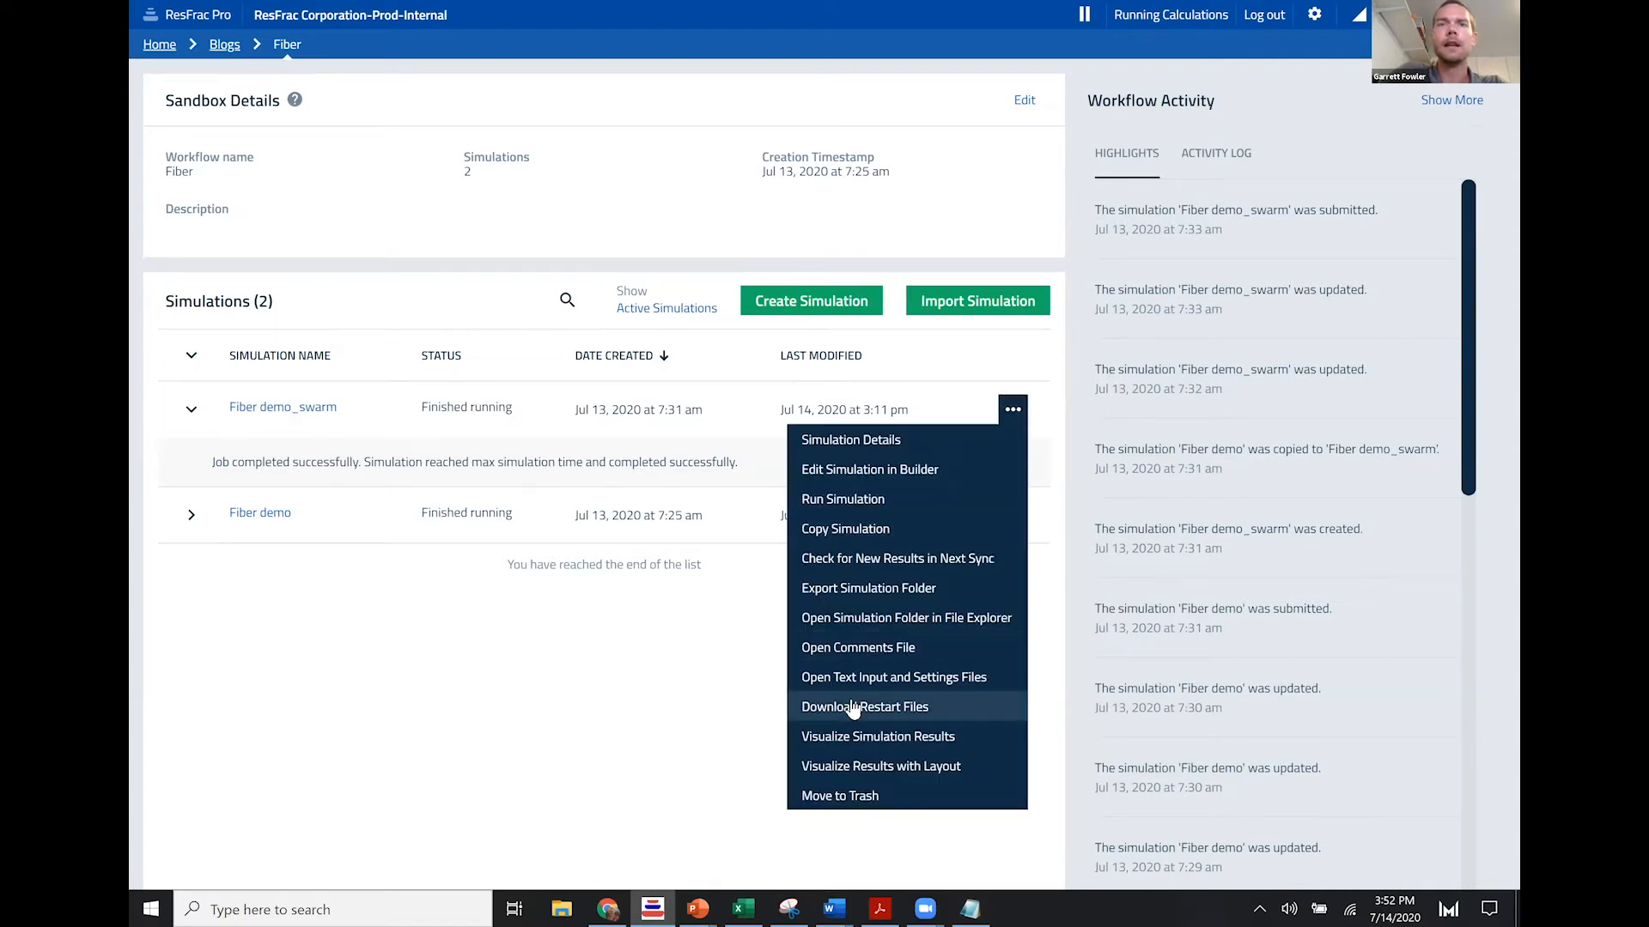
left_click(899, 707)
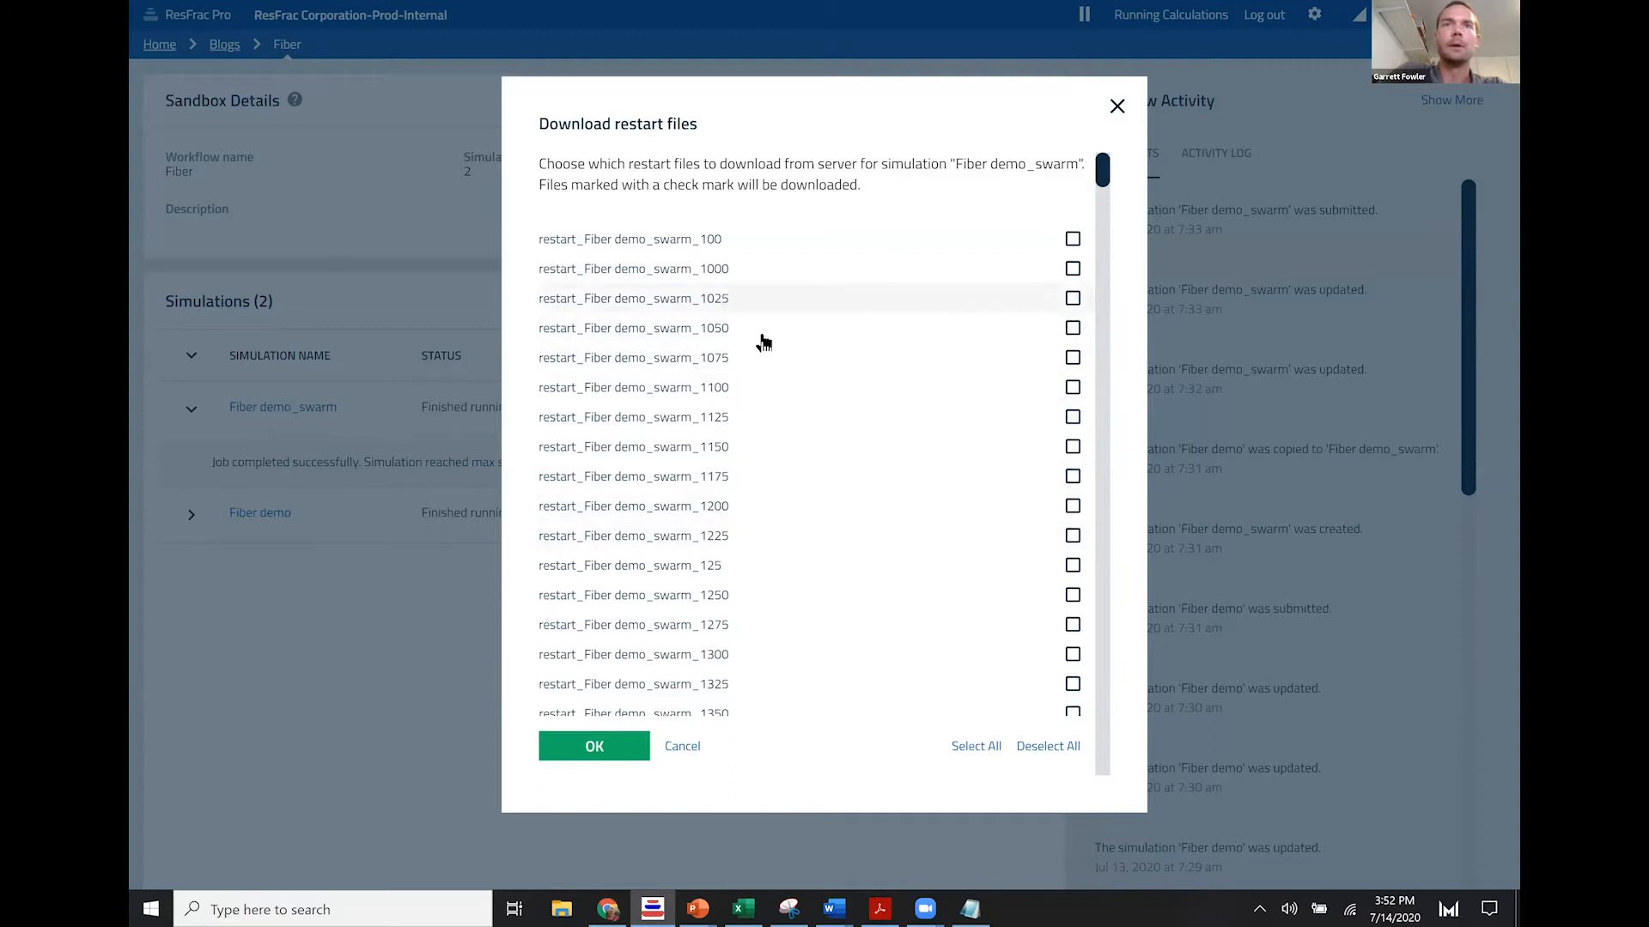
scroll(1099, 258, "down", 20)
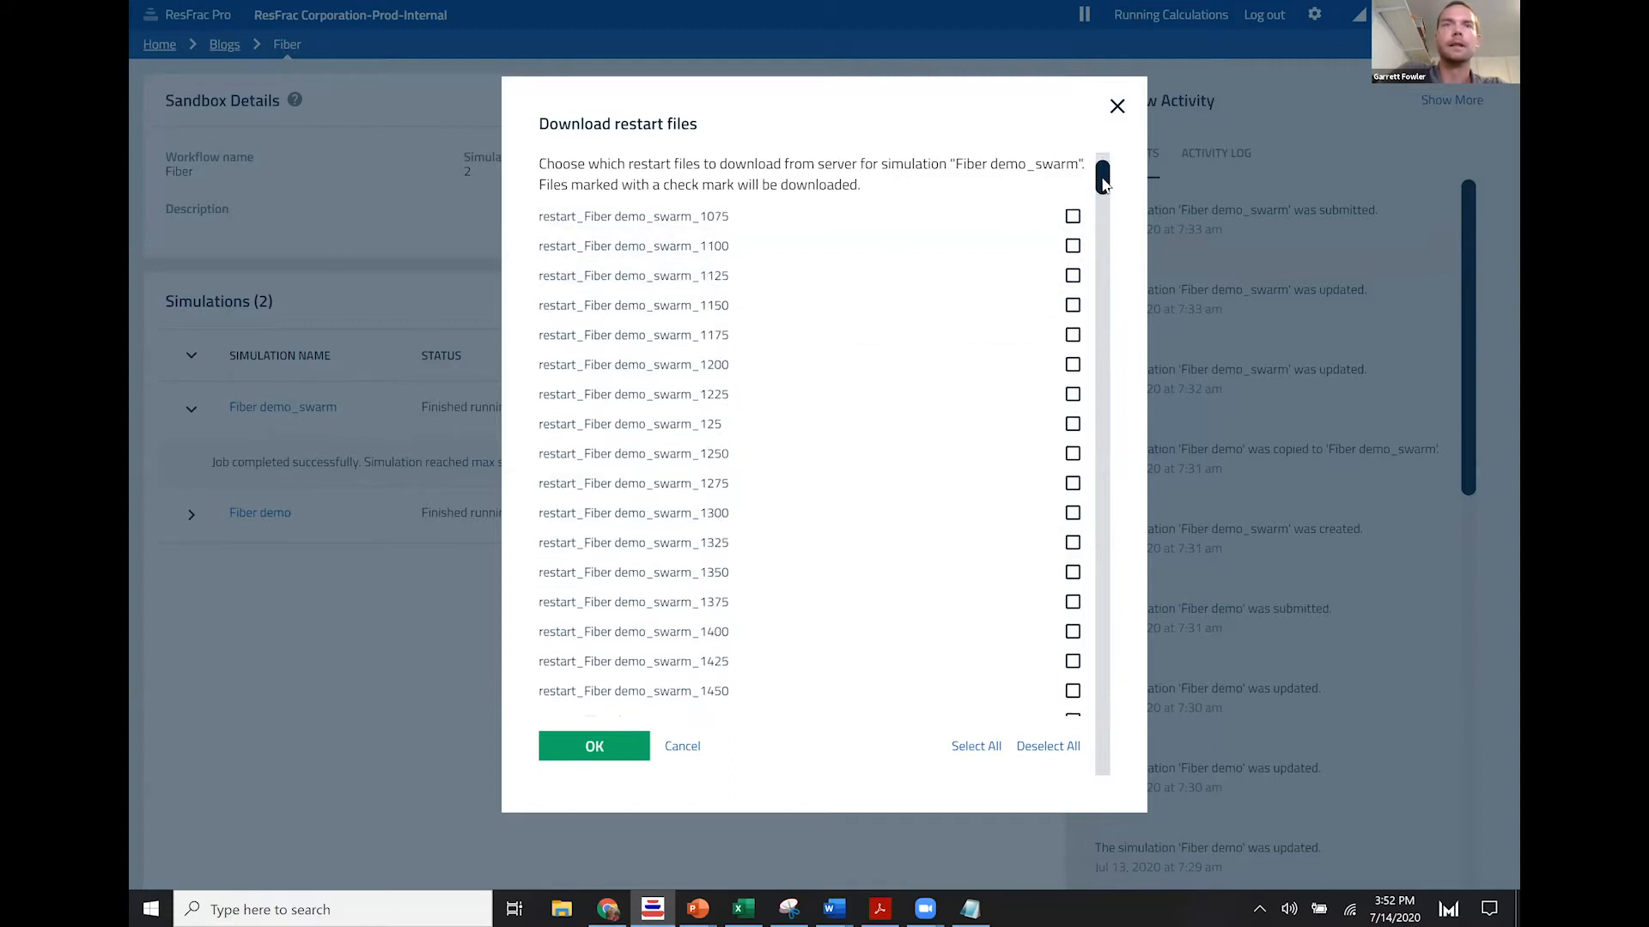
scroll(1090, 427, "down", 20)
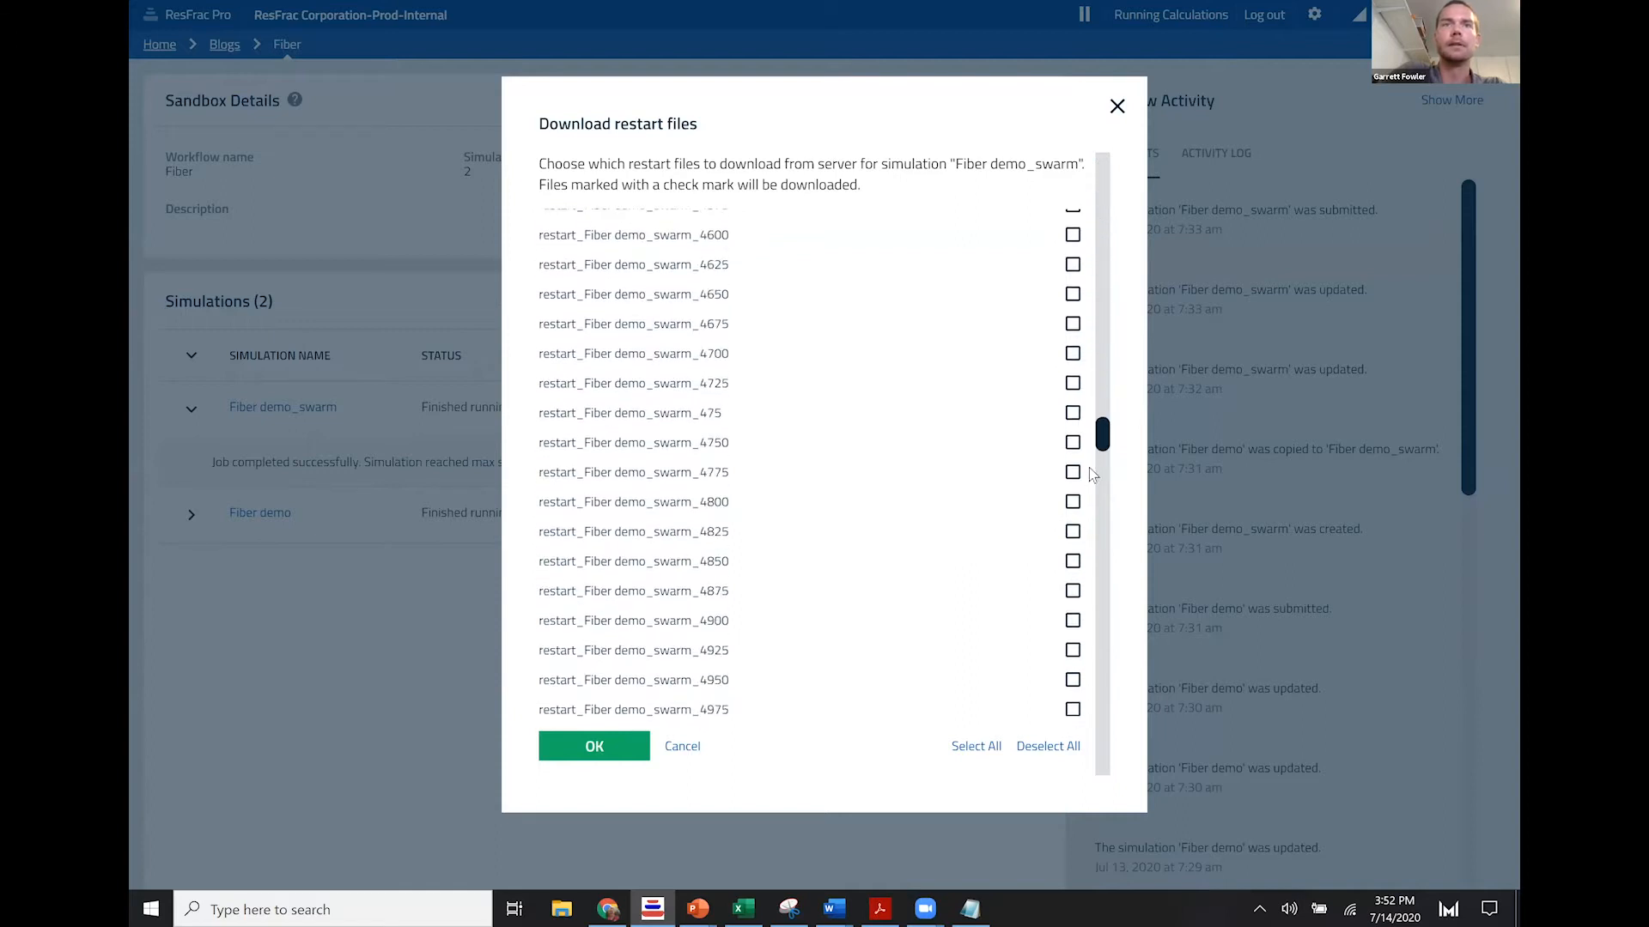
scroll(1088, 572, "down", 15)
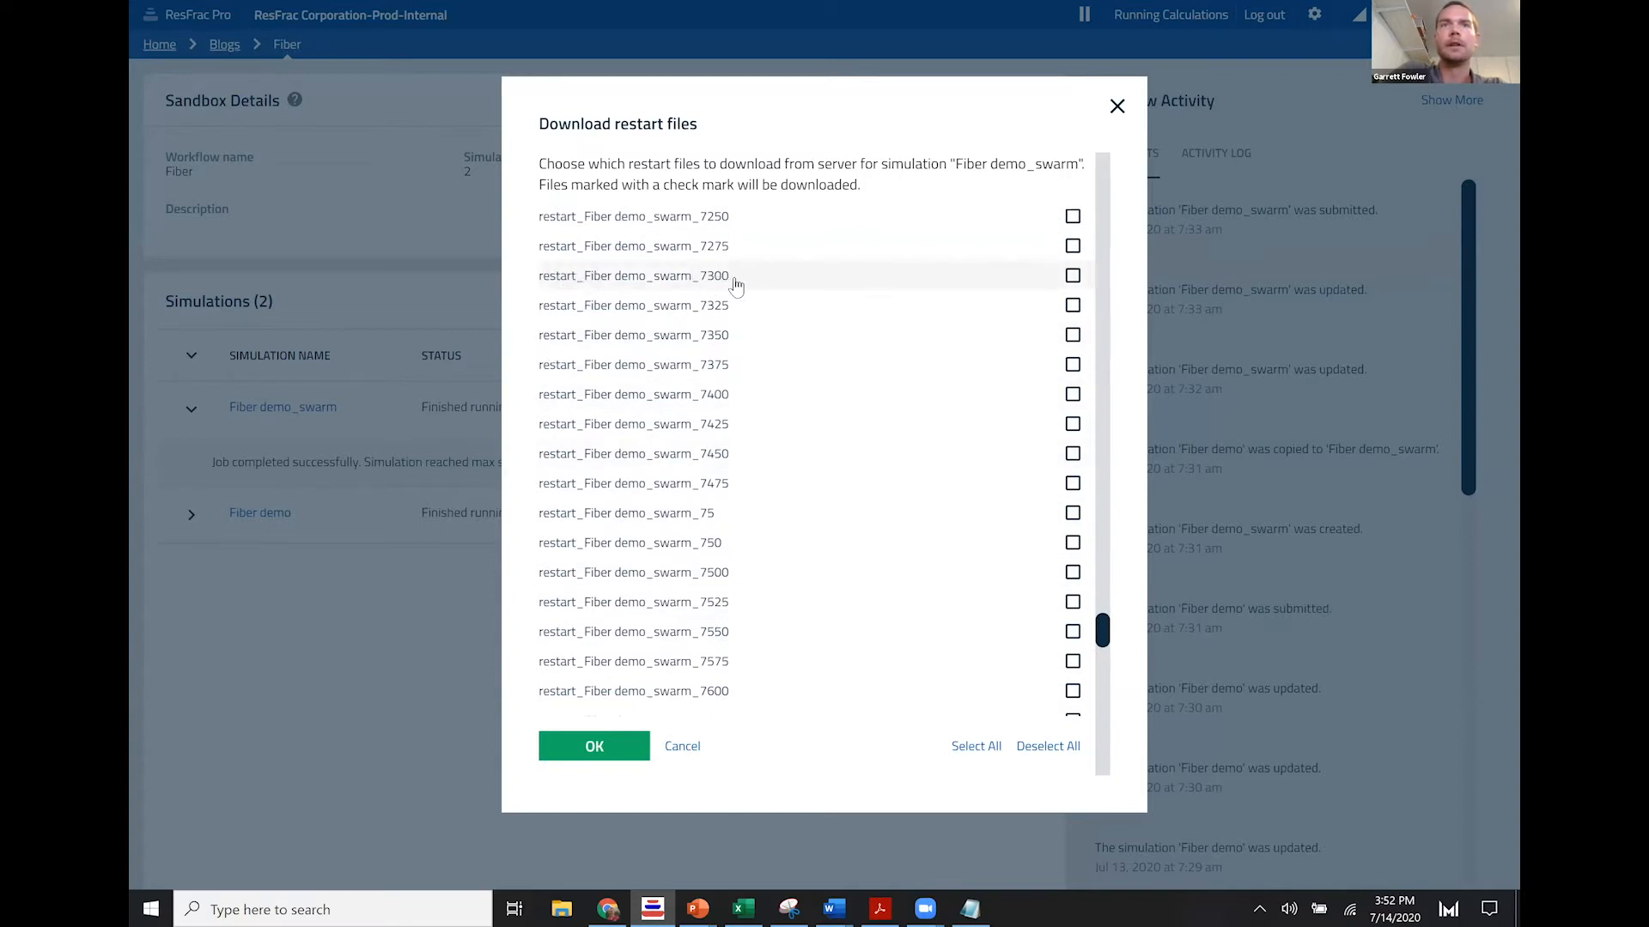
left_click(1073, 276)
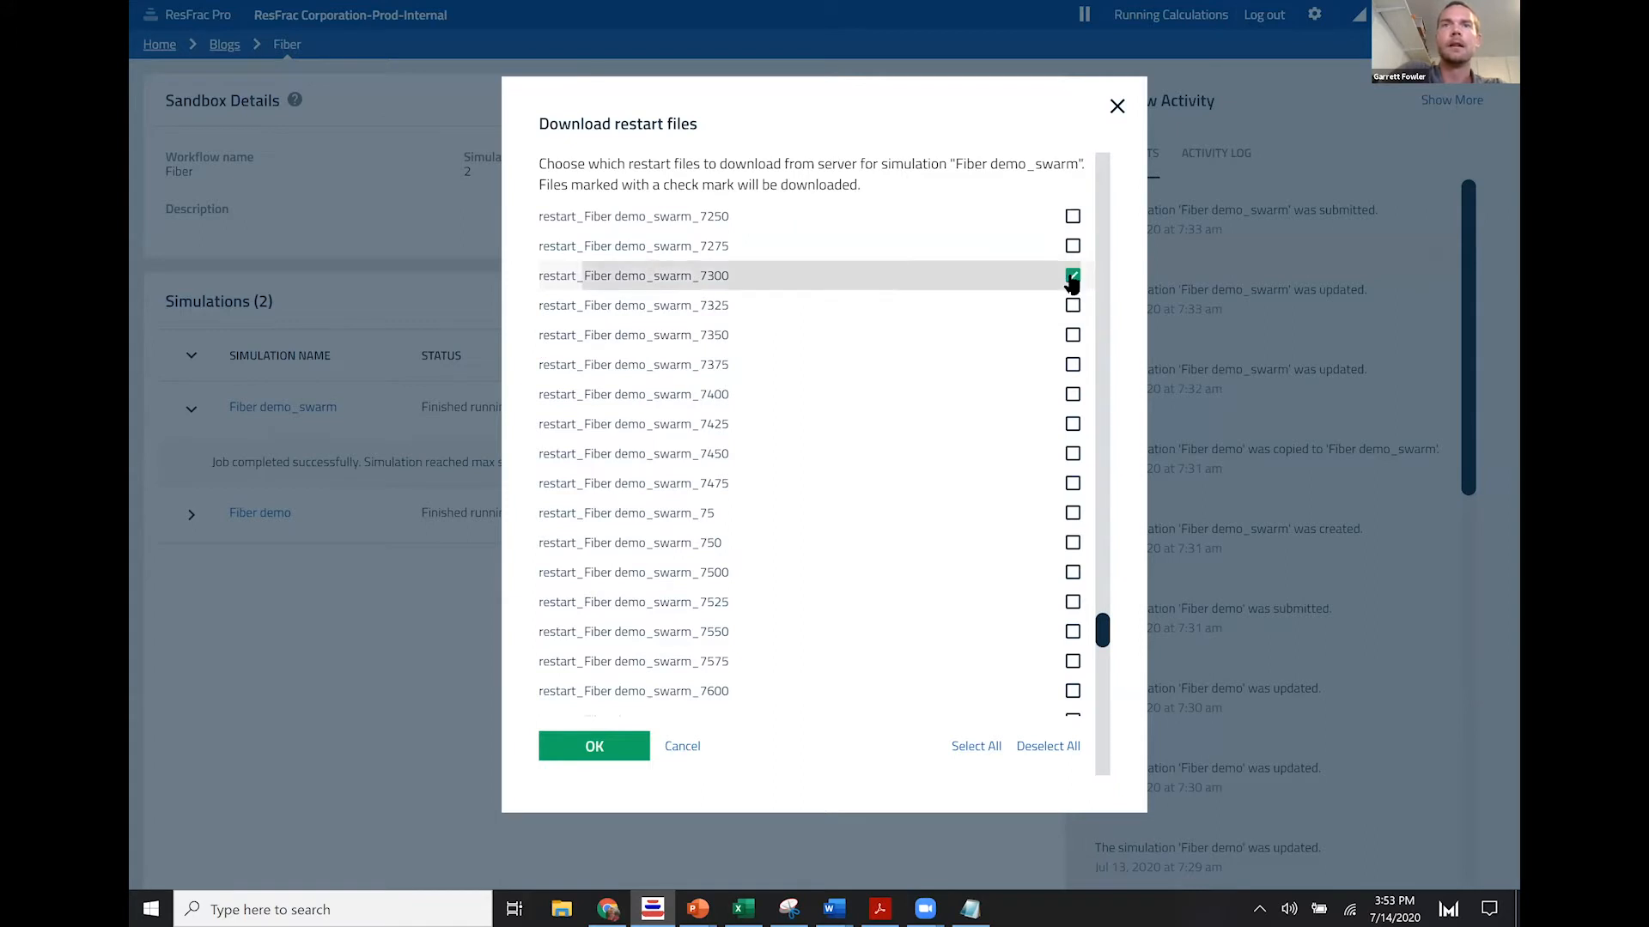
left_click(598, 749)
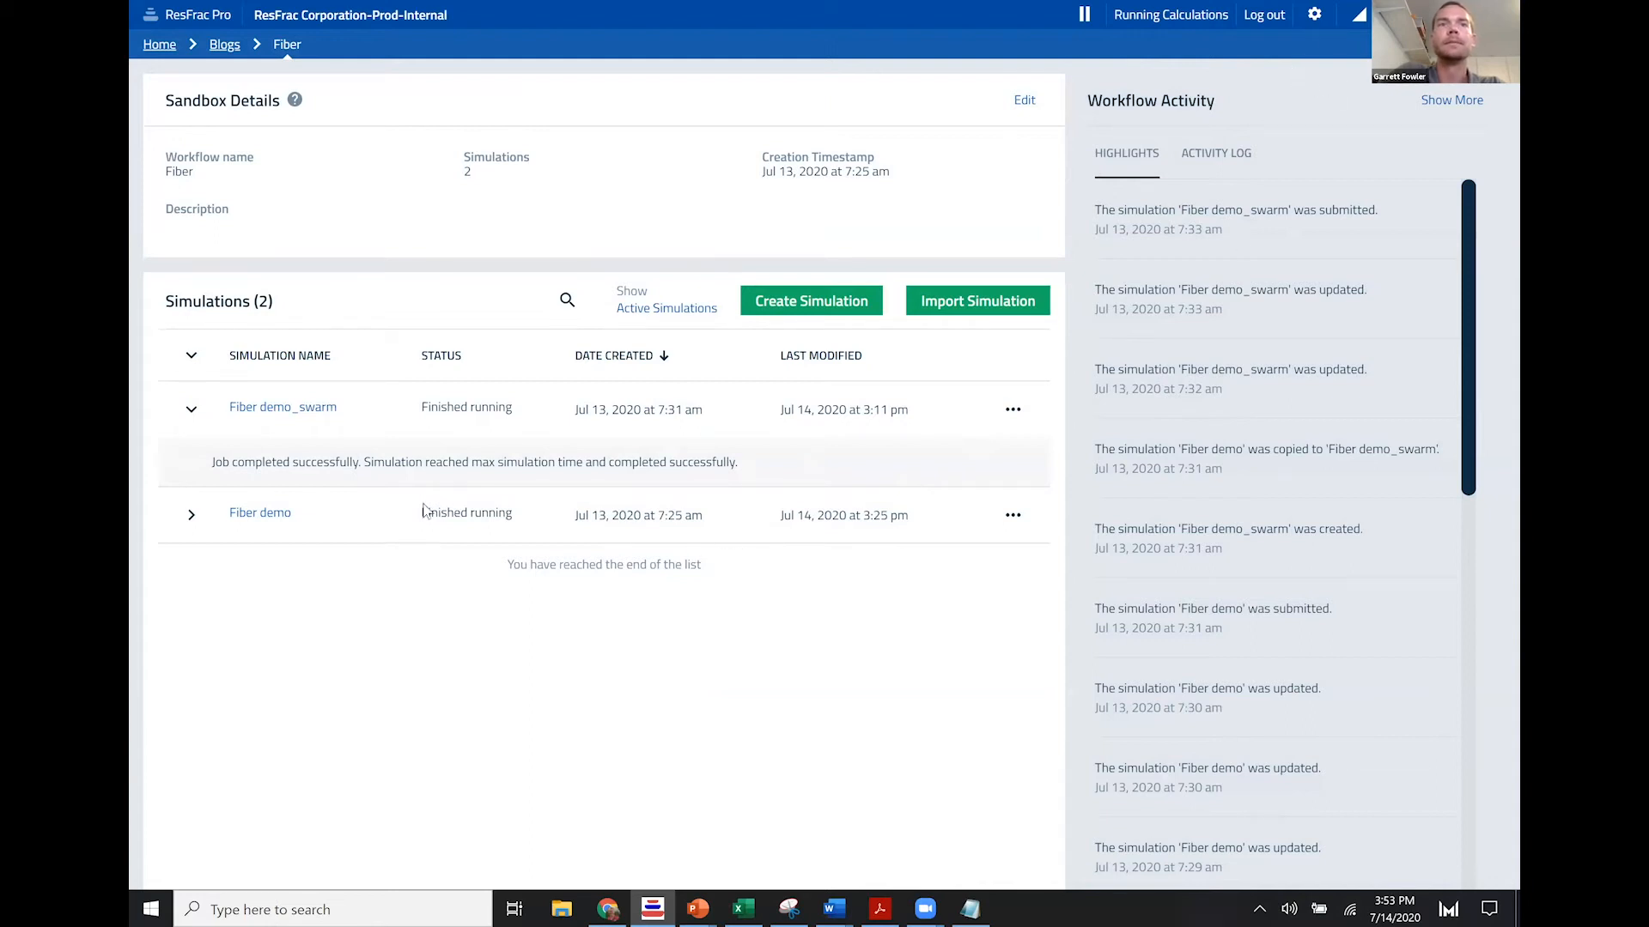
Step: Copy the Fiber demo_swarm simulation as "Fiber demo_swarm Copy 1" and include its restart files in the copy
left_click(1012, 412)
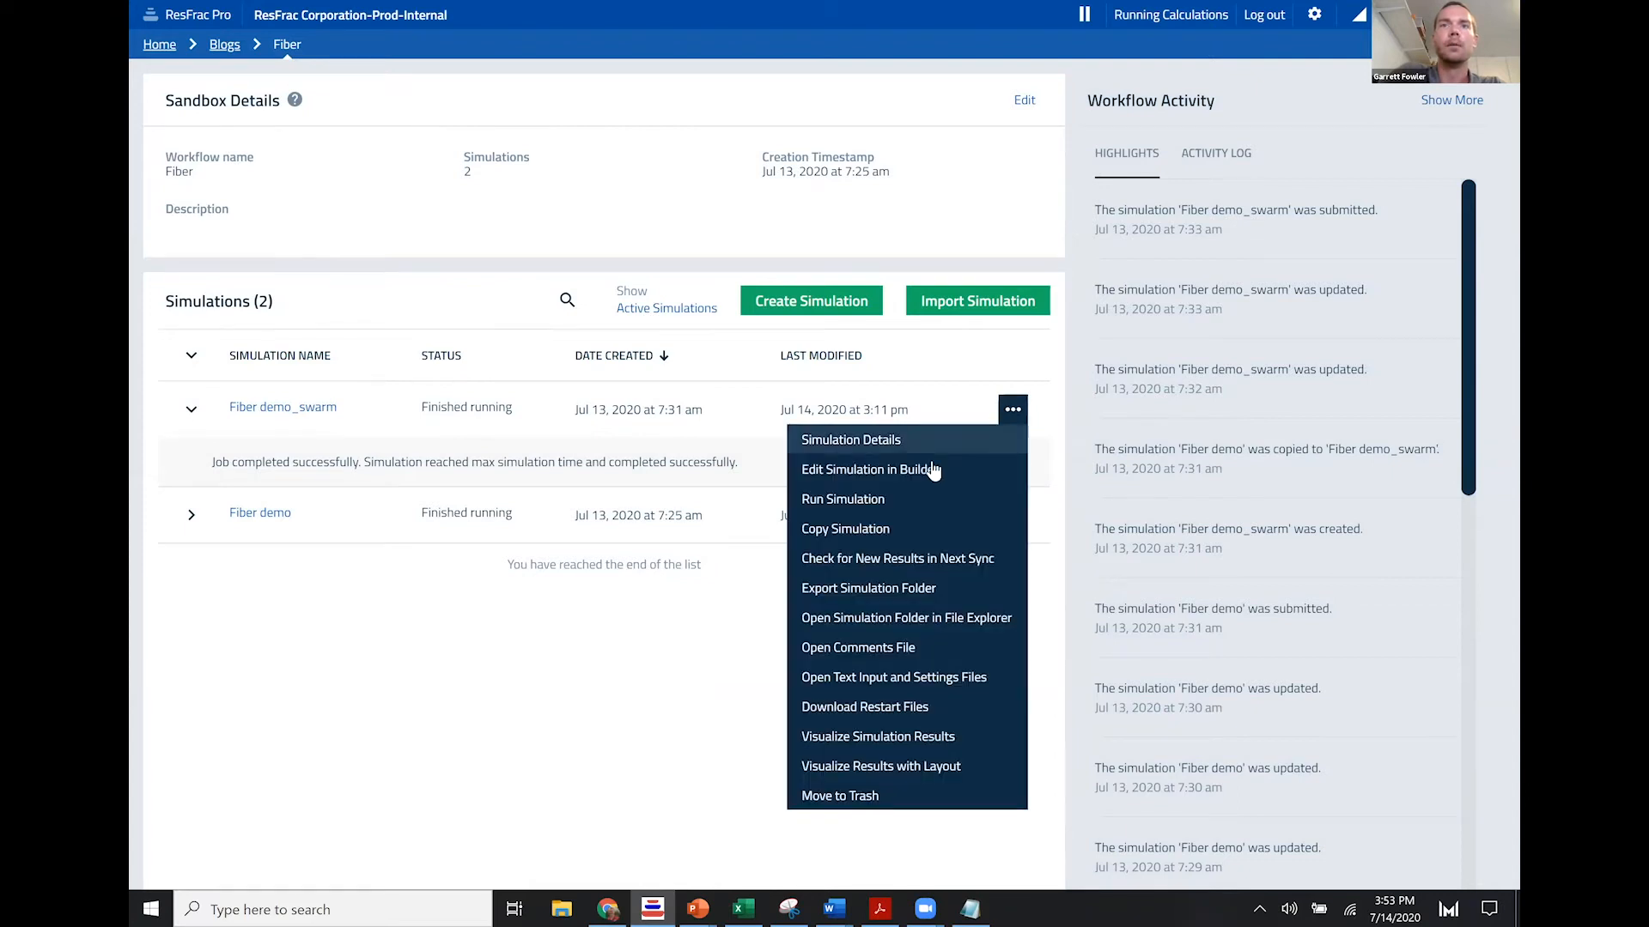
left_click(843, 533)
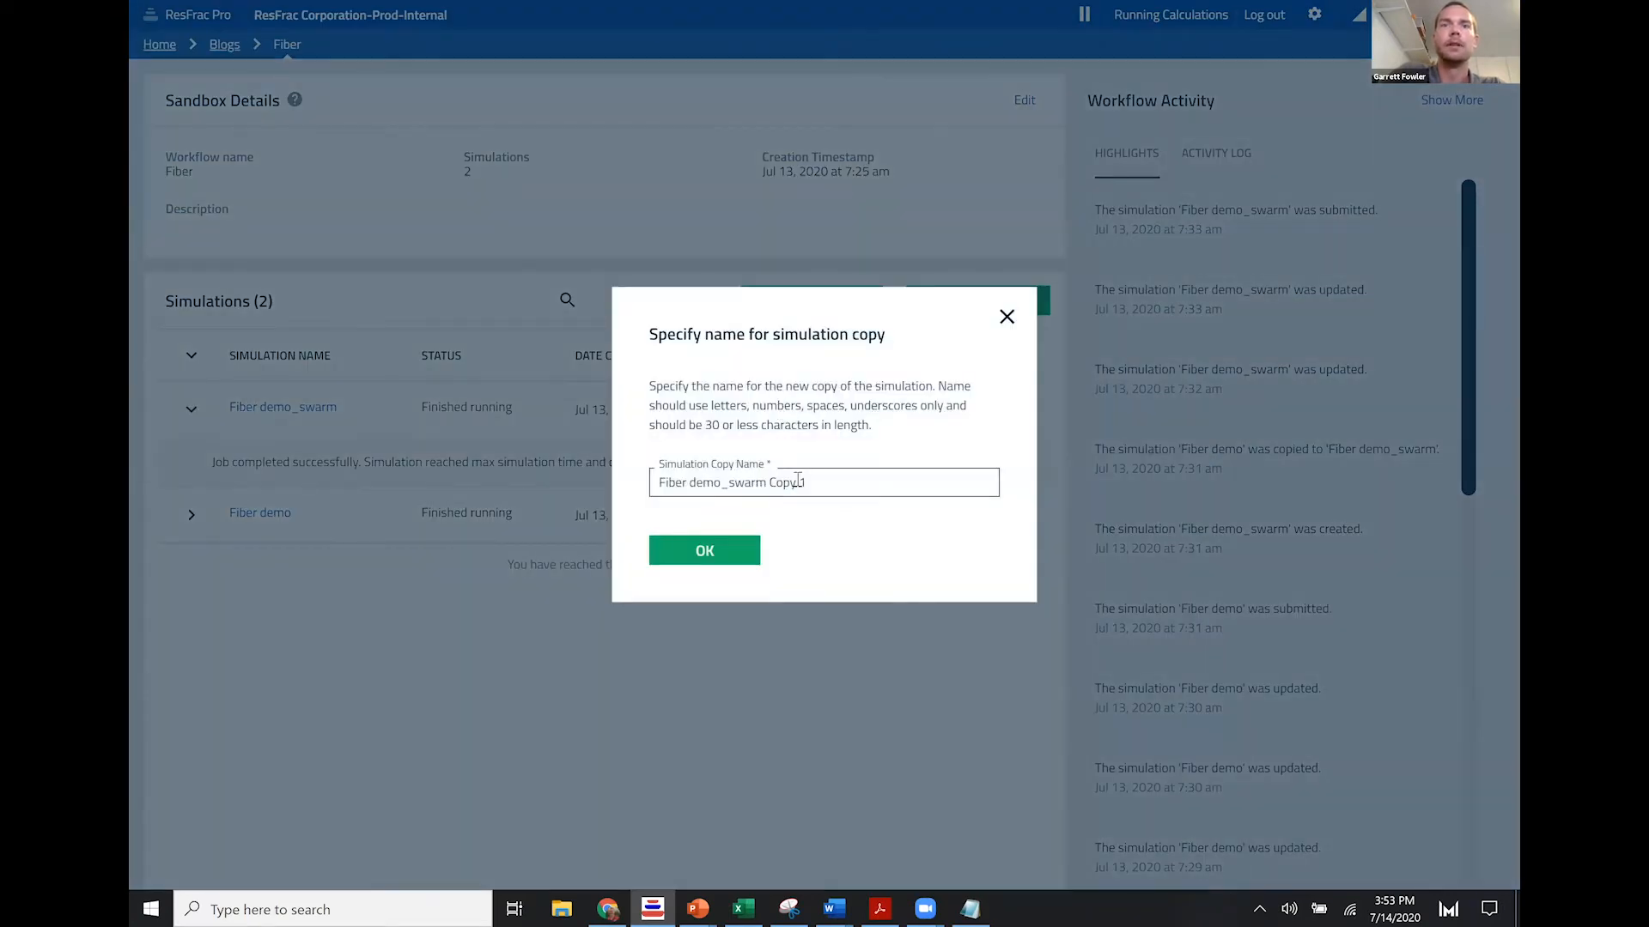
left_click_drag(797, 482, 863, 488)
left_click(733, 556)
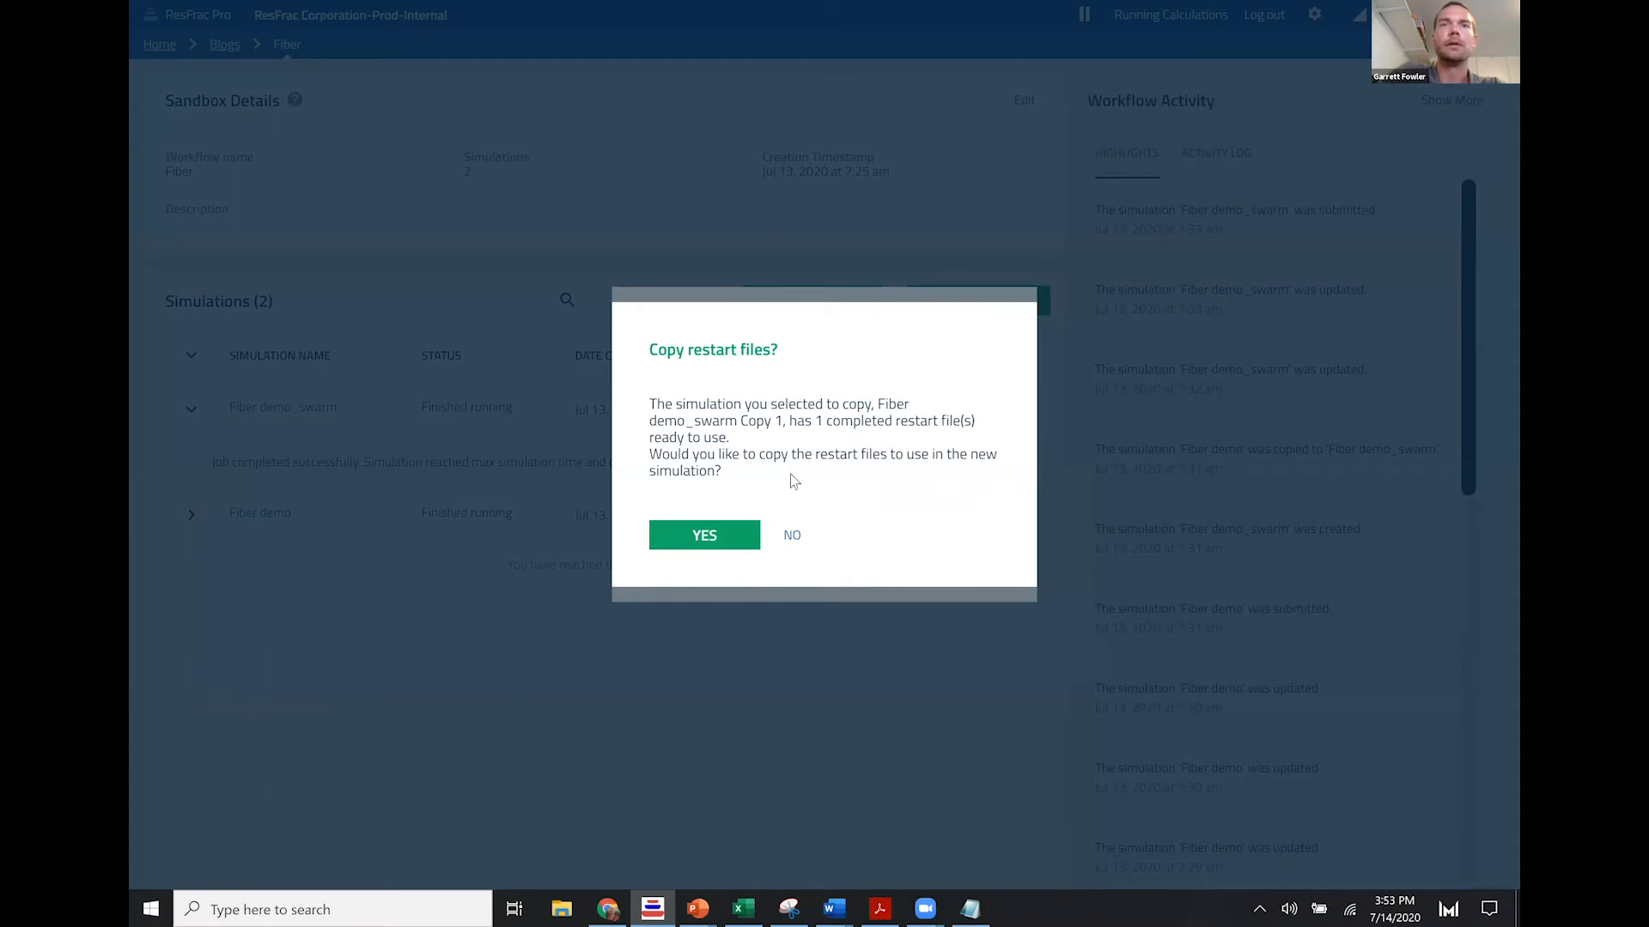
left_click(700, 539)
left_click(700, 538)
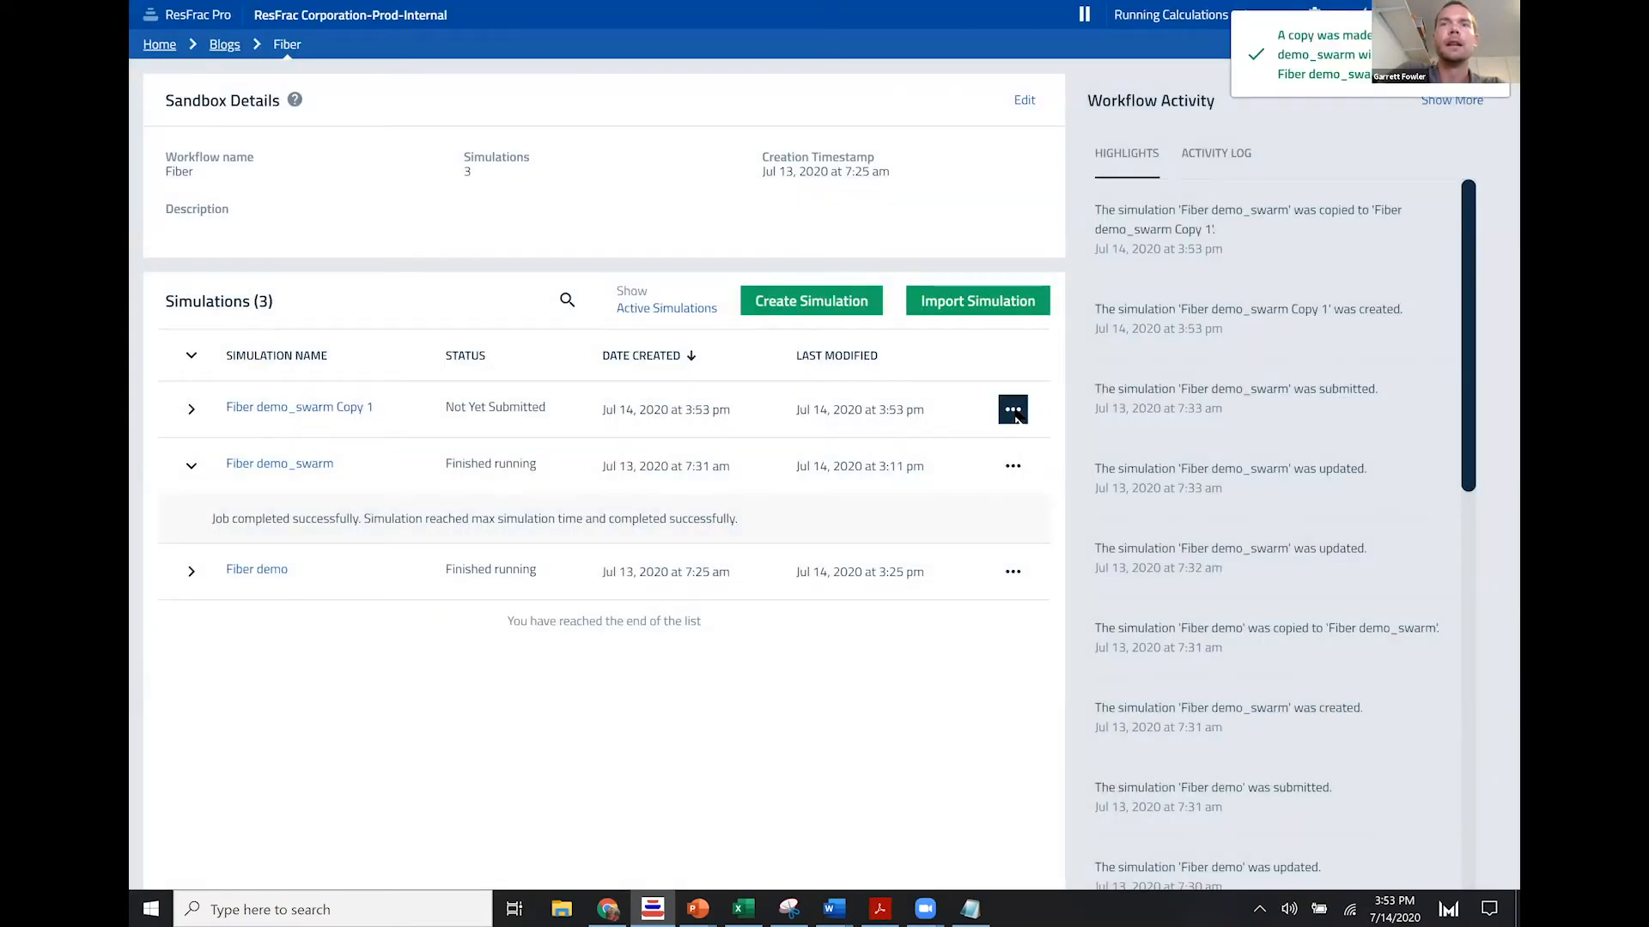
Step: Open the simulation folder of Fiber demo_swarm Copy 1, check its Restart_Files subfolder for the copied restart file, and close the folder
left_click(1014, 410)
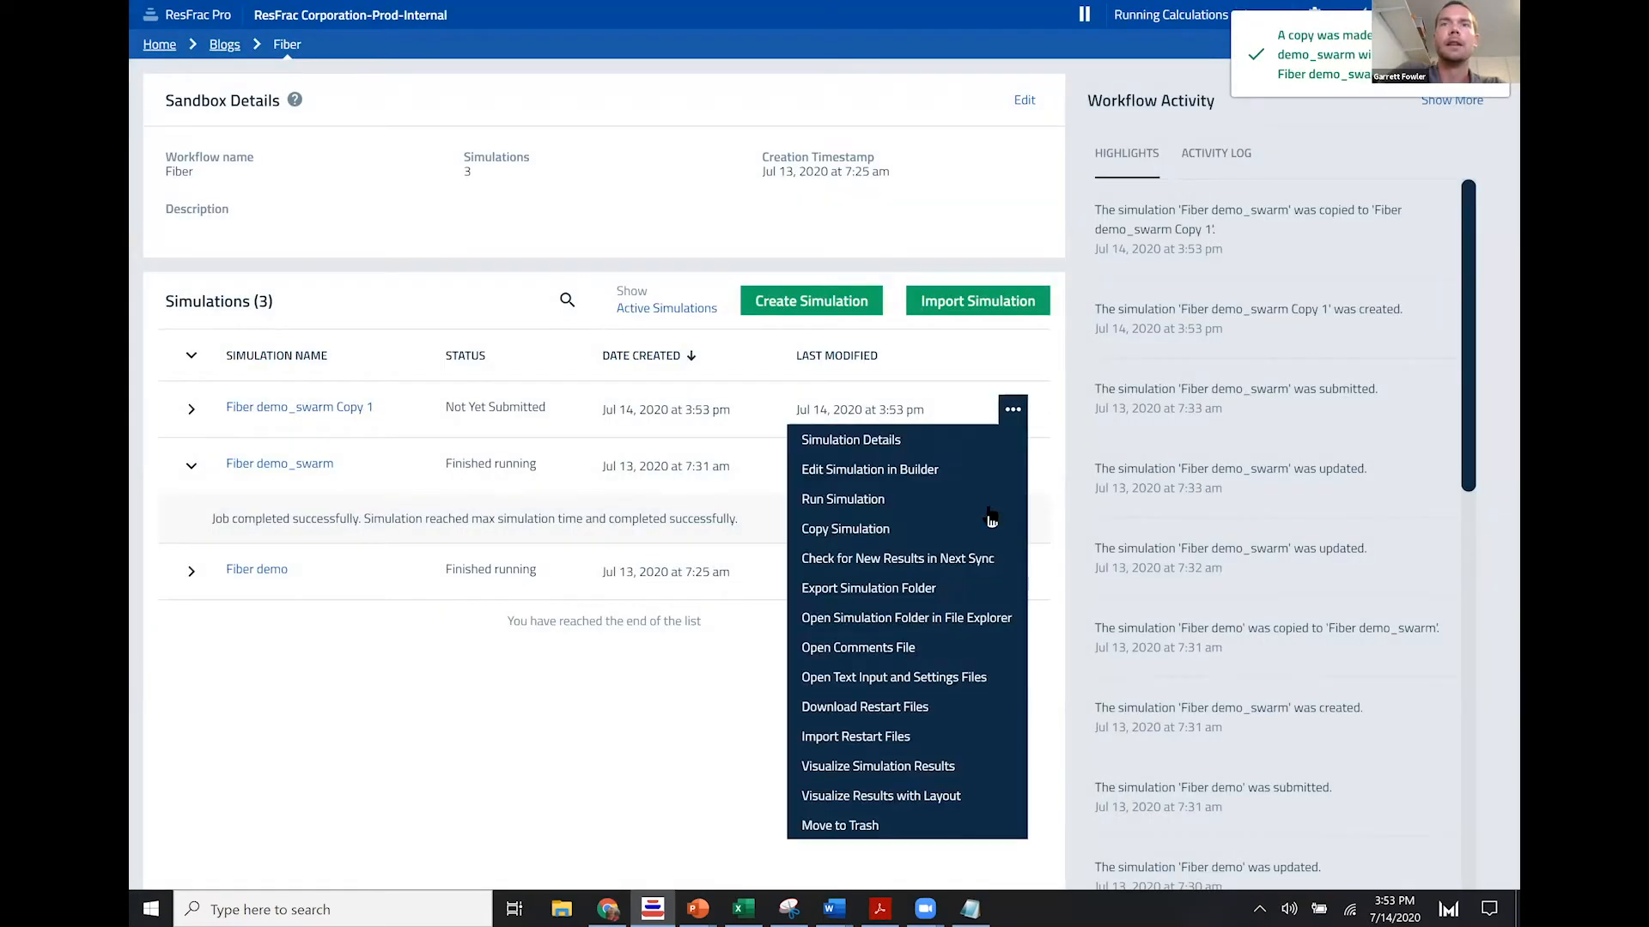
left_click(936, 631)
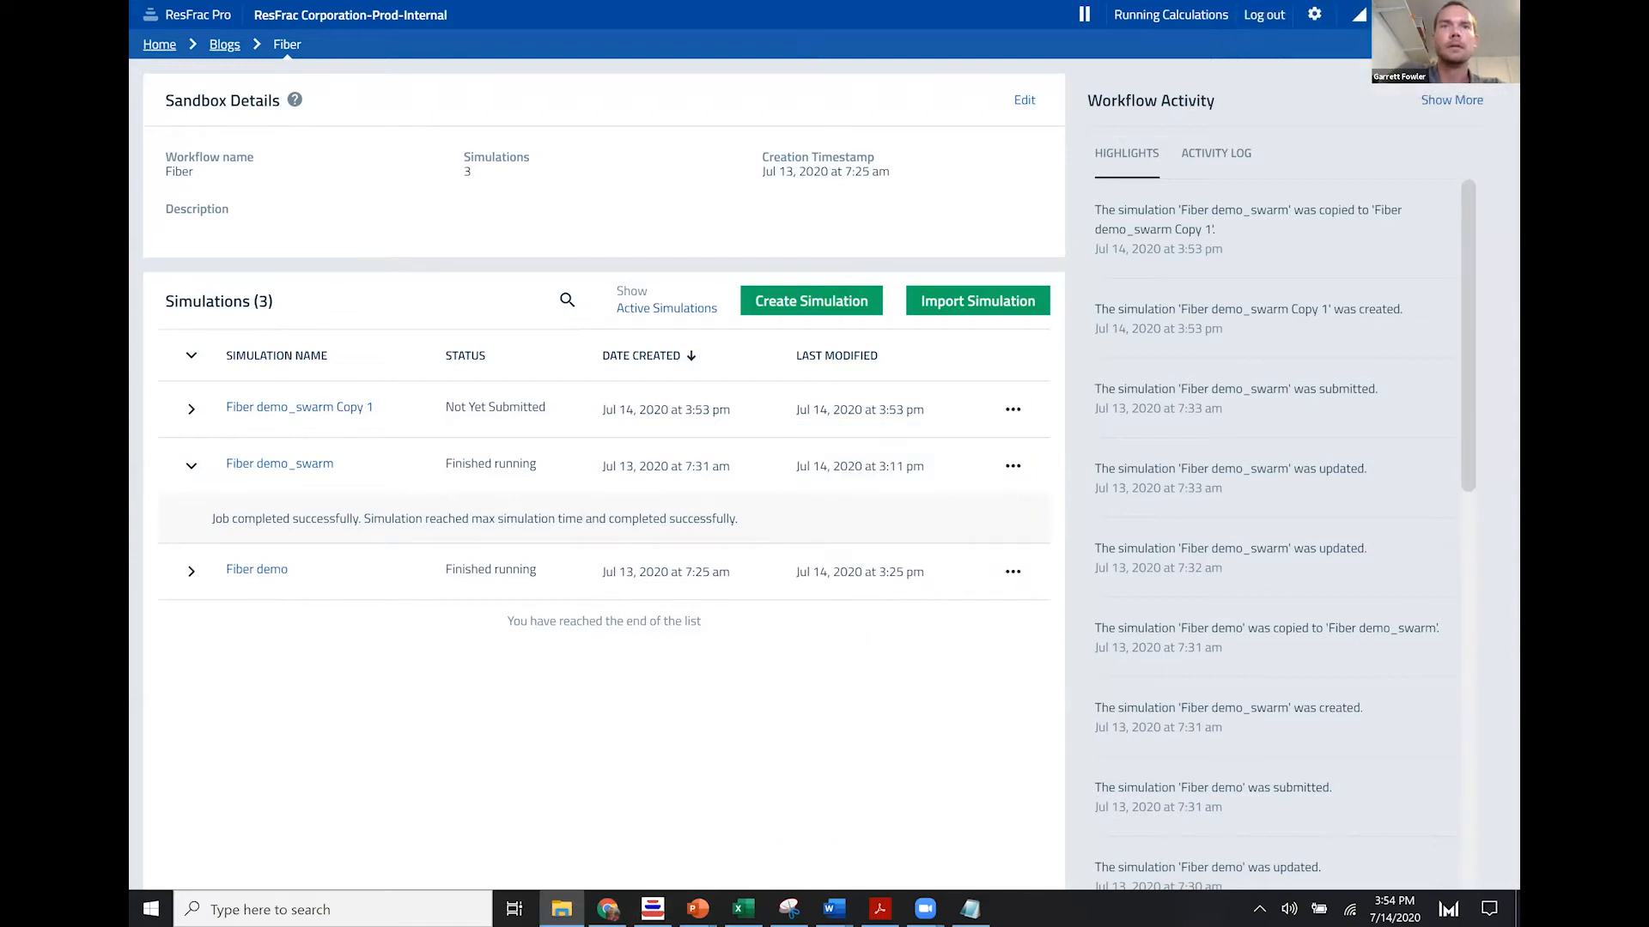
left_click(599, 356)
left_click(625, 377, "ctrl")
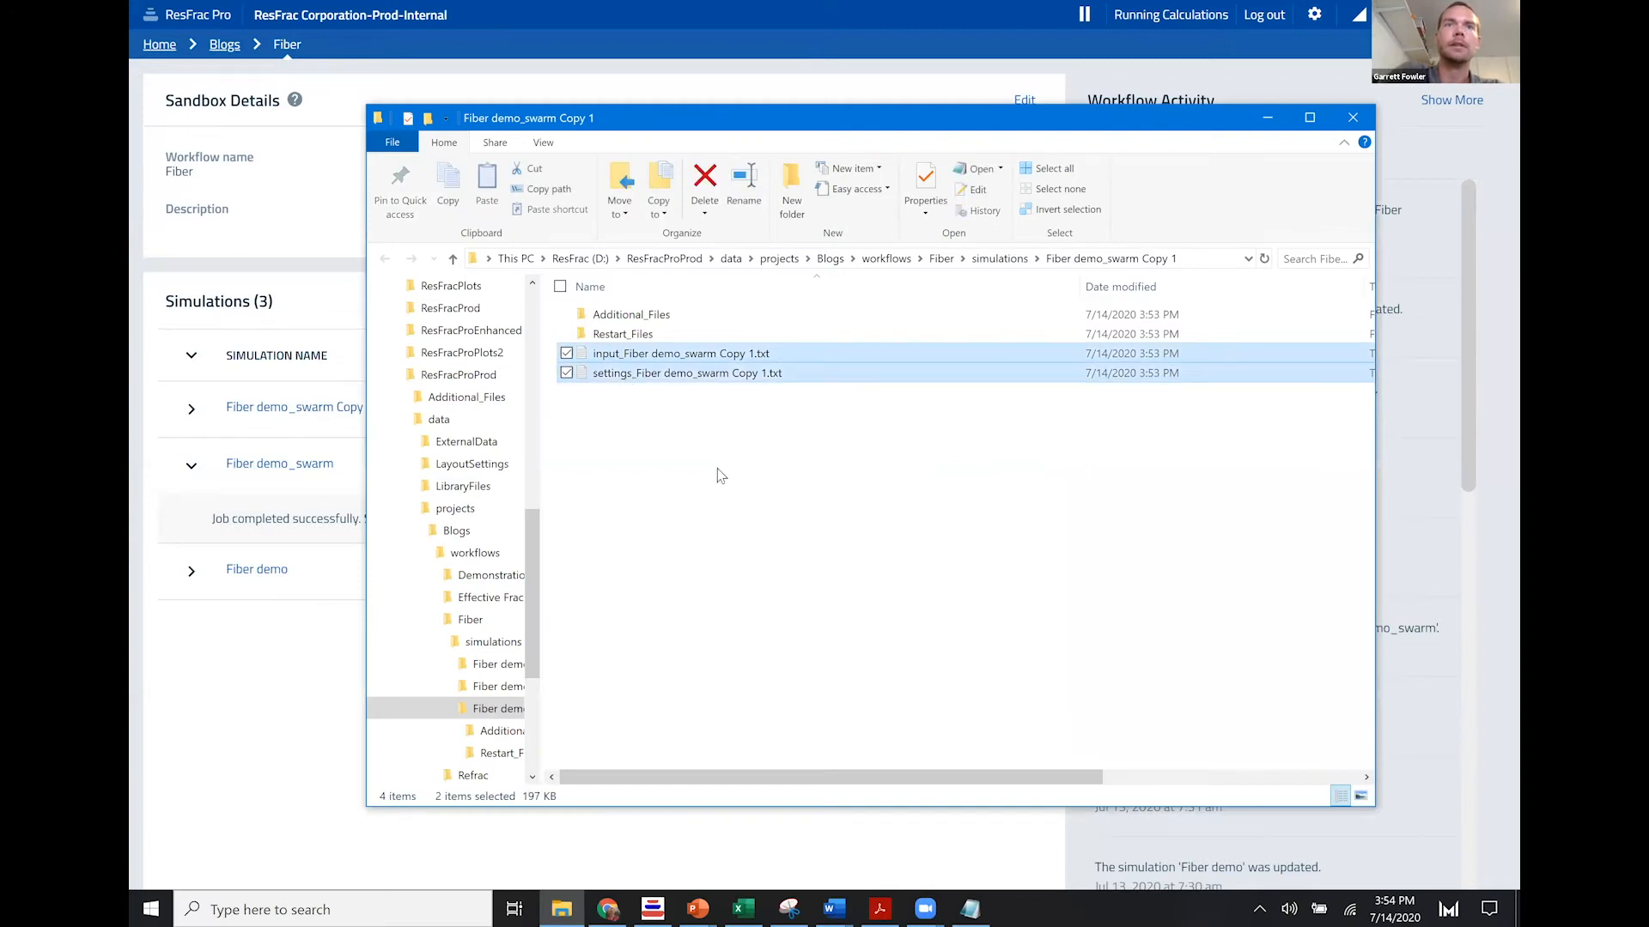
left_click(704, 448)
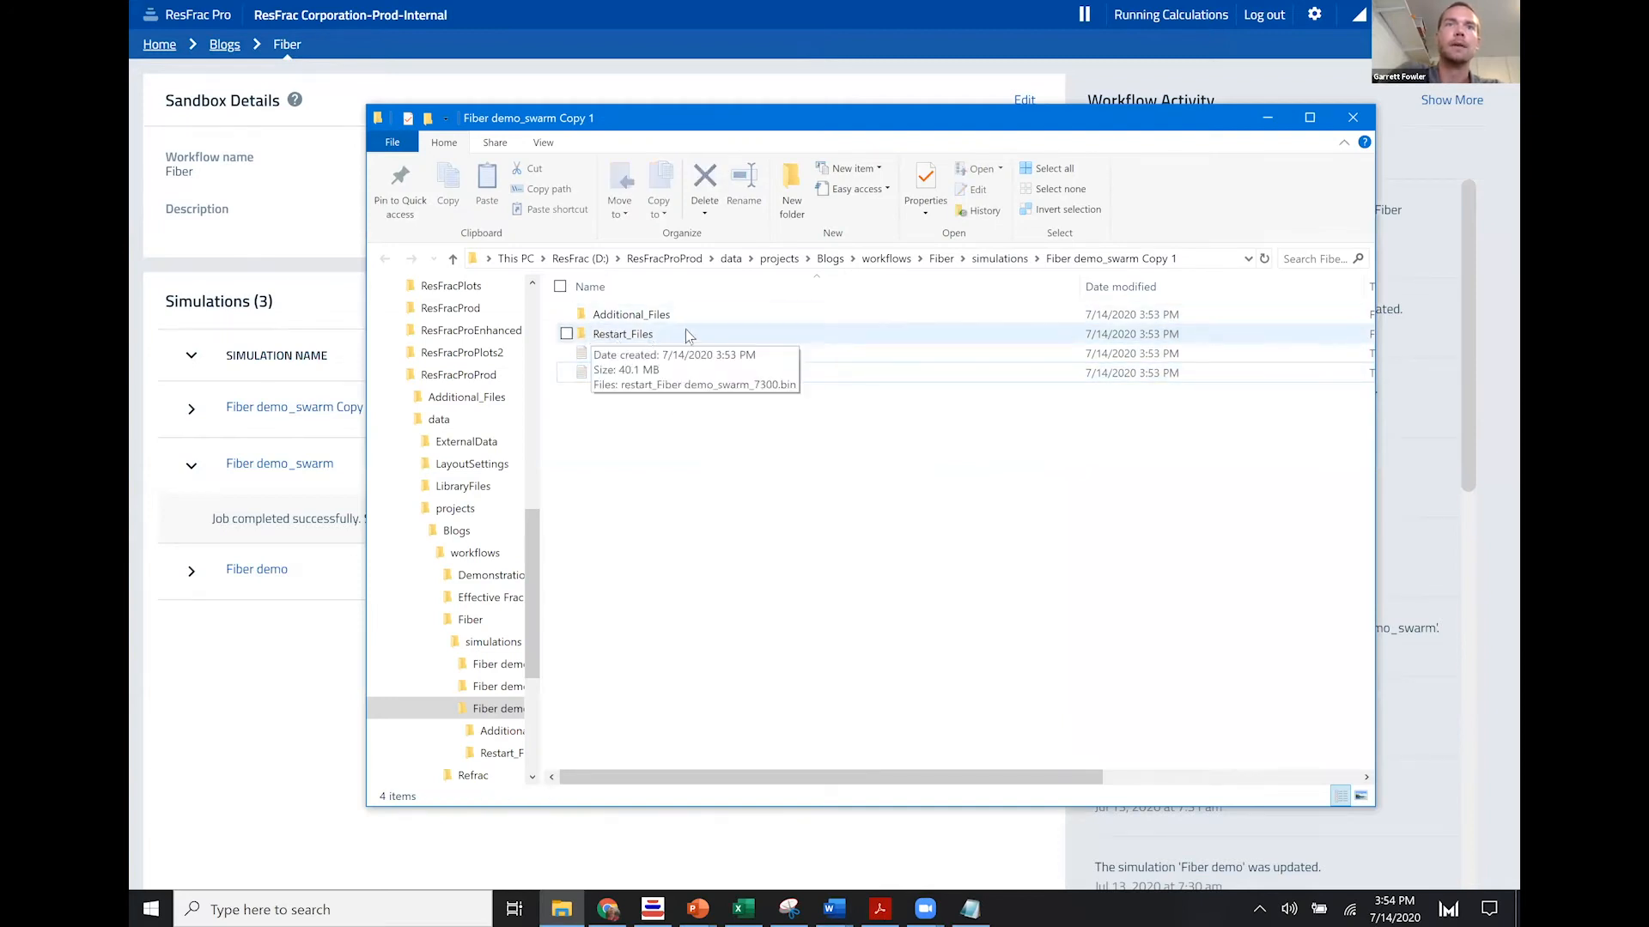
double_click(619, 334)
left_click(663, 322)
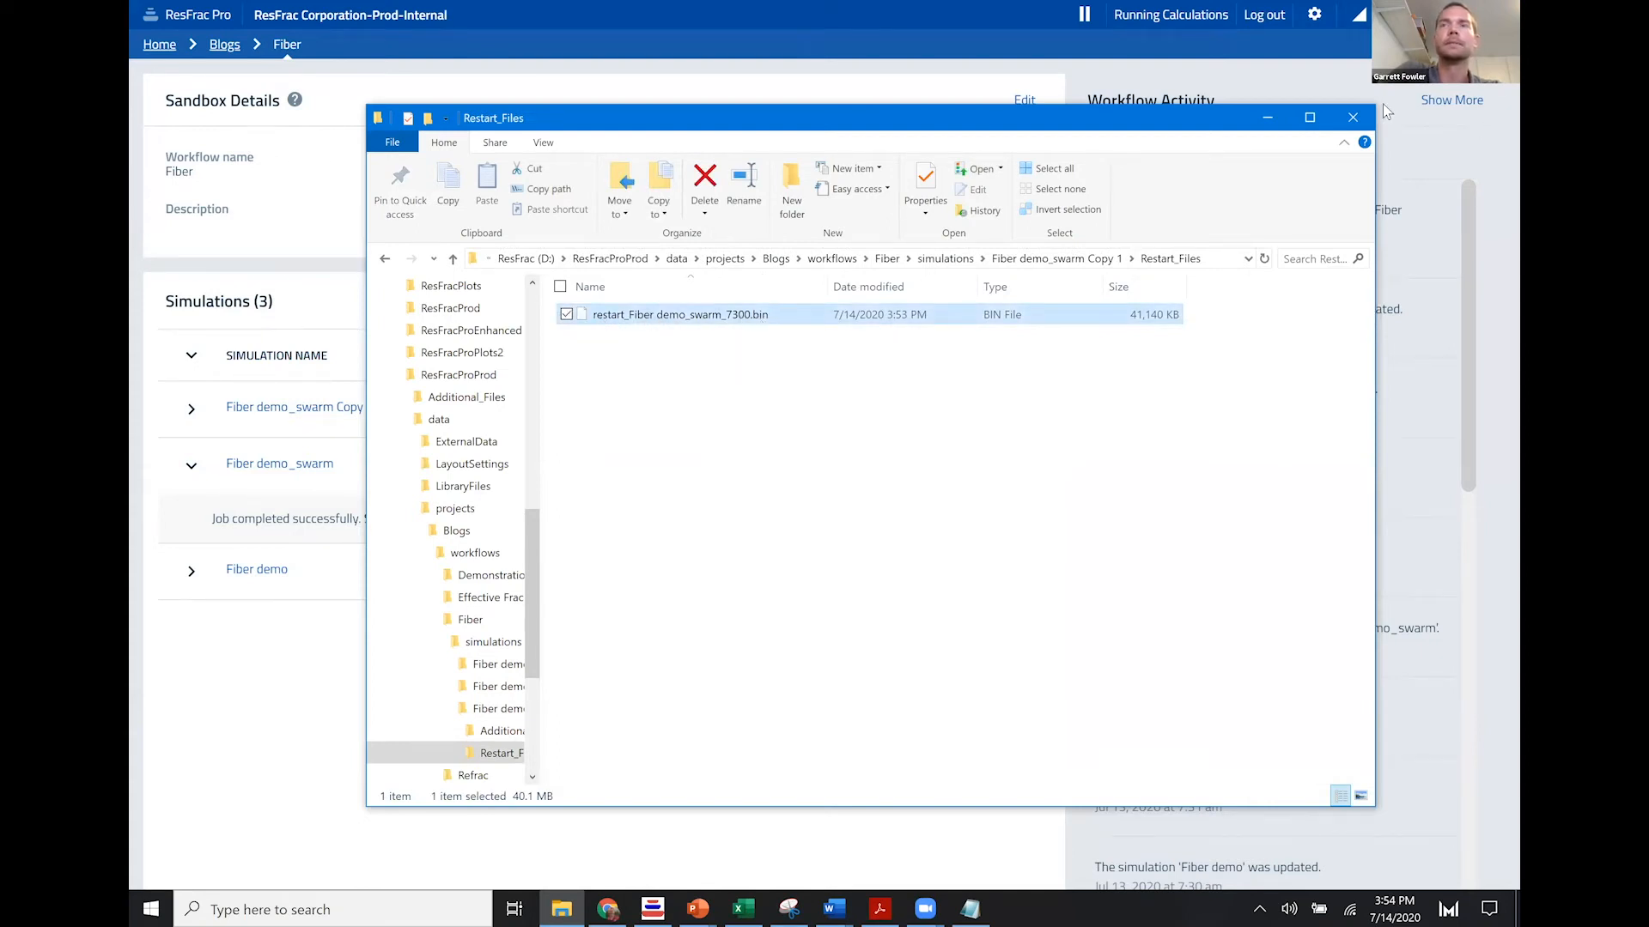
left_click(1352, 117)
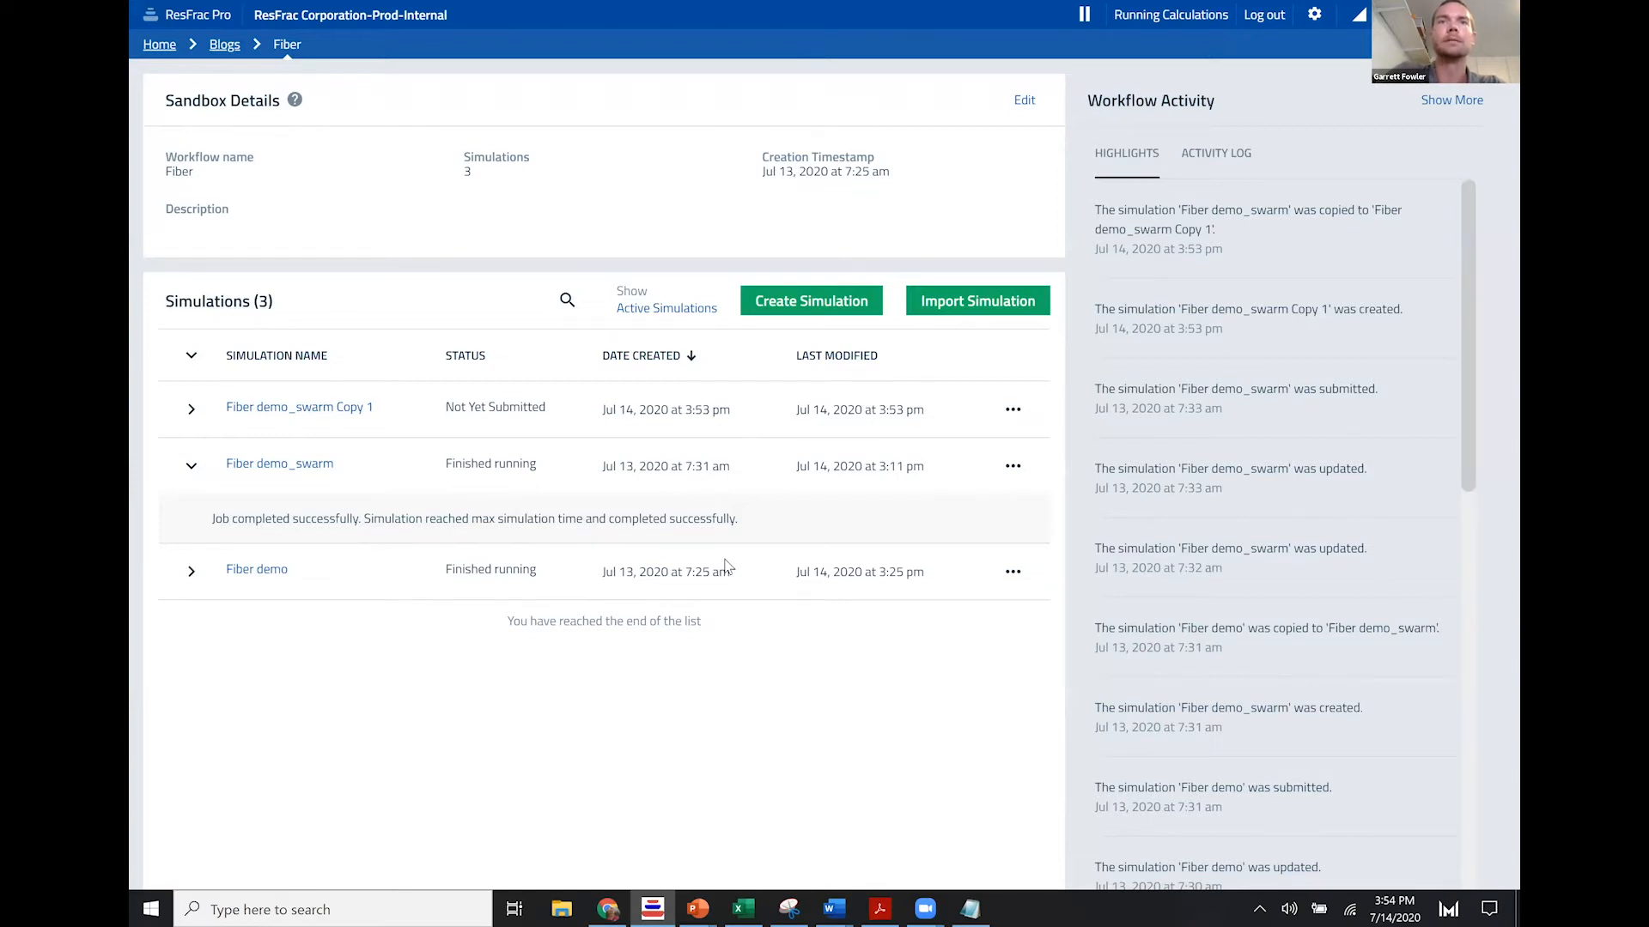
Step: Switch to the PowerPoint presentation and review the "Restart files" slide listing which parameters can be changed in a restart
key("alt+Tab")
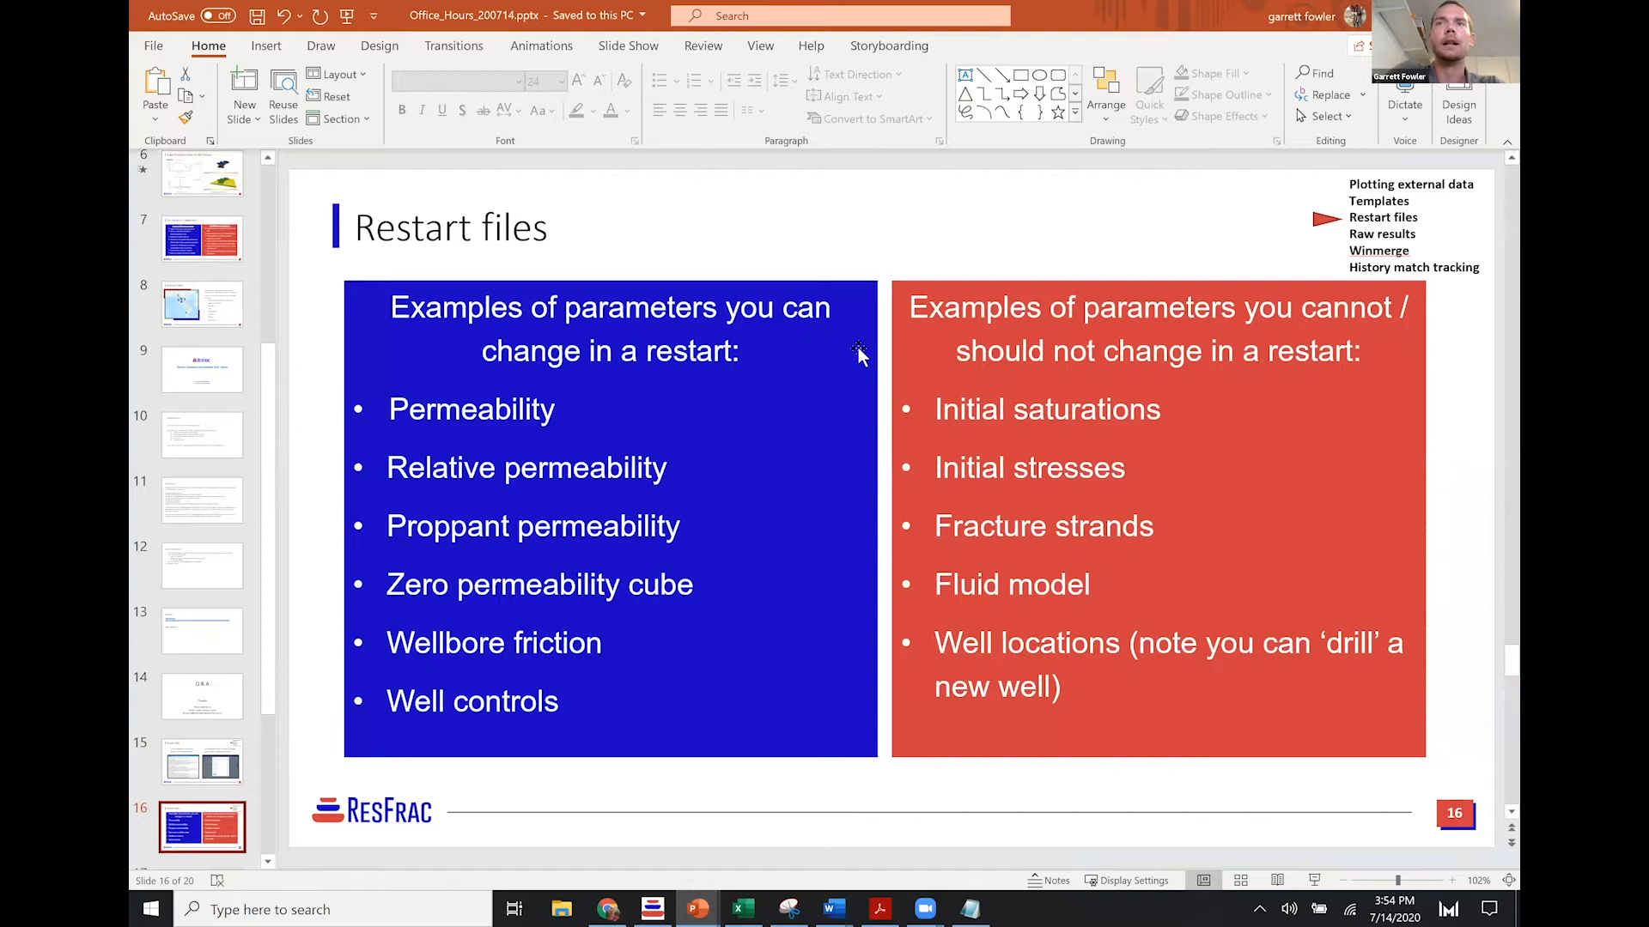
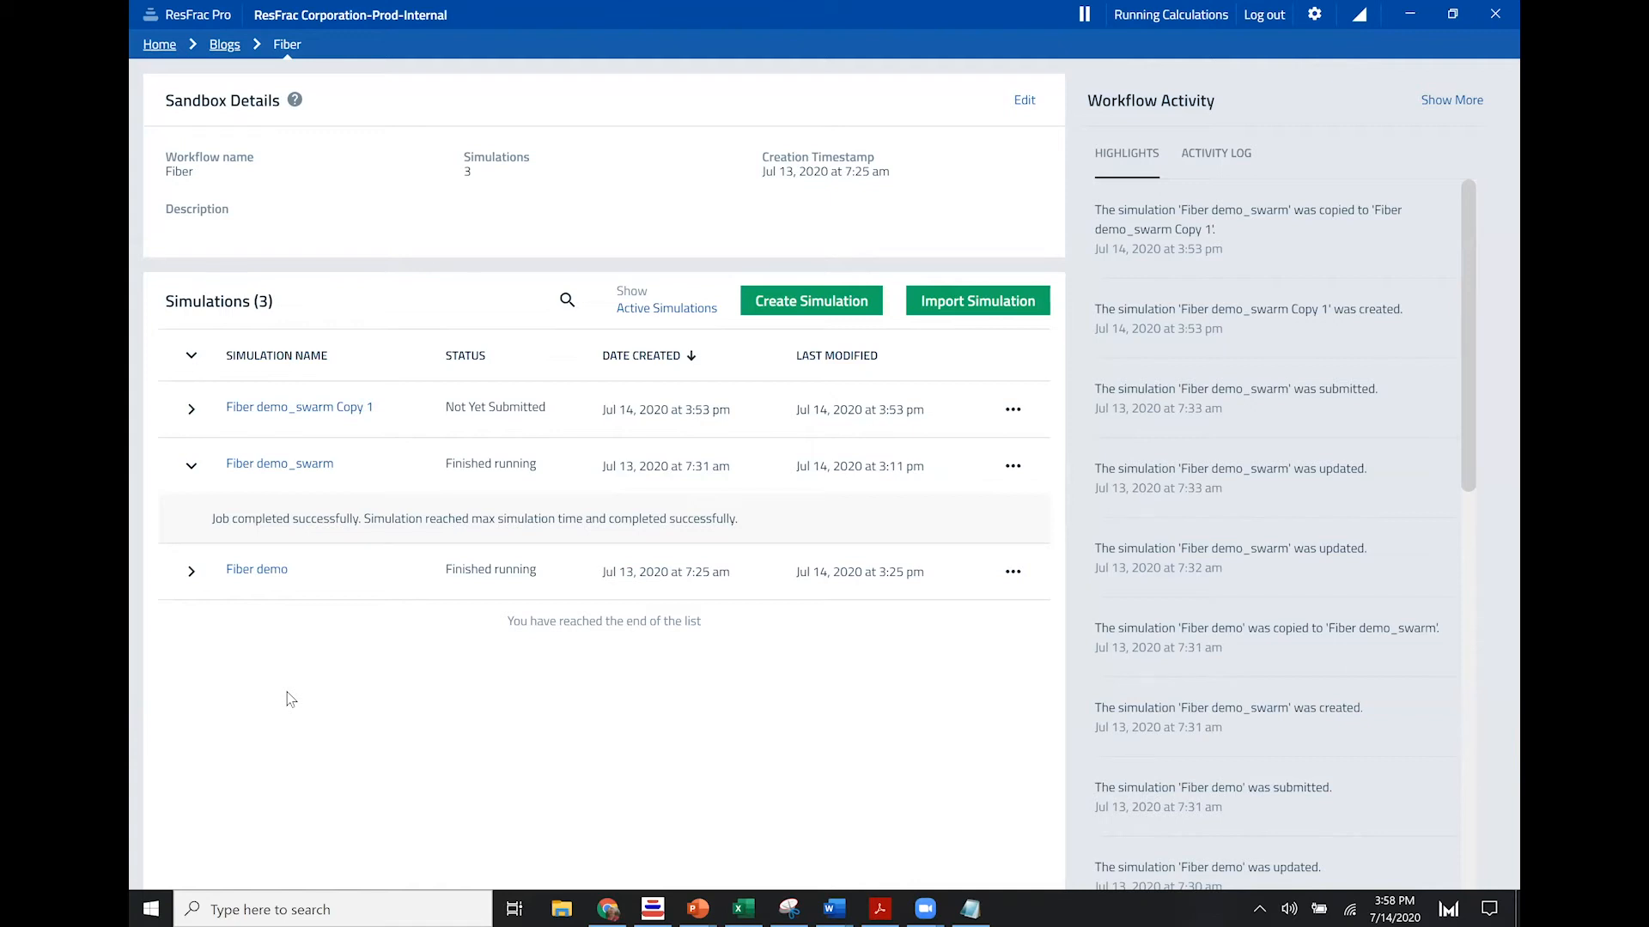
Step: Back in ResFrac Pro, open Fiber demo_swarm Copy 1 in the simulation builder and go to its Well Controls
left_click(290, 700)
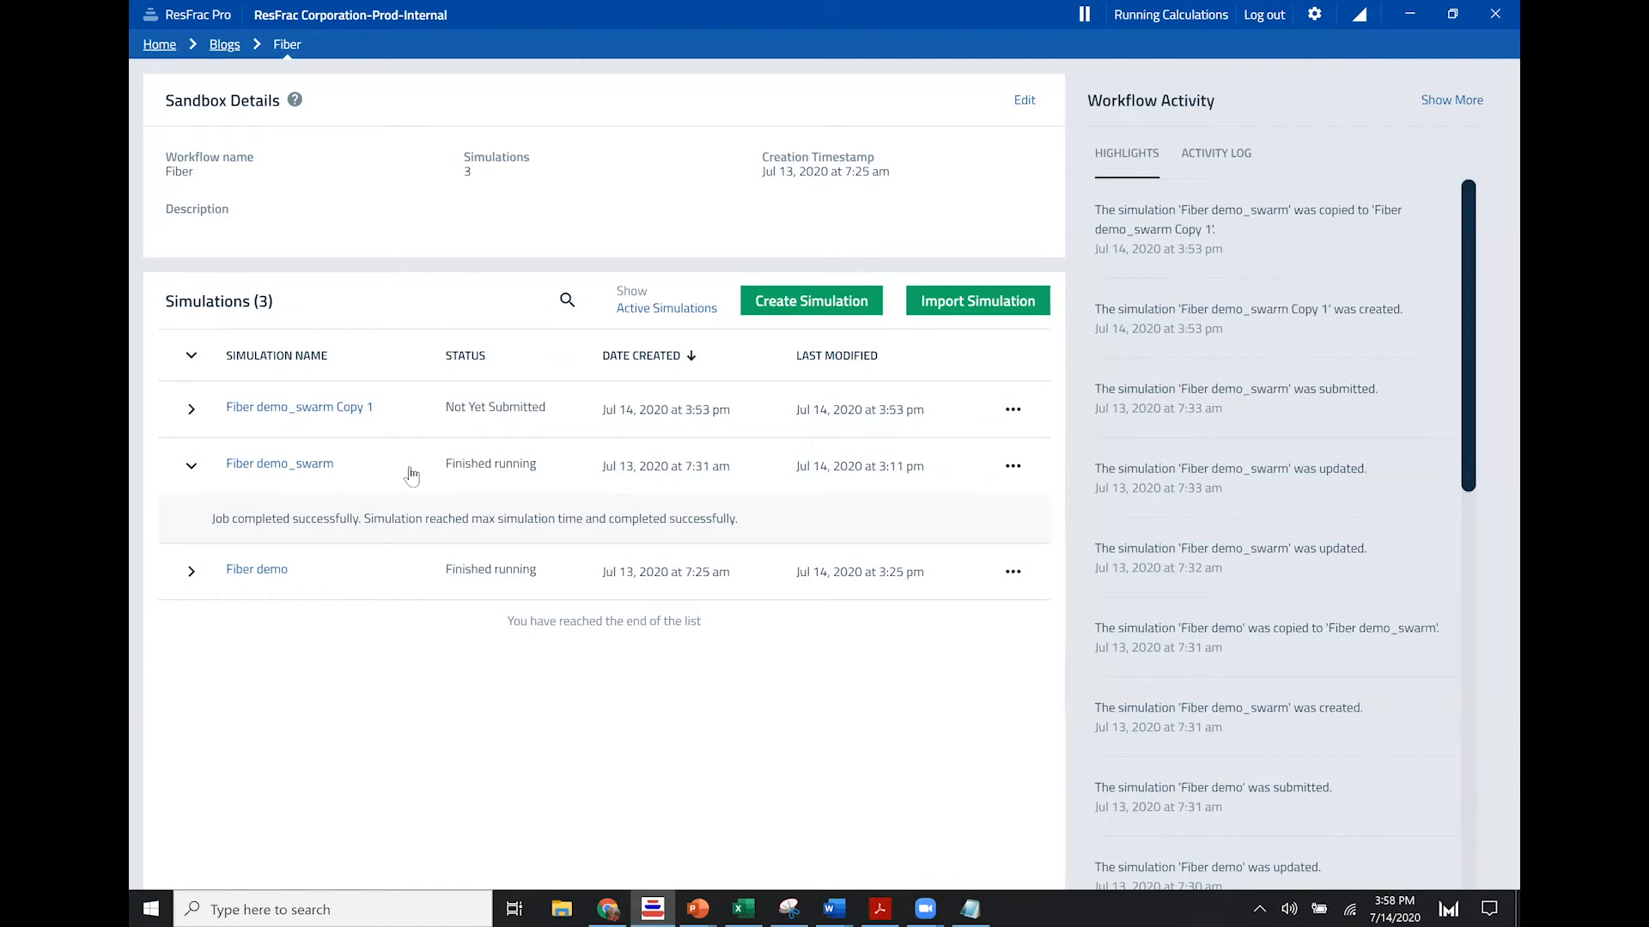
right_click(326, 411)
left_click(408, 362)
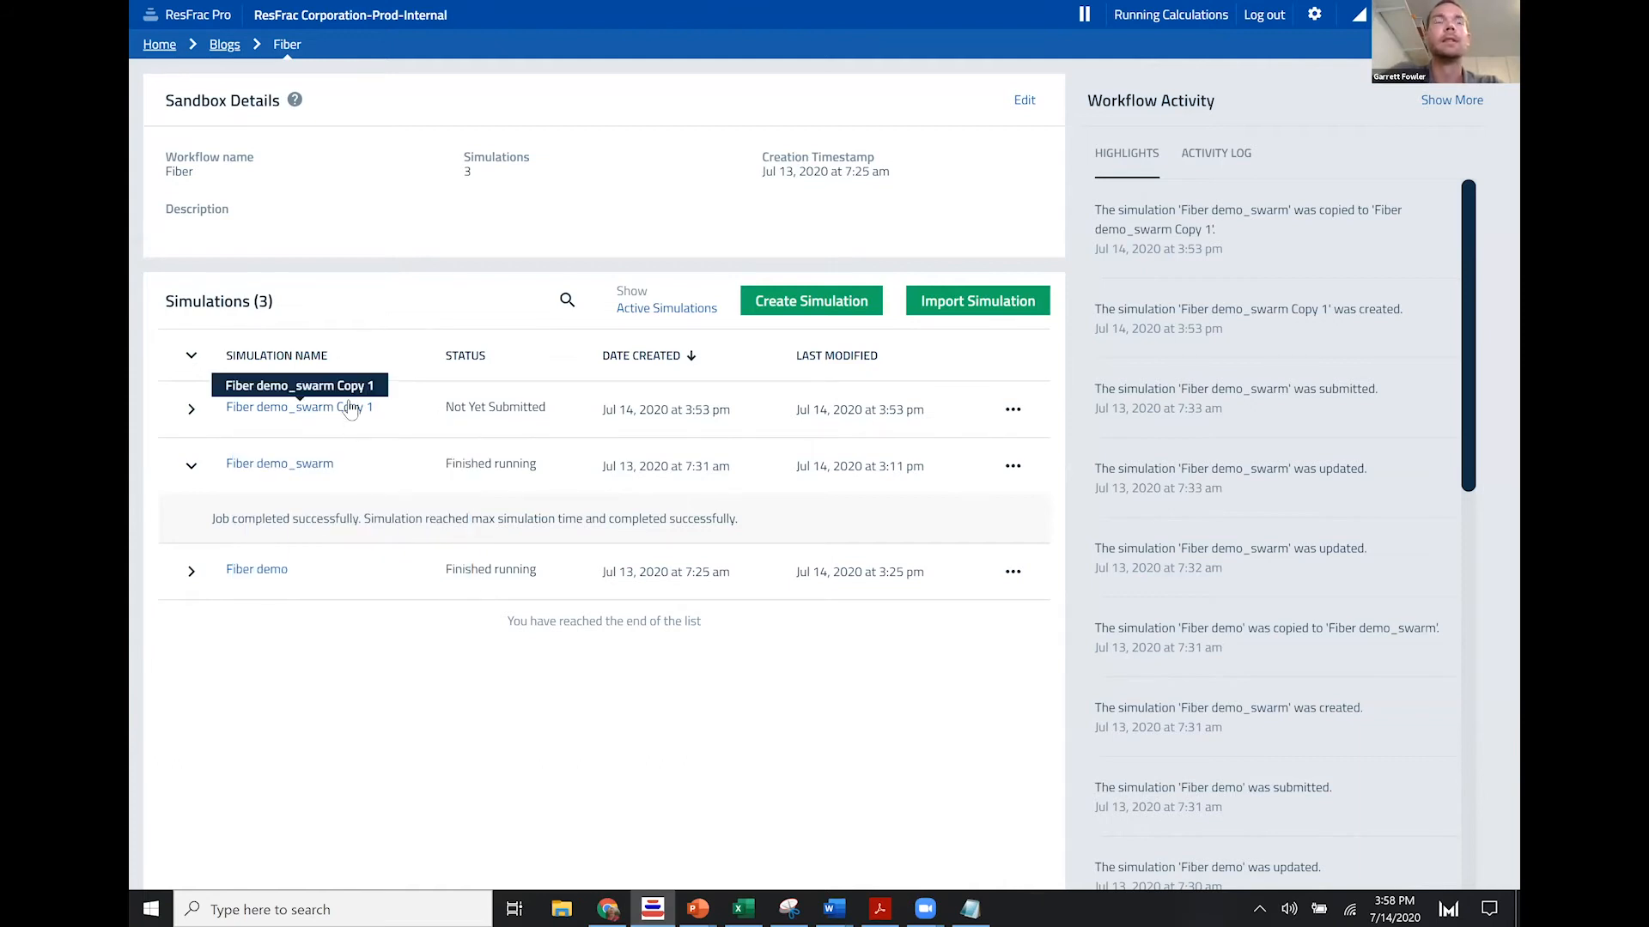
right_click(275, 412)
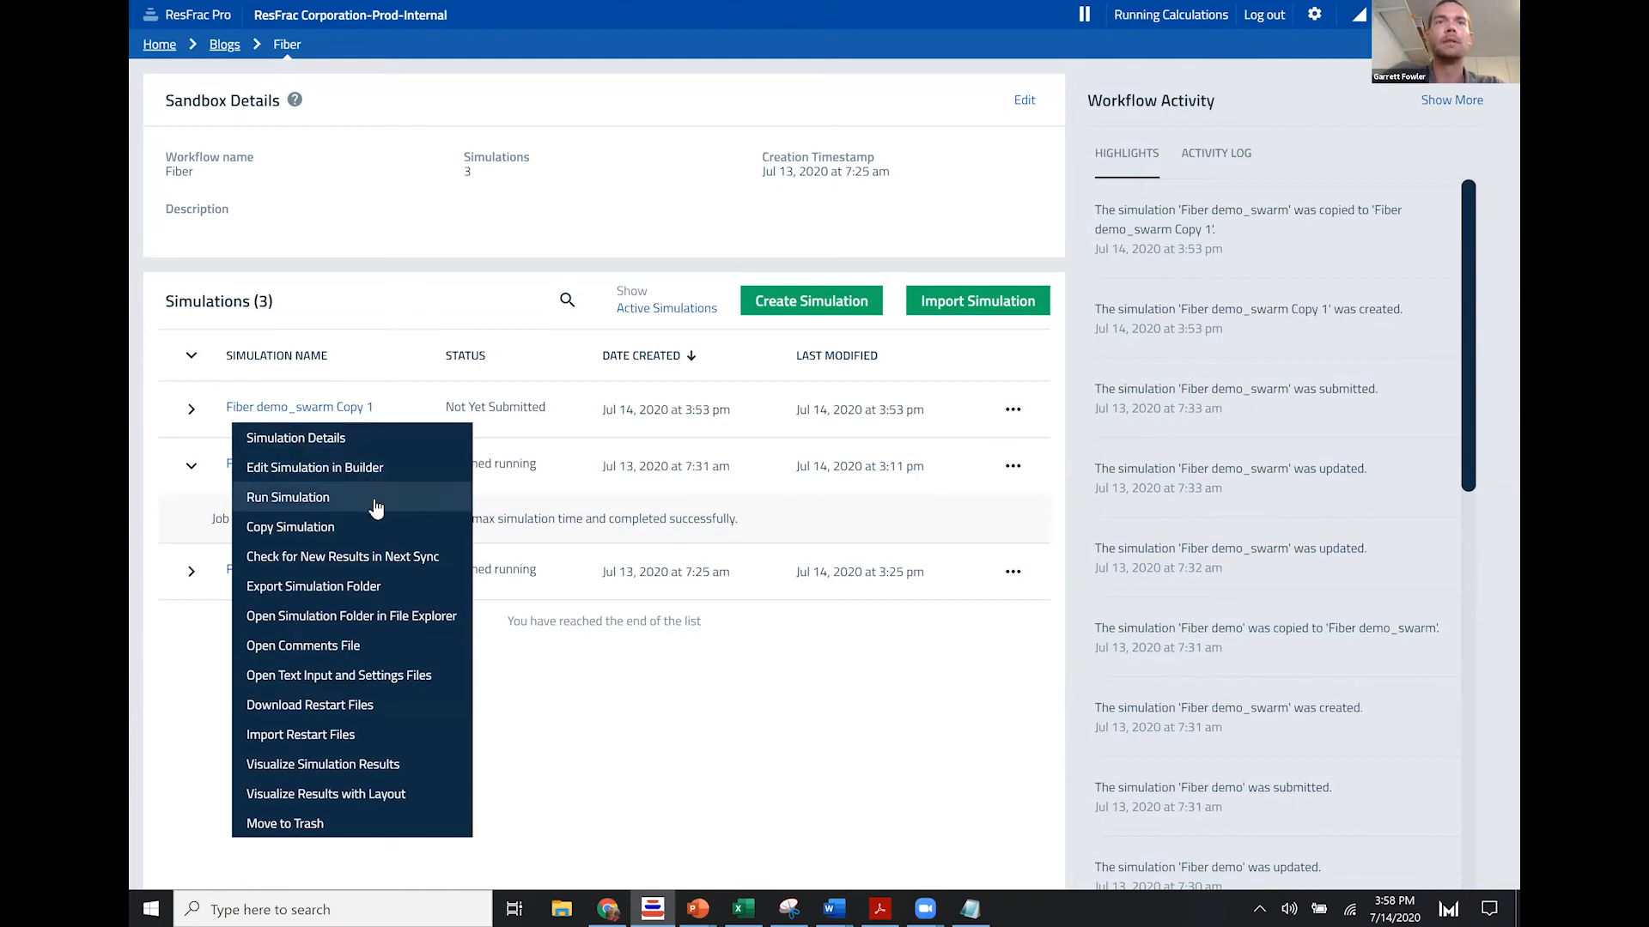
left_click(365, 467)
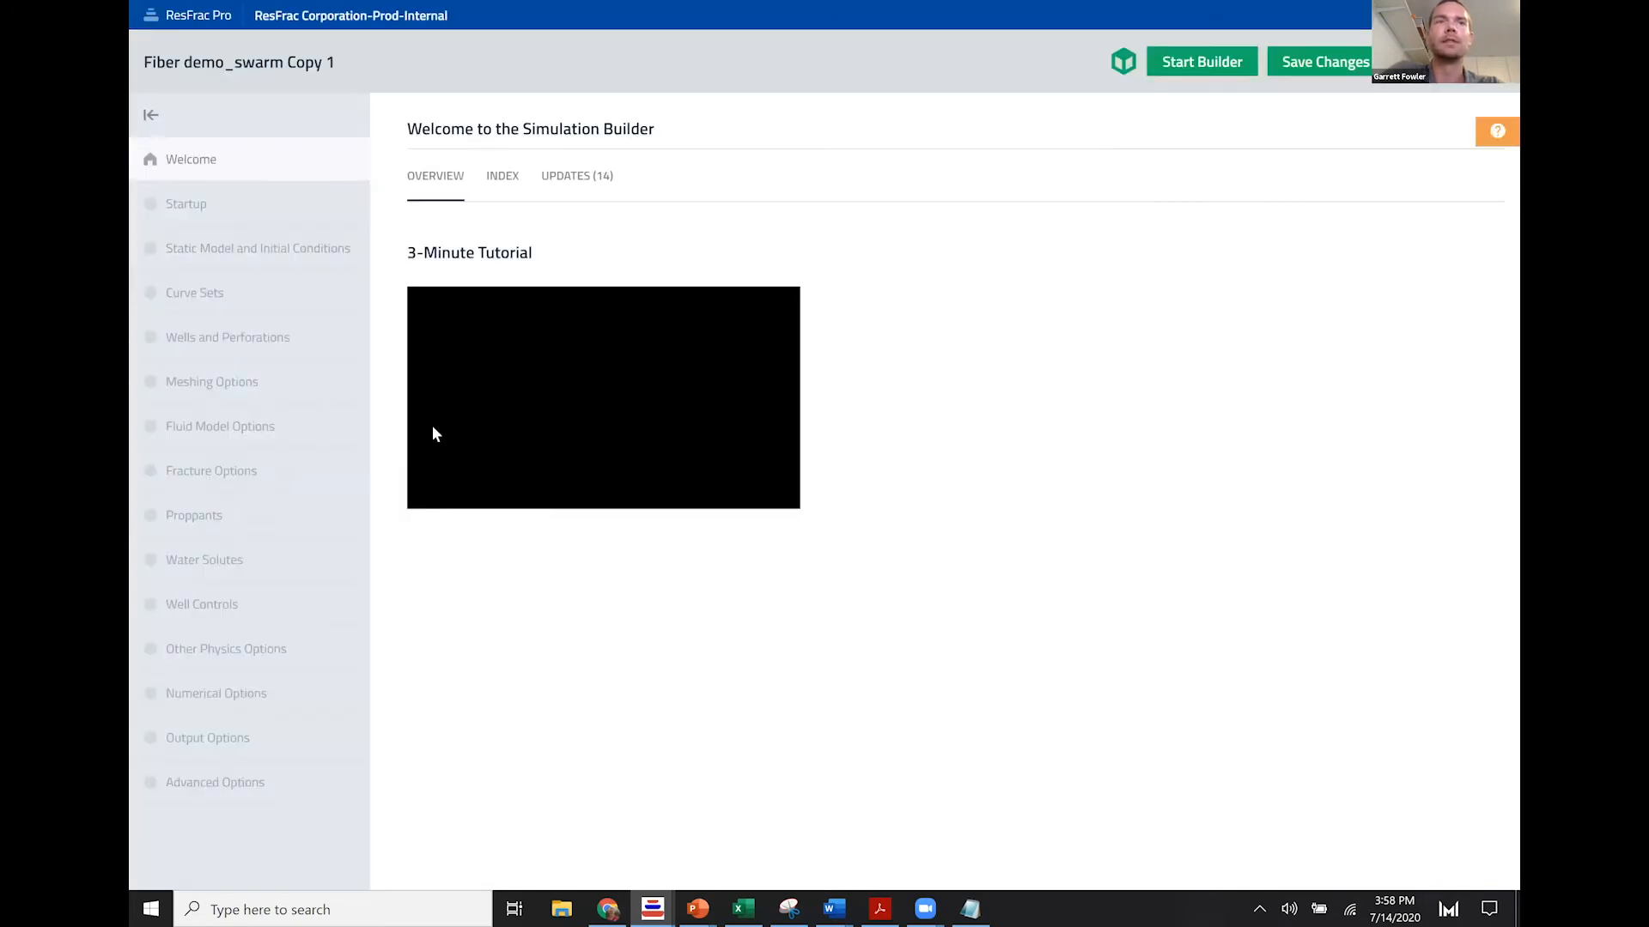
left_click(175, 608)
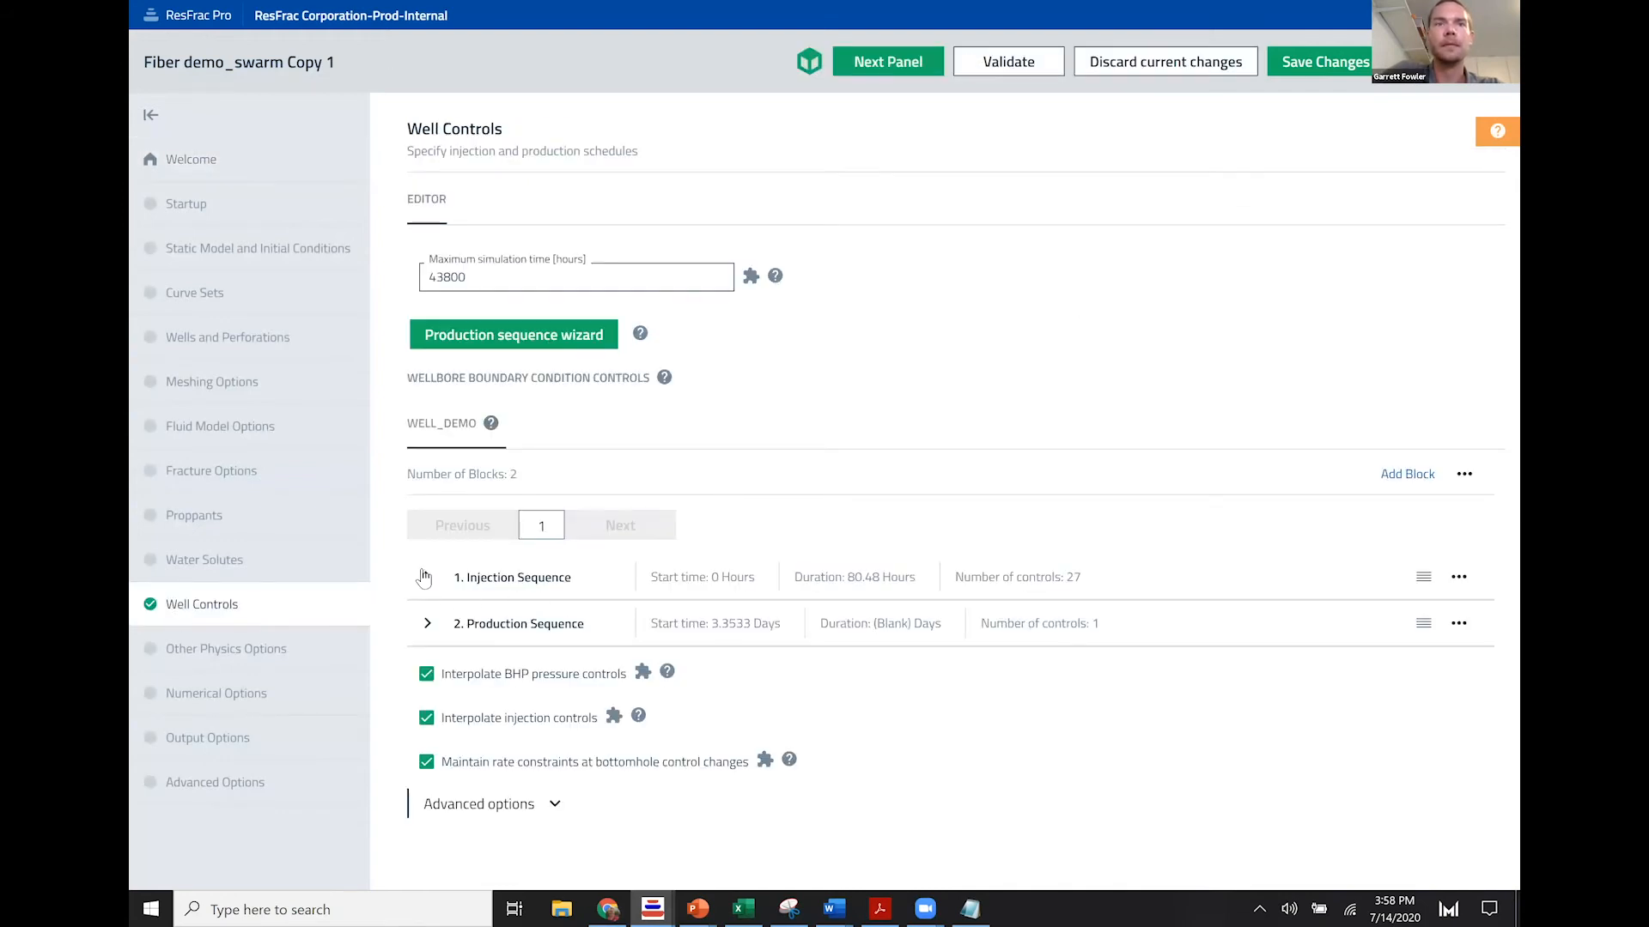
Step: Expand the Injection Sequence block and highlight its final control record, the "Isolate wellbore" entry in row 27
left_click(795, 576)
scroll(820, 552, "down", 5)
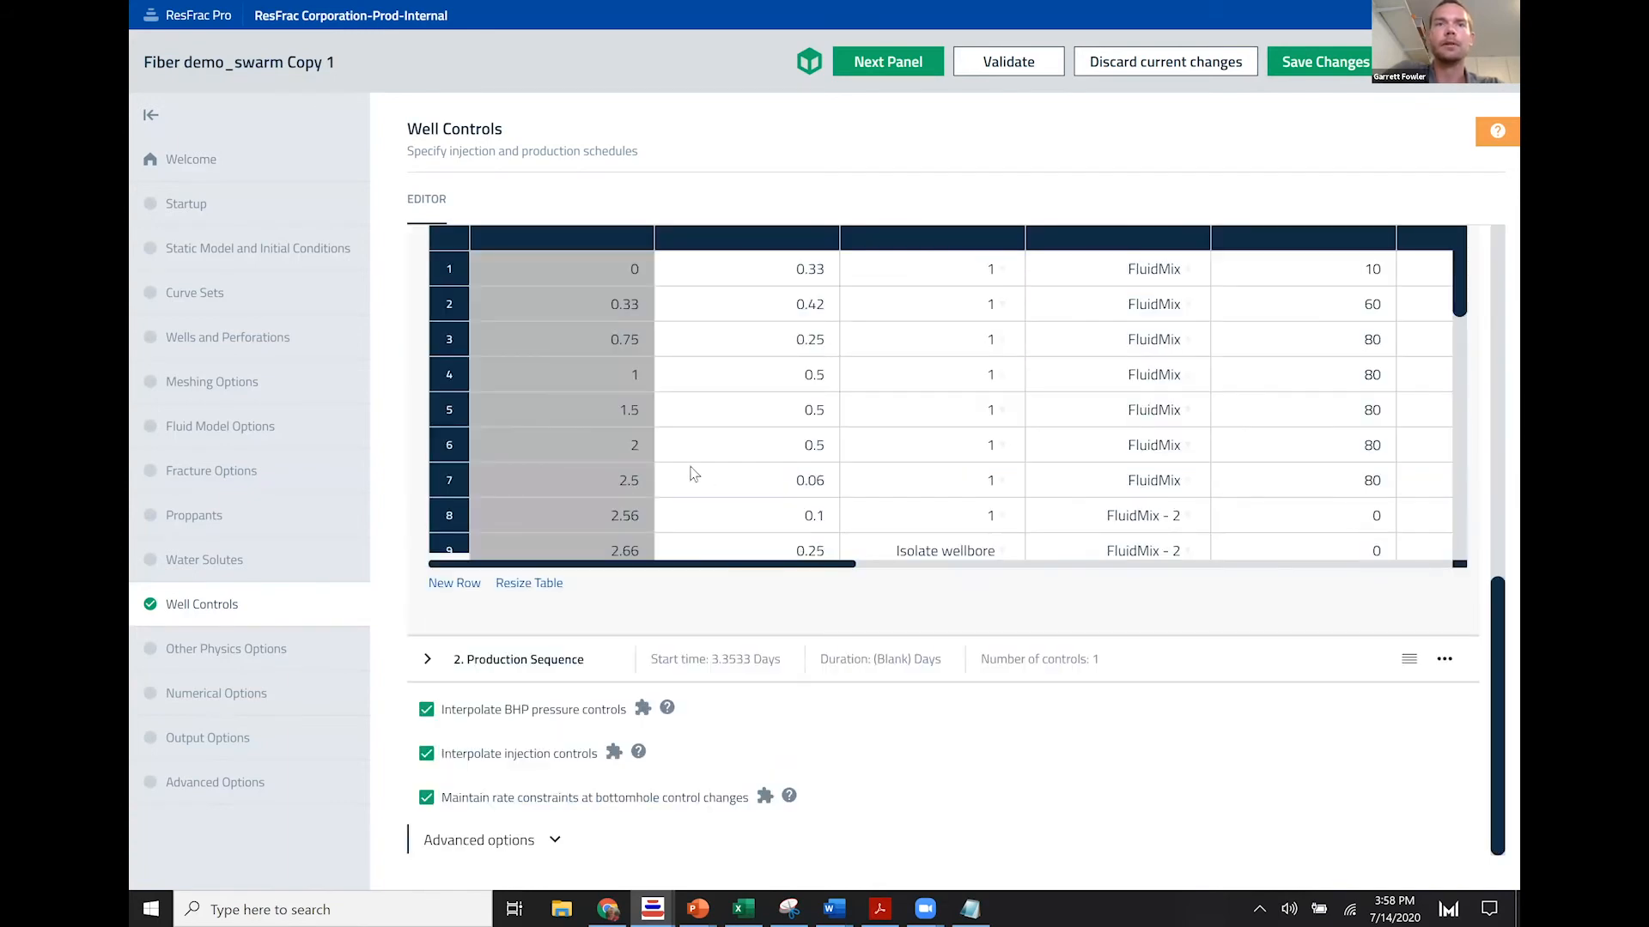
scroll(696, 461, "down", 6)
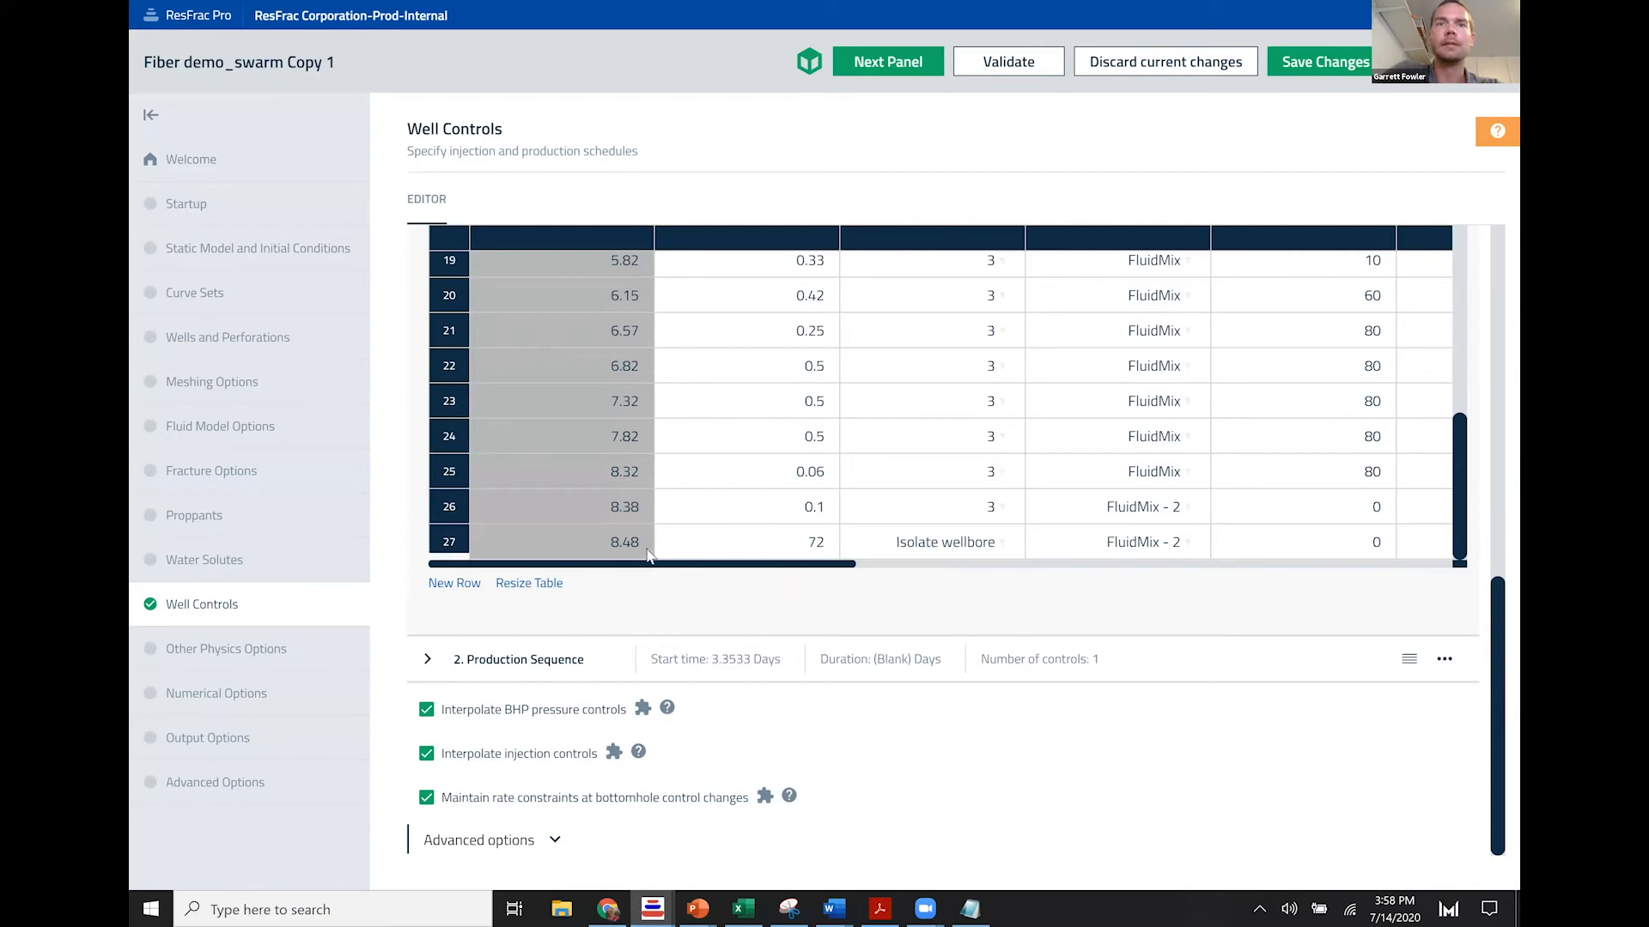
left_click_drag(720, 551, 1008, 550)
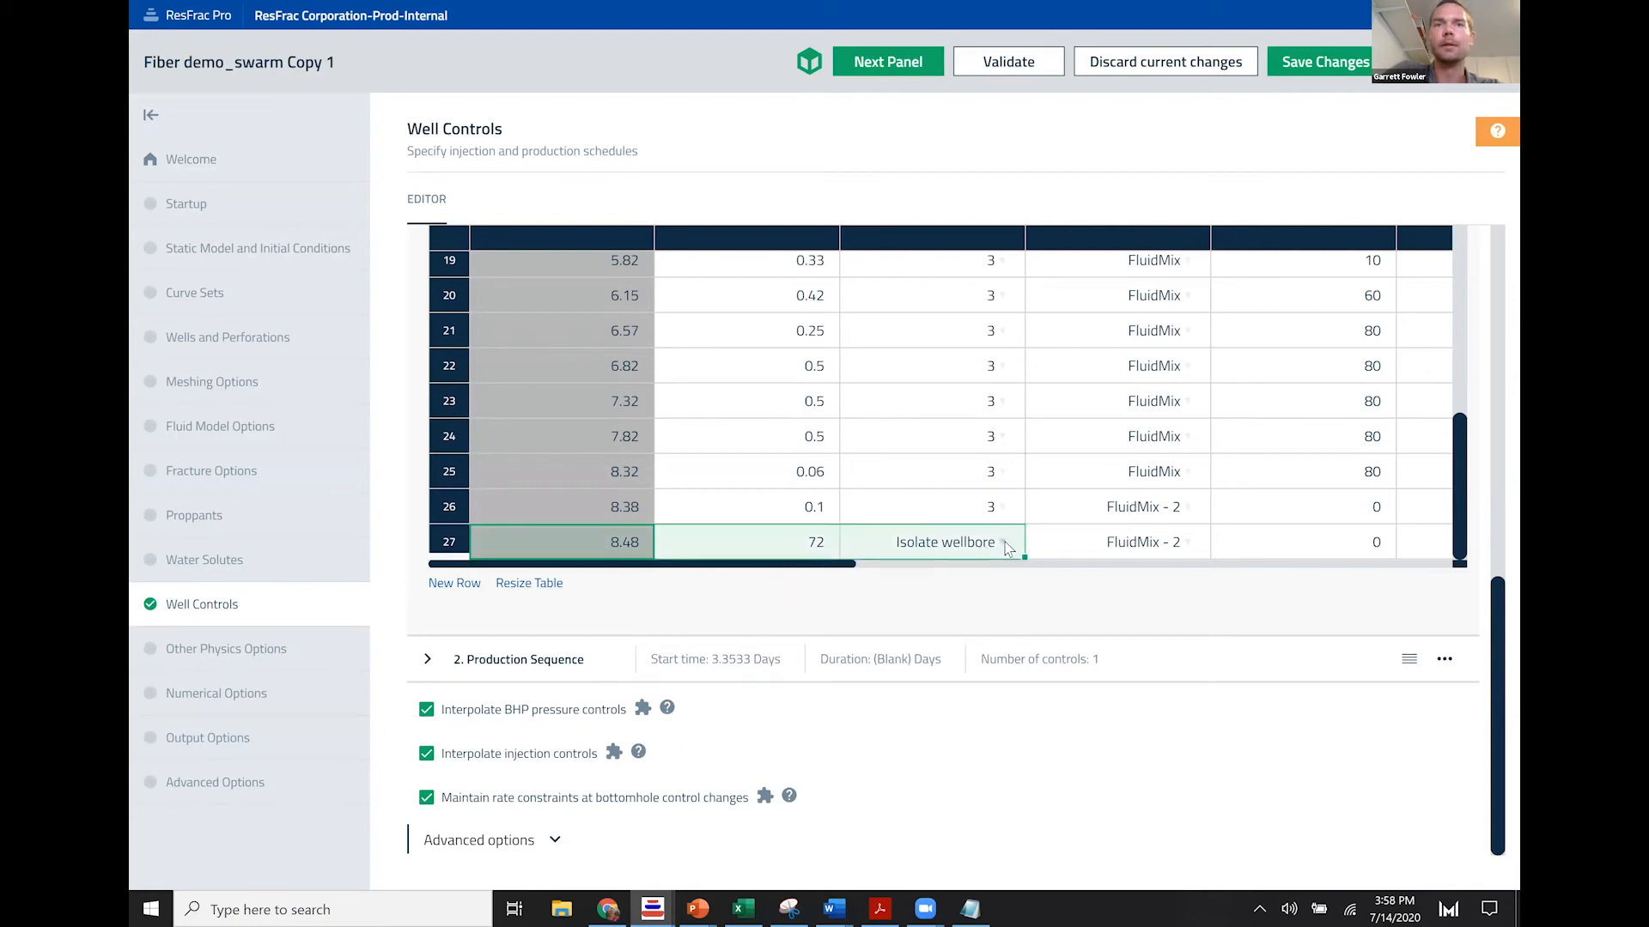
left_click(894, 589)
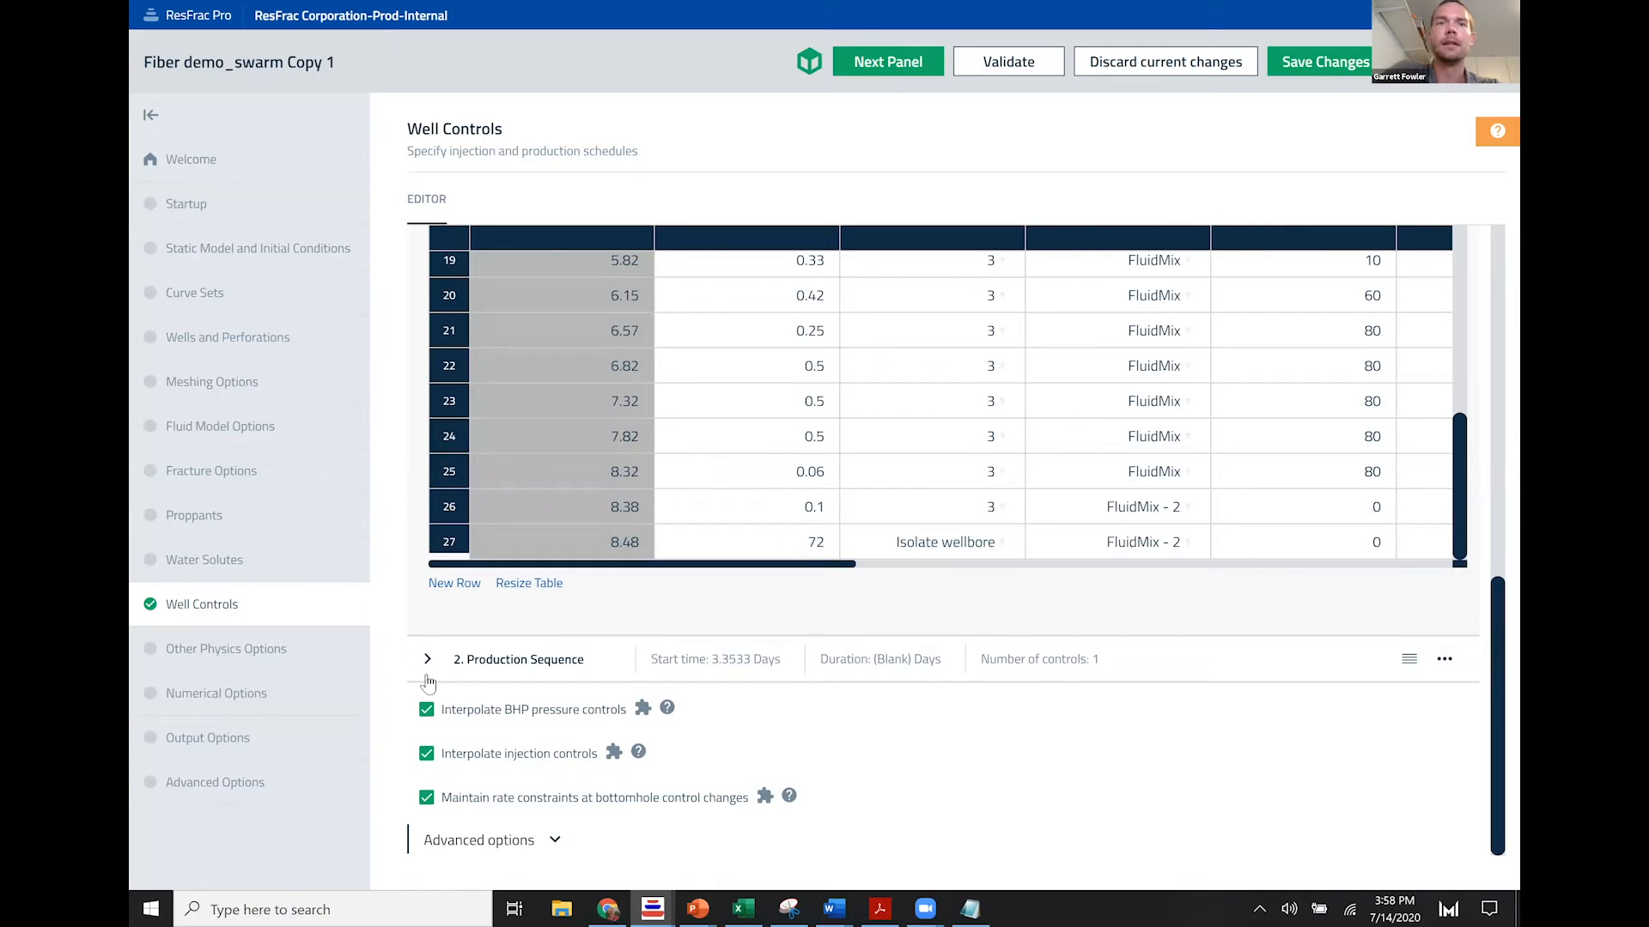
Step: Expand the Production Sequence block and set the duration of the Injection Sequence's final "Isolate wellbore" row to 70 hours
left_click(733, 672)
scroll(900, 655, "down", 2)
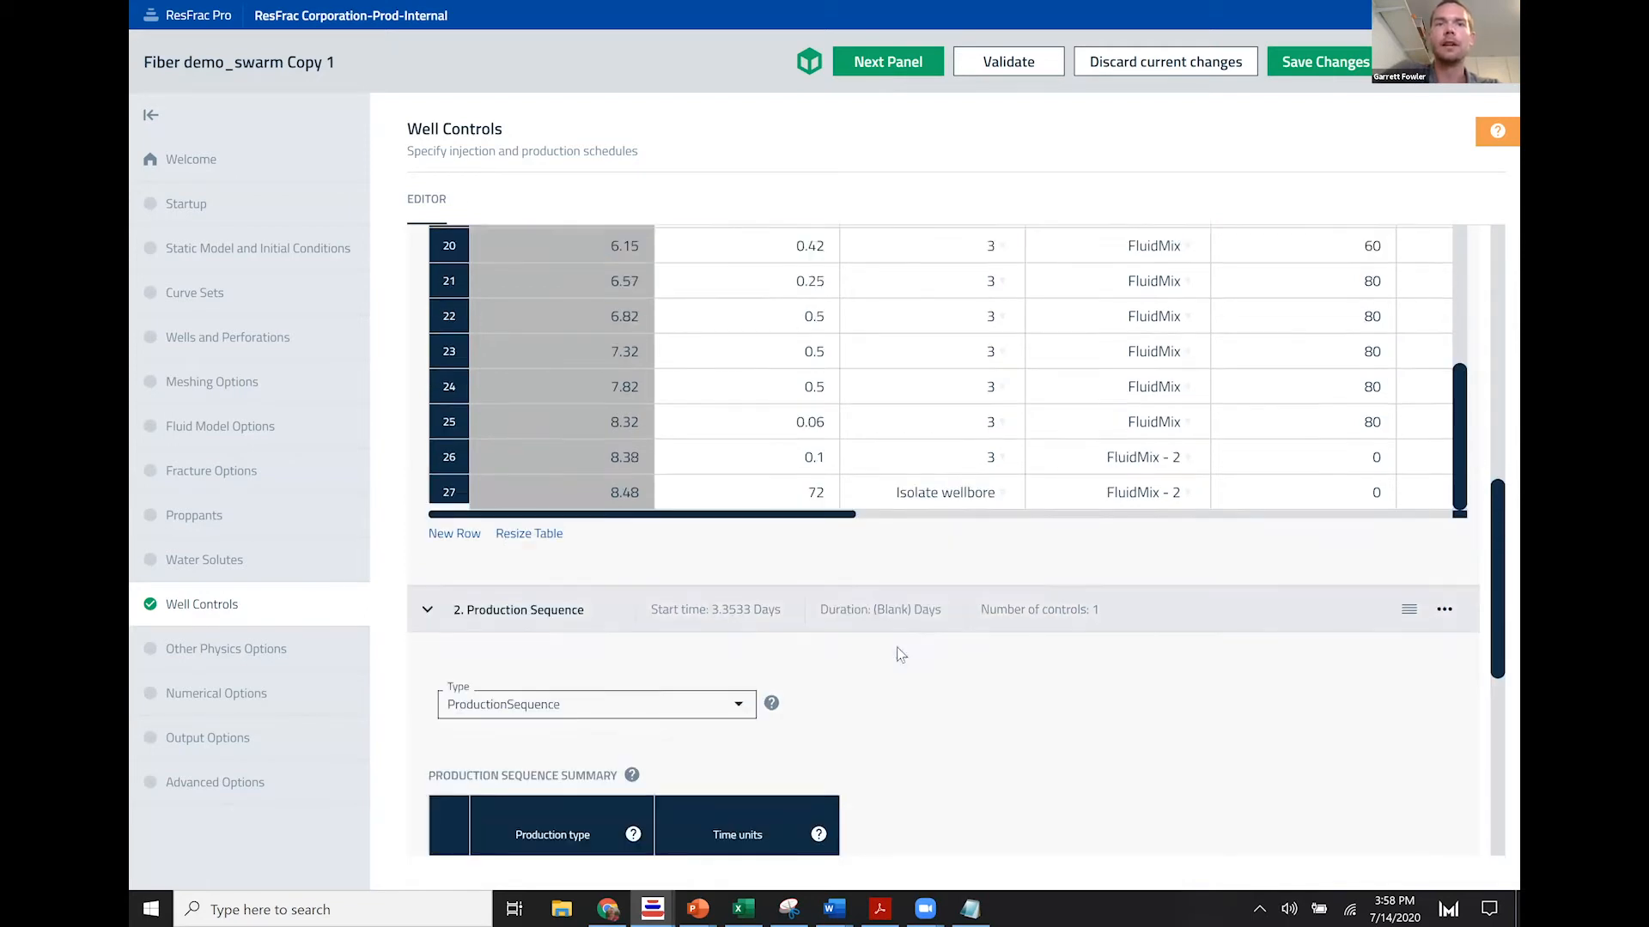
scroll(900, 654, "down", 2)
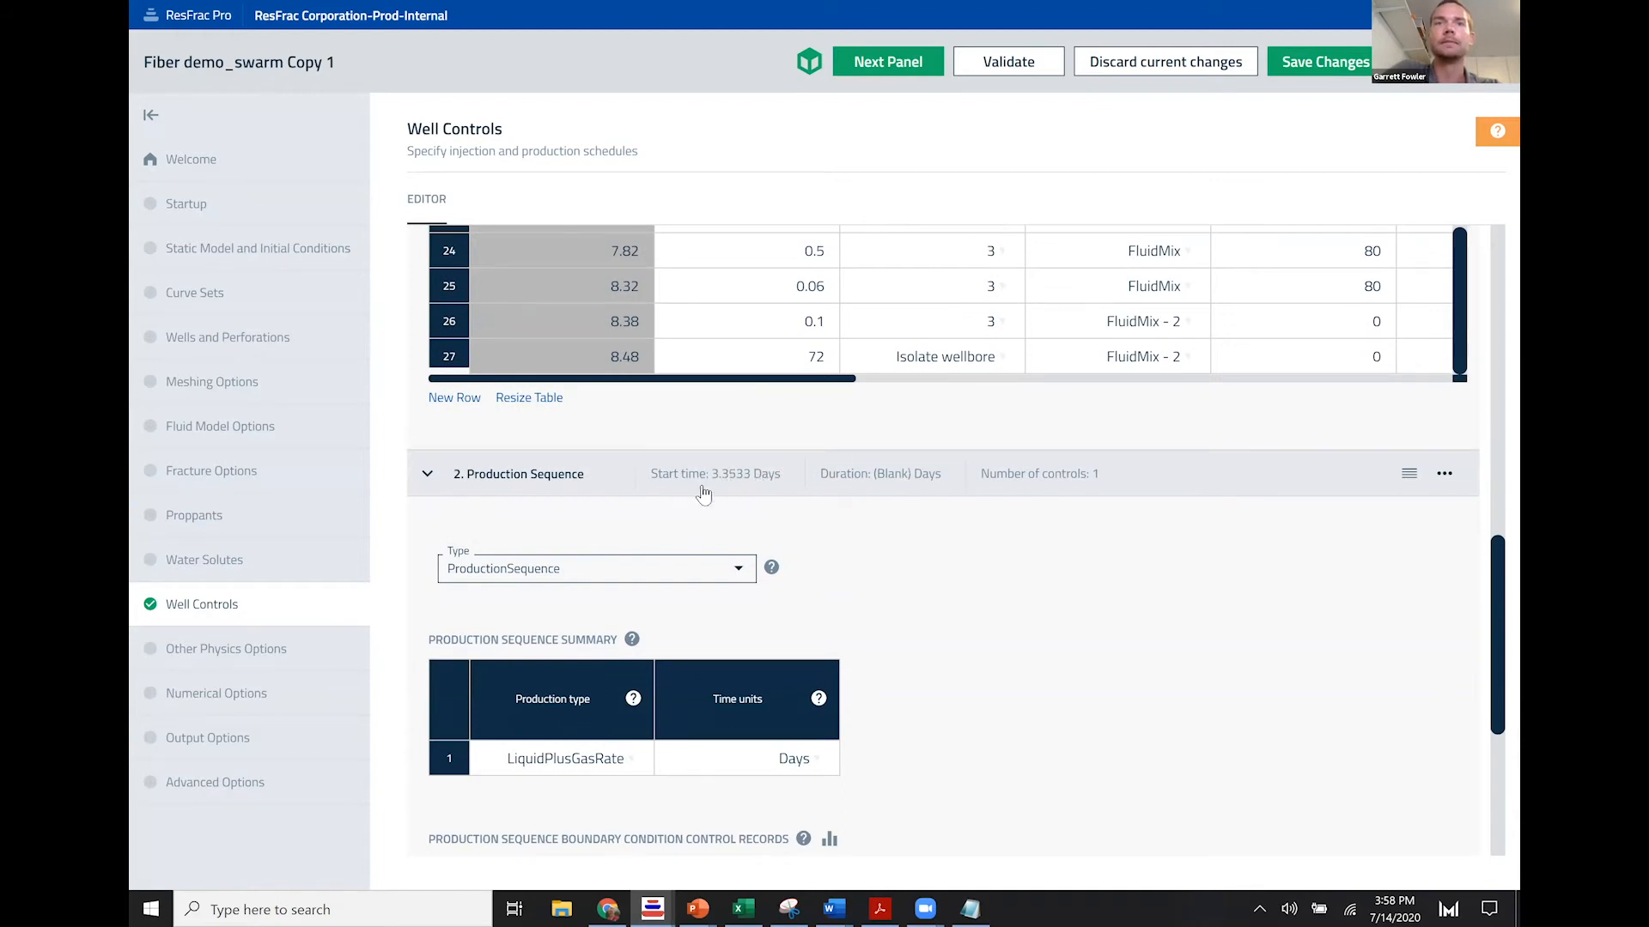
left_click(805, 358)
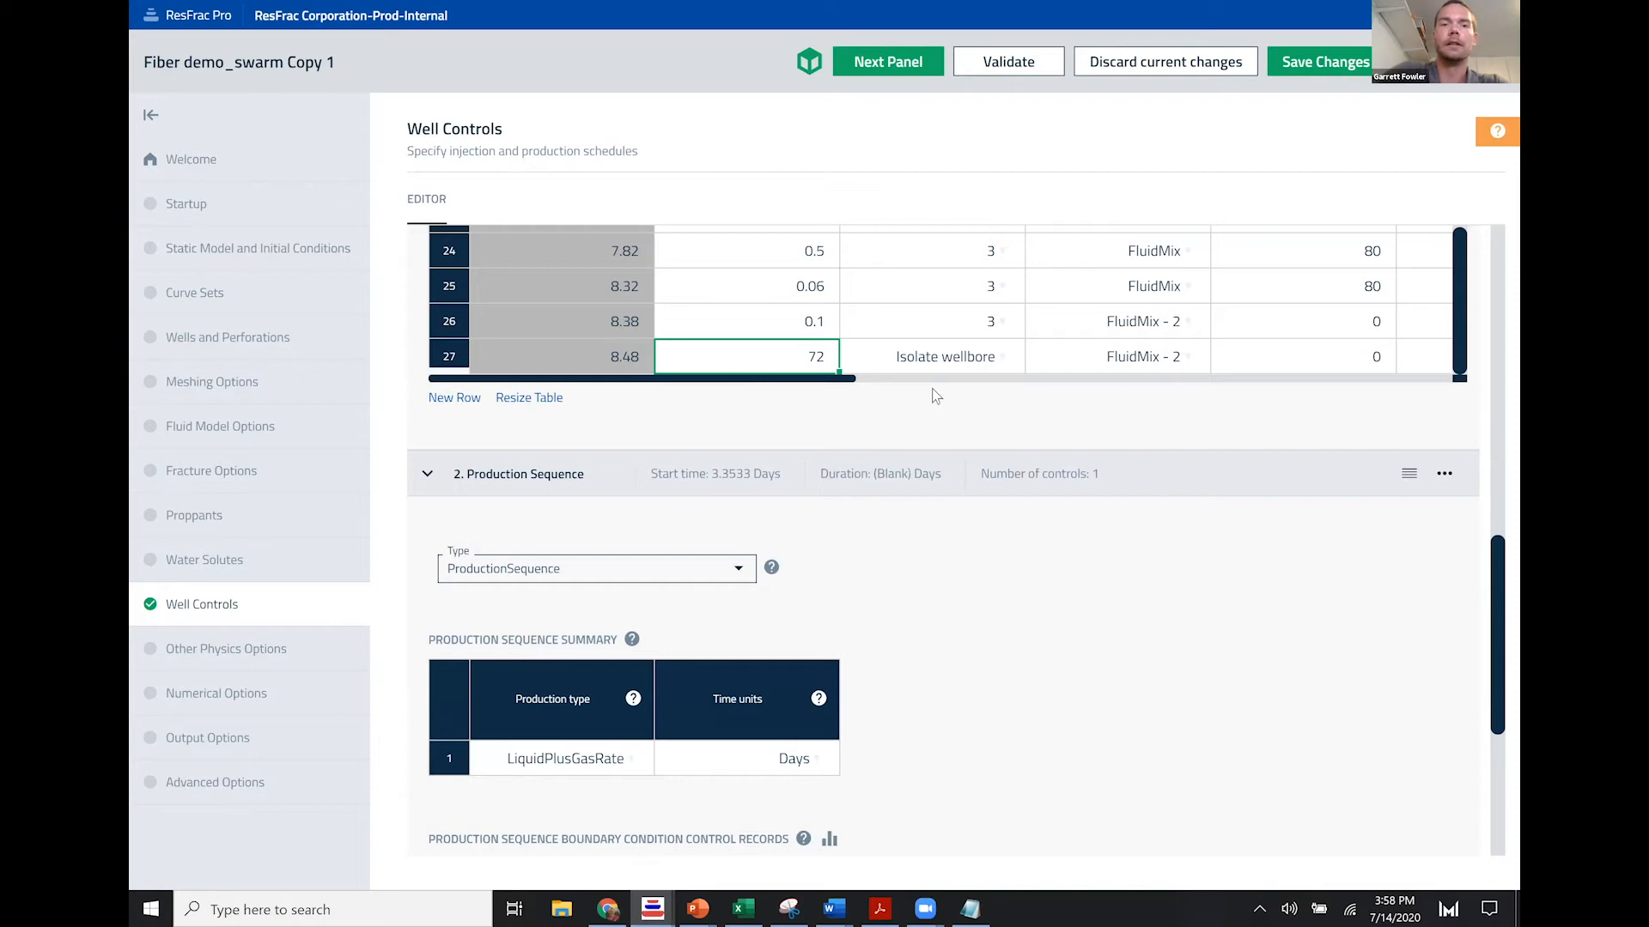
type("70")
key("Return")
left_click(410, 432)
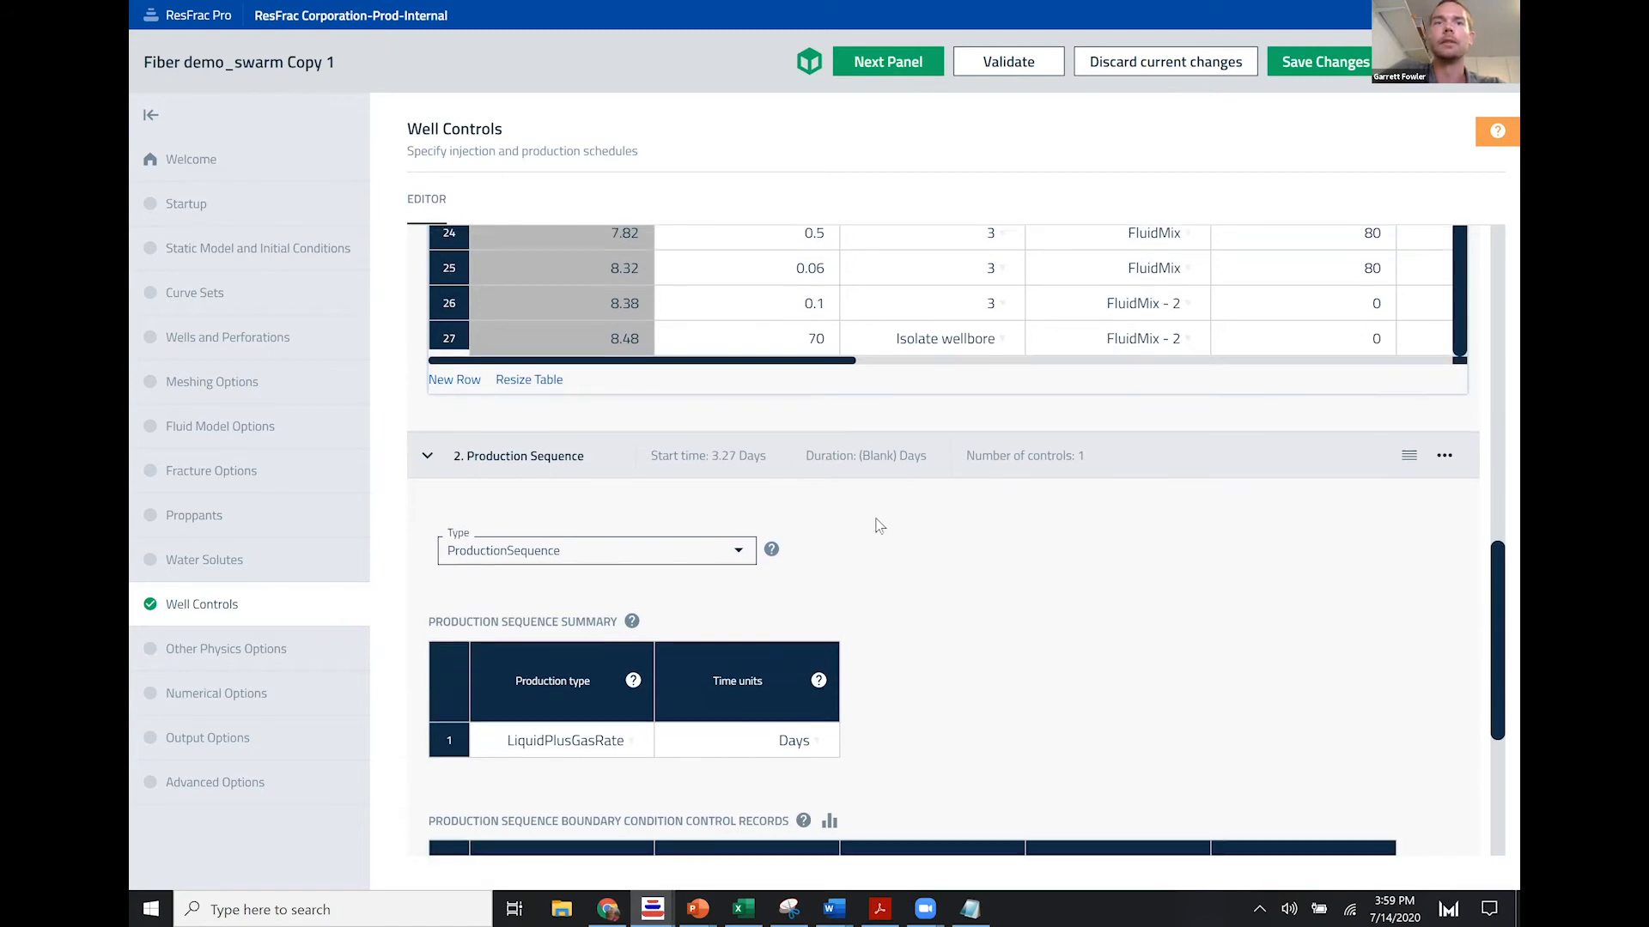
Step: Set the maximum production rate in the Production Sequence's boundary condition control record to 1500 bbl/day
scroll(877, 527, "down", 5)
left_click(979, 589)
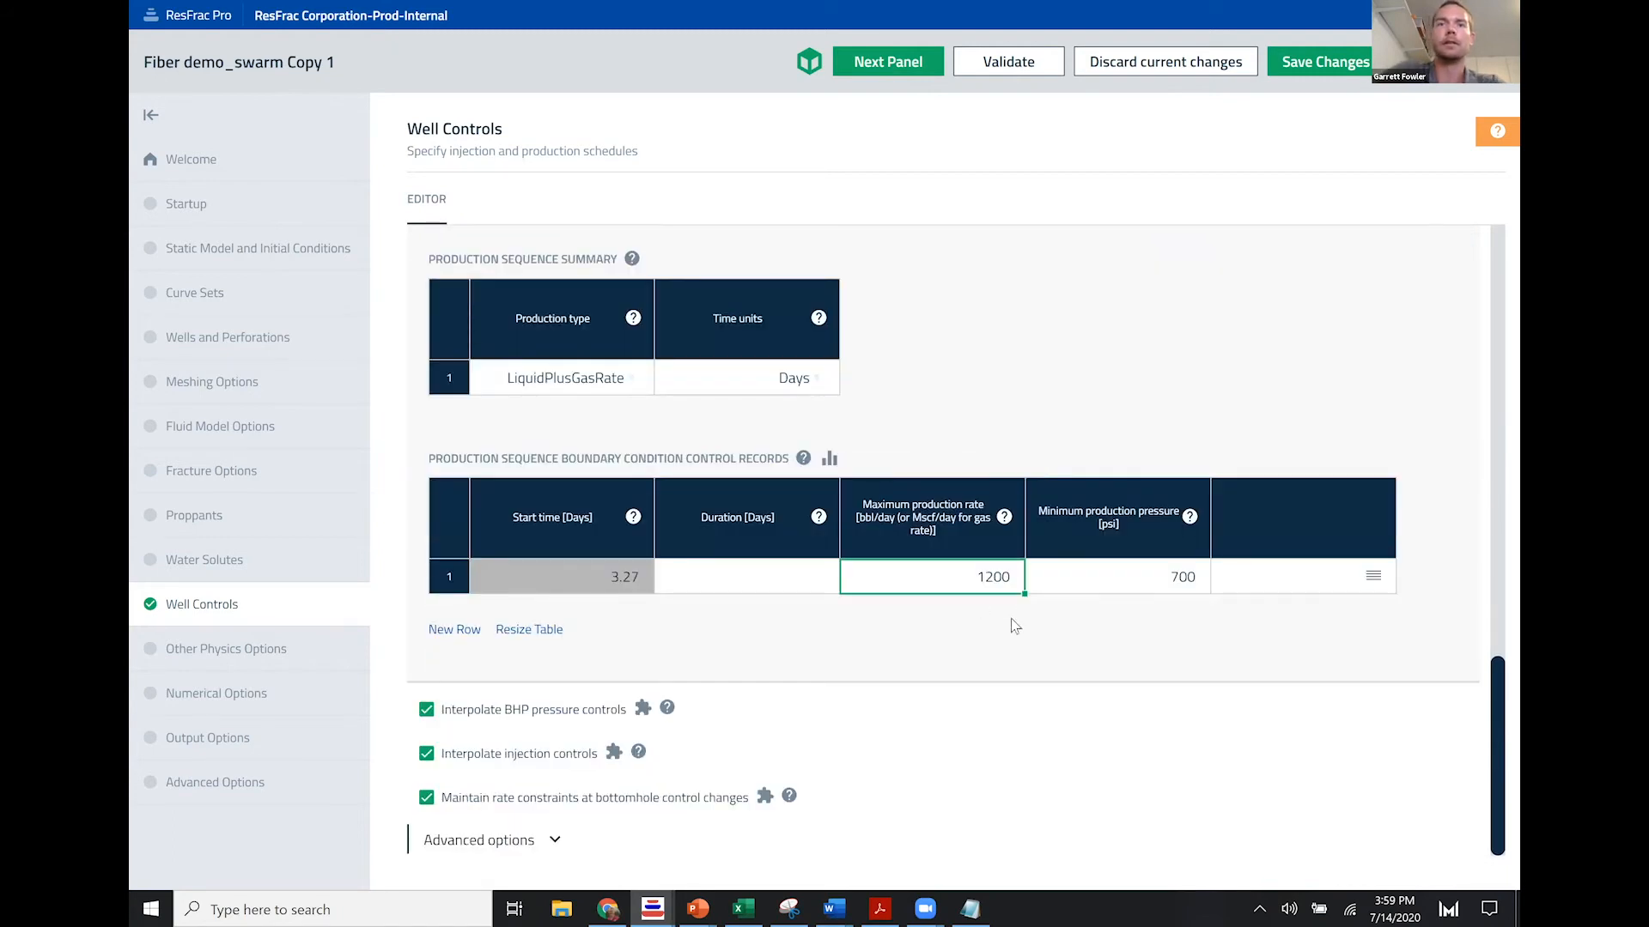
type("1500")
key("Tab")
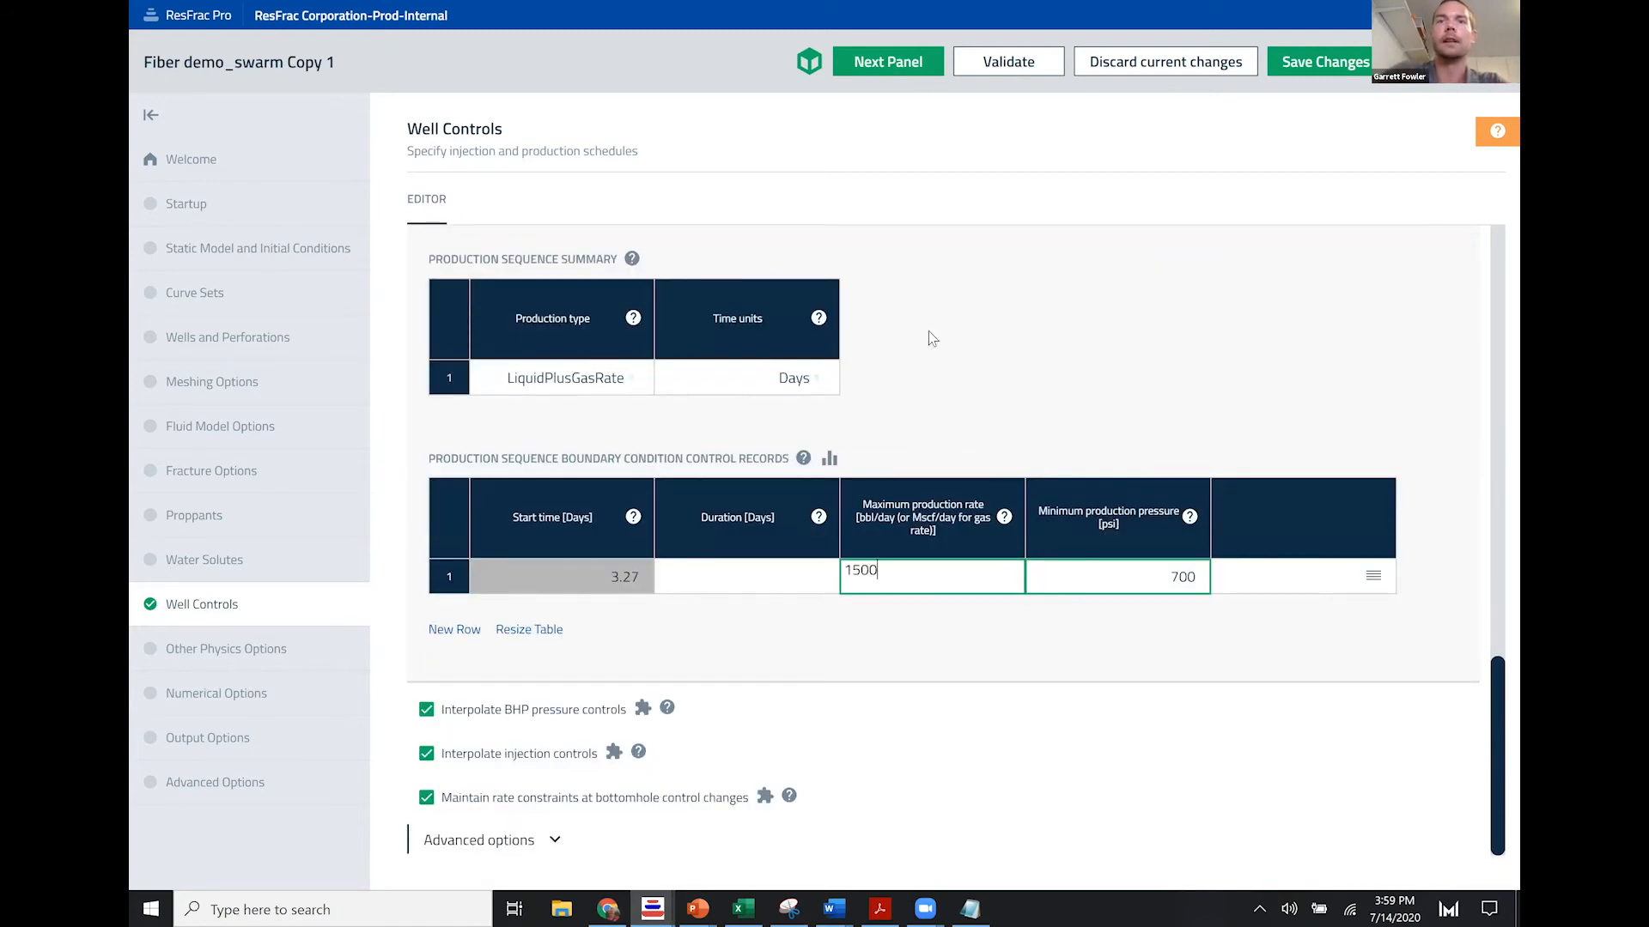
Step: Set the duration of the Injection Sequence's final "Isolate wellbore" row to 24 hours and check the Production Sequence's start time
left_click(1078, 408)
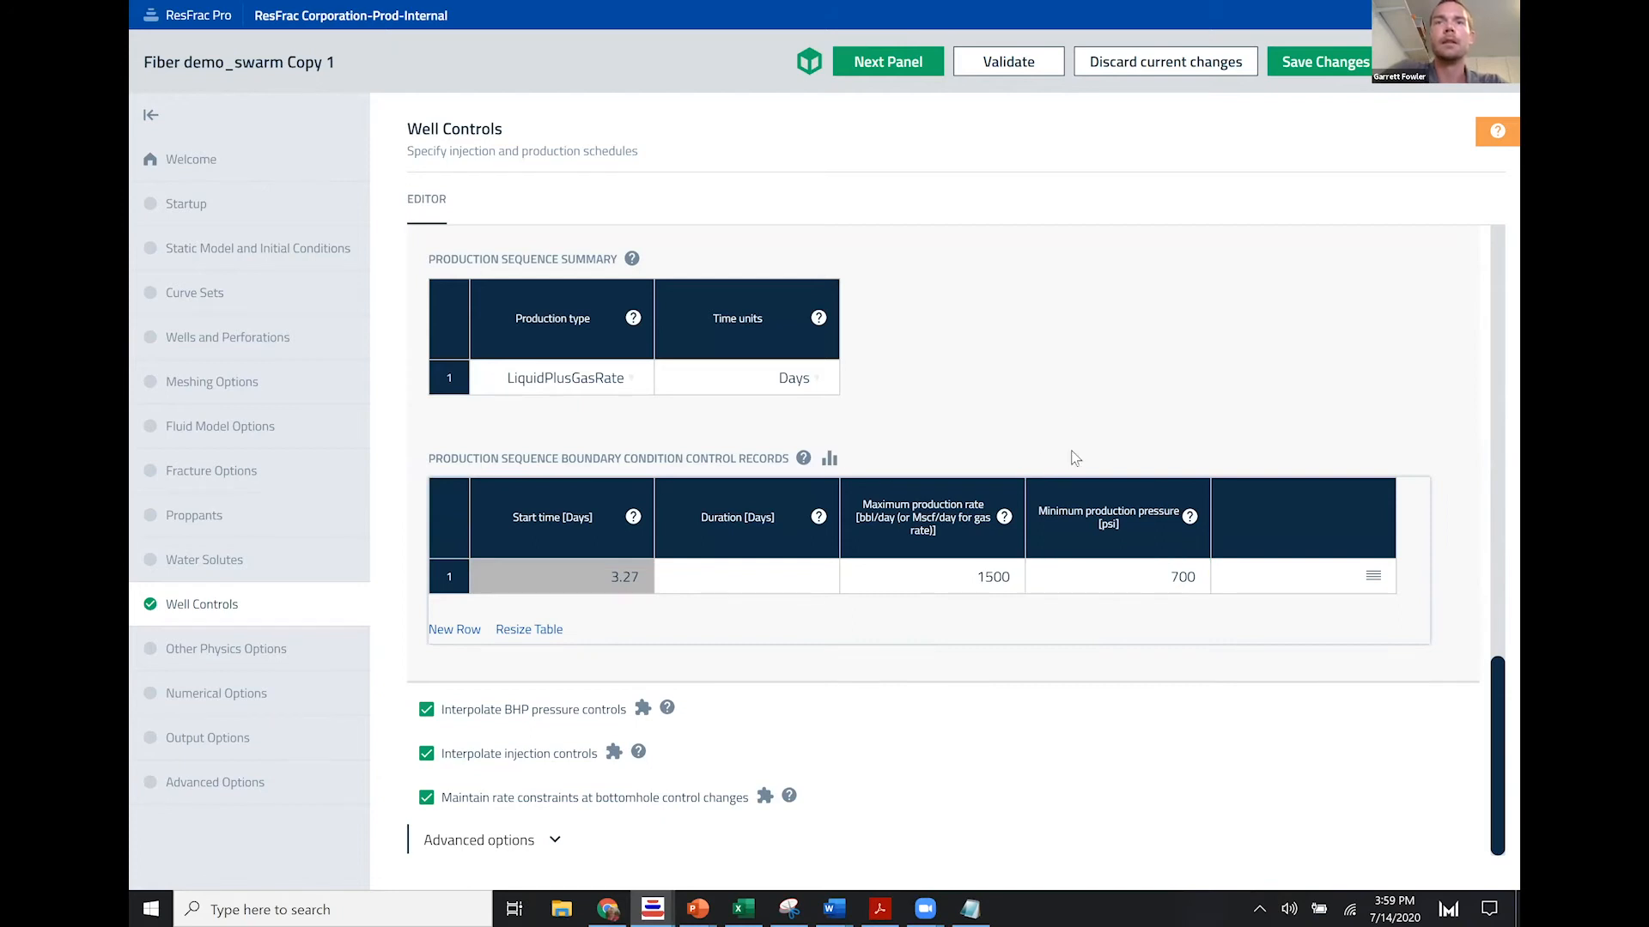
scroll(953, 573, "up", 15)
scroll(974, 554, "down", 15)
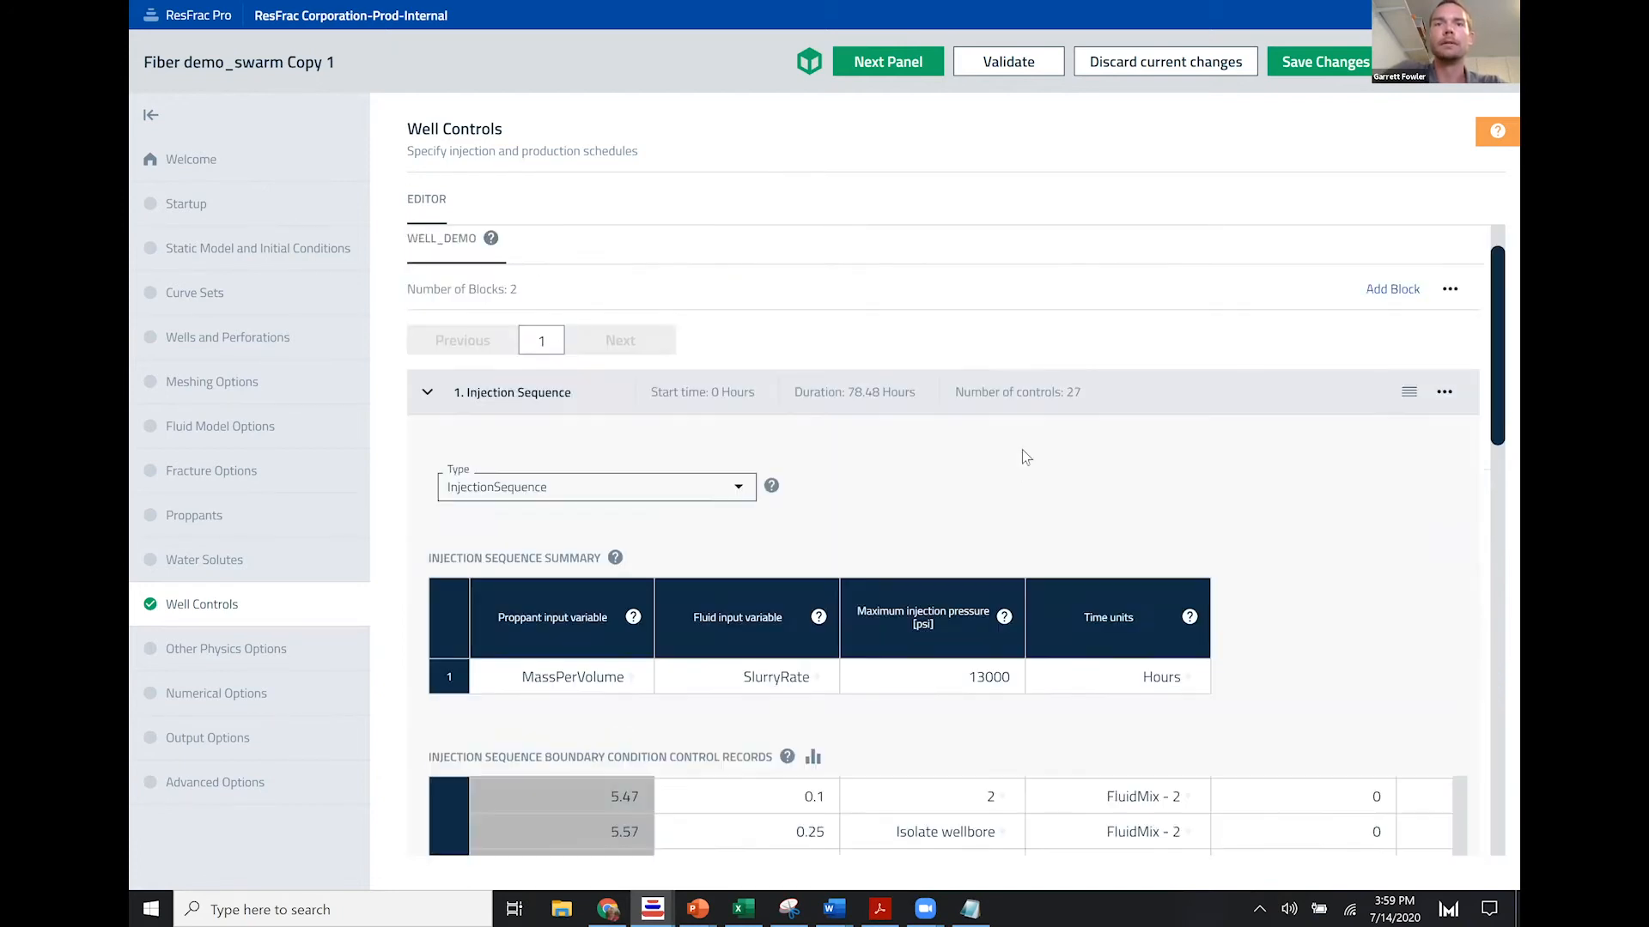
scroll(857, 534, "up", 5)
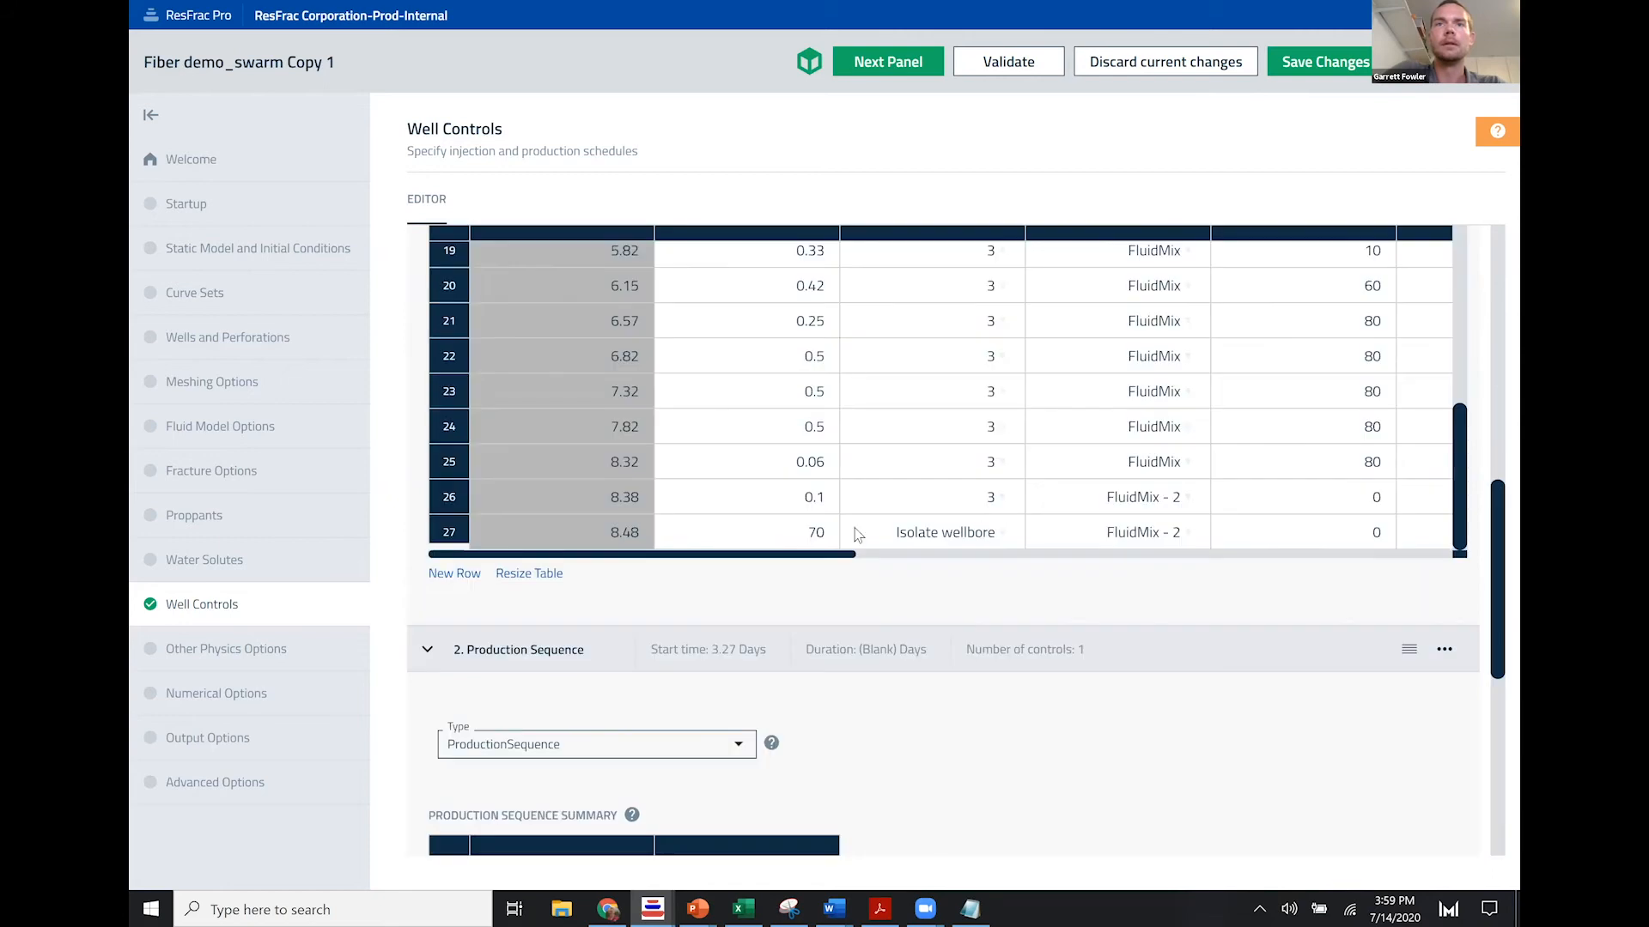
left_click(790, 531)
type("24")
key("Return")
left_click(397, 550)
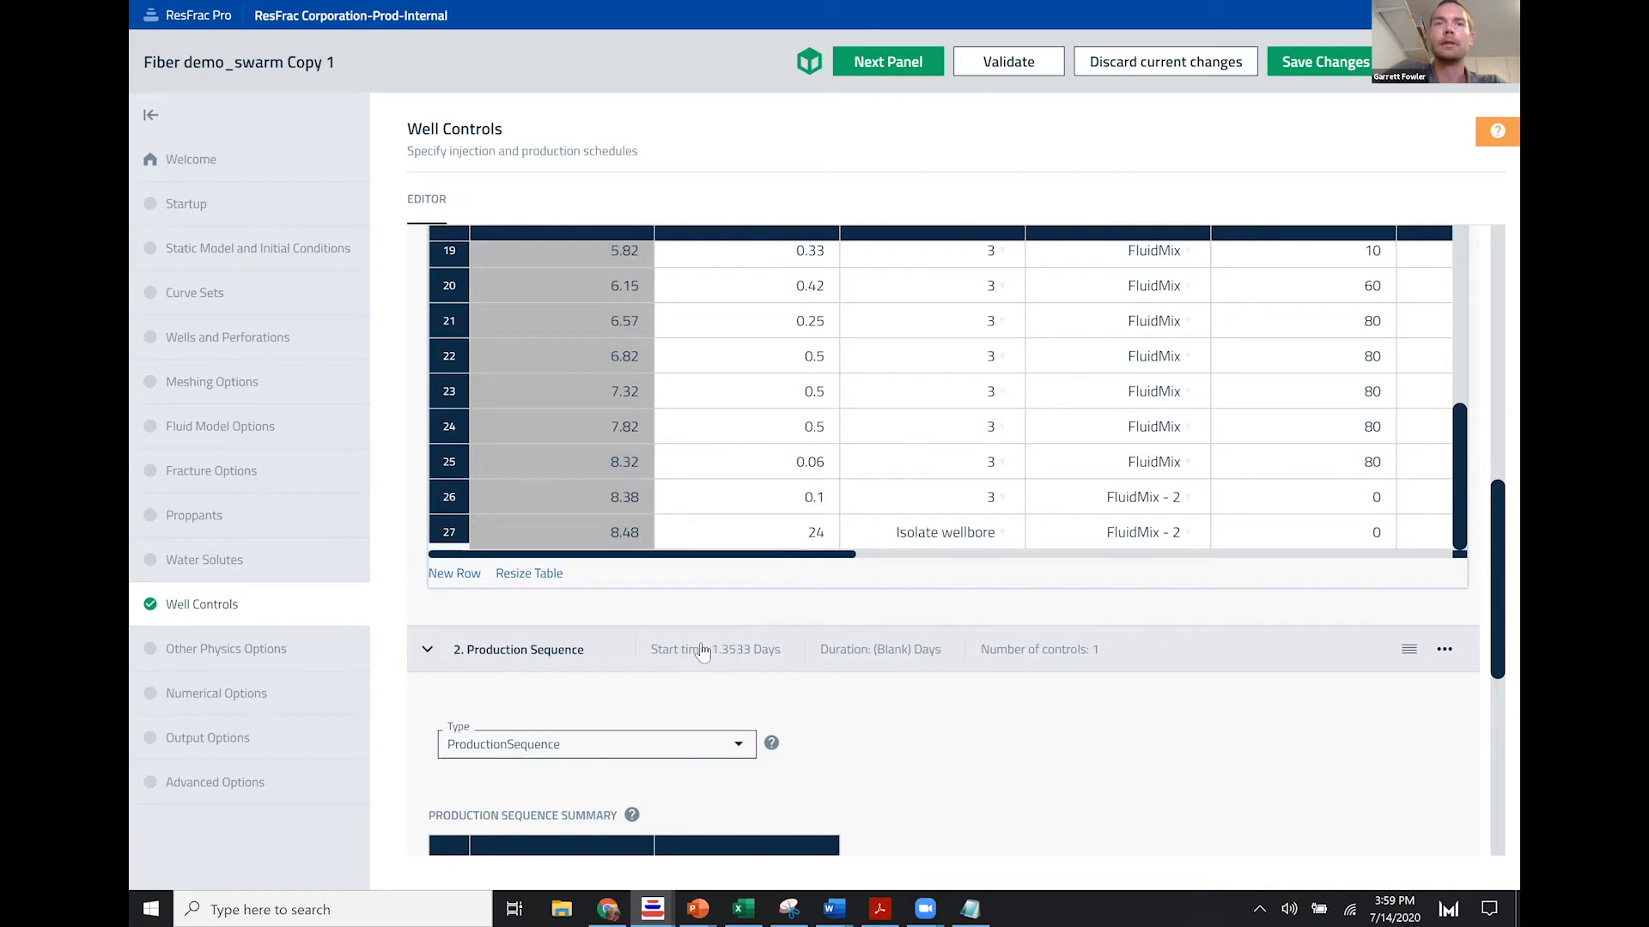
scroll(734, 642, "down", 2)
scroll(979, 707, "down", 2)
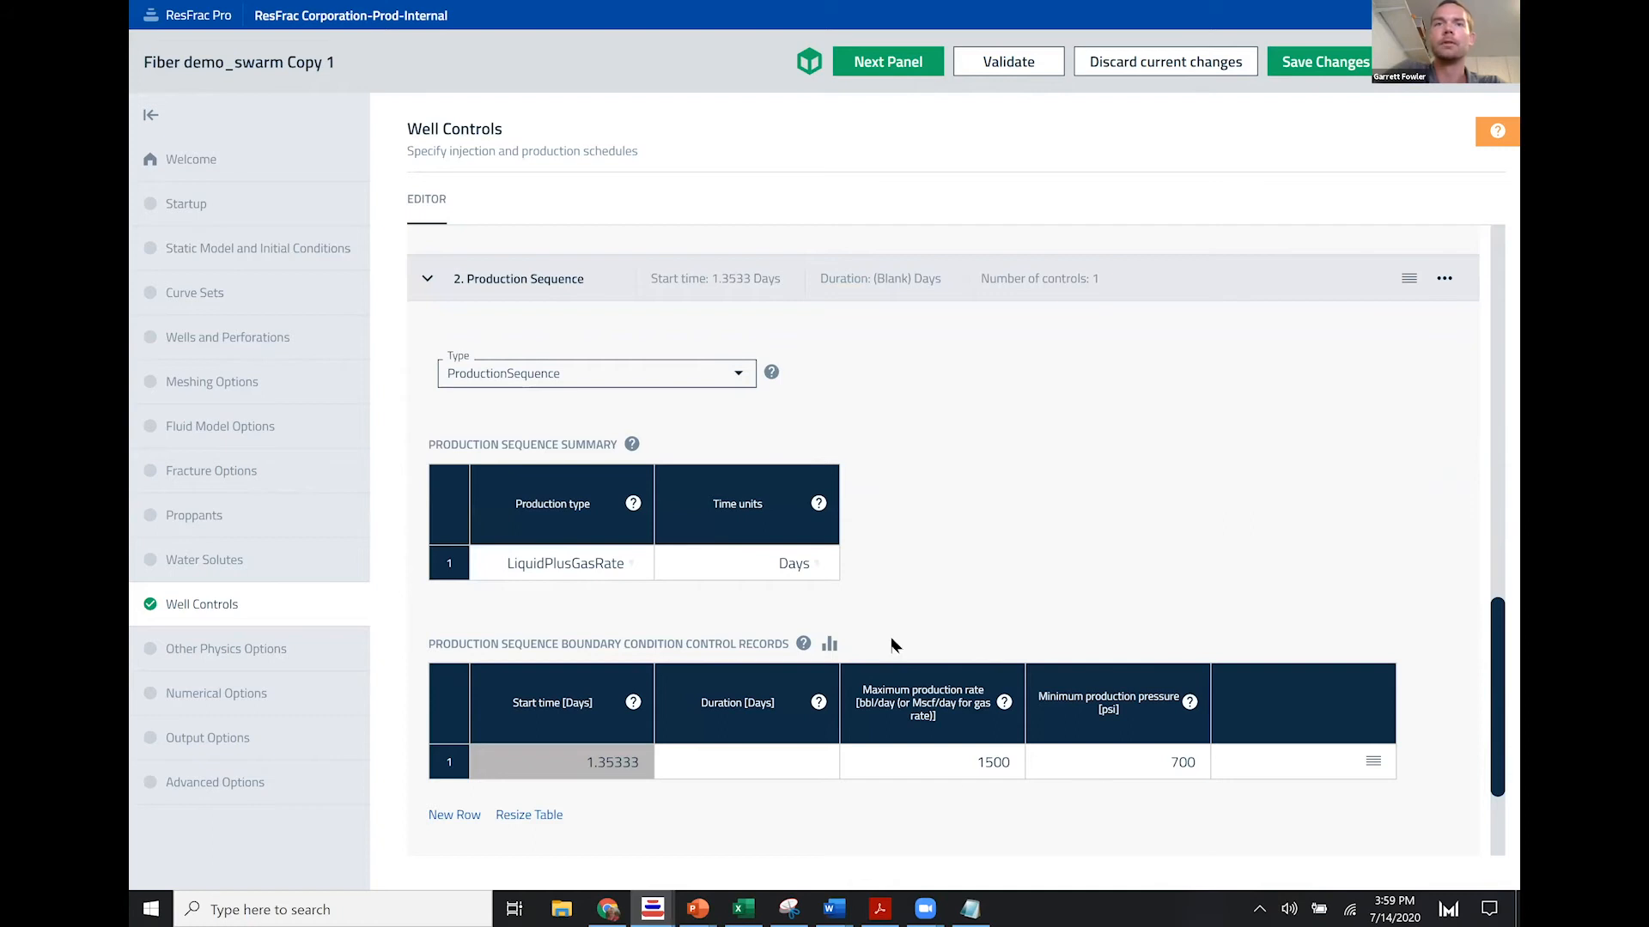
scroll(925, 555, "up", 2)
scroll(925, 555, "up", 1)
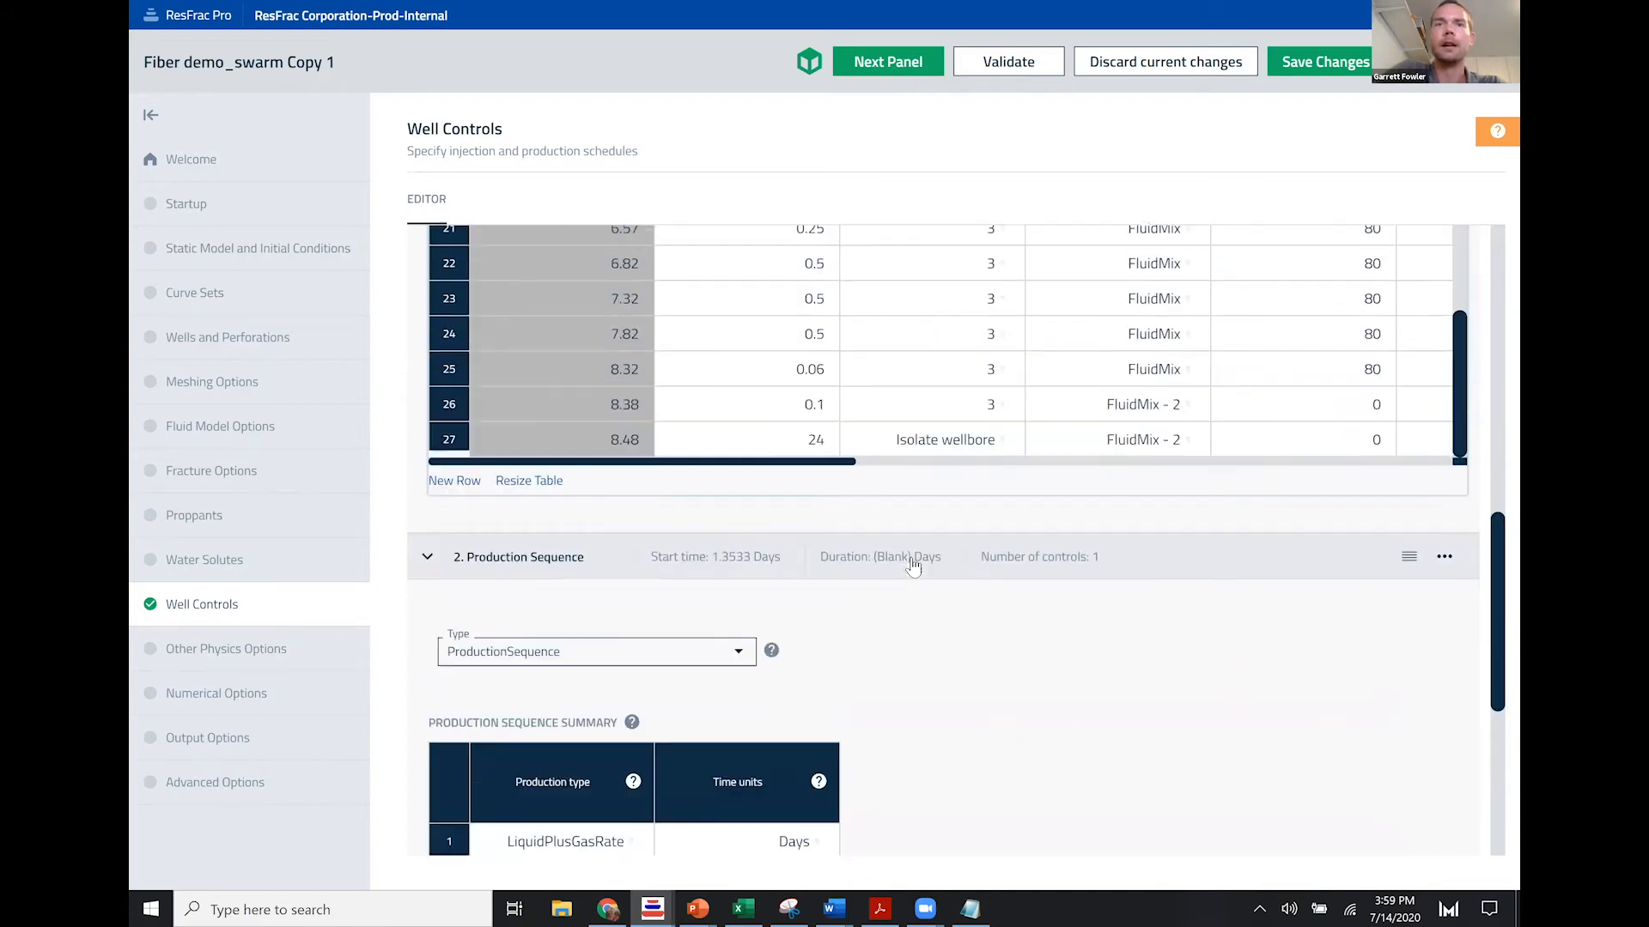
Step: Set the duration of the Injection Sequence's final "Isolate wellbore" row to 72 hours and review the Production Sequence's control record
left_click(734, 447)
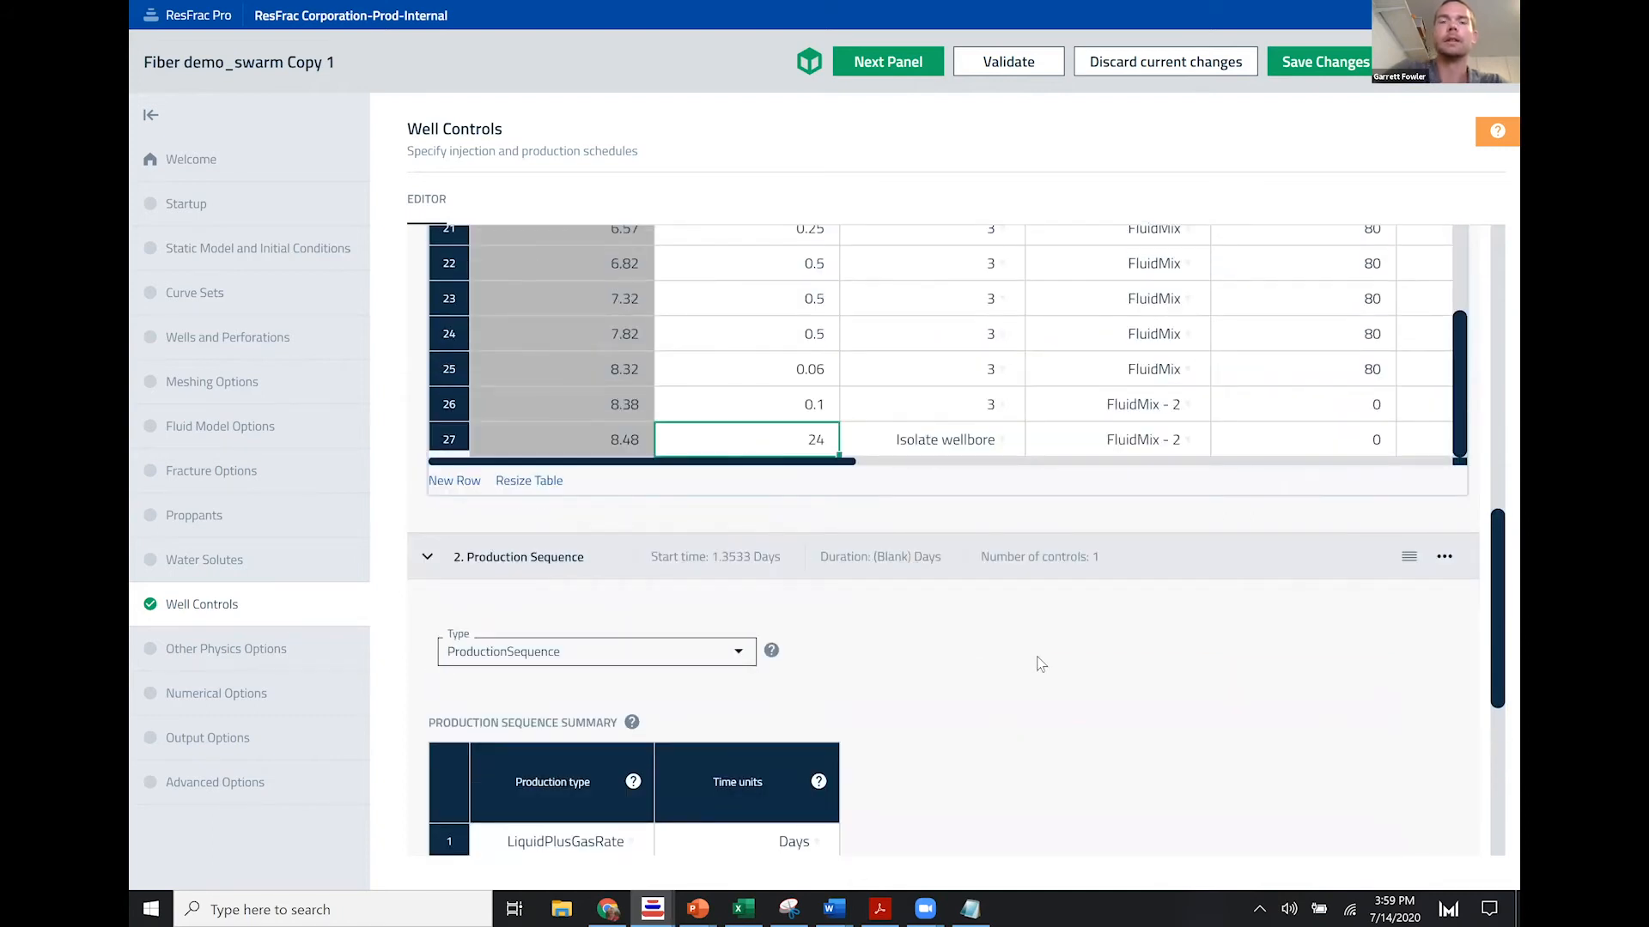
type("72")
key("Return")
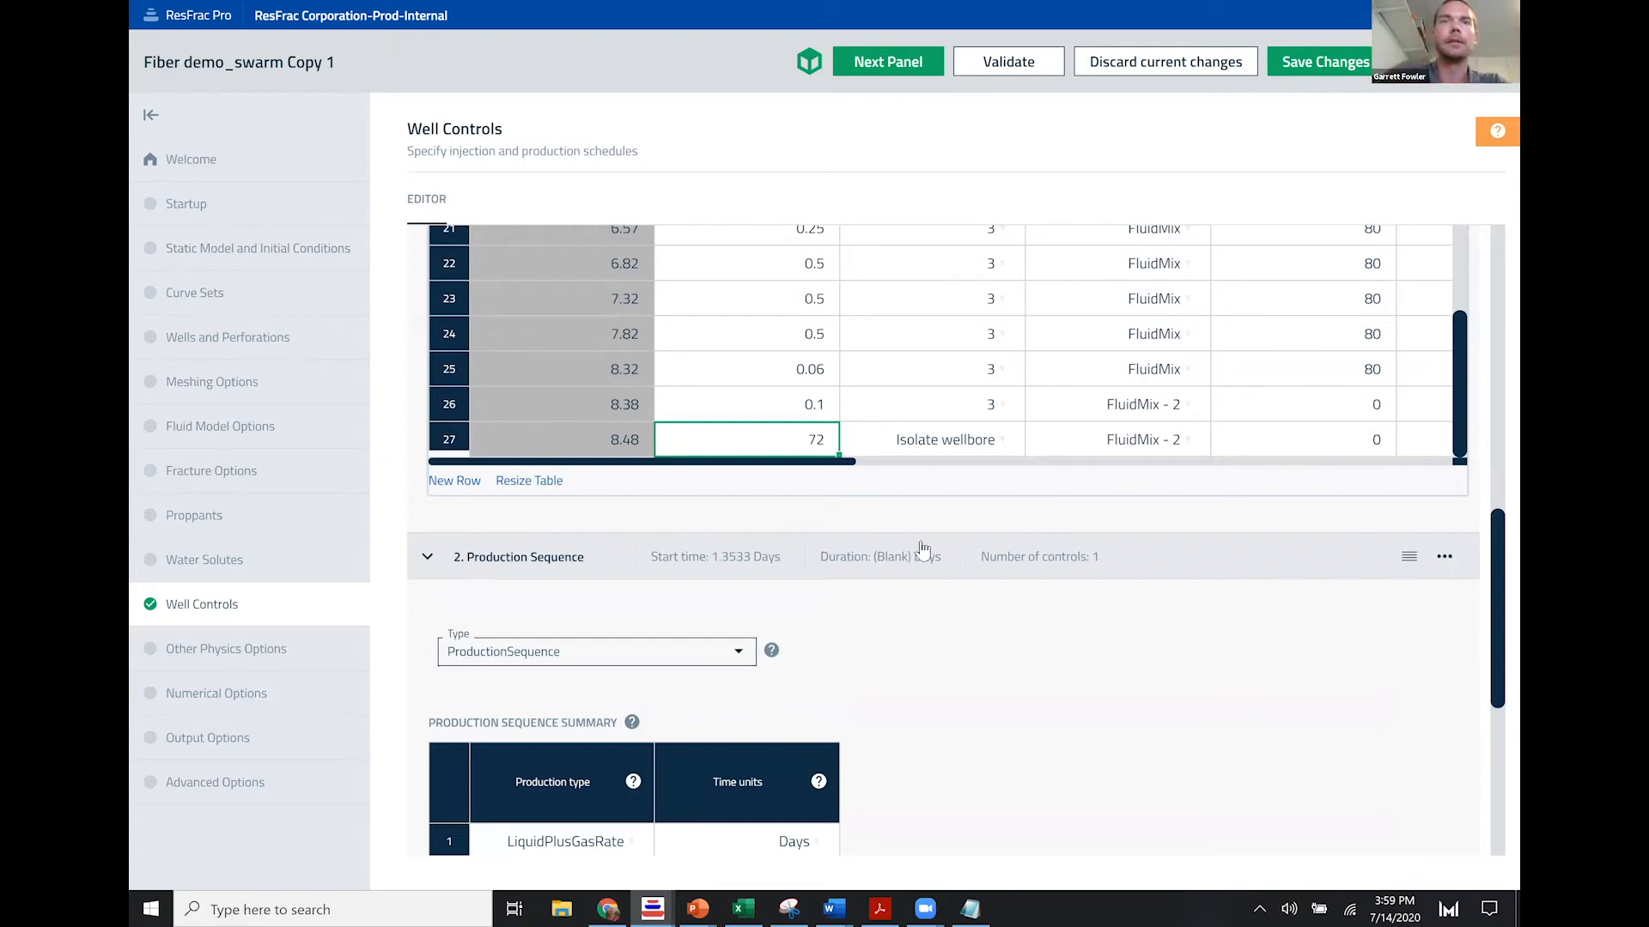
left_click(389, 496)
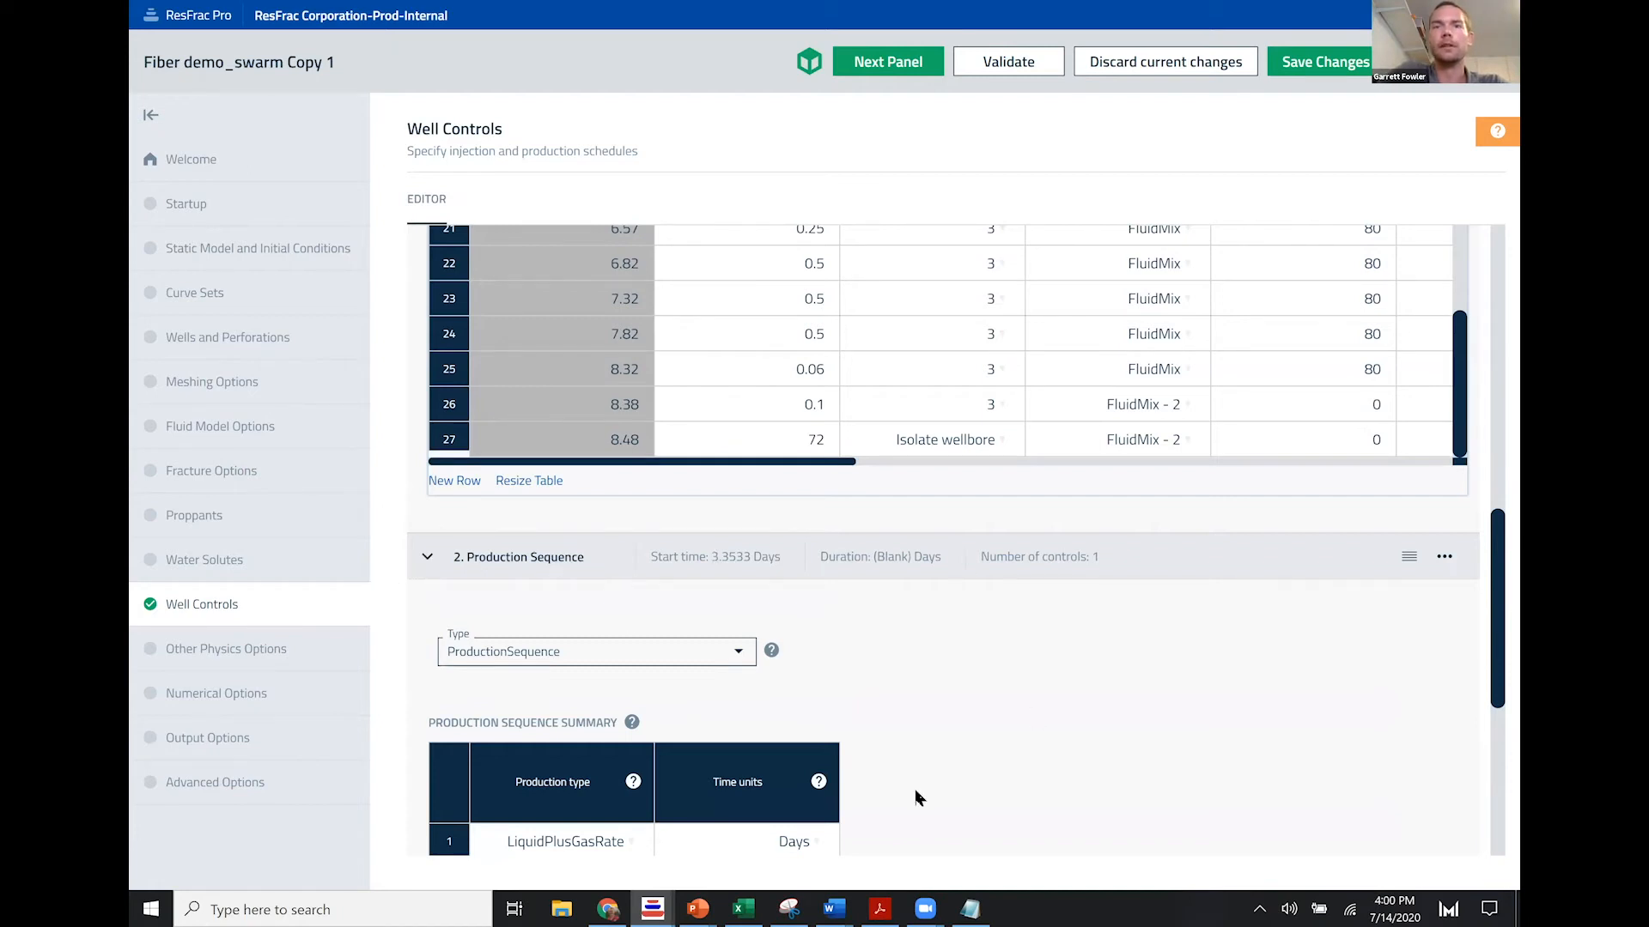
scroll(915, 790, "down", 2)
scroll(939, 812, "down", 1)
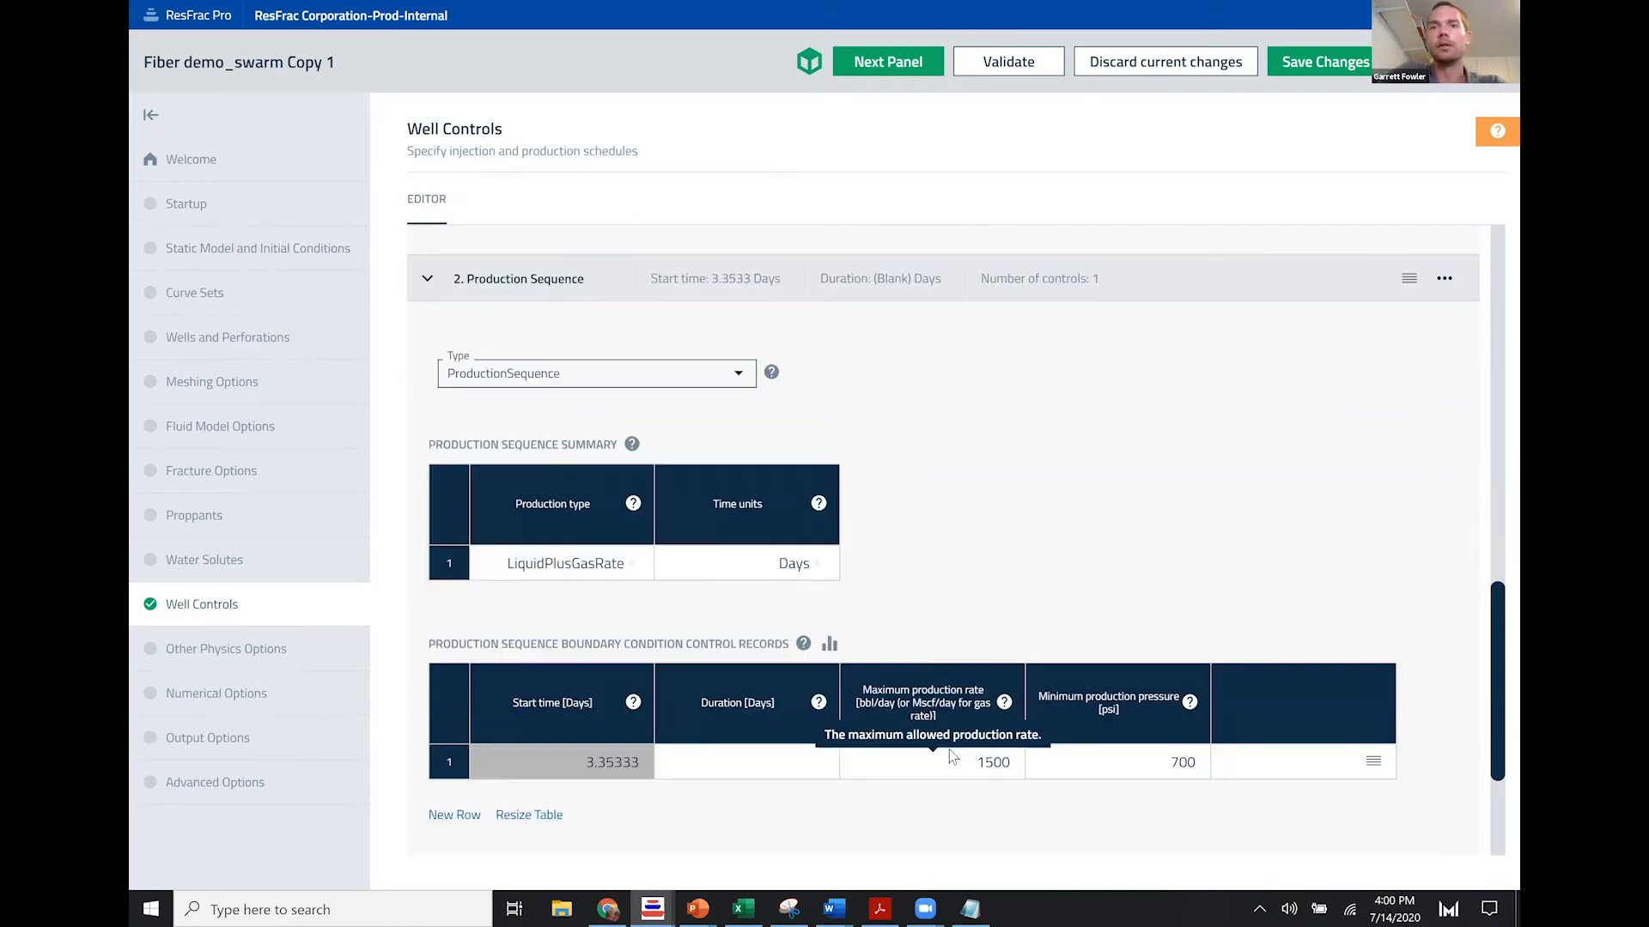
Step: Add a third control block to Well_Demo and change its type to InjectionSequence
scroll(677, 402, "up", 12)
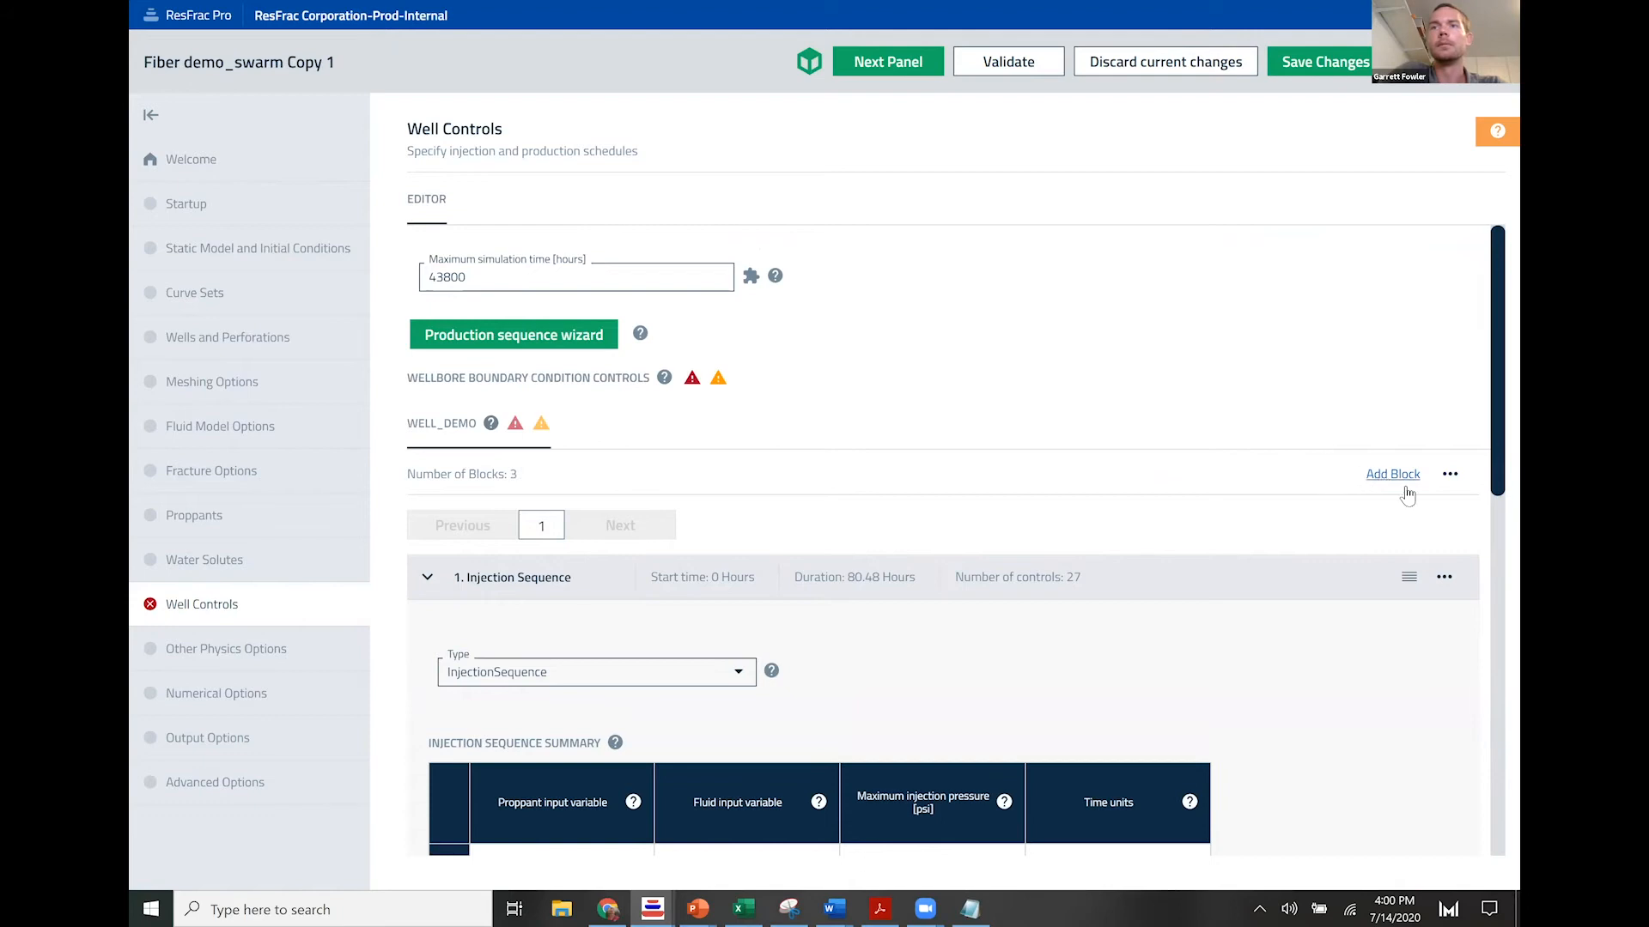
scroll(1122, 543, "down", 10)
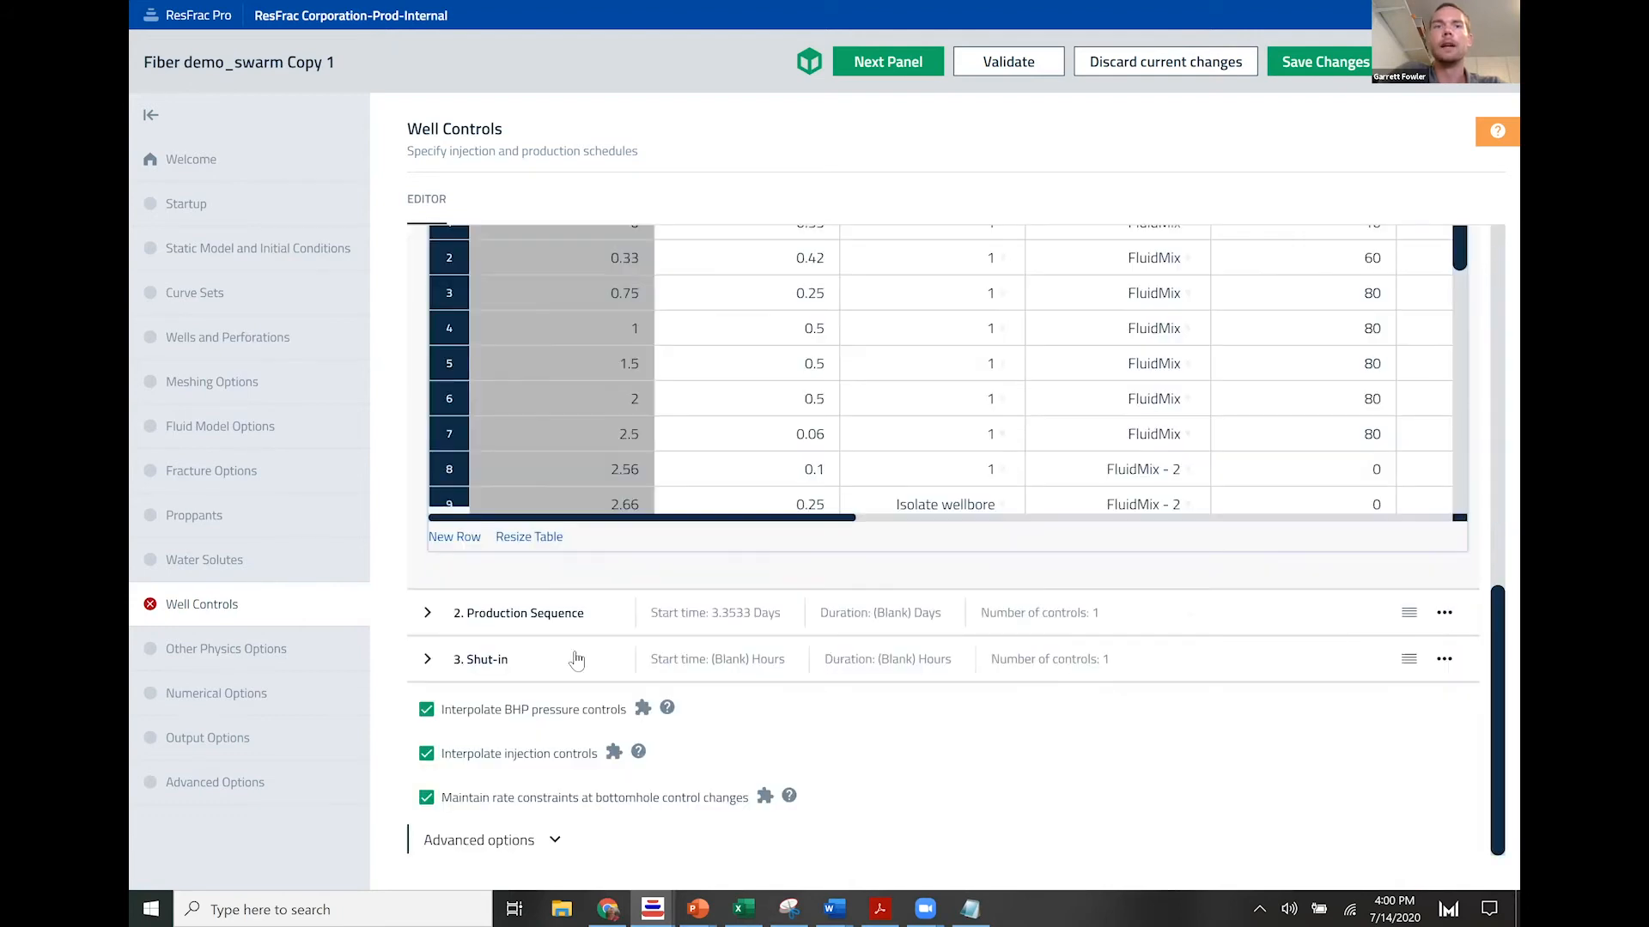
left_click(485, 674)
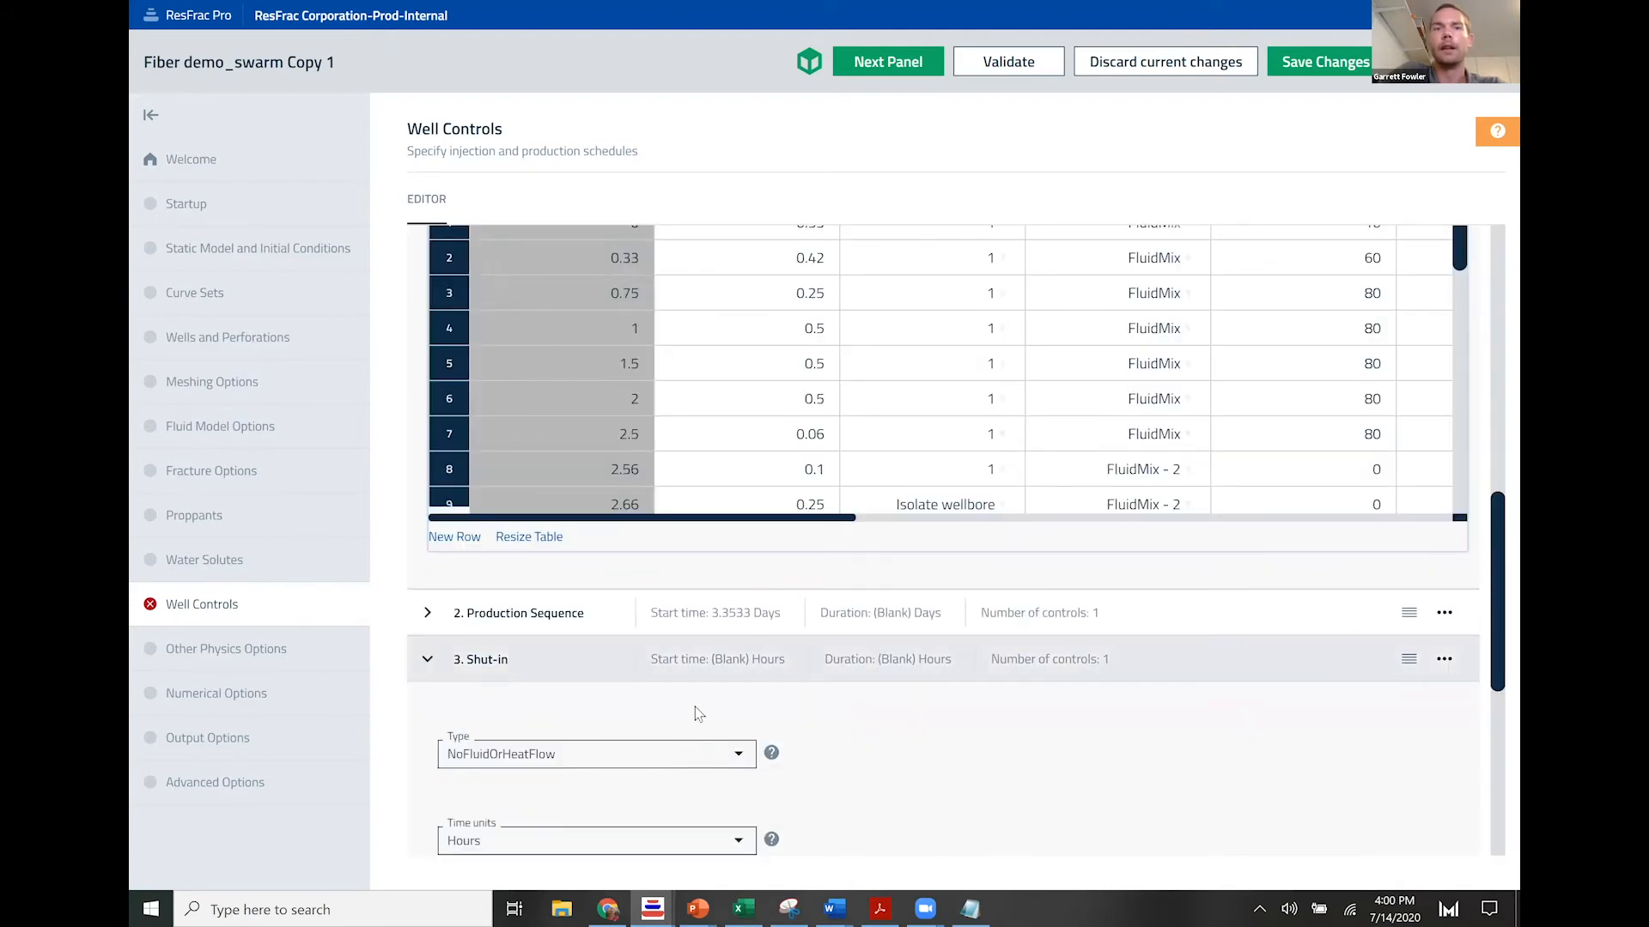
scroll(692, 710, "down", 5)
left_click(629, 386)
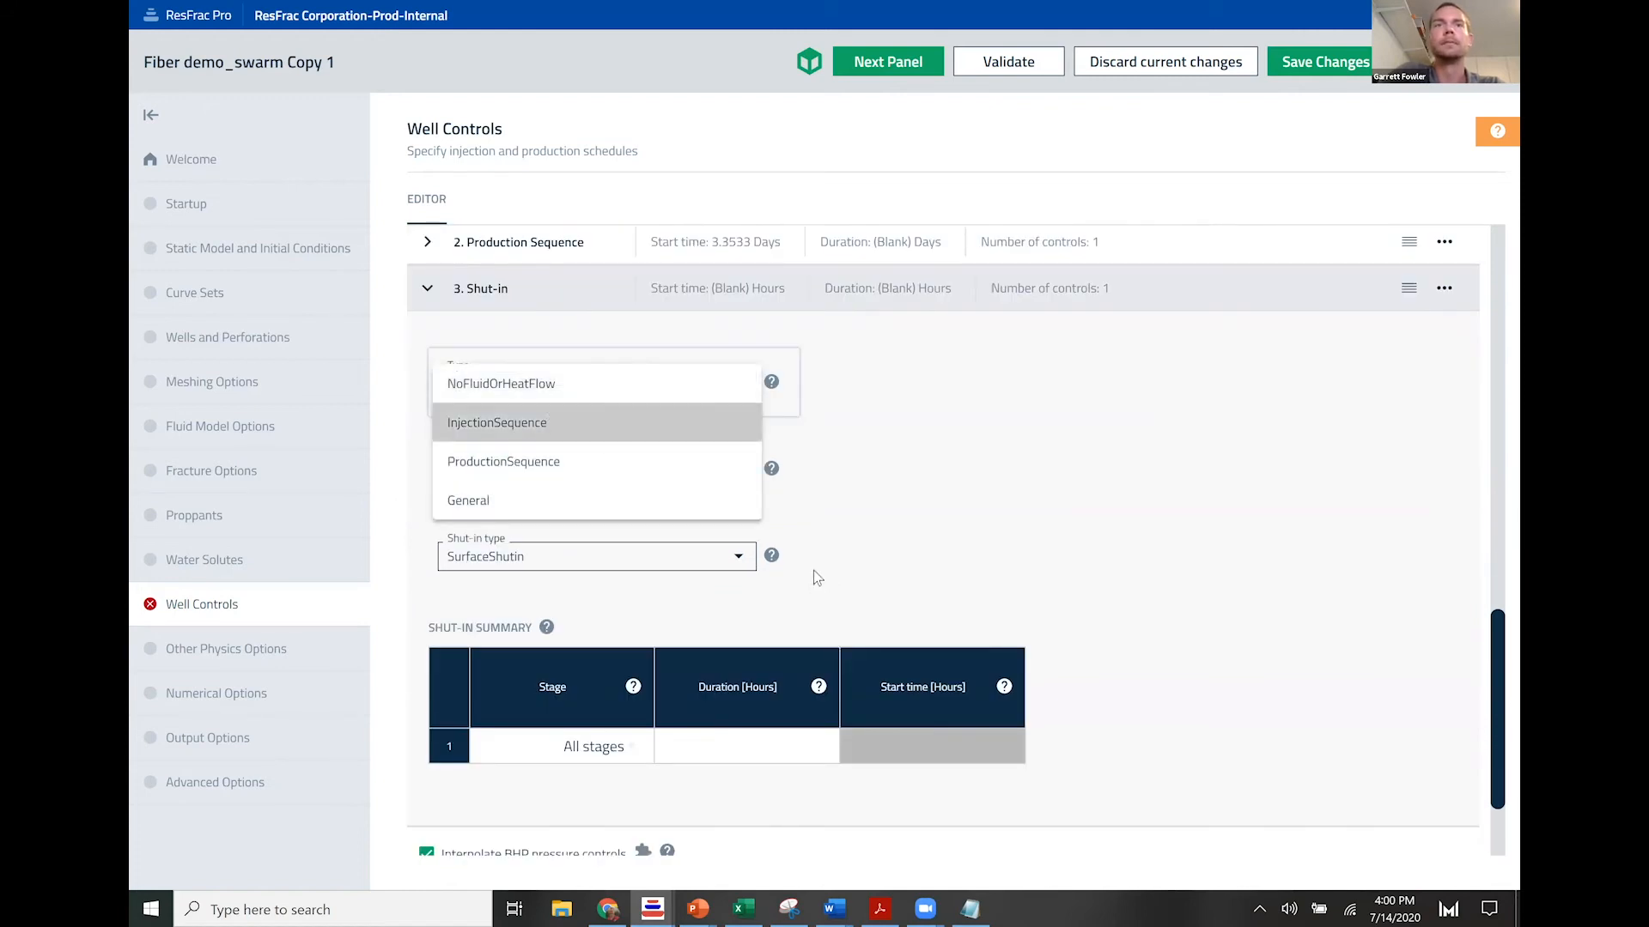
key("Return")
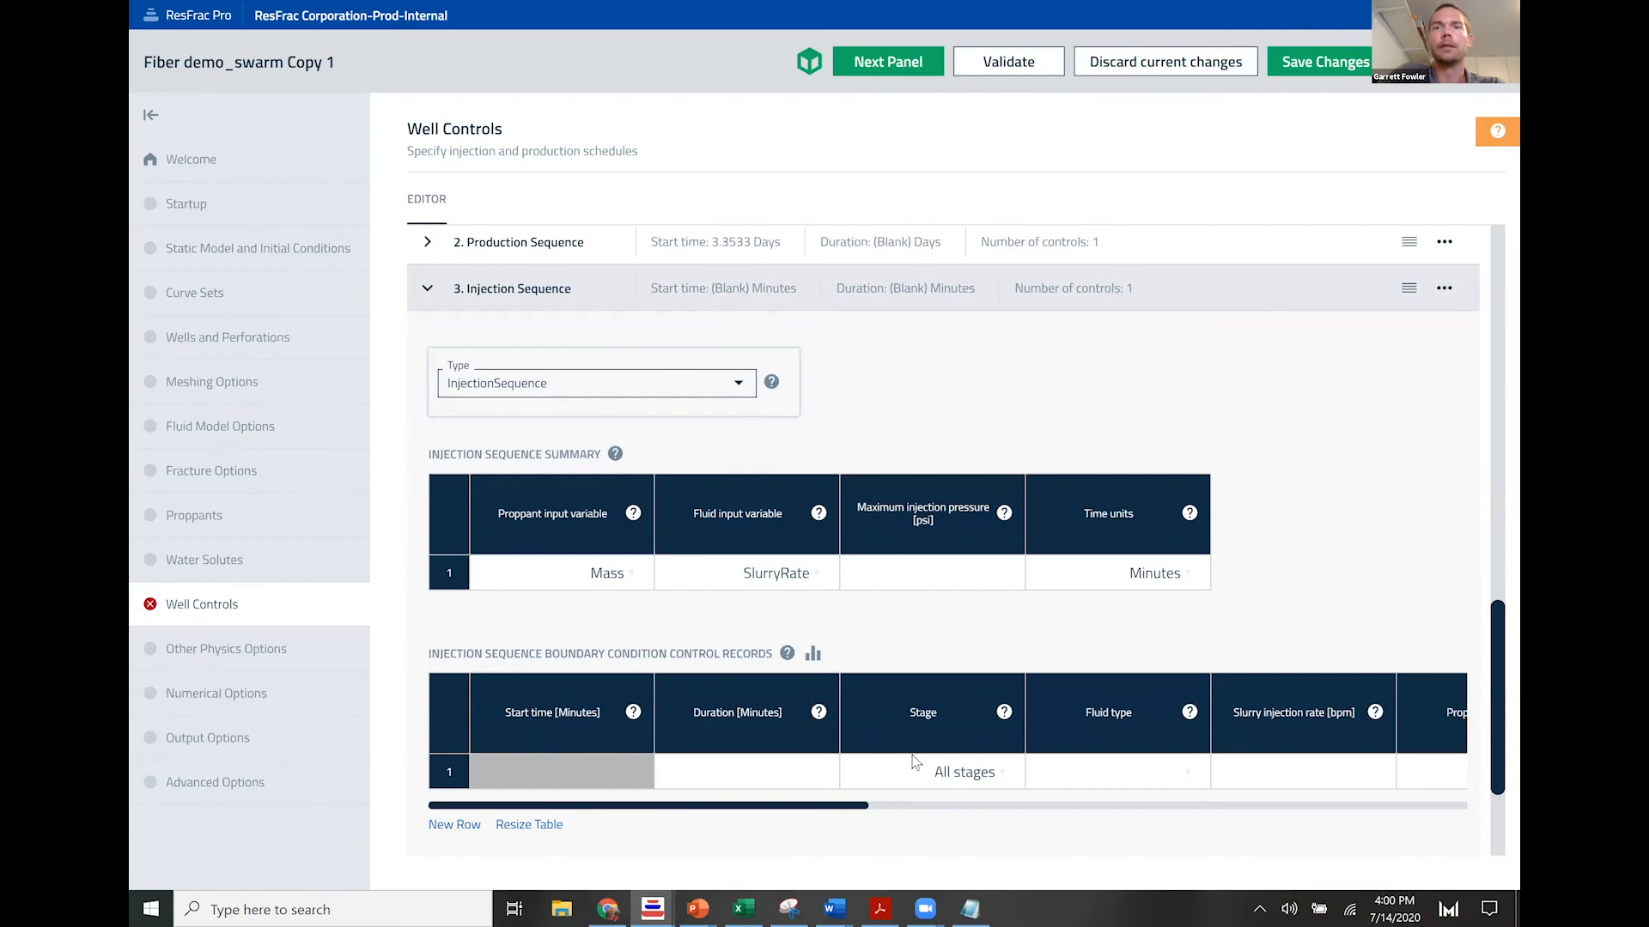
Step: Give the new injection block a maximum injection pressure of 15000 psi and its first control record a duration of 30 minutes
left_click(949, 581)
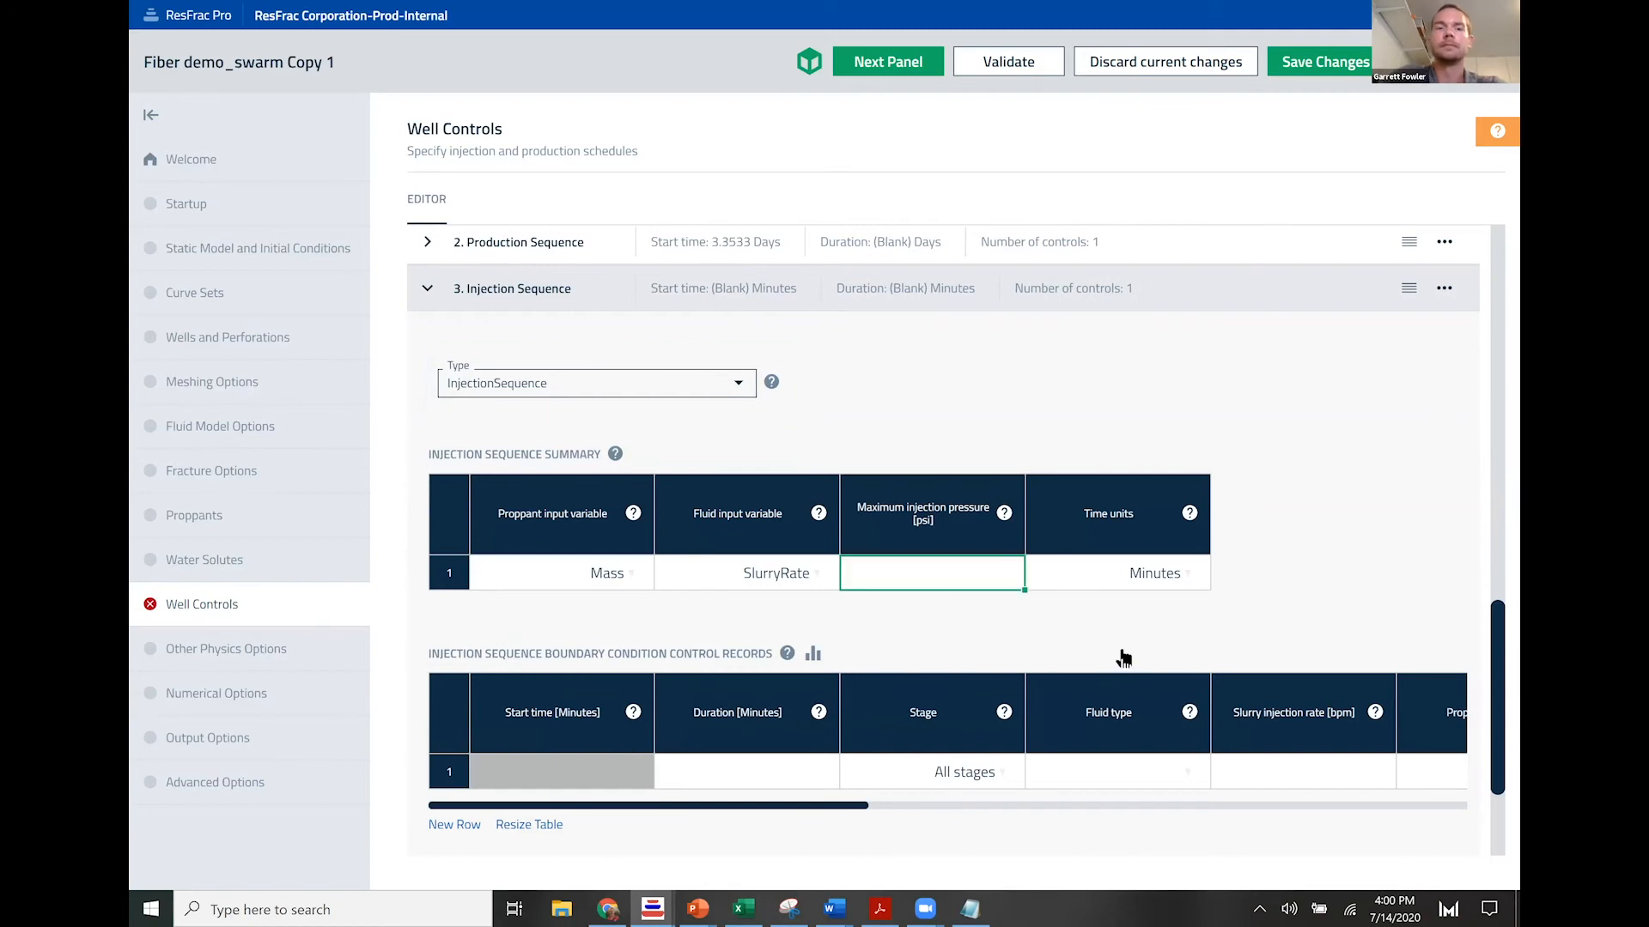
type("15000")
key("Tab")
left_click(728, 780)
type("30")
key("Tab")
key("Tab")
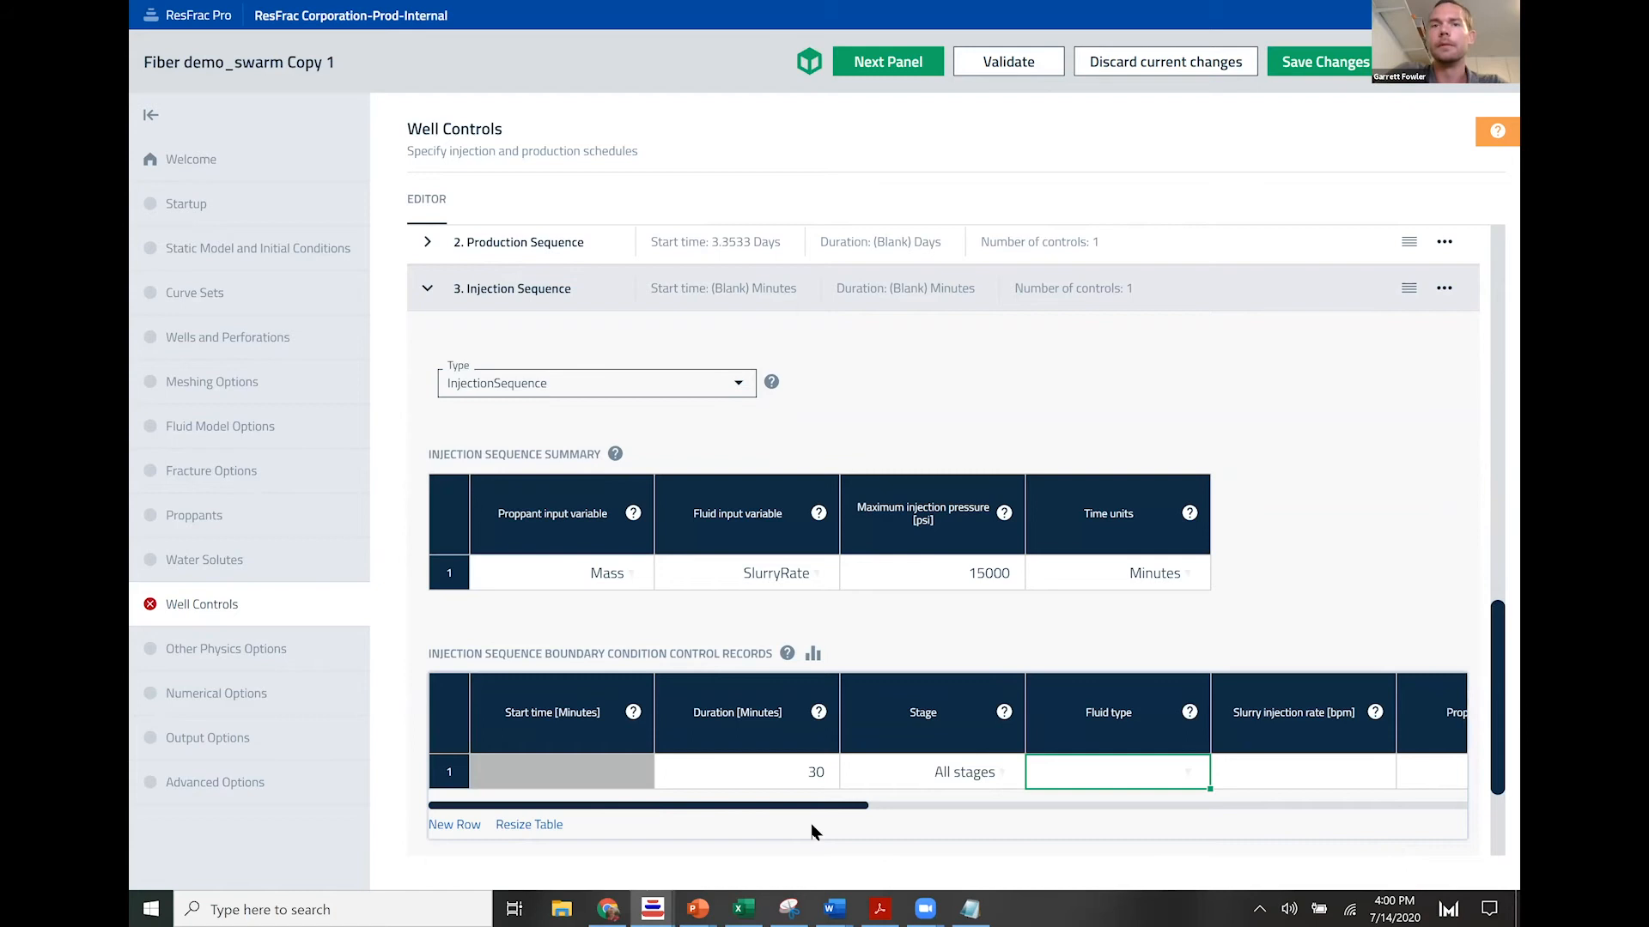
mouse_move(494, 806)
left_mouse_down()
mouse_move(694, 806)
mouse_move(494, 805)
left_mouse_up()
left_click(1075, 632)
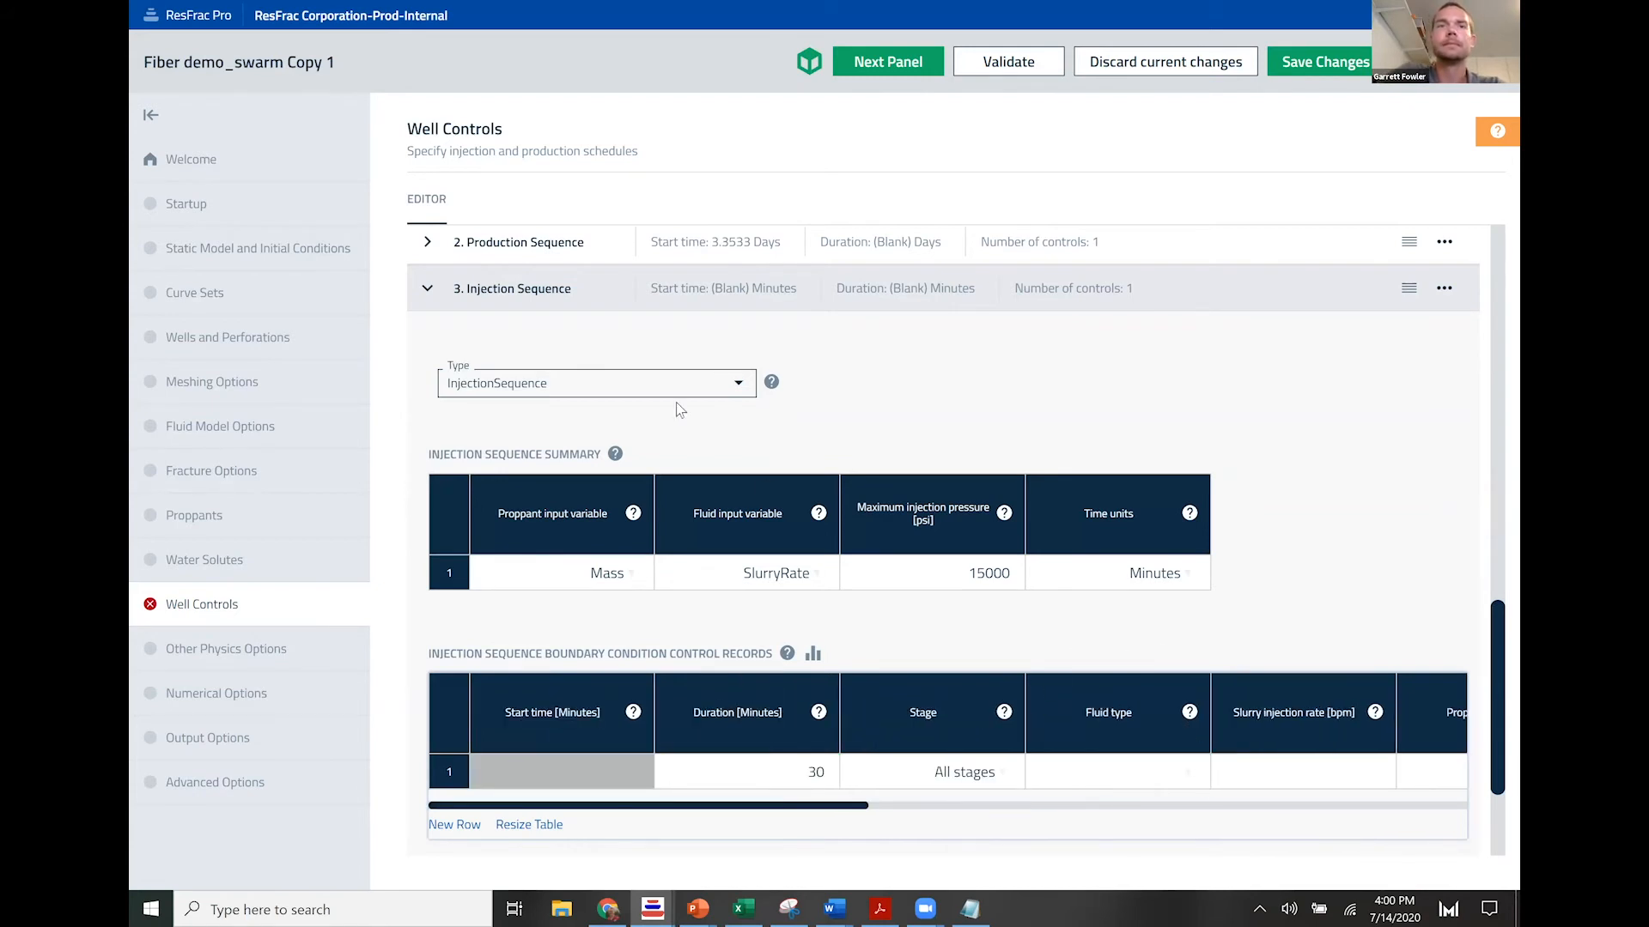
Step: Remove the newly added third block, the second Injection Sequence, from Well_Demo's controls
scroll(677, 402, "up", 2)
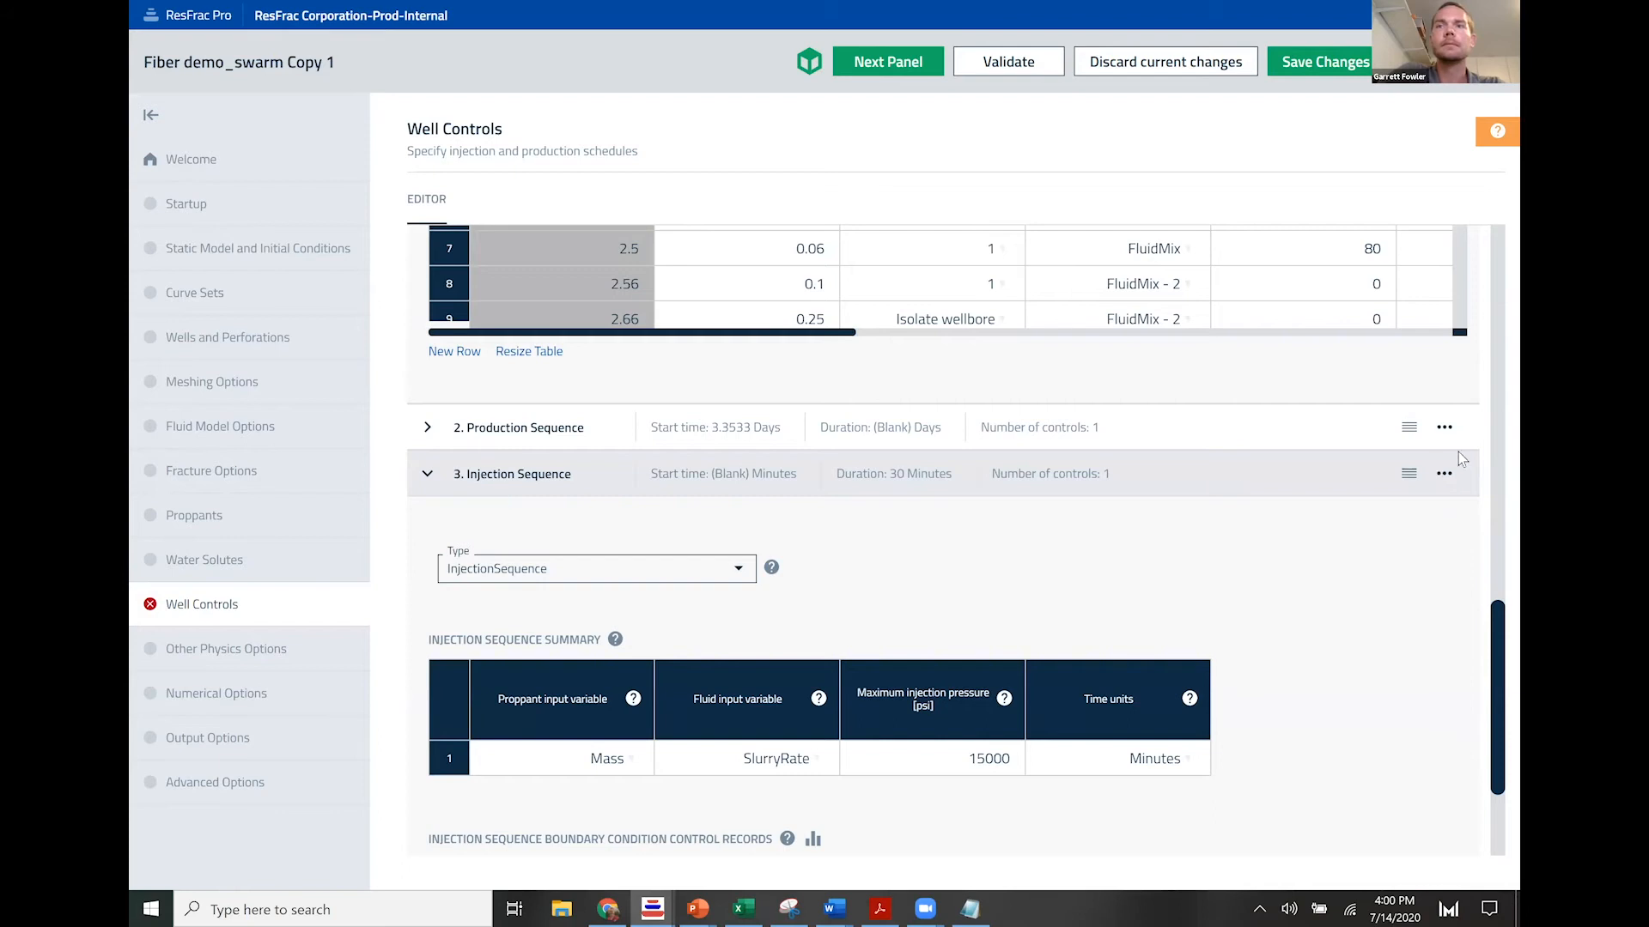
left_click(1445, 475)
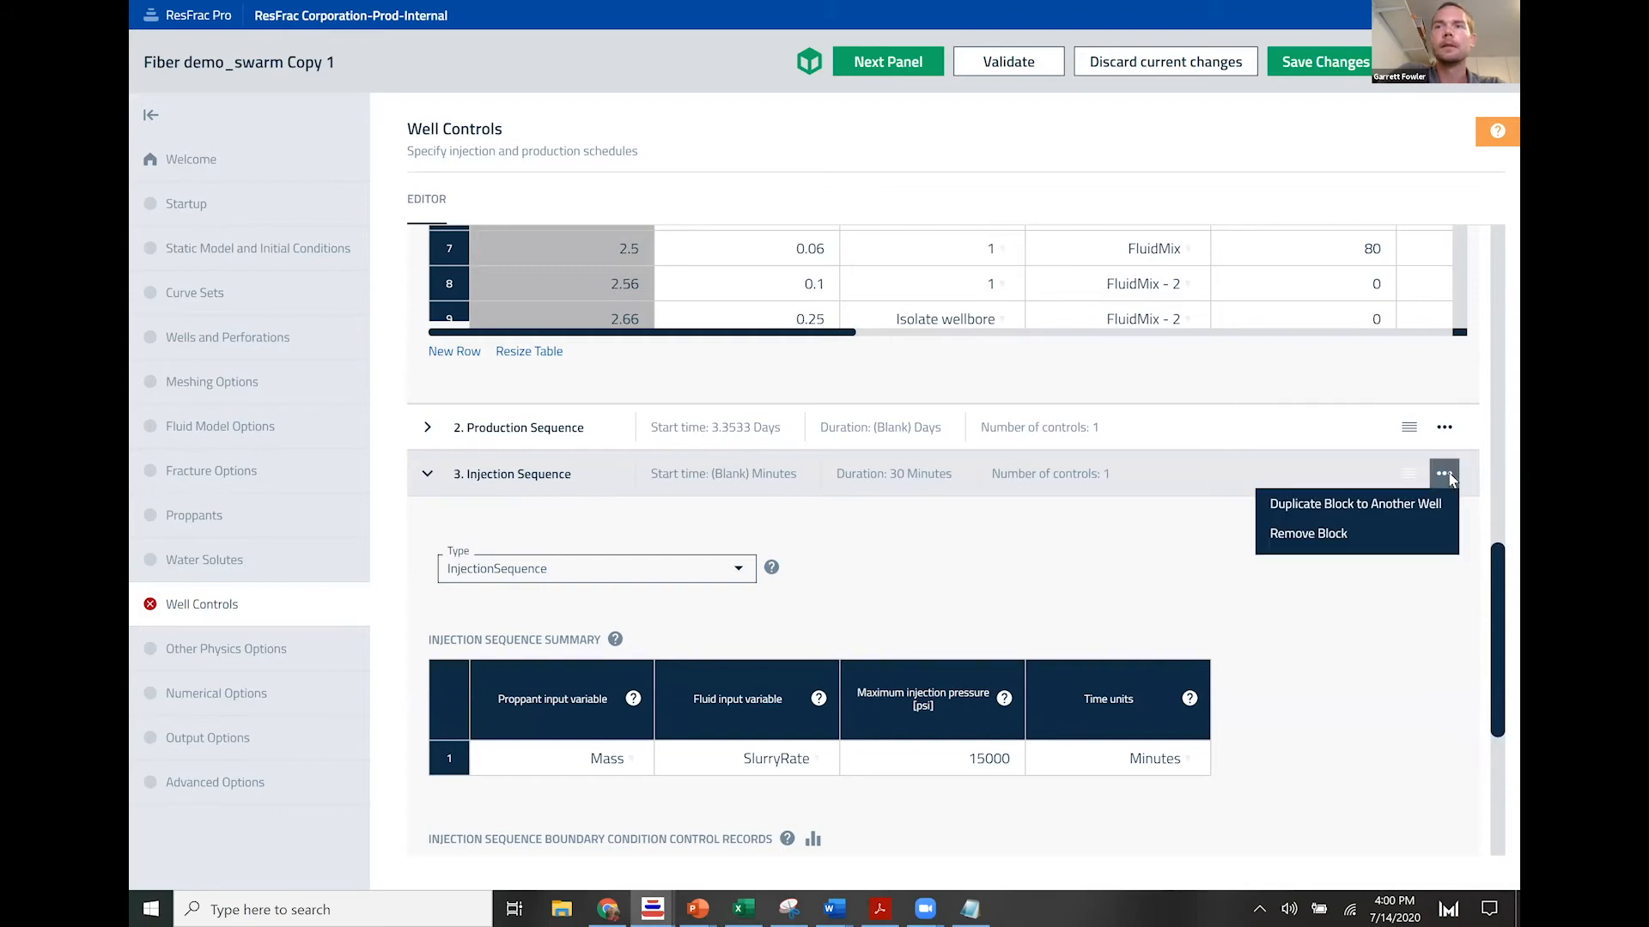
left_click(1314, 535)
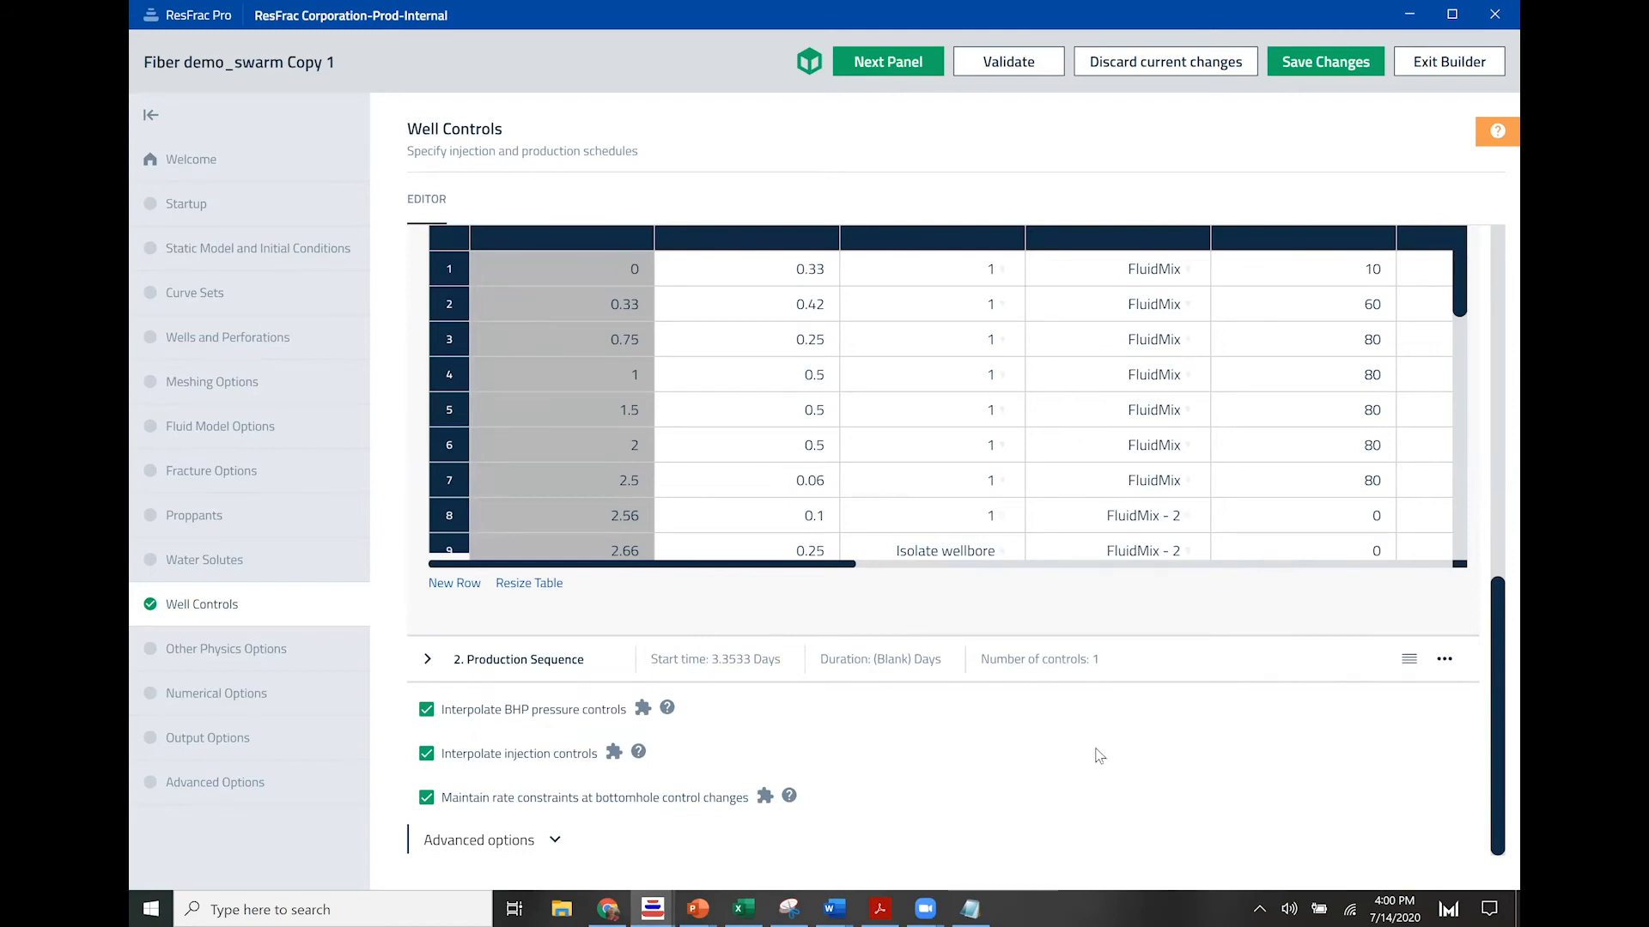
Step: Open Wells and Perforations, expand its advanced options and examine the settings down to the wellbore drilling times table
left_click(211, 343)
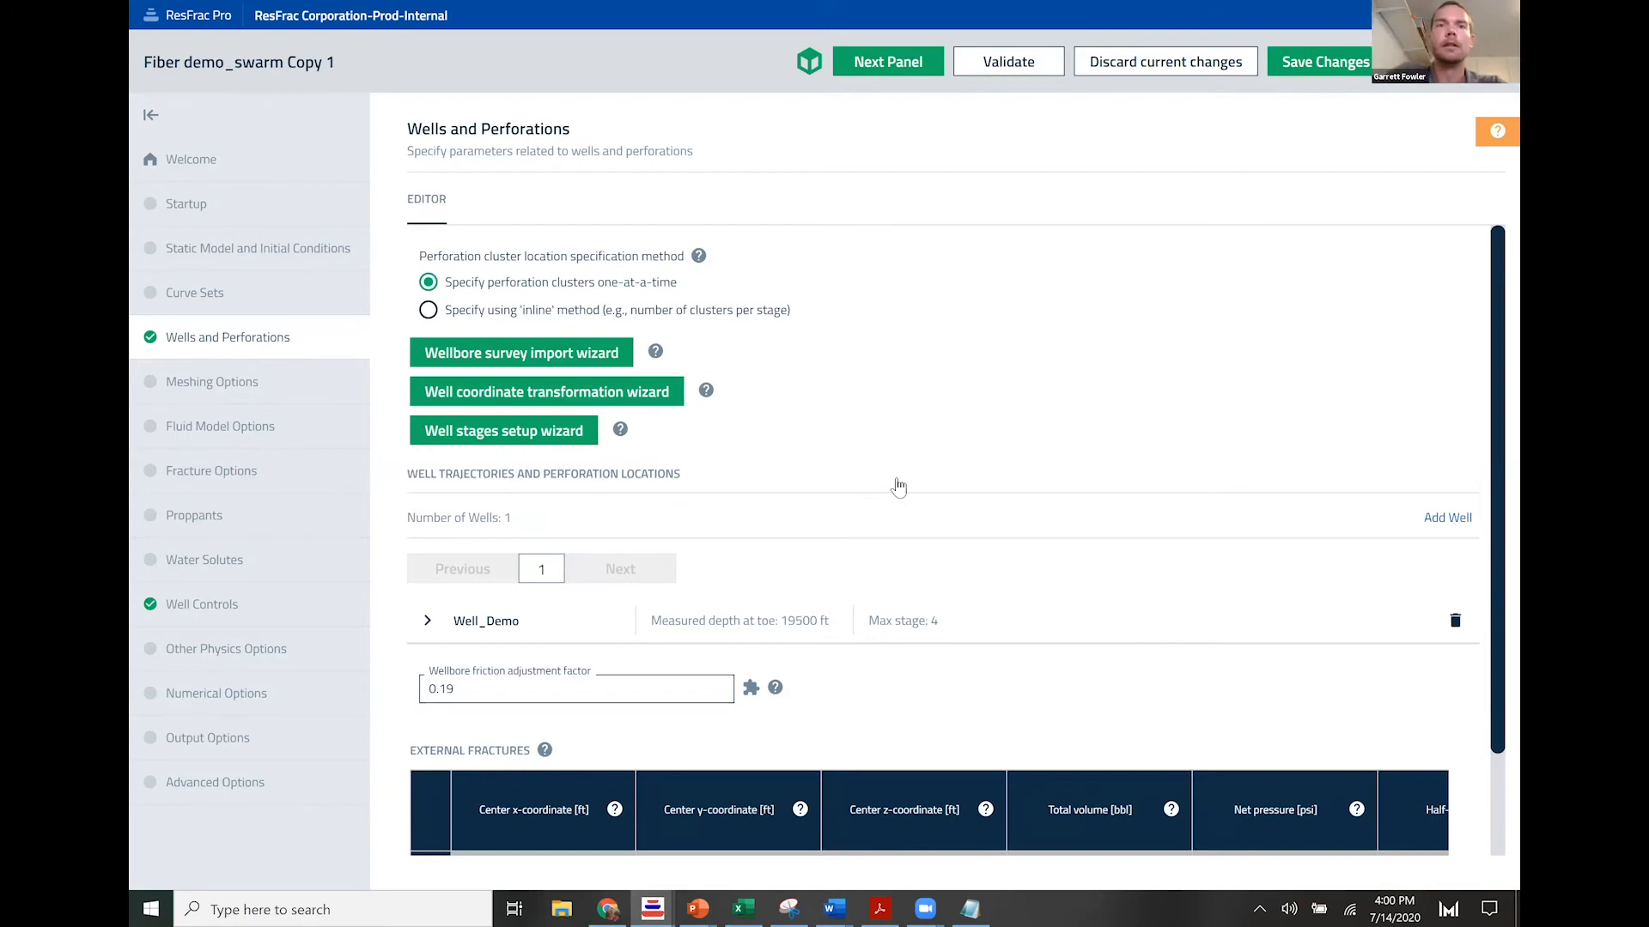
scroll(942, 468, "down", 2)
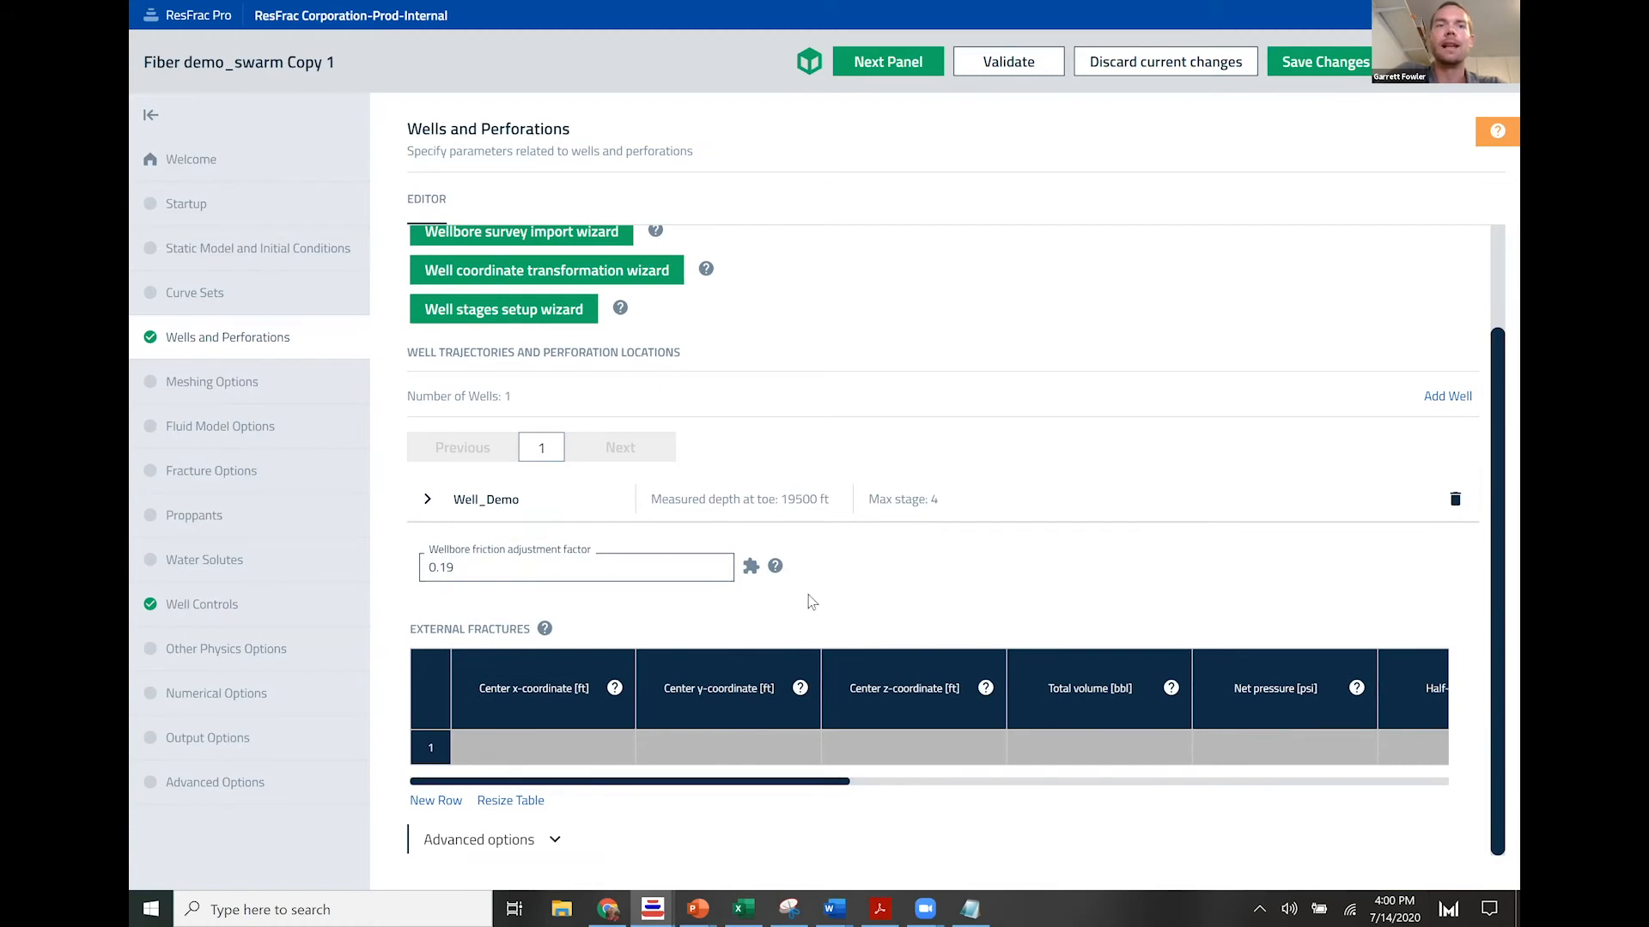
left_click(555, 845)
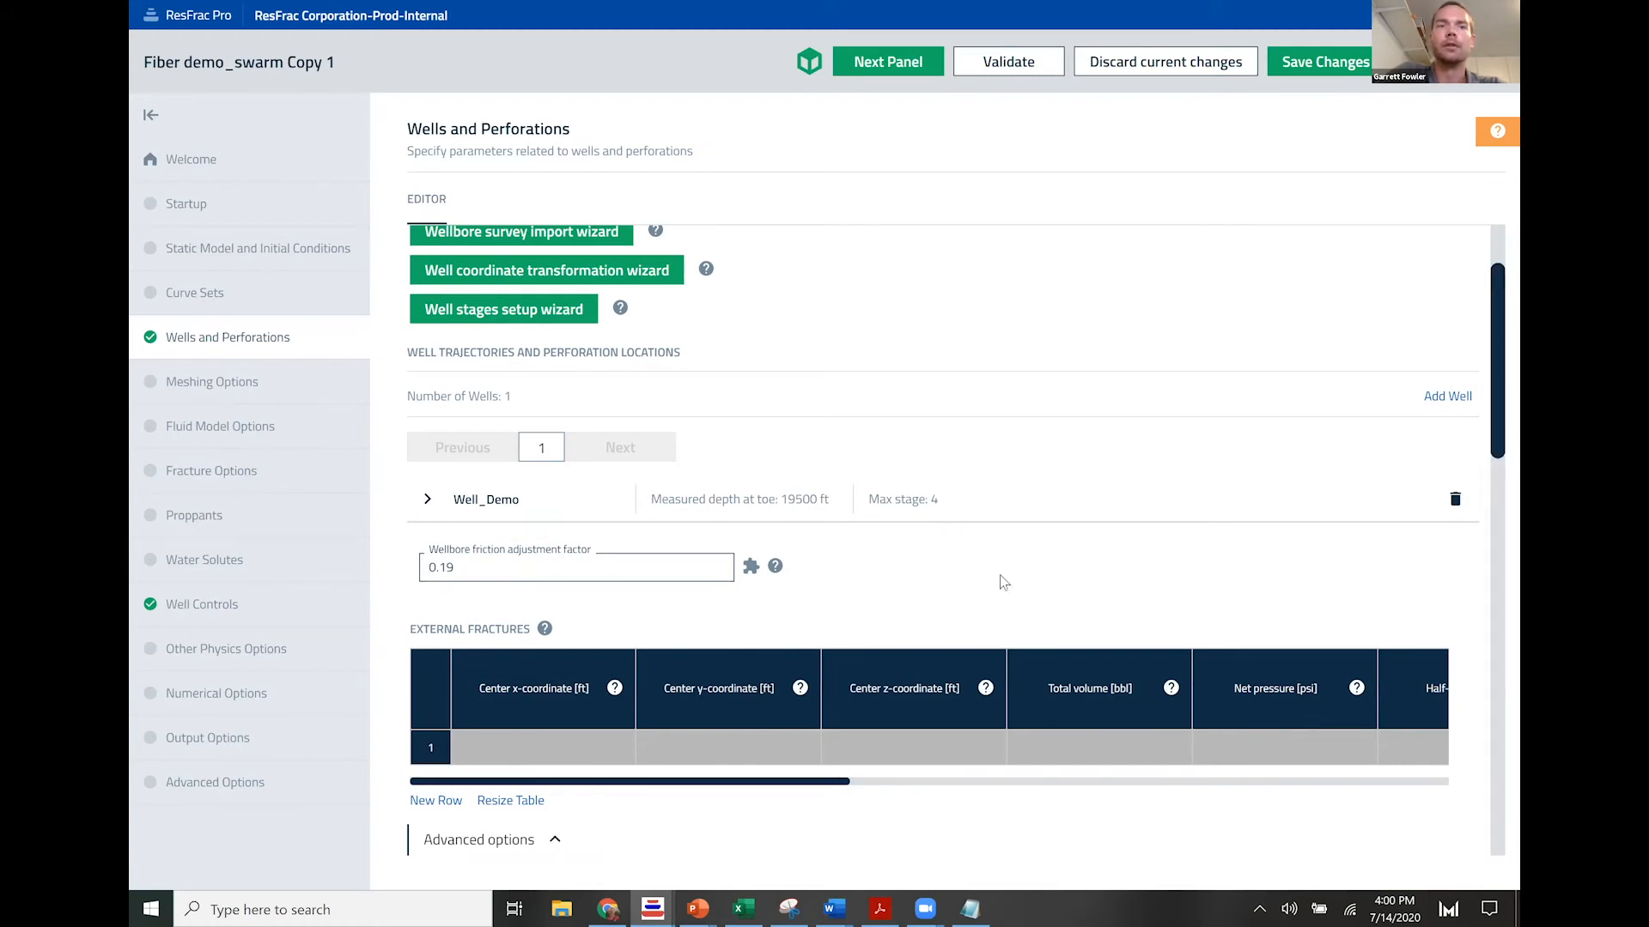
scroll(1016, 518, "down", 10)
scroll(1134, 514, "up", 2)
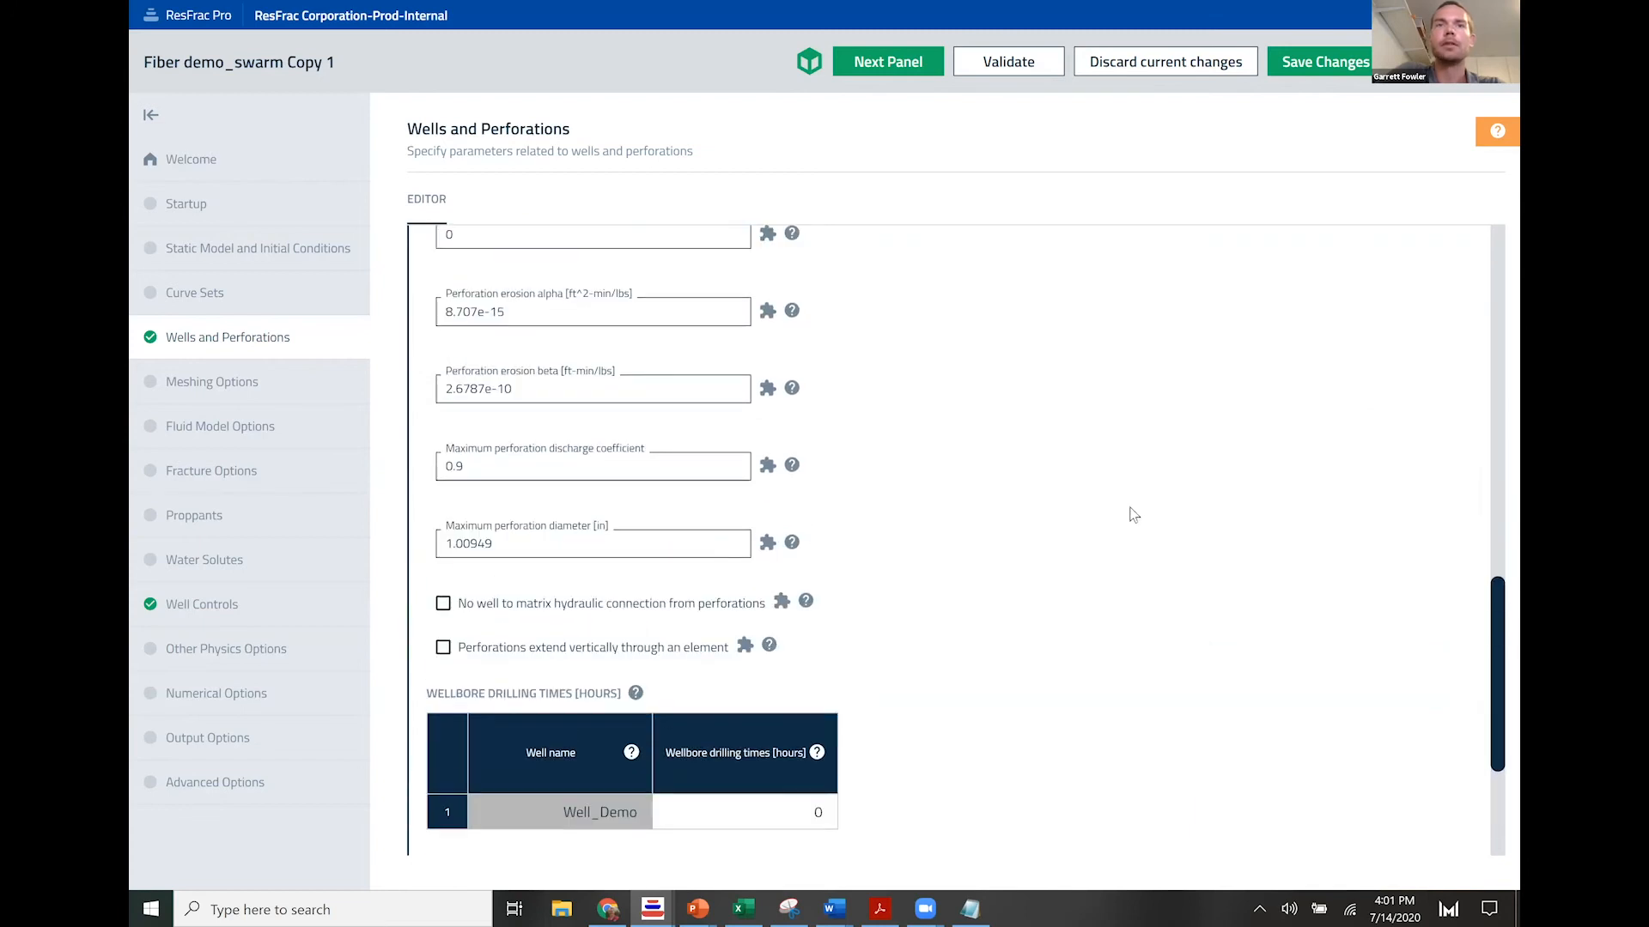
scroll(1134, 517, "up", 2)
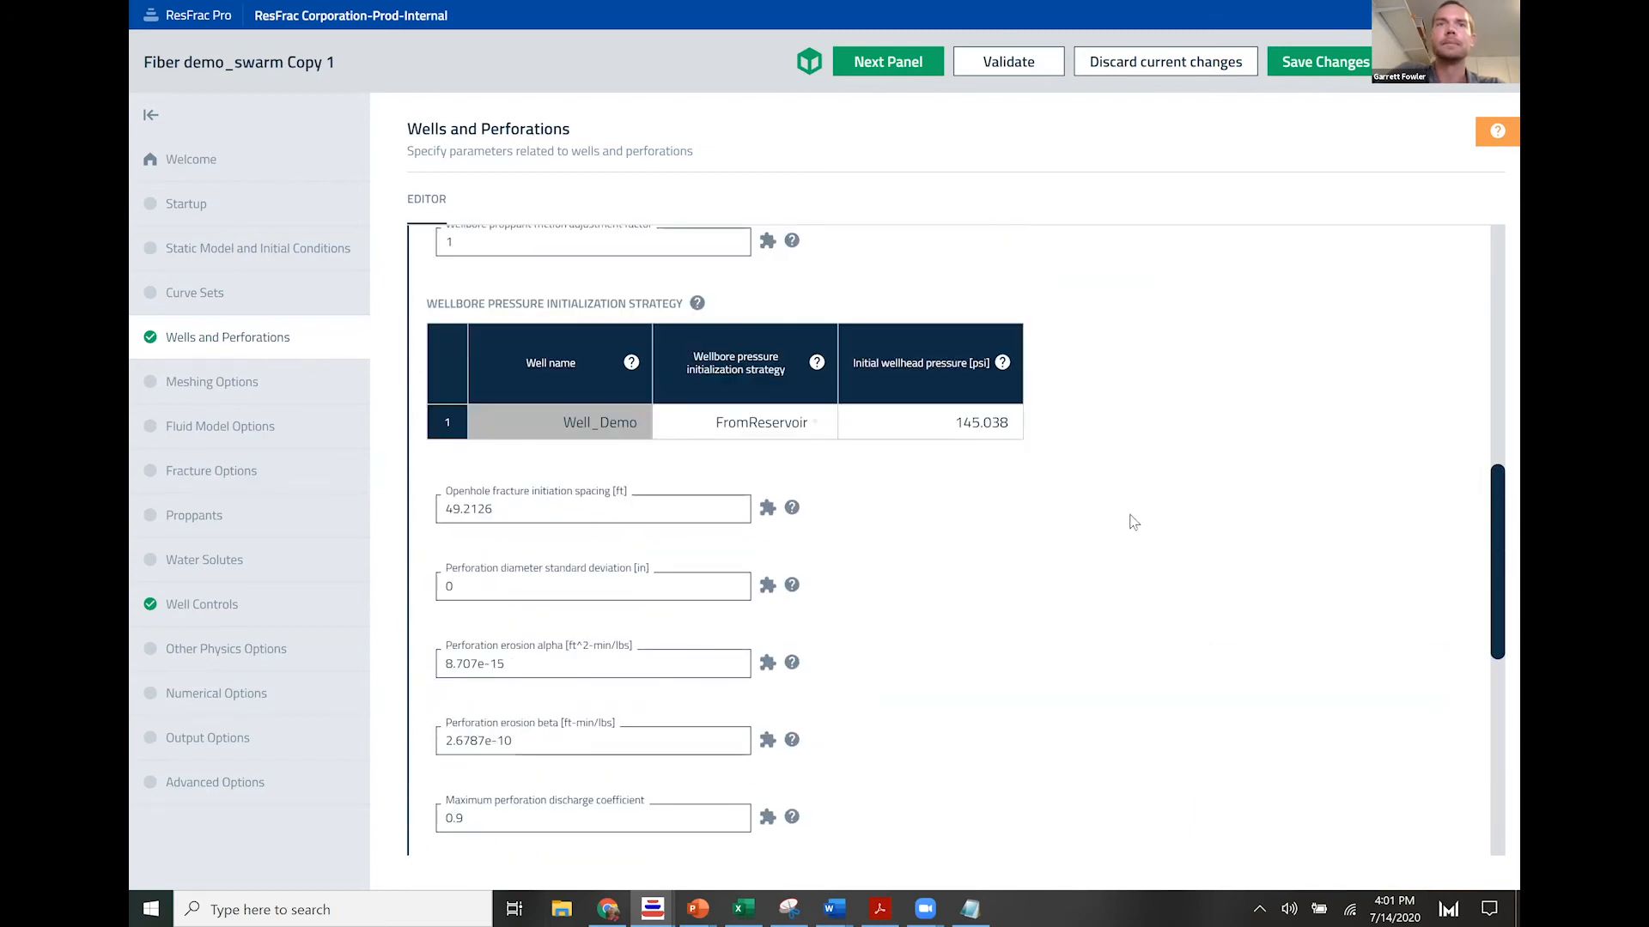
scroll(1134, 522, "up", 6)
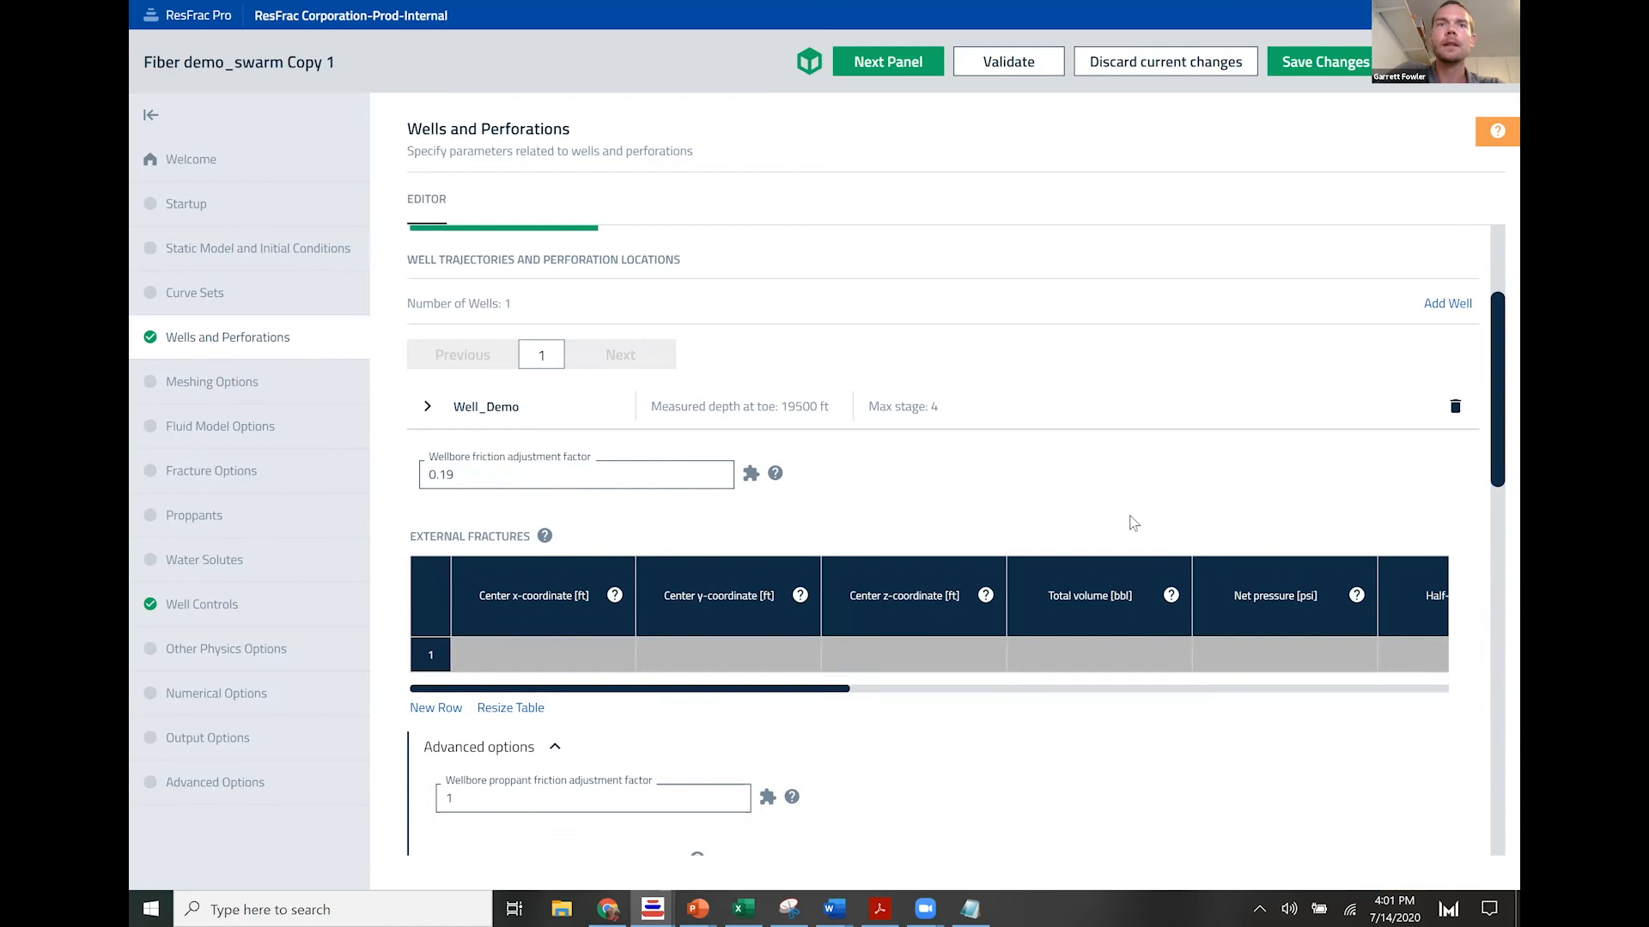
scroll(1132, 522, "down", 10)
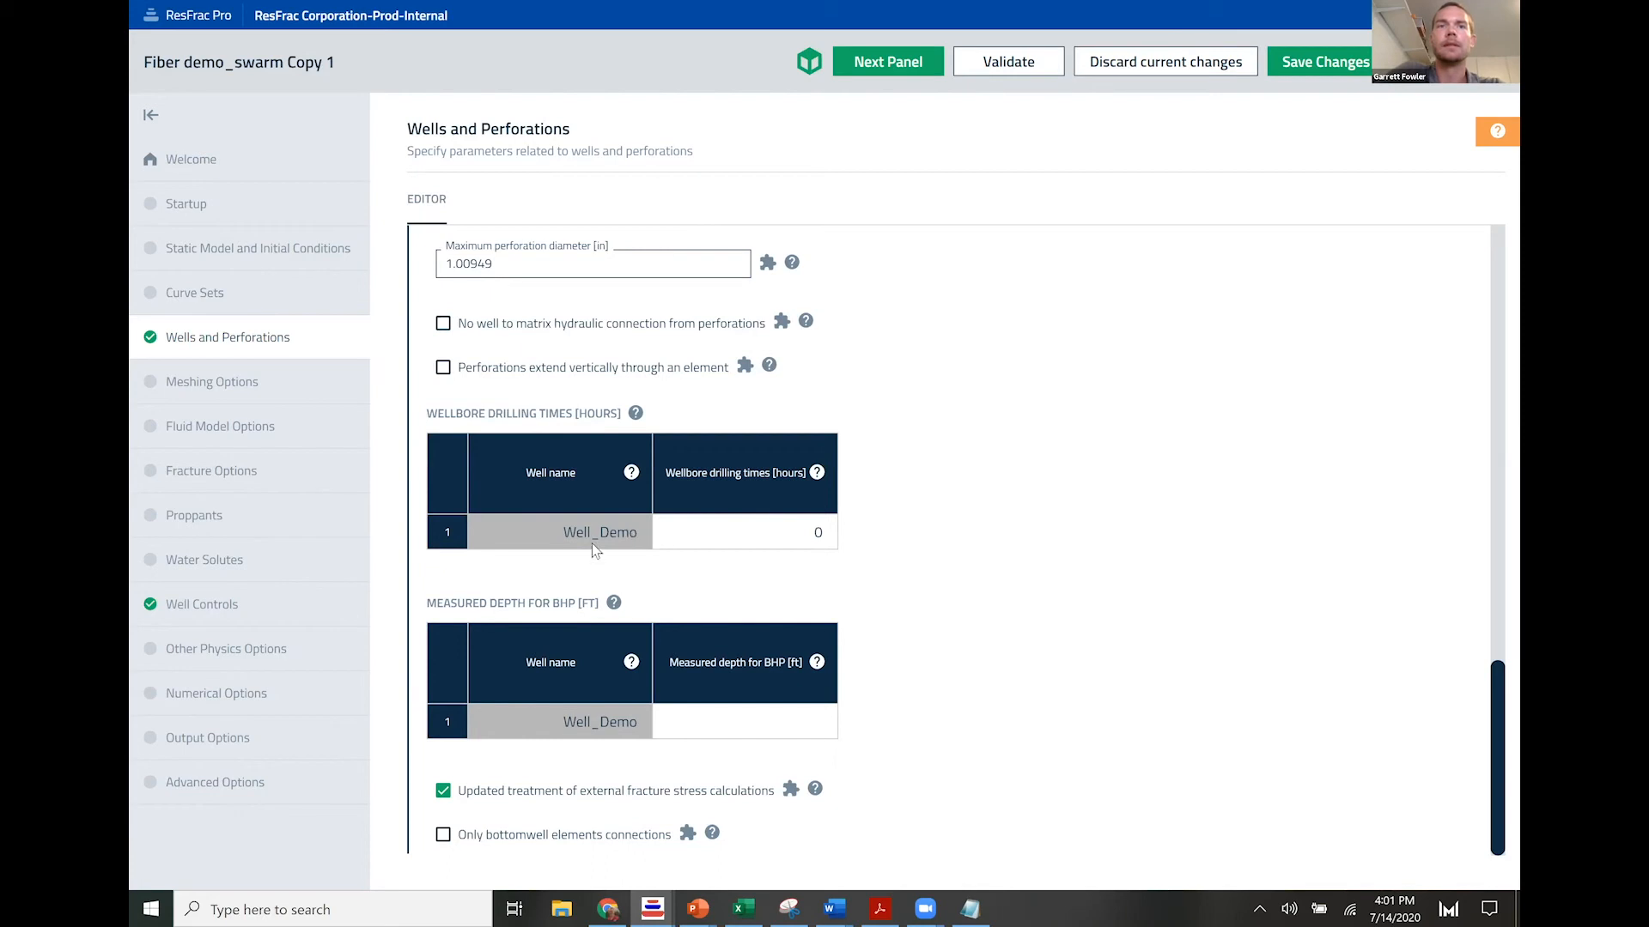
scroll(1129, 542, "up", 5)
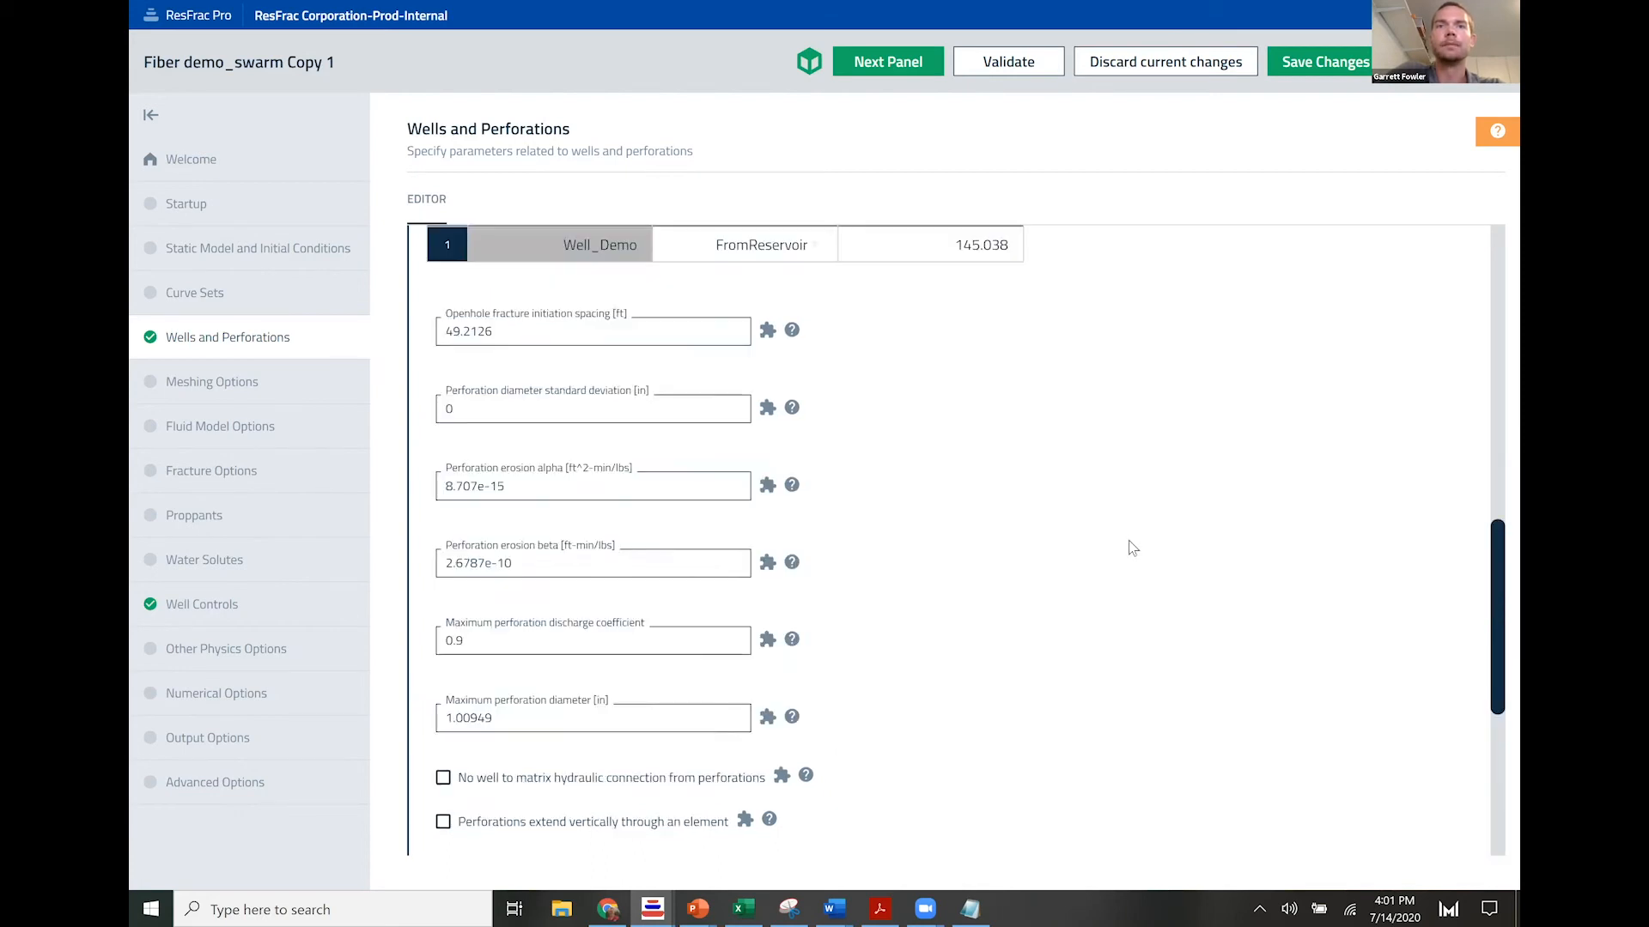
scroll(1130, 543, "up", 10)
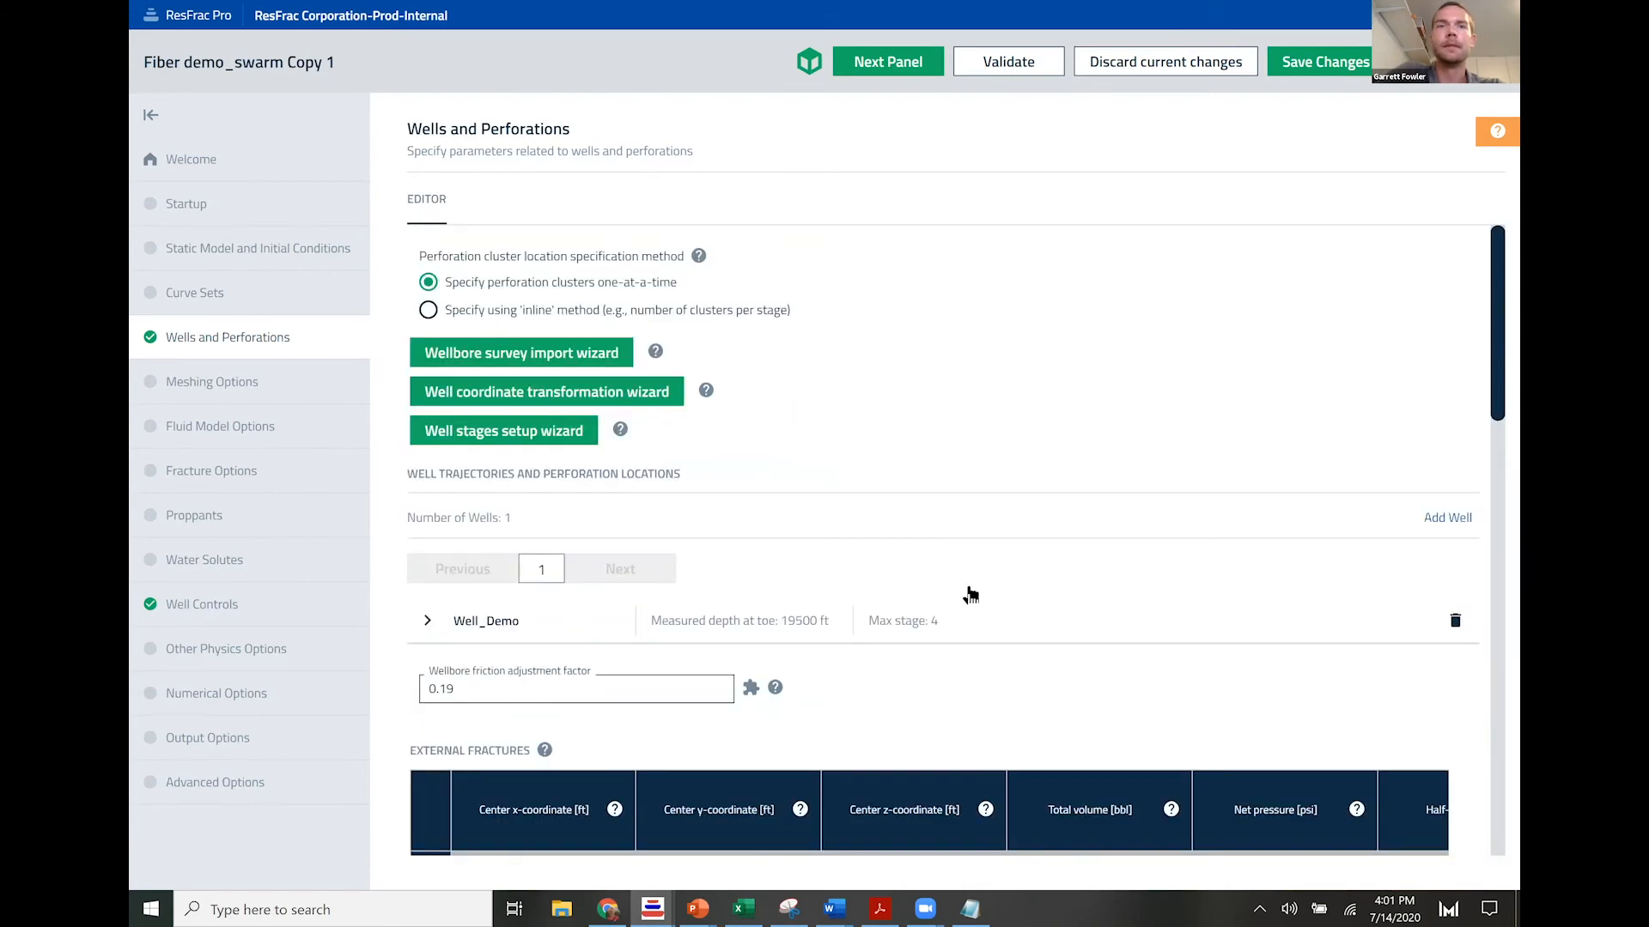
Step: Add a second well and set its wellbore drilling time to 17000 hours in the advanced options
left_click(1431, 521)
scroll(986, 558, "down", 15)
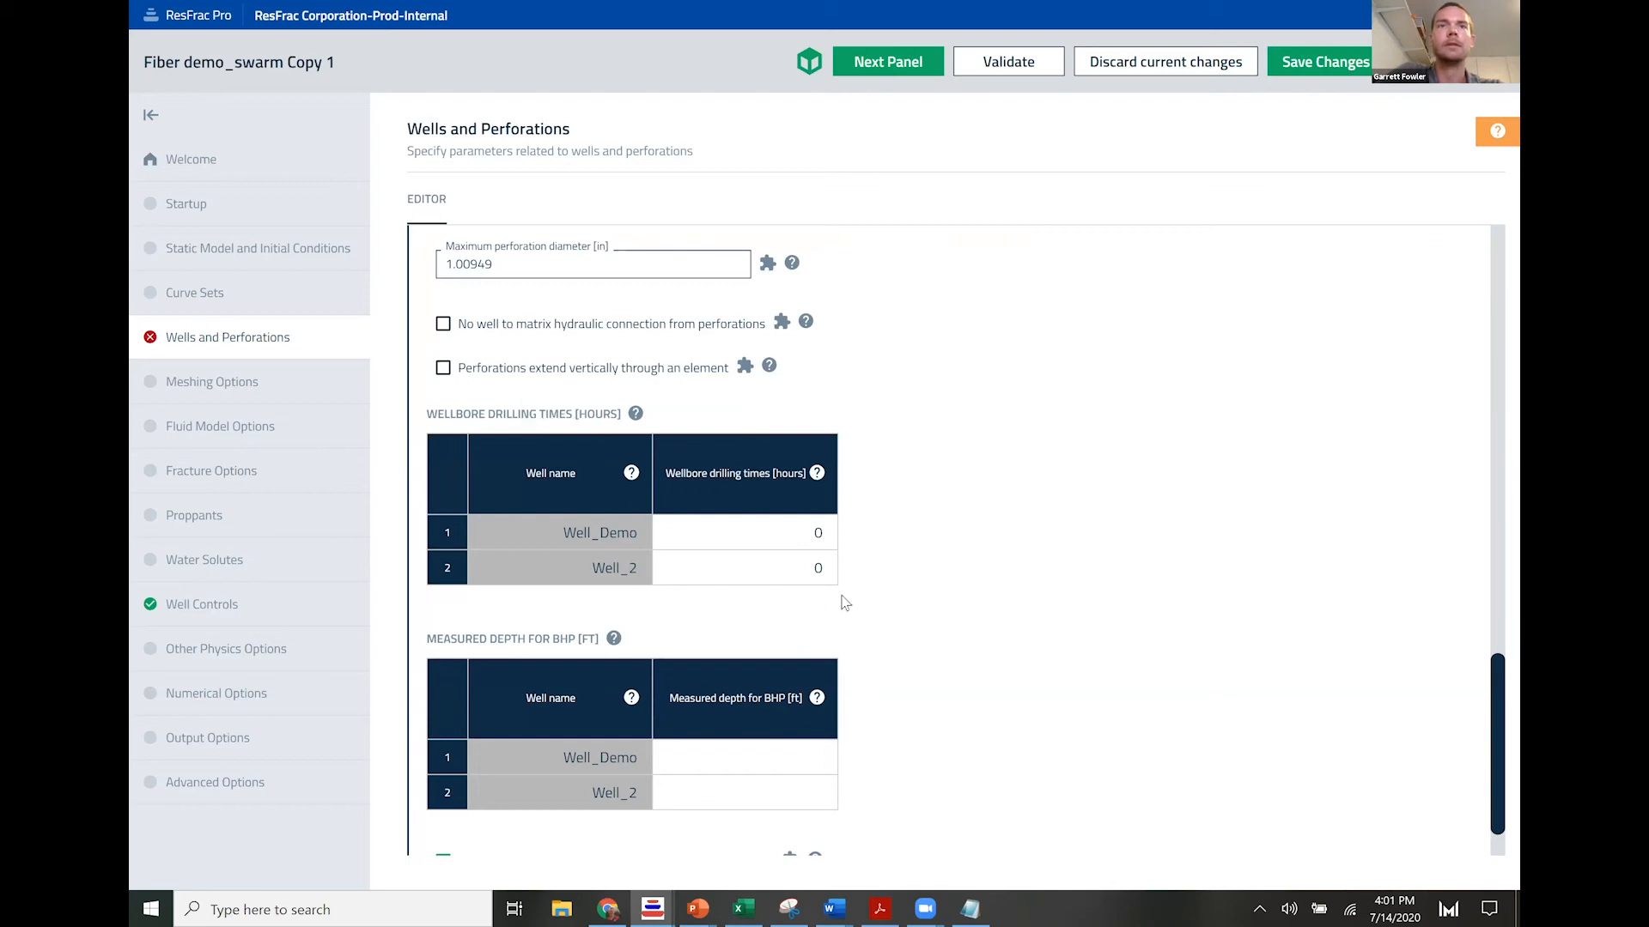
left_click(726, 576)
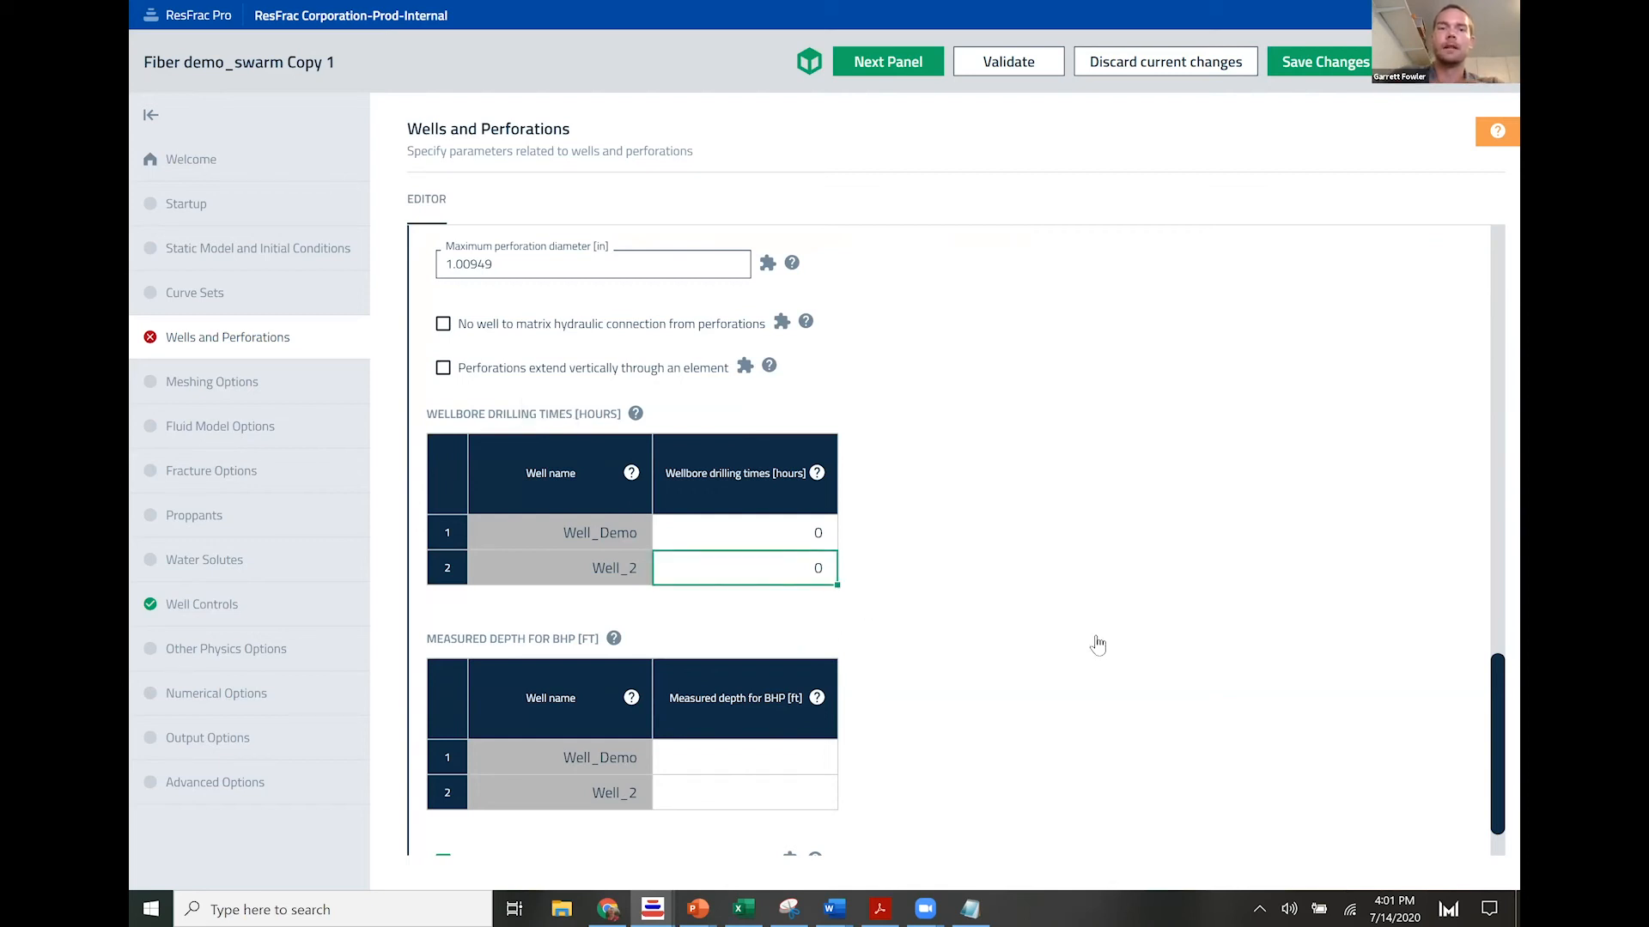
type("40")
key("BackSpace")
key("BackSpace")
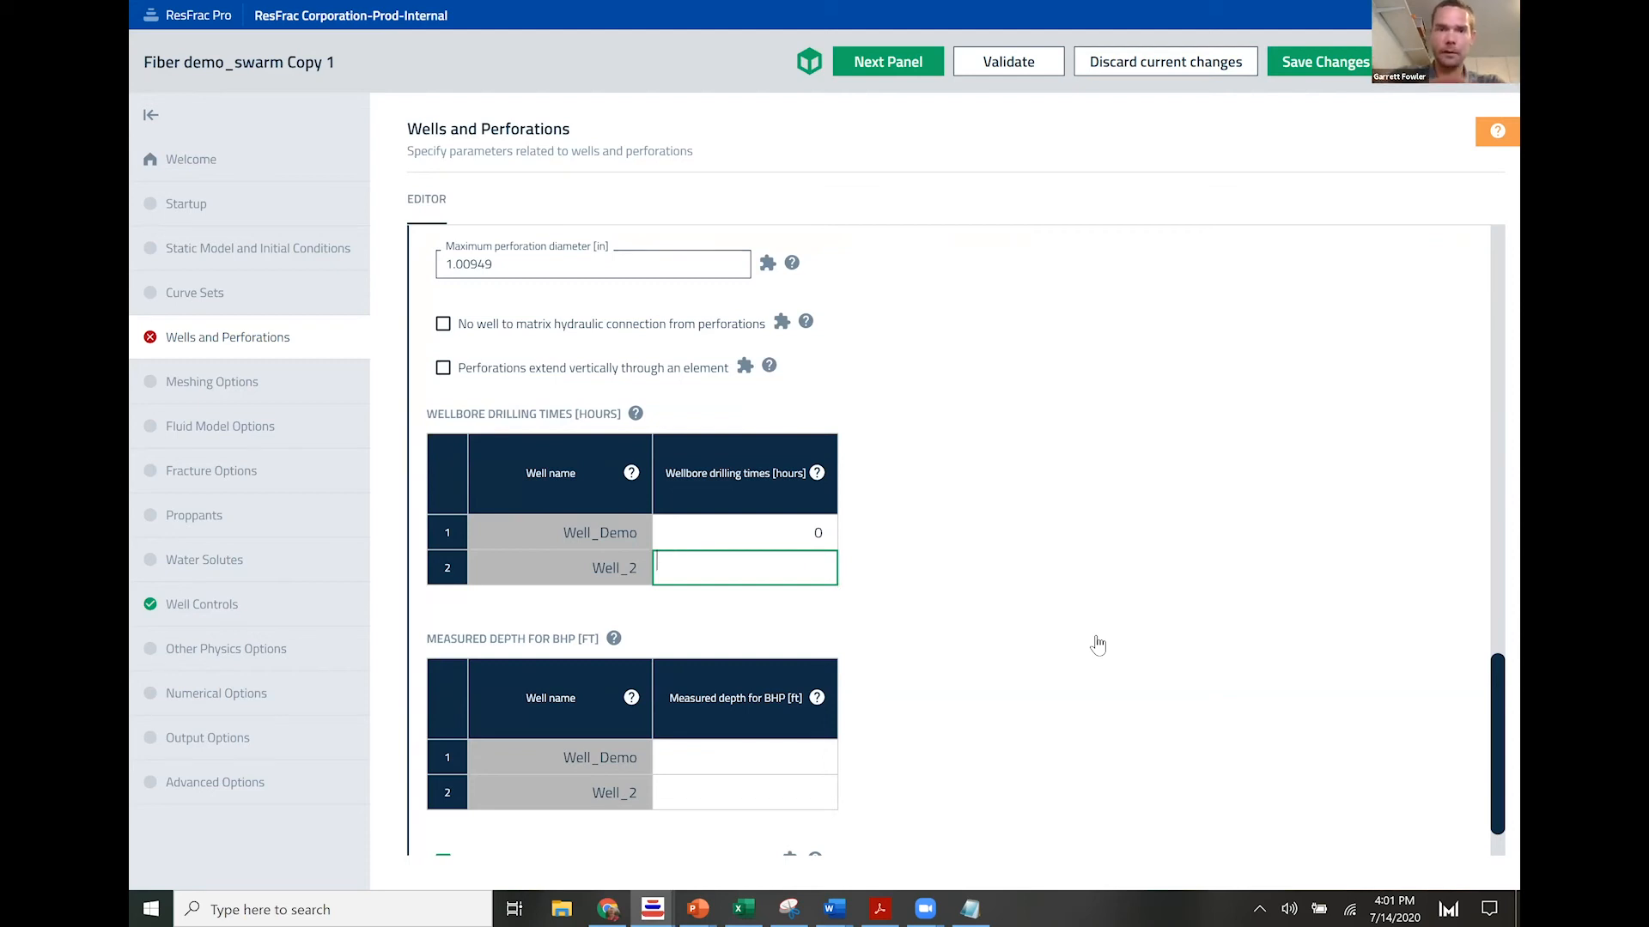
type("17-000")
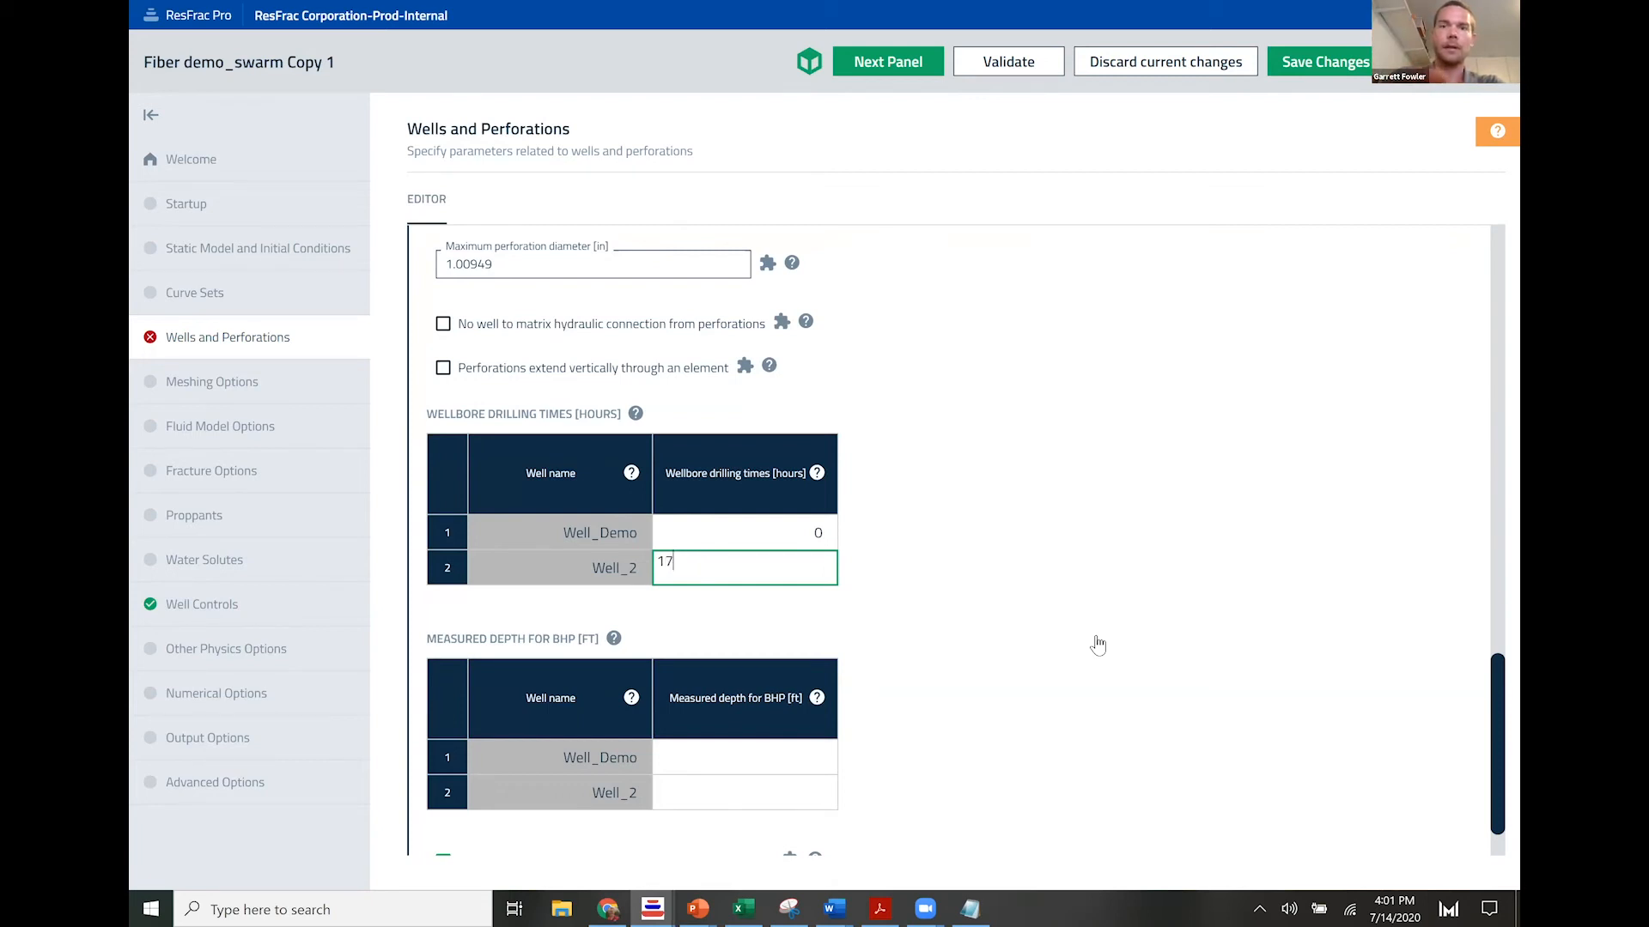
key("Return")
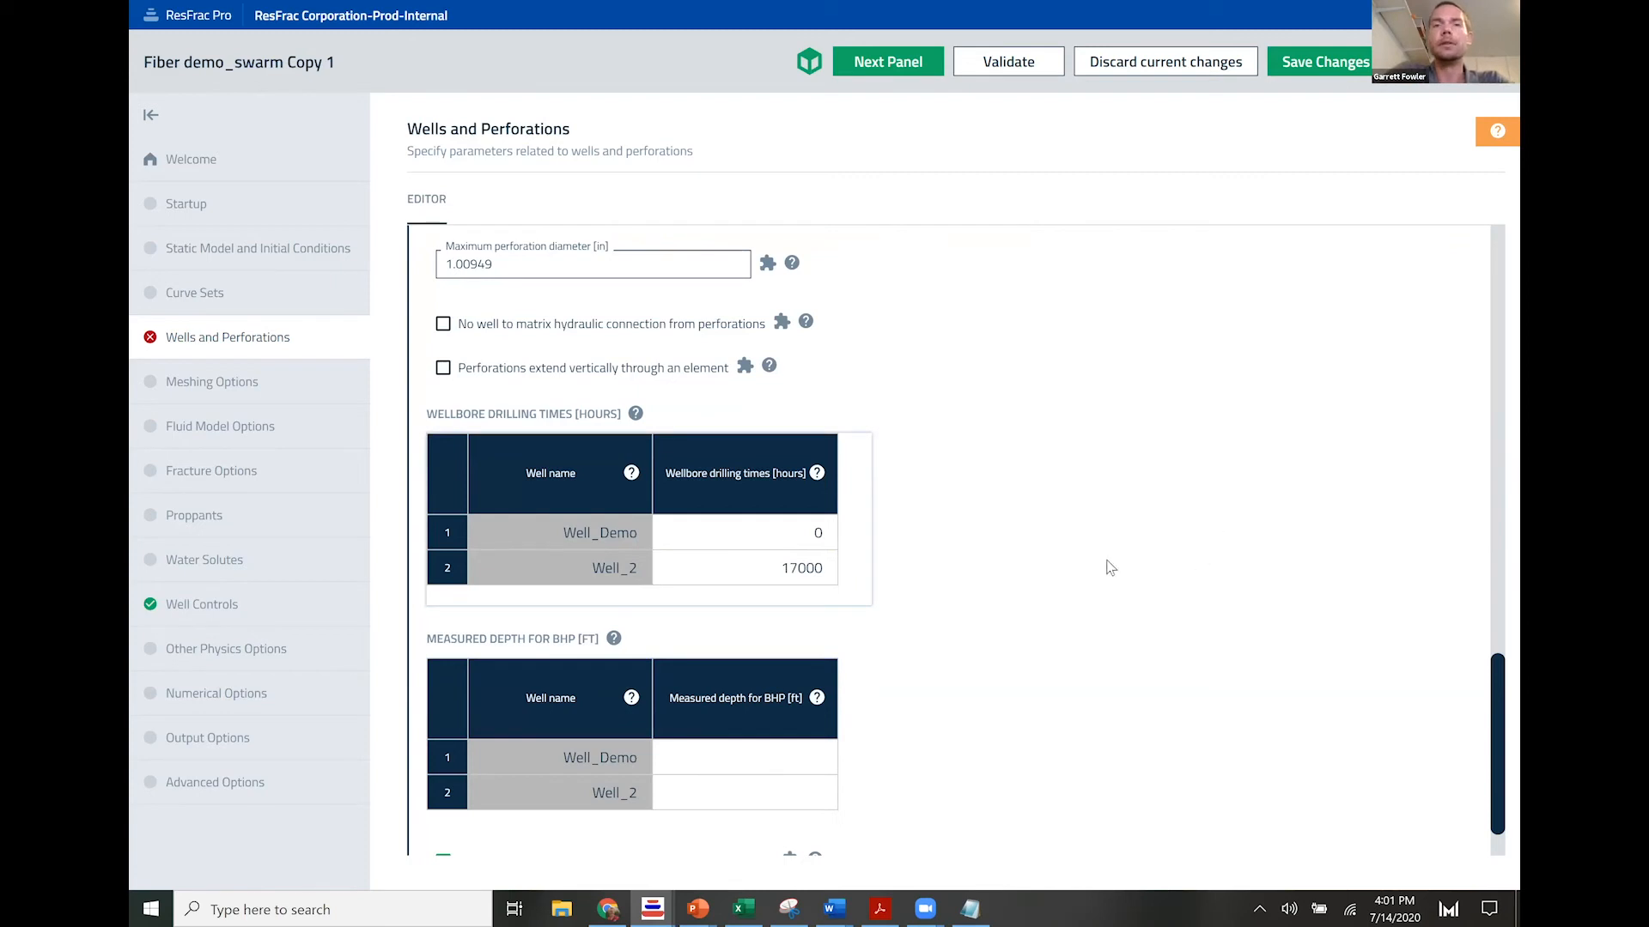
Step: Expand Well_2, examine its empty well vertices and perforation clusters tables, and collapse it
scroll(973, 547, "up", 10)
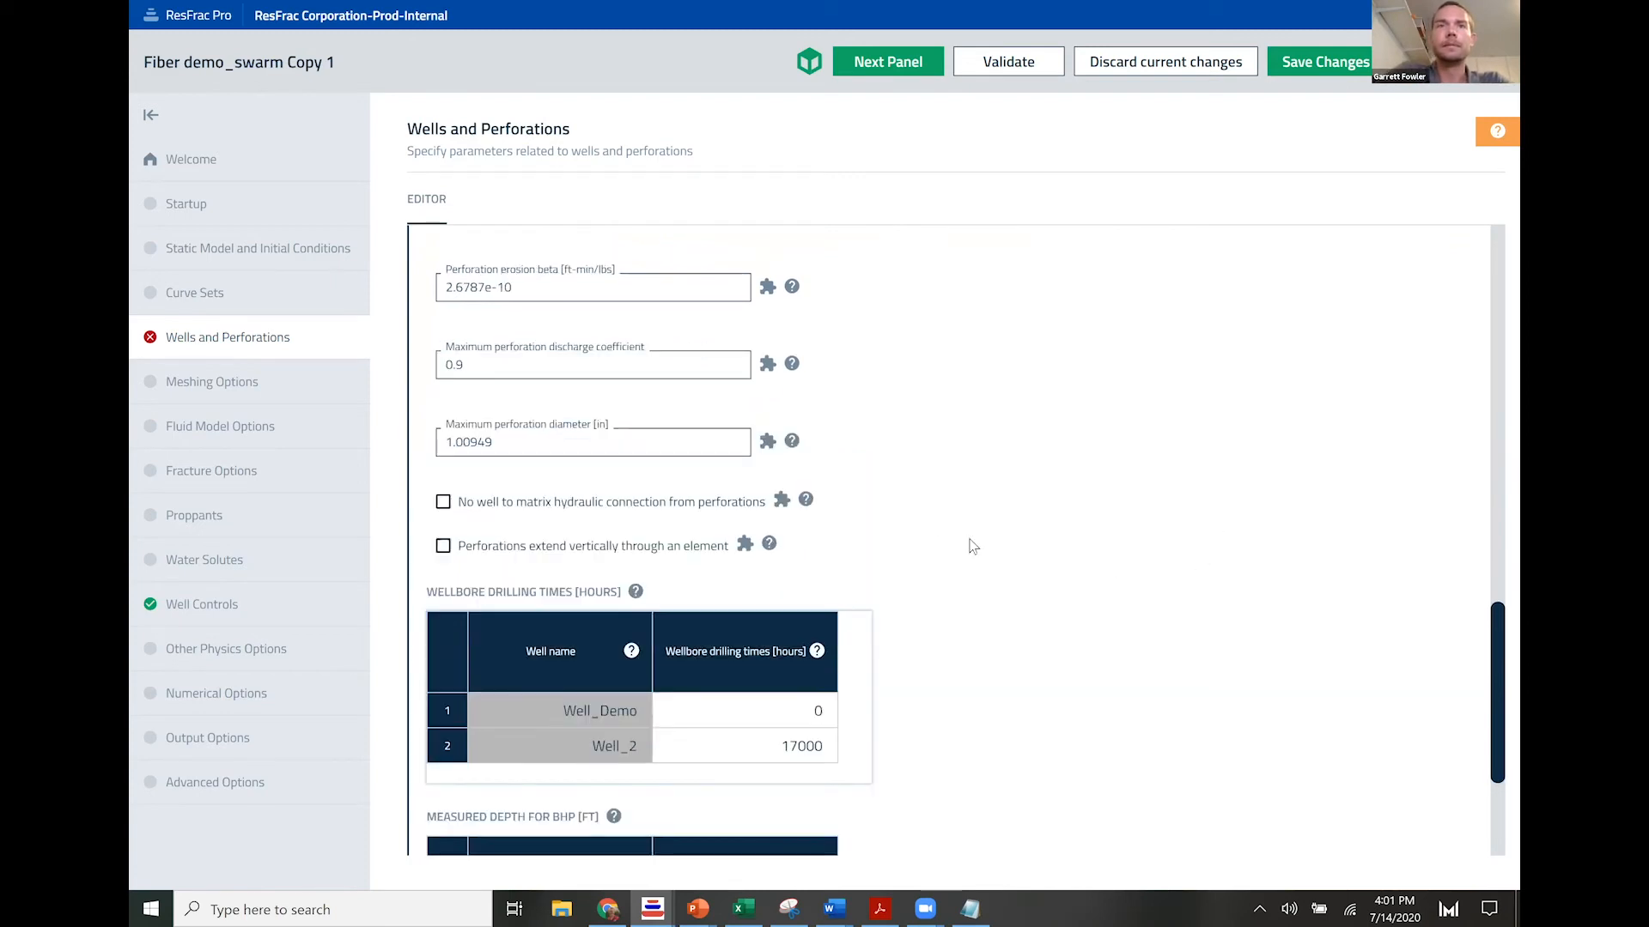
scroll(718, 449, "up", 5)
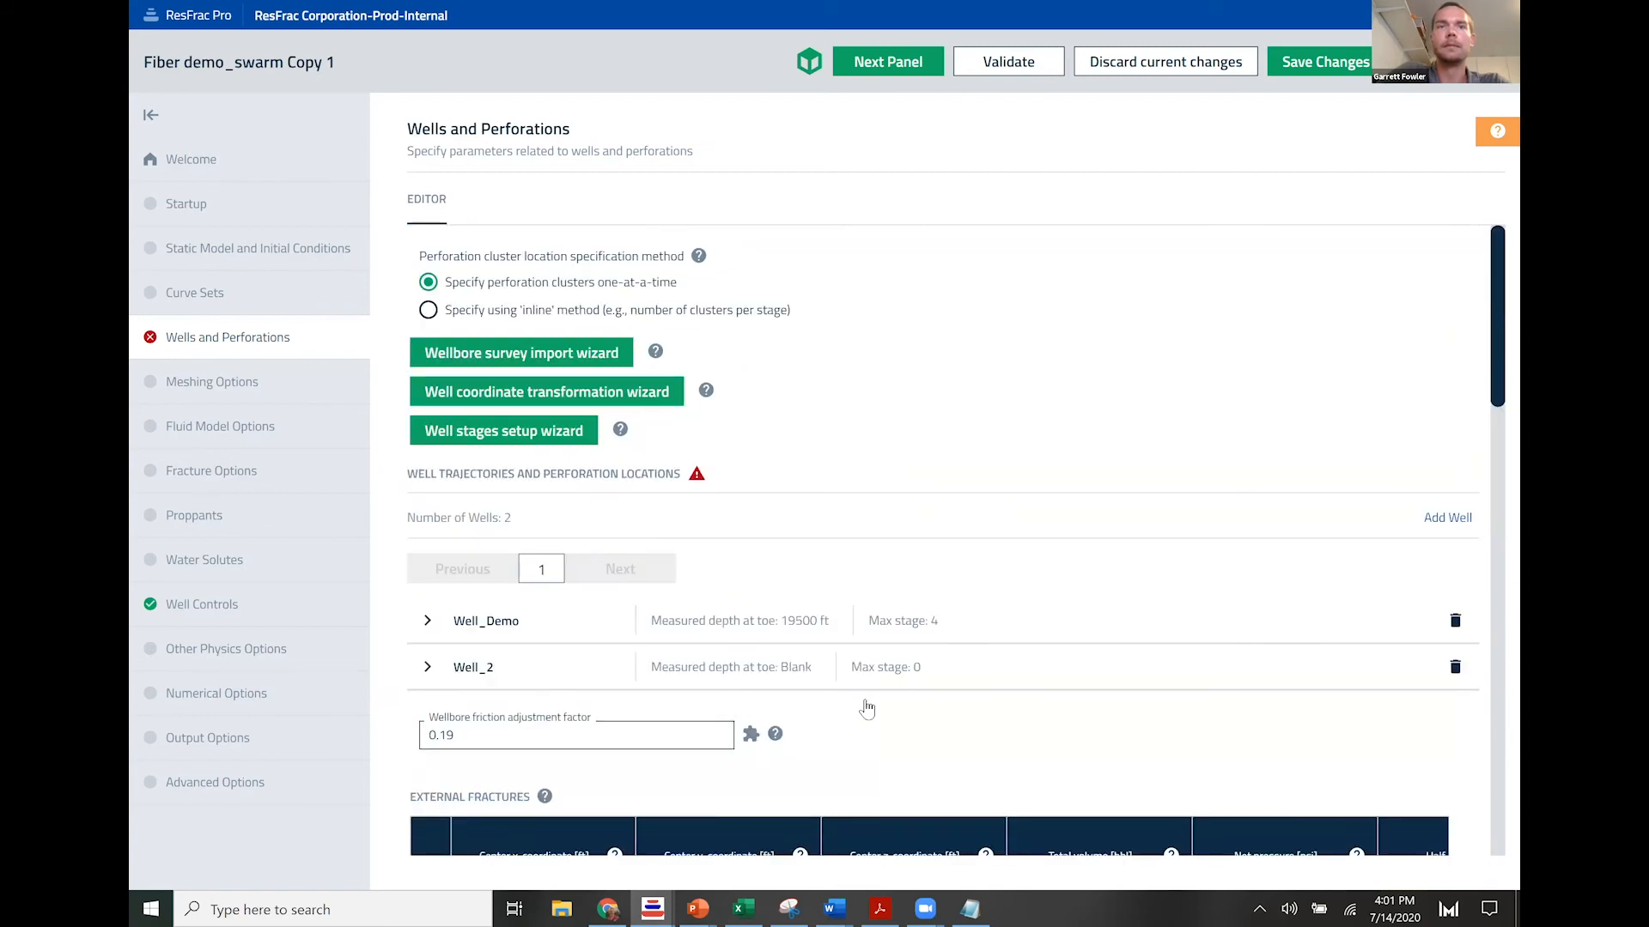
left_click(967, 683)
scroll(931, 559, "down", 15)
scroll(996, 591, "up", 10)
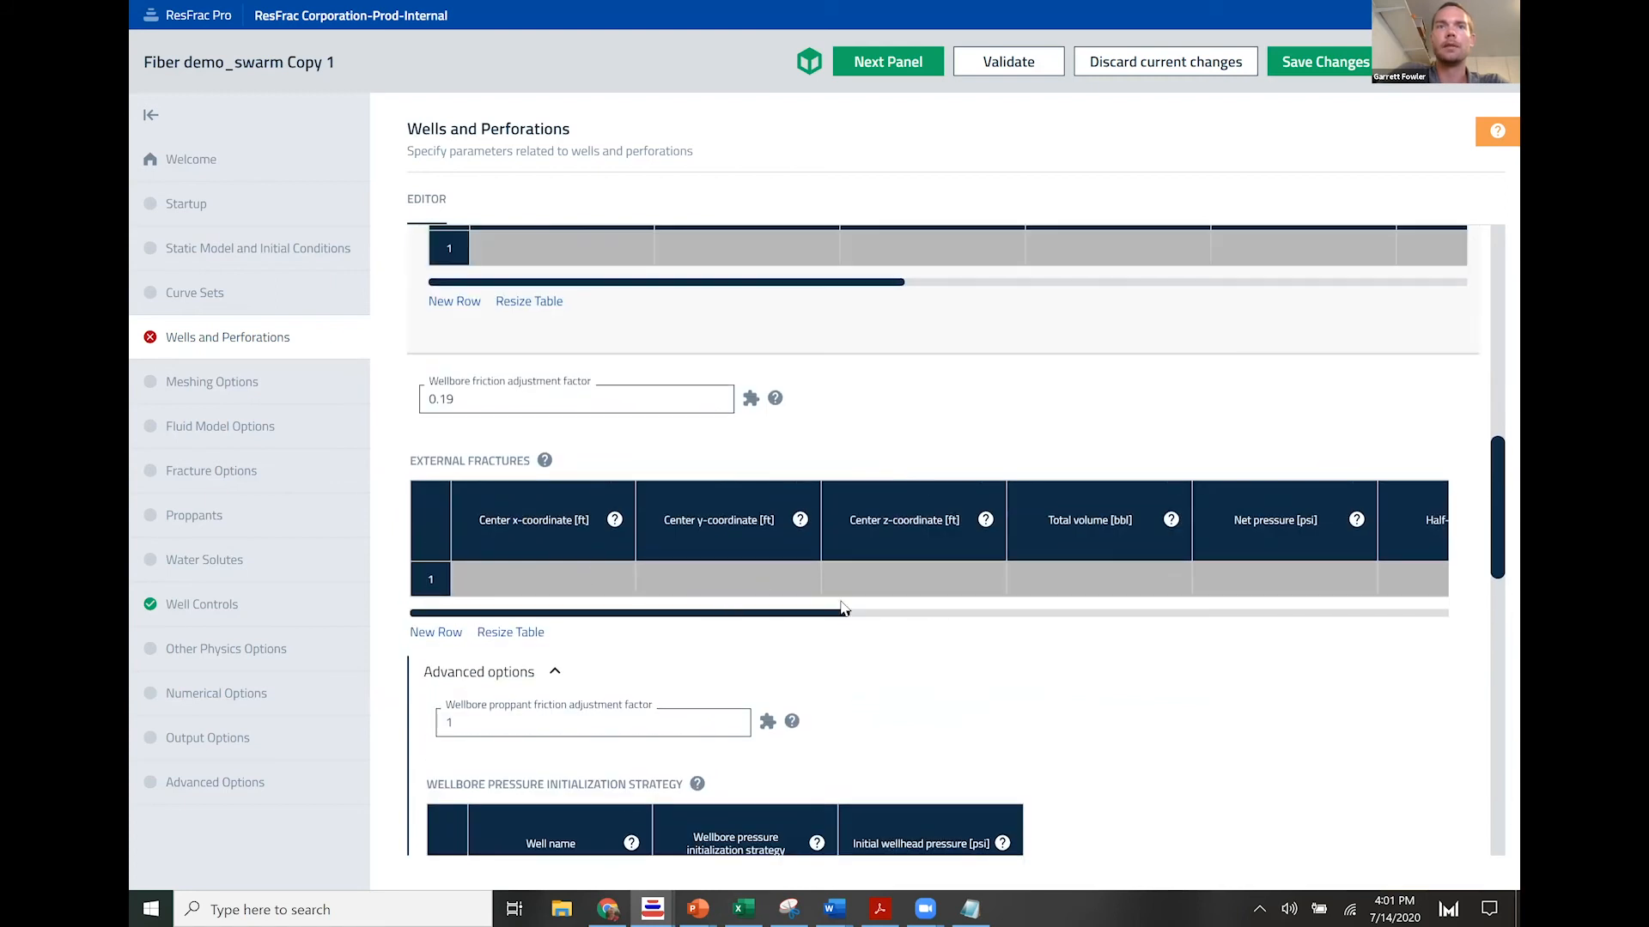
scroll(876, 575, "up", 5)
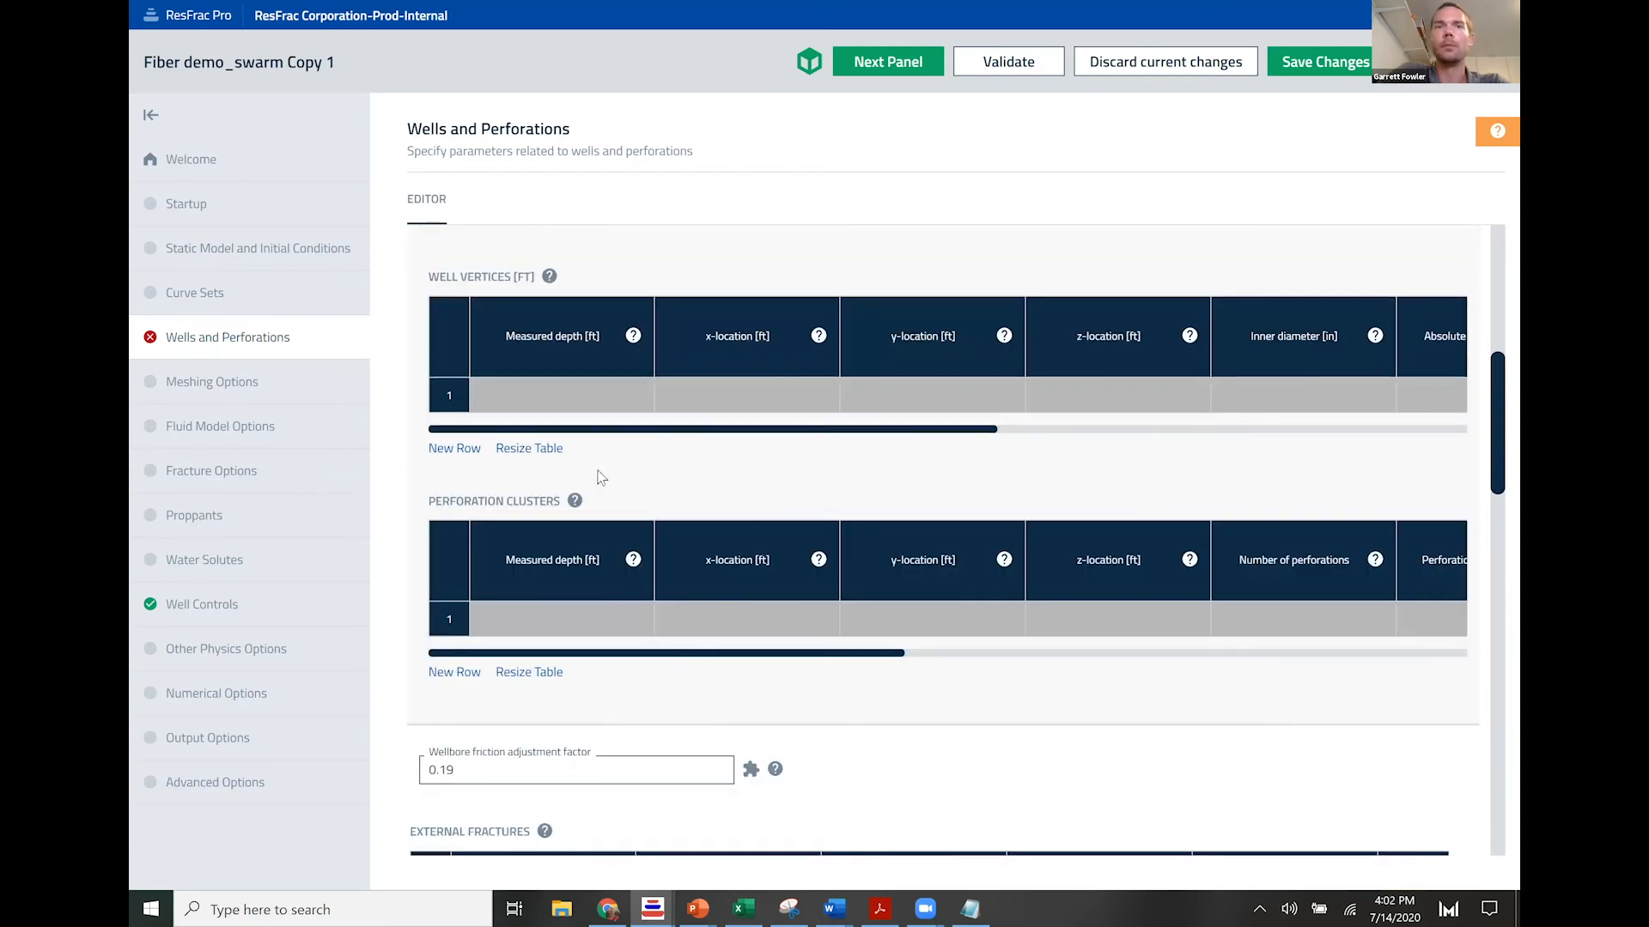
scroll(744, 510, "up", 2)
scroll(744, 510, "up", 5)
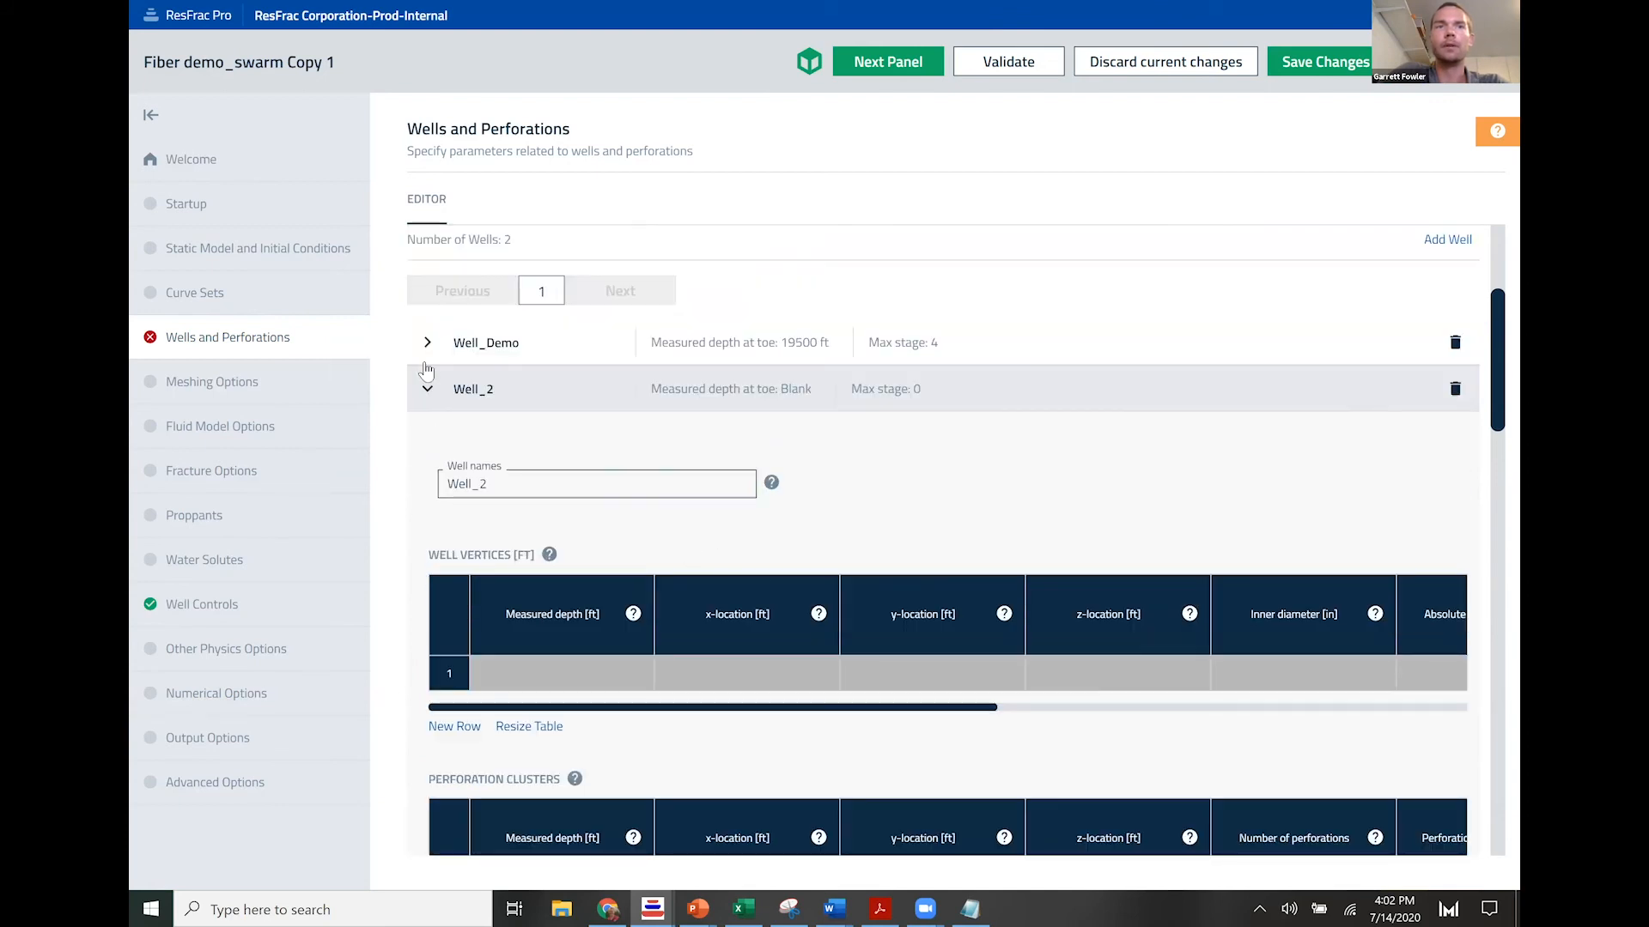
left_click(427, 389)
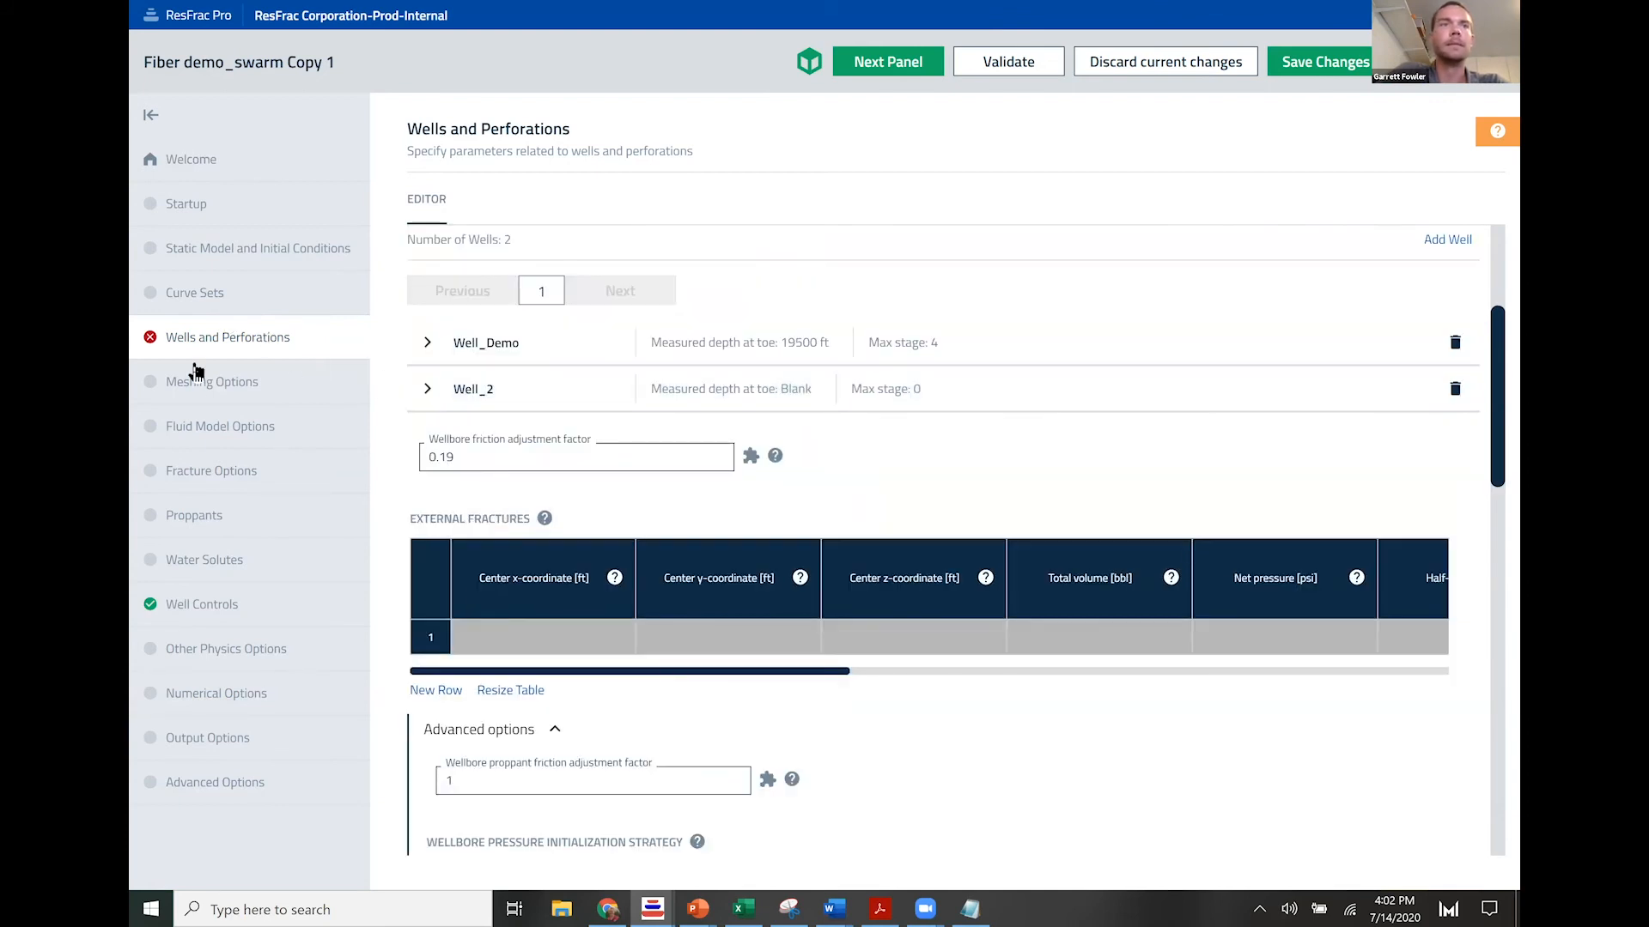
Step: In Meshing Options, set the matrix region length in the y direction to 15000 ft
left_click(211, 387)
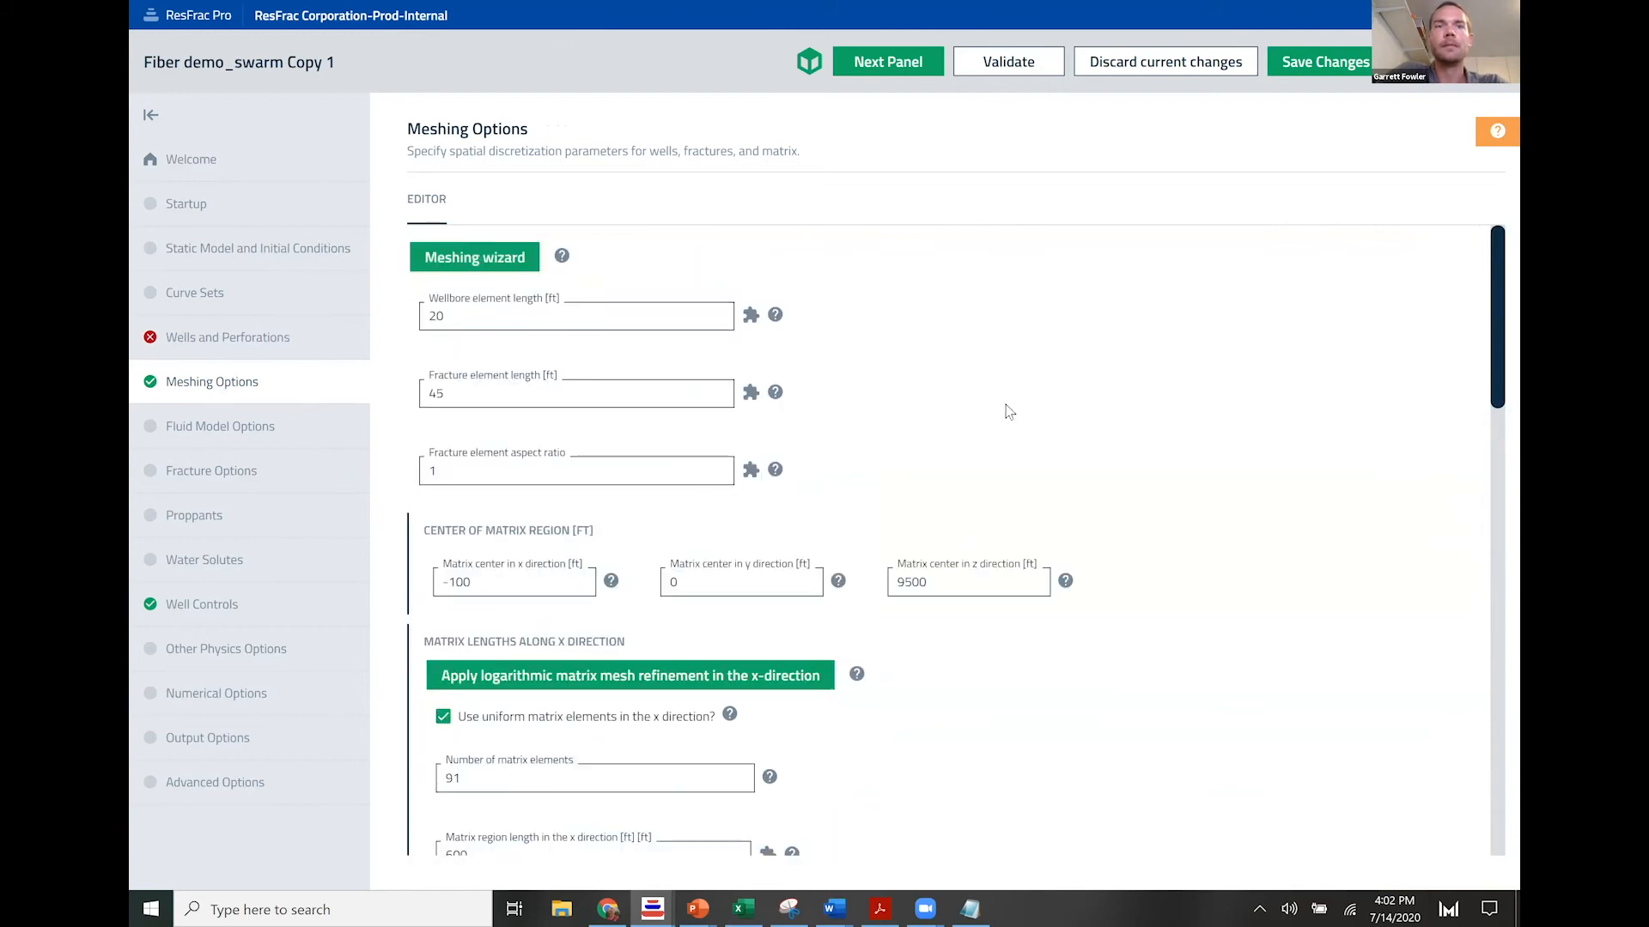
scroll(1007, 404, "down", 5)
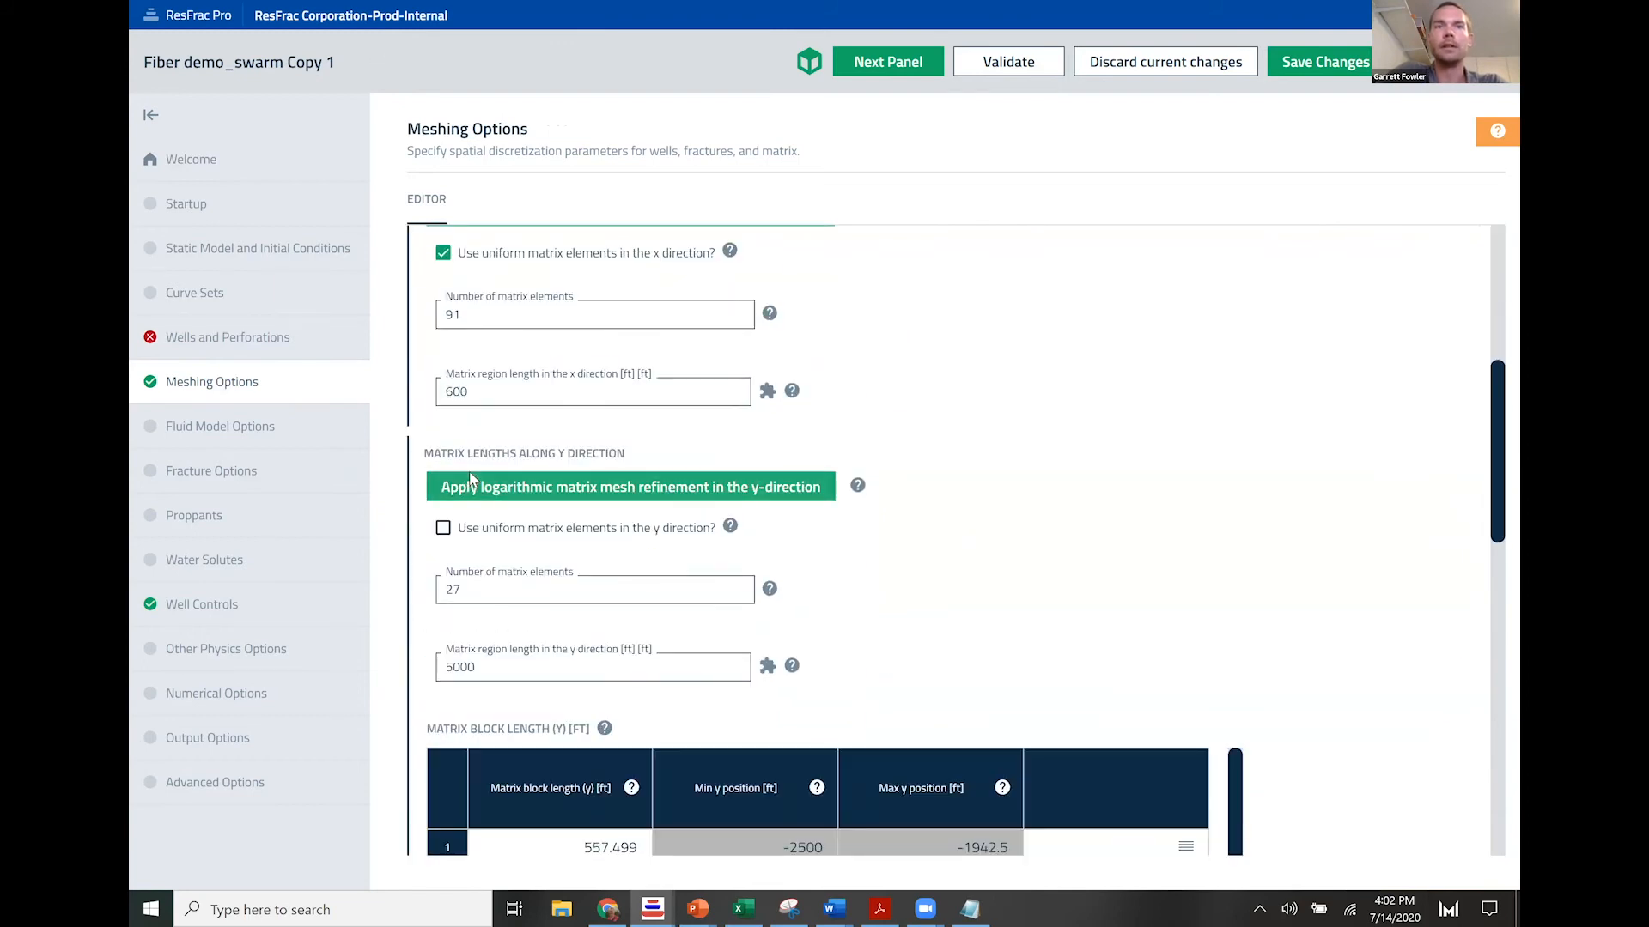
scroll(893, 585, "down", 3)
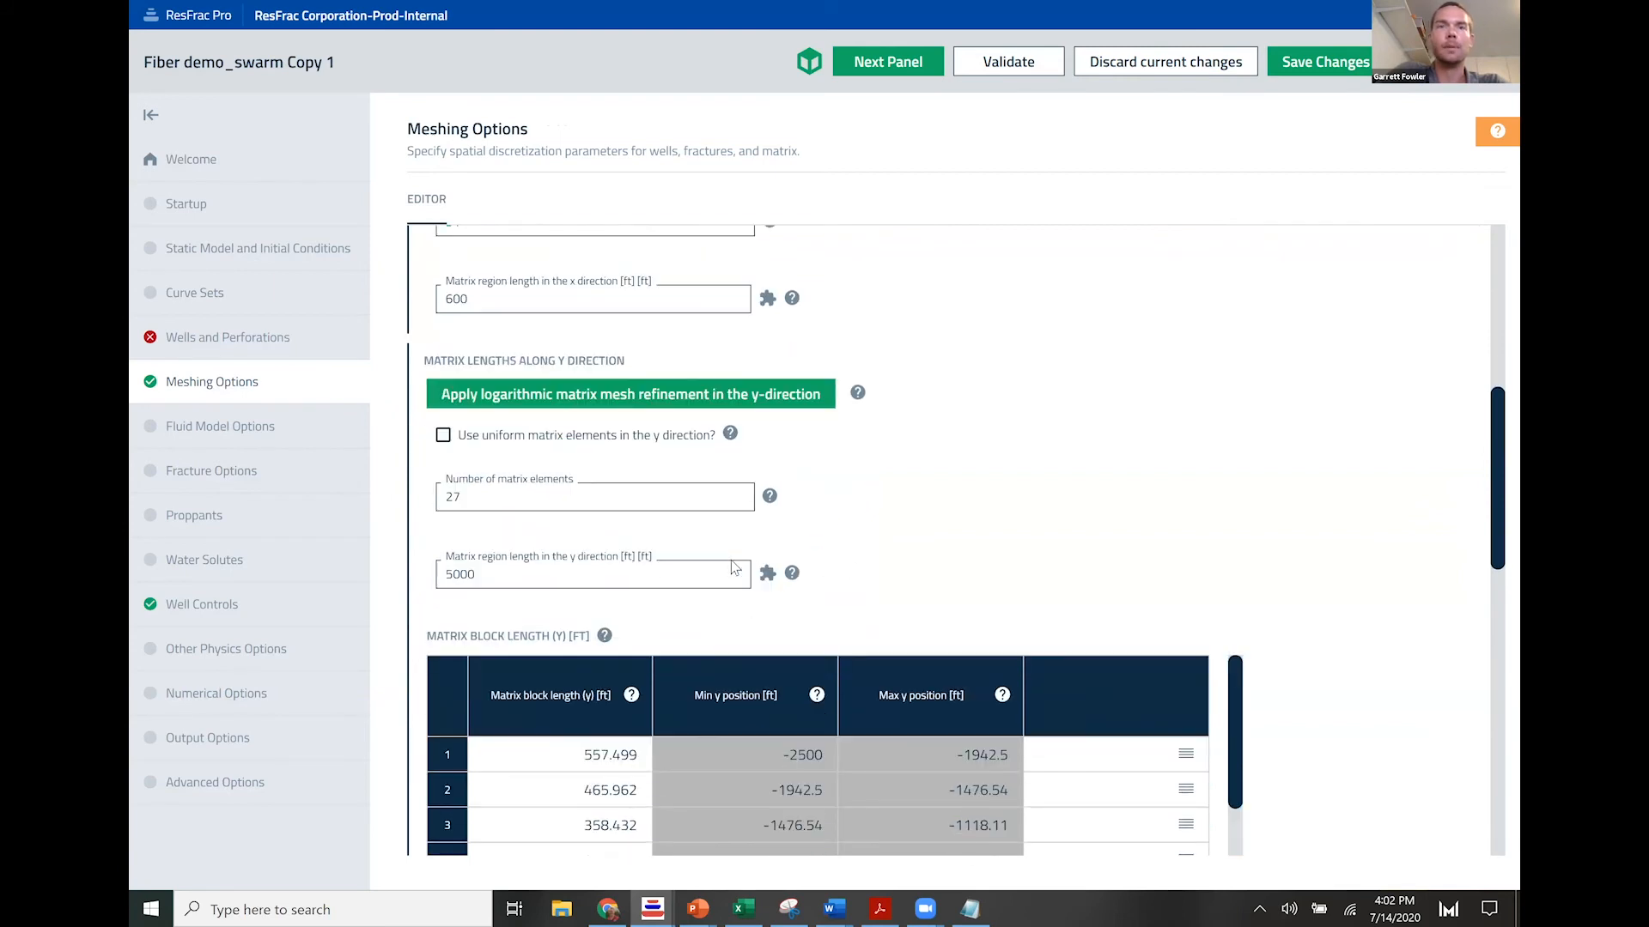
left_click_drag(501, 576, 406, 582)
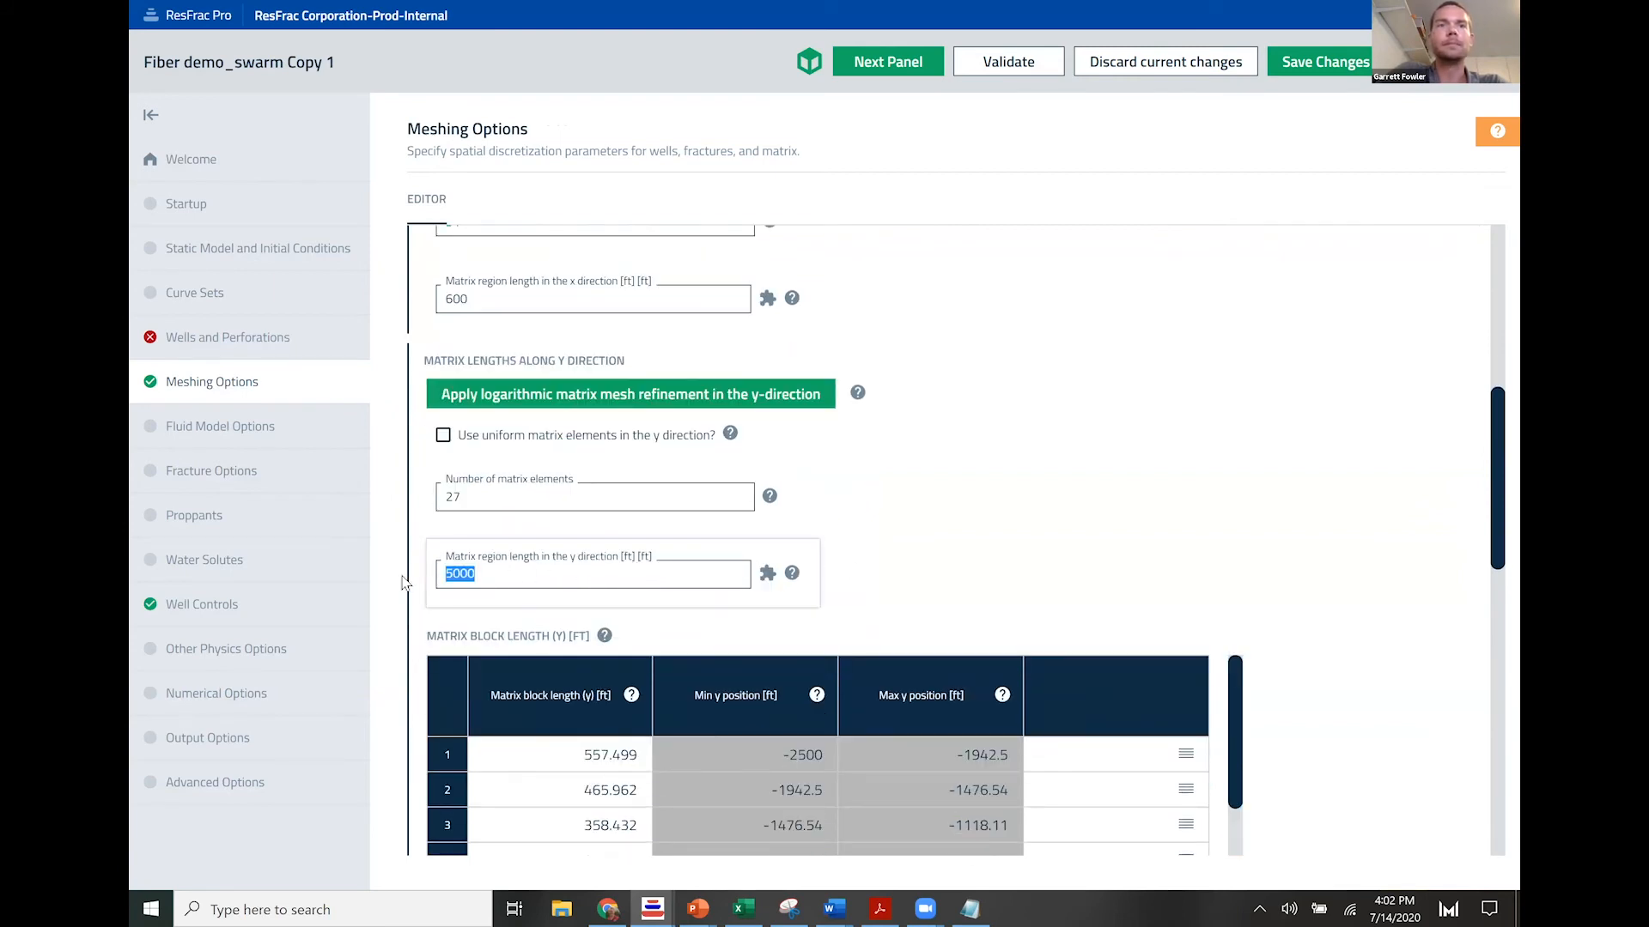
type("150000")
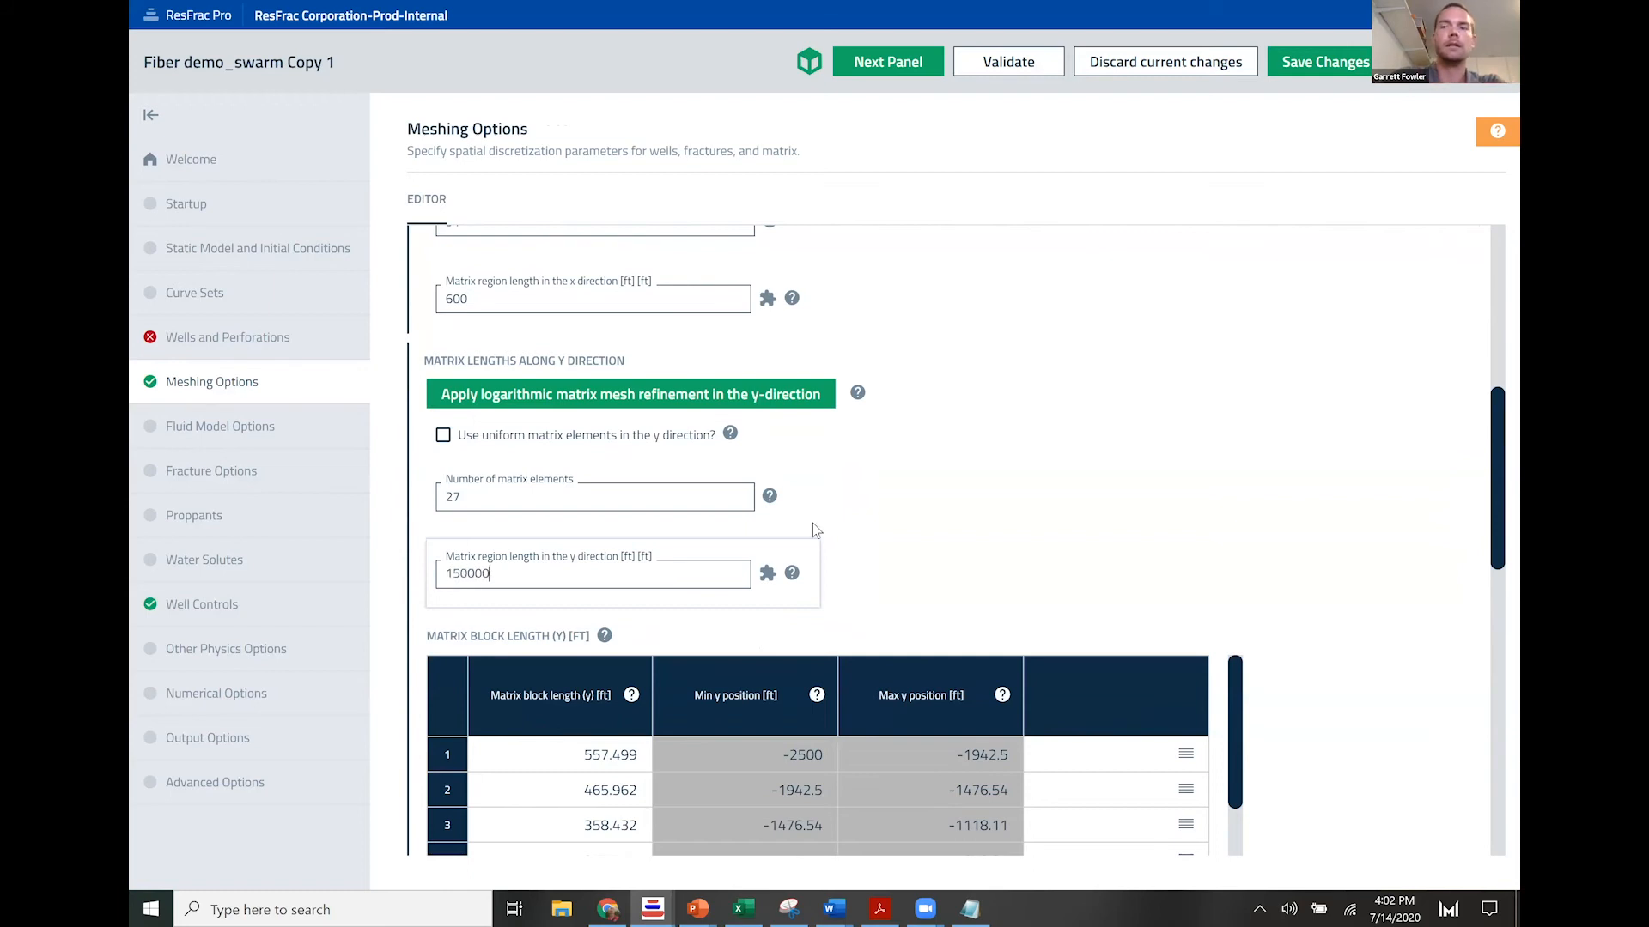
scroll(1075, 485, "down", 6)
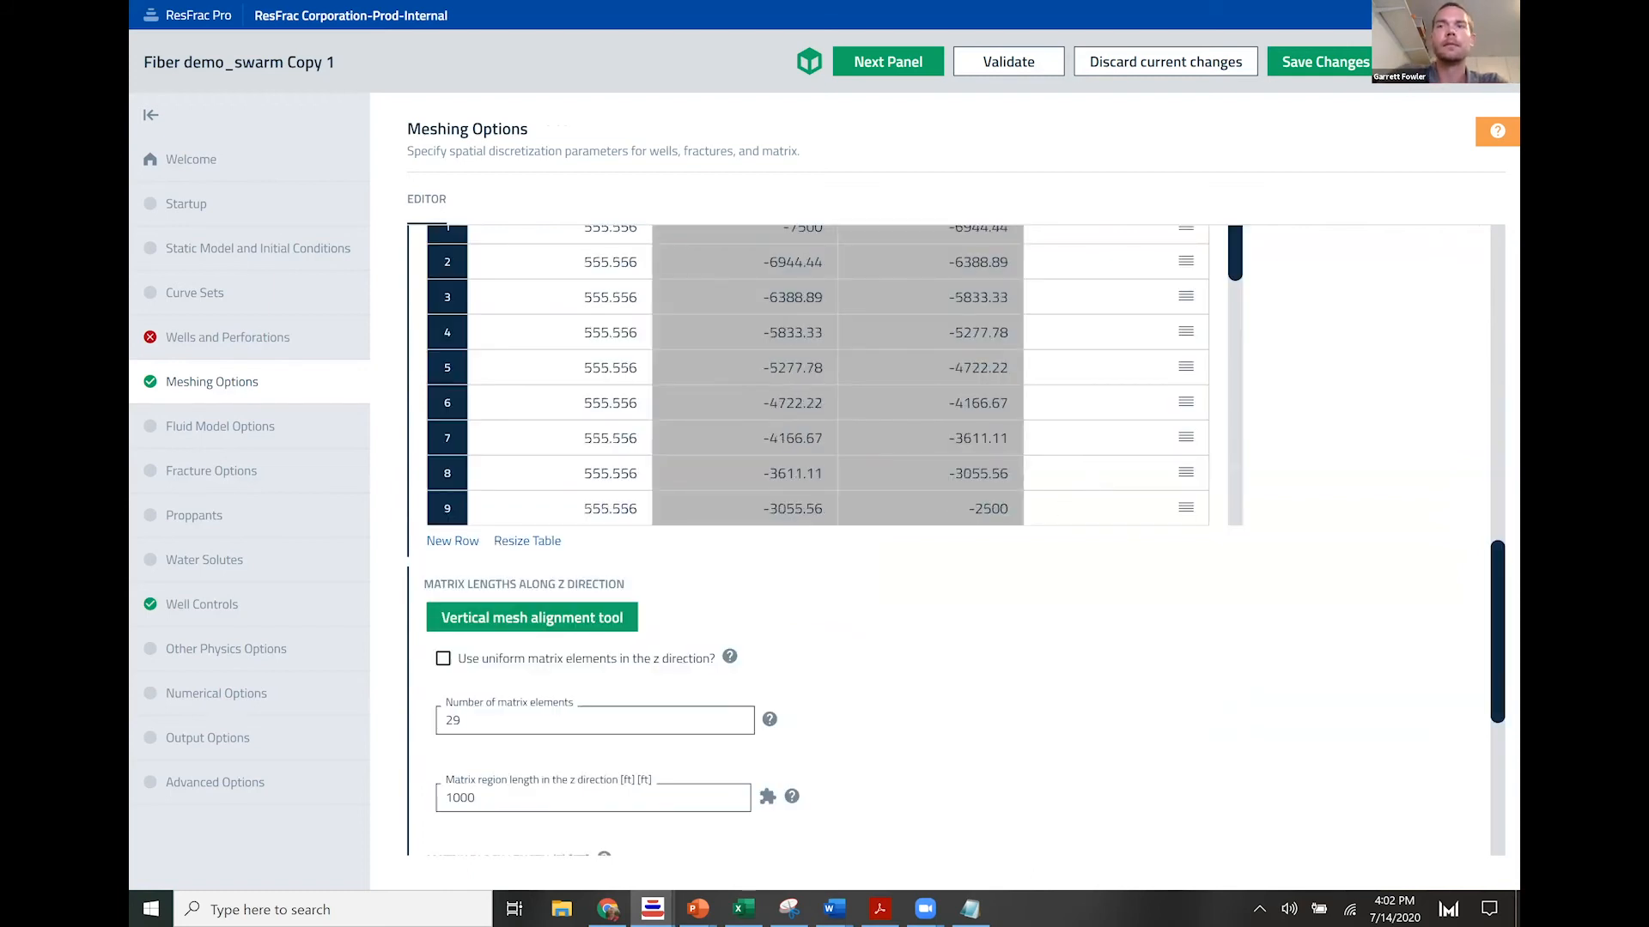
scroll(1473, 456, "up", 12)
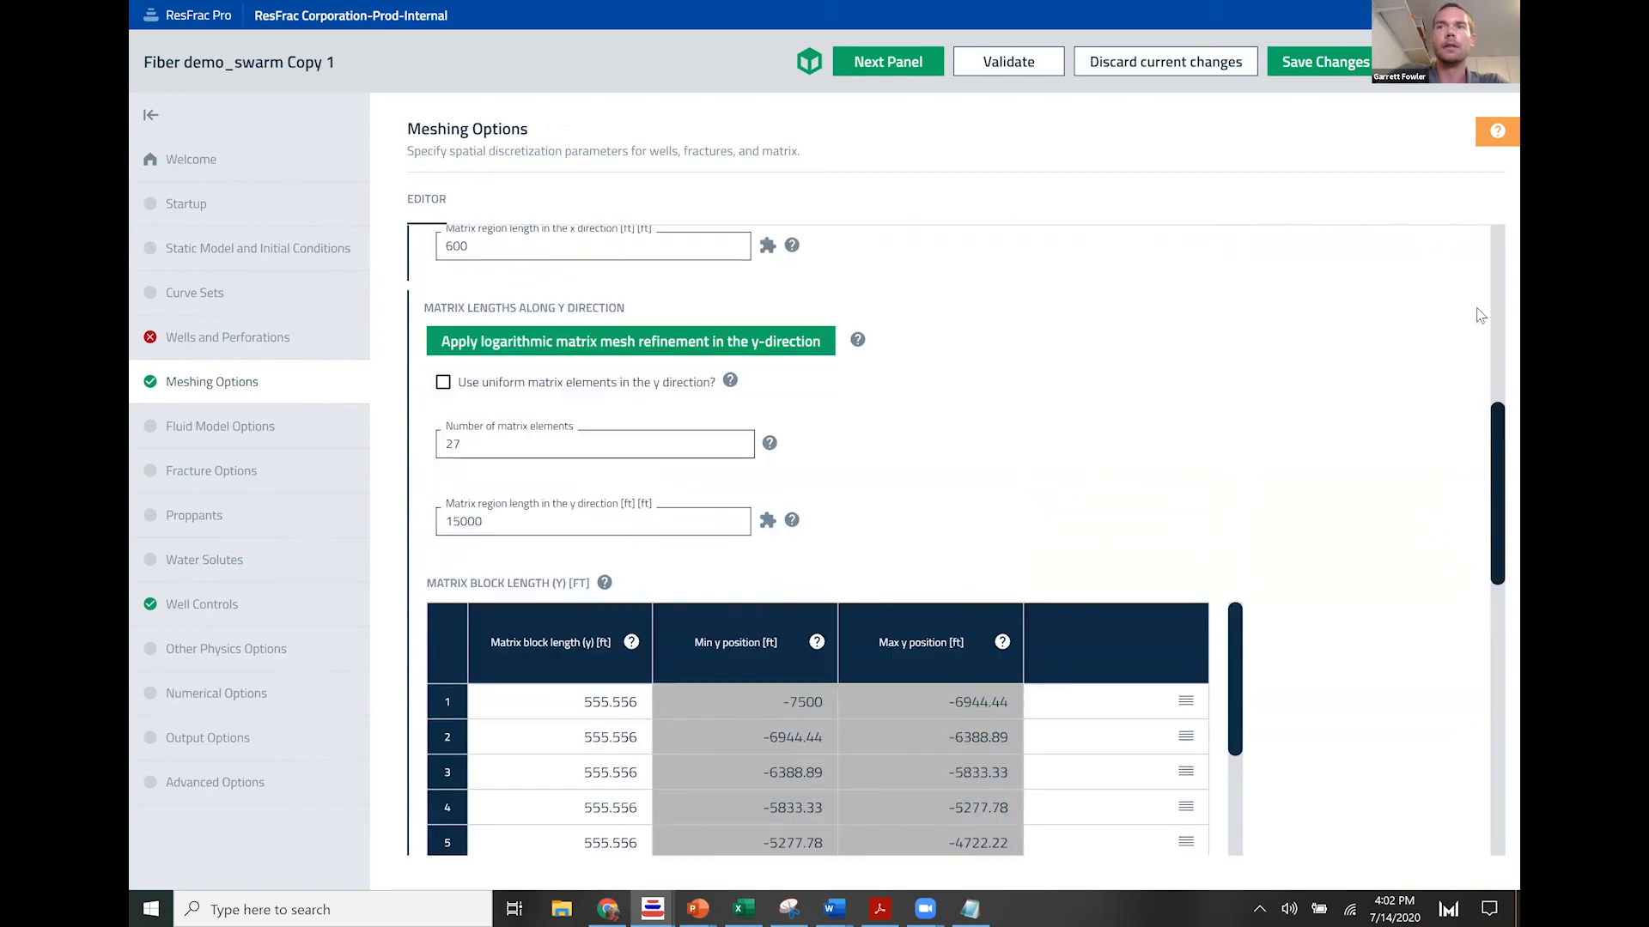
scroll(1477, 352, "down", 4)
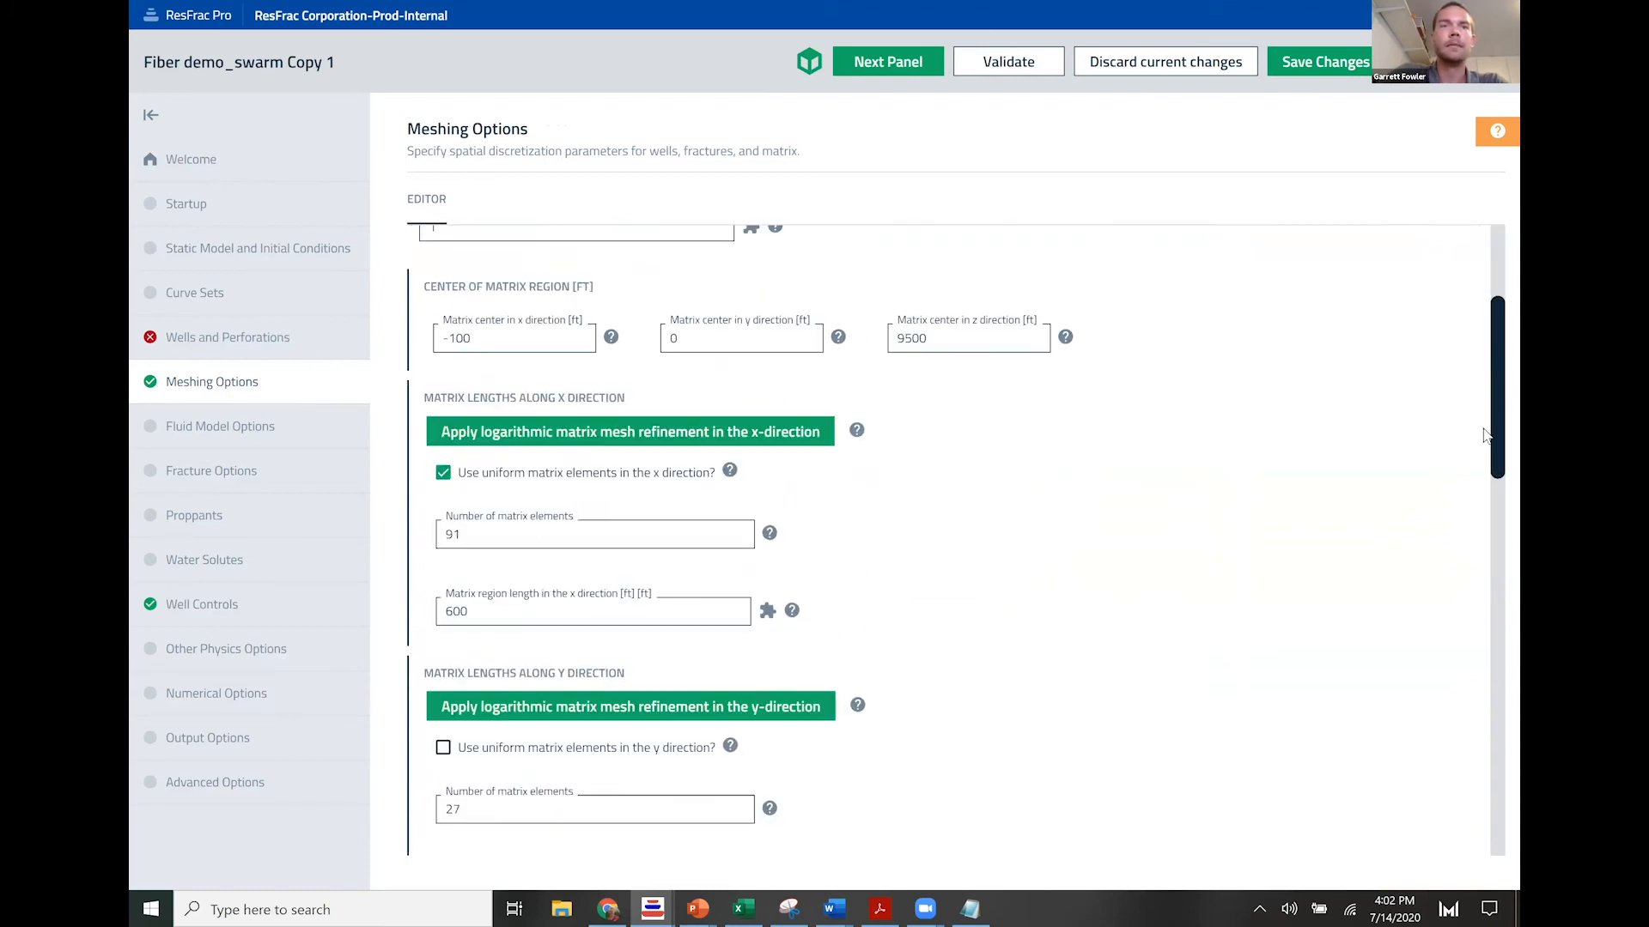
scroll(1465, 368, "up", 6)
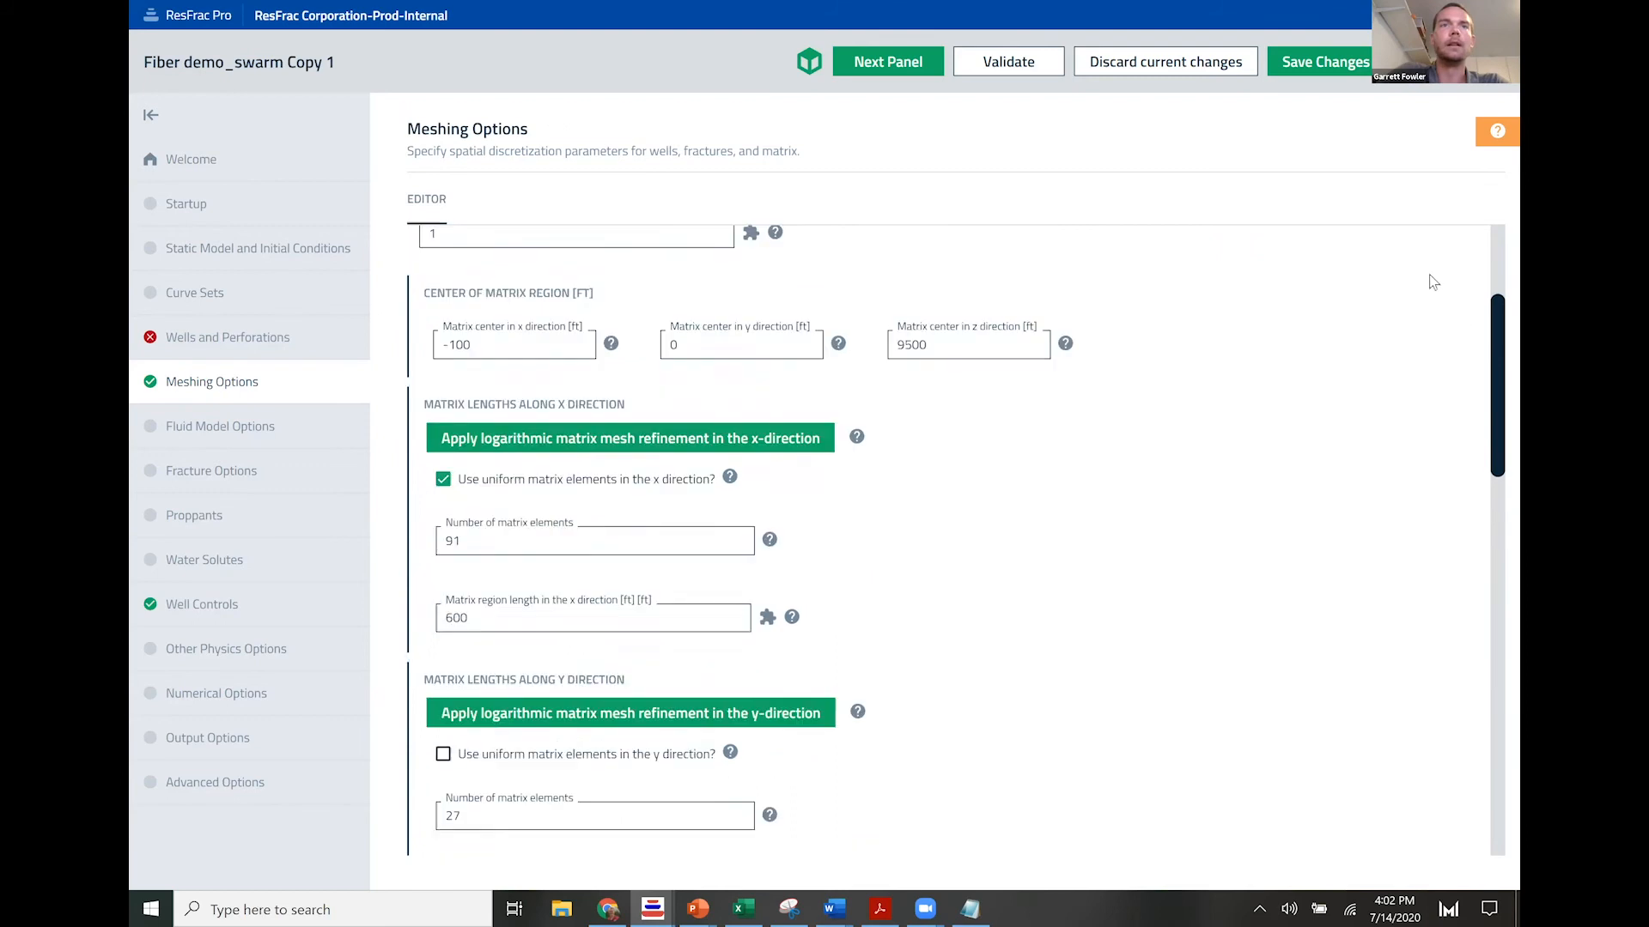
Step: Bring up the zero-permeability cube settings in Static Model and Initial Conditions
left_click(212, 251)
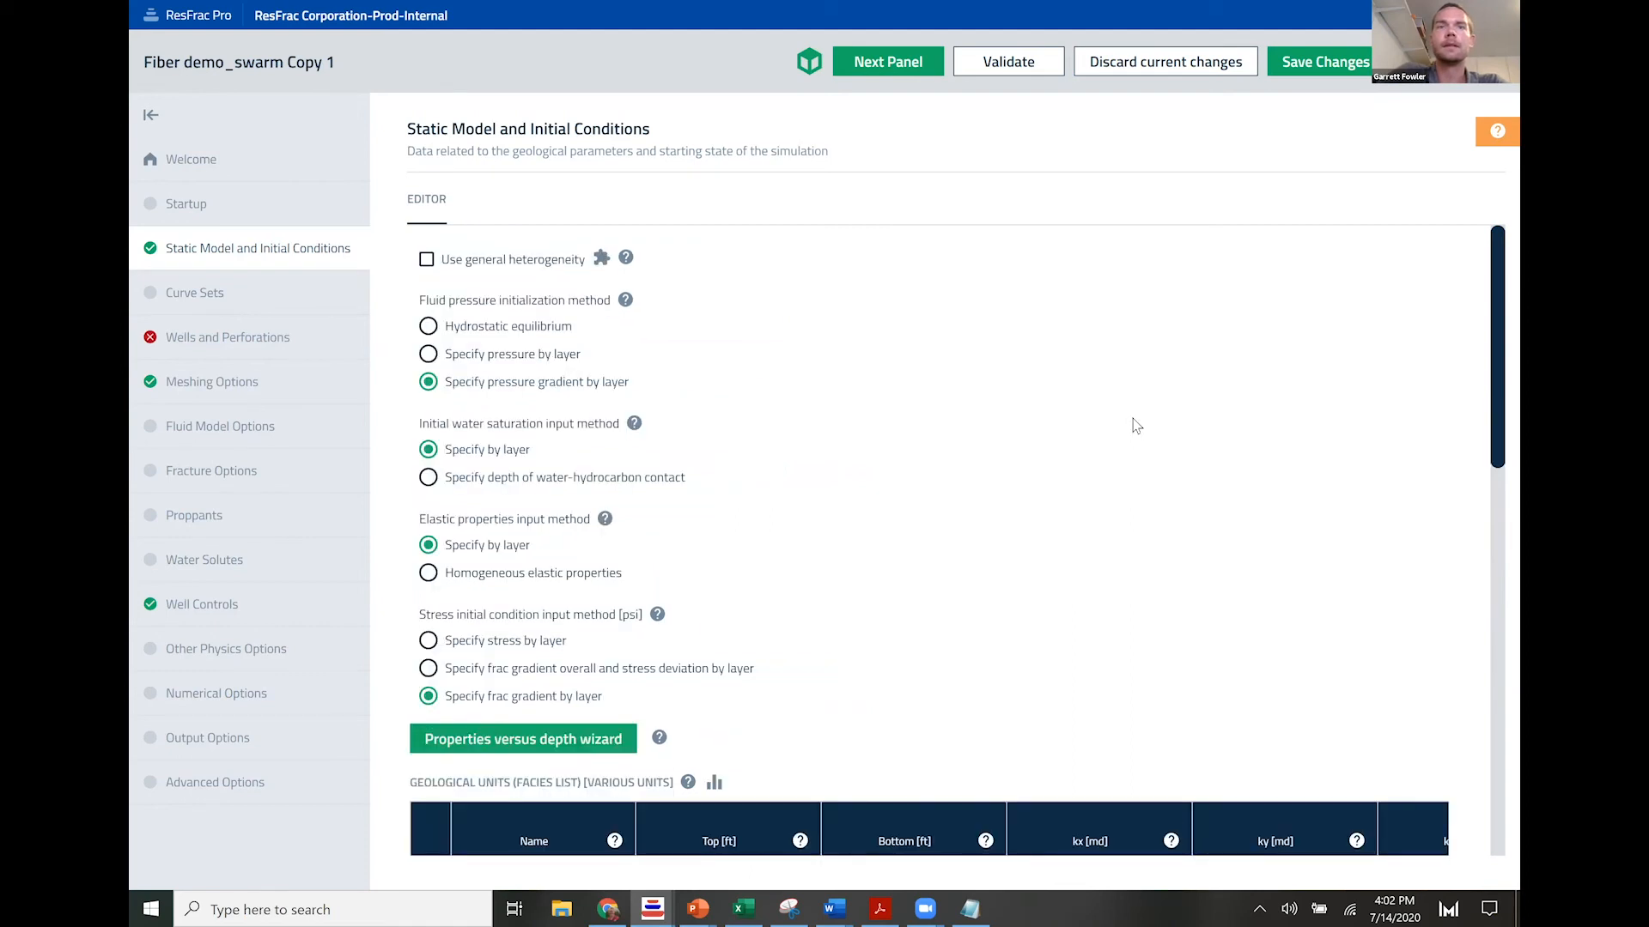
scroll(1136, 407, "down", 15)
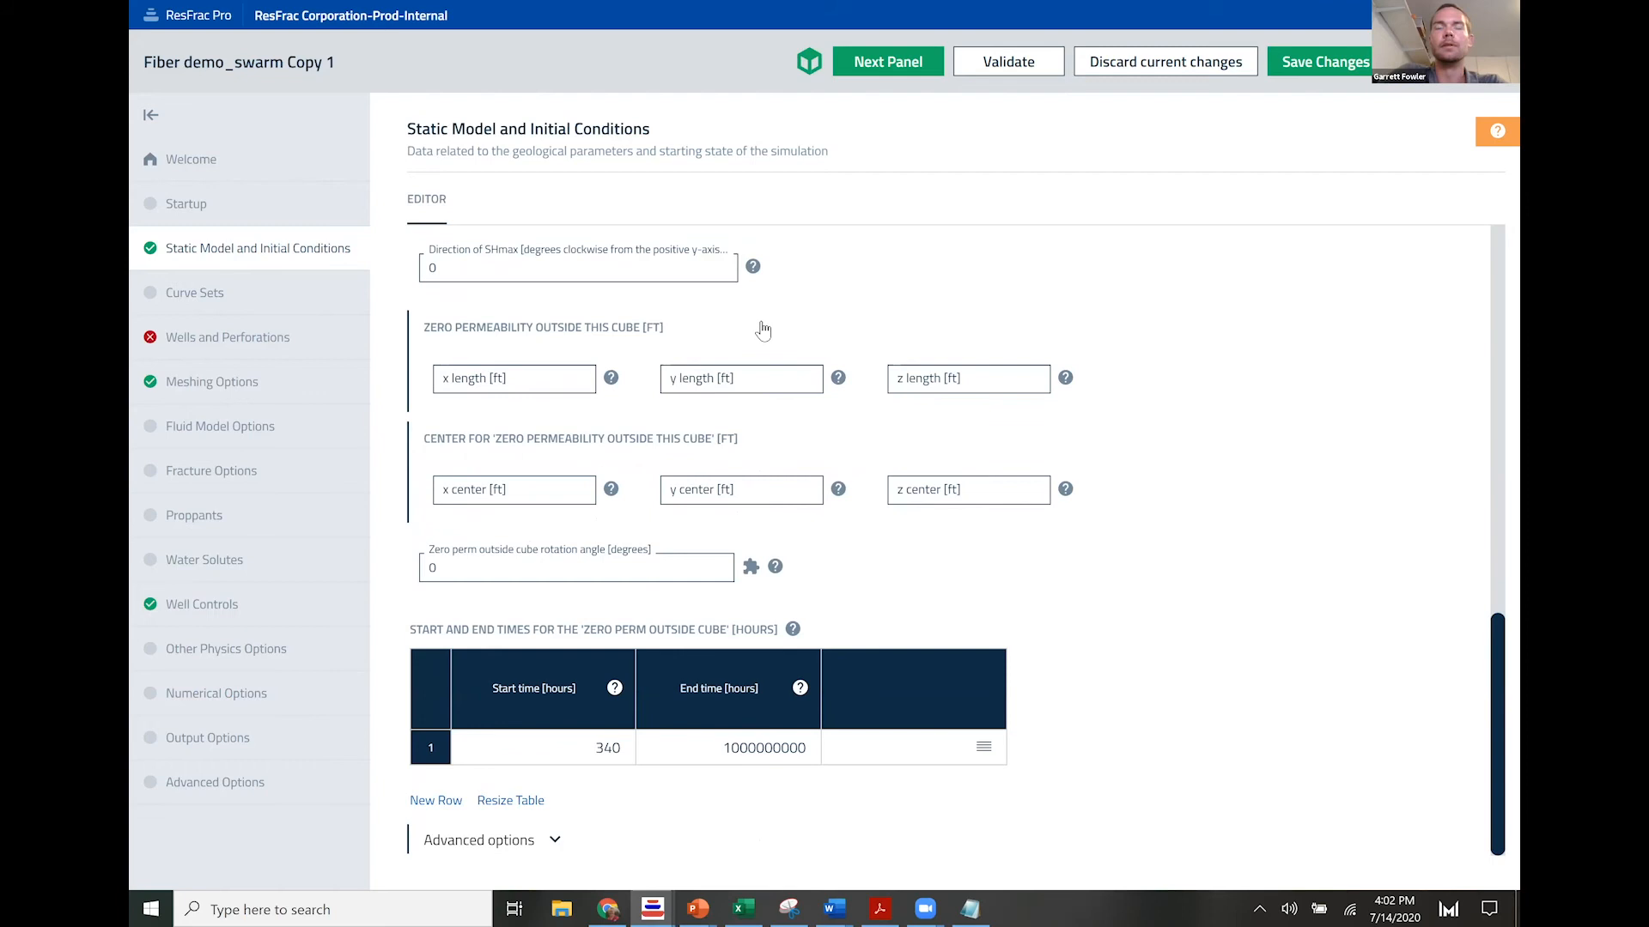
Step: Enter 0 ft, 0 ft and 9500 ft as the x, y and z lengths of the zero-permeability cube
left_click(508, 383)
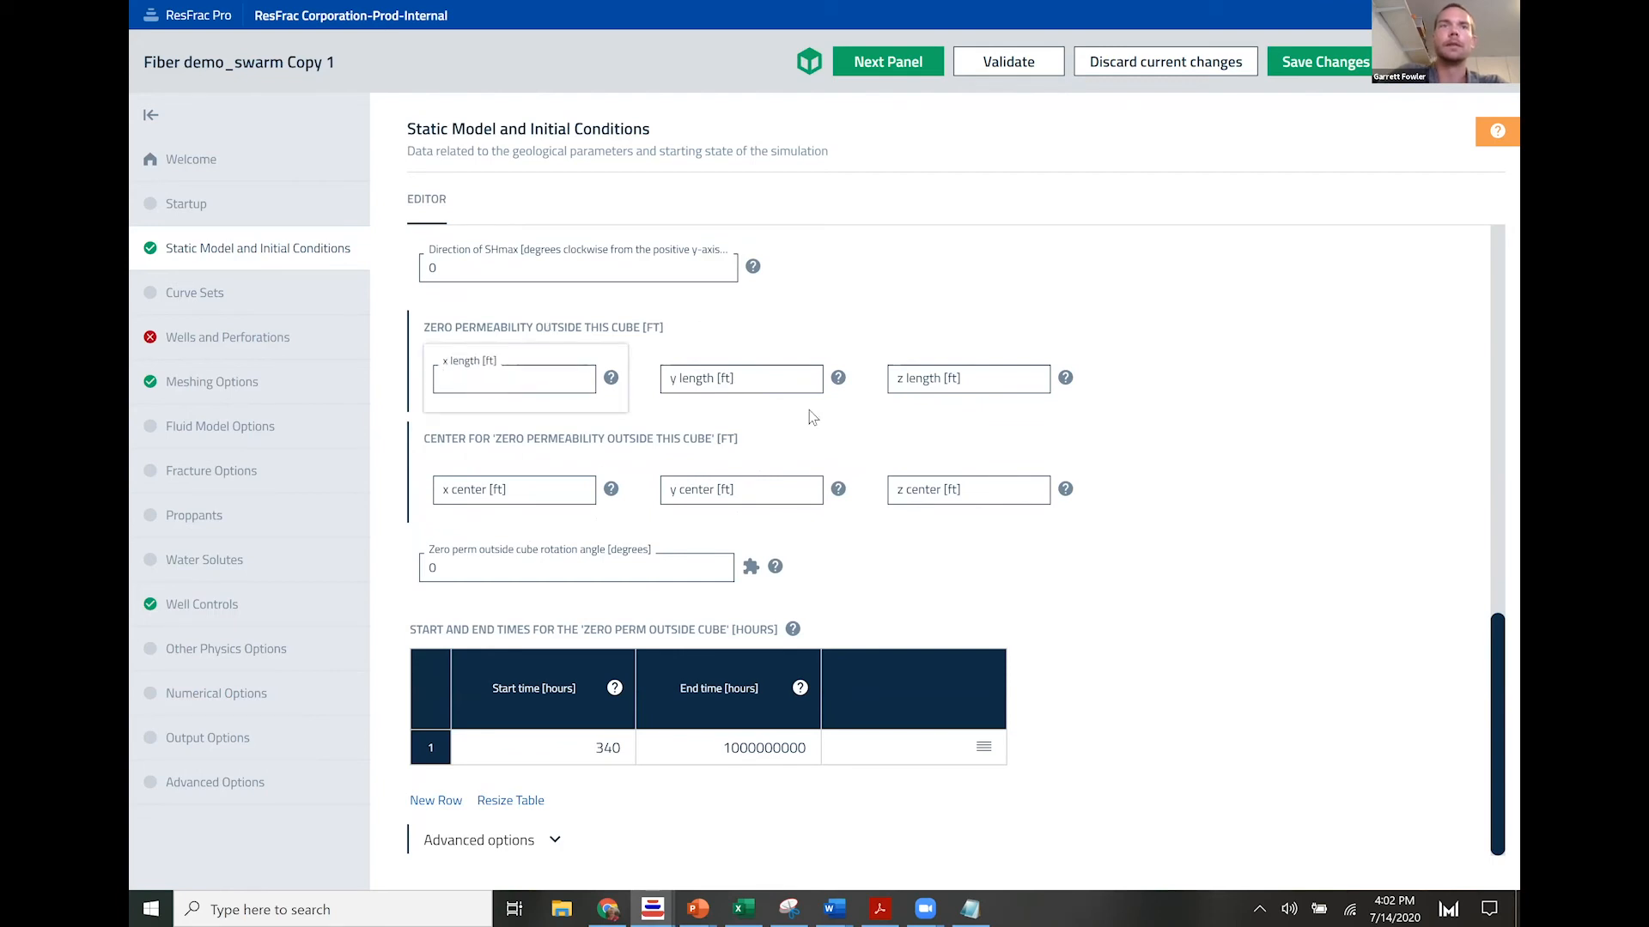
type("0")
key("Tab")
type("0")
key("Tab")
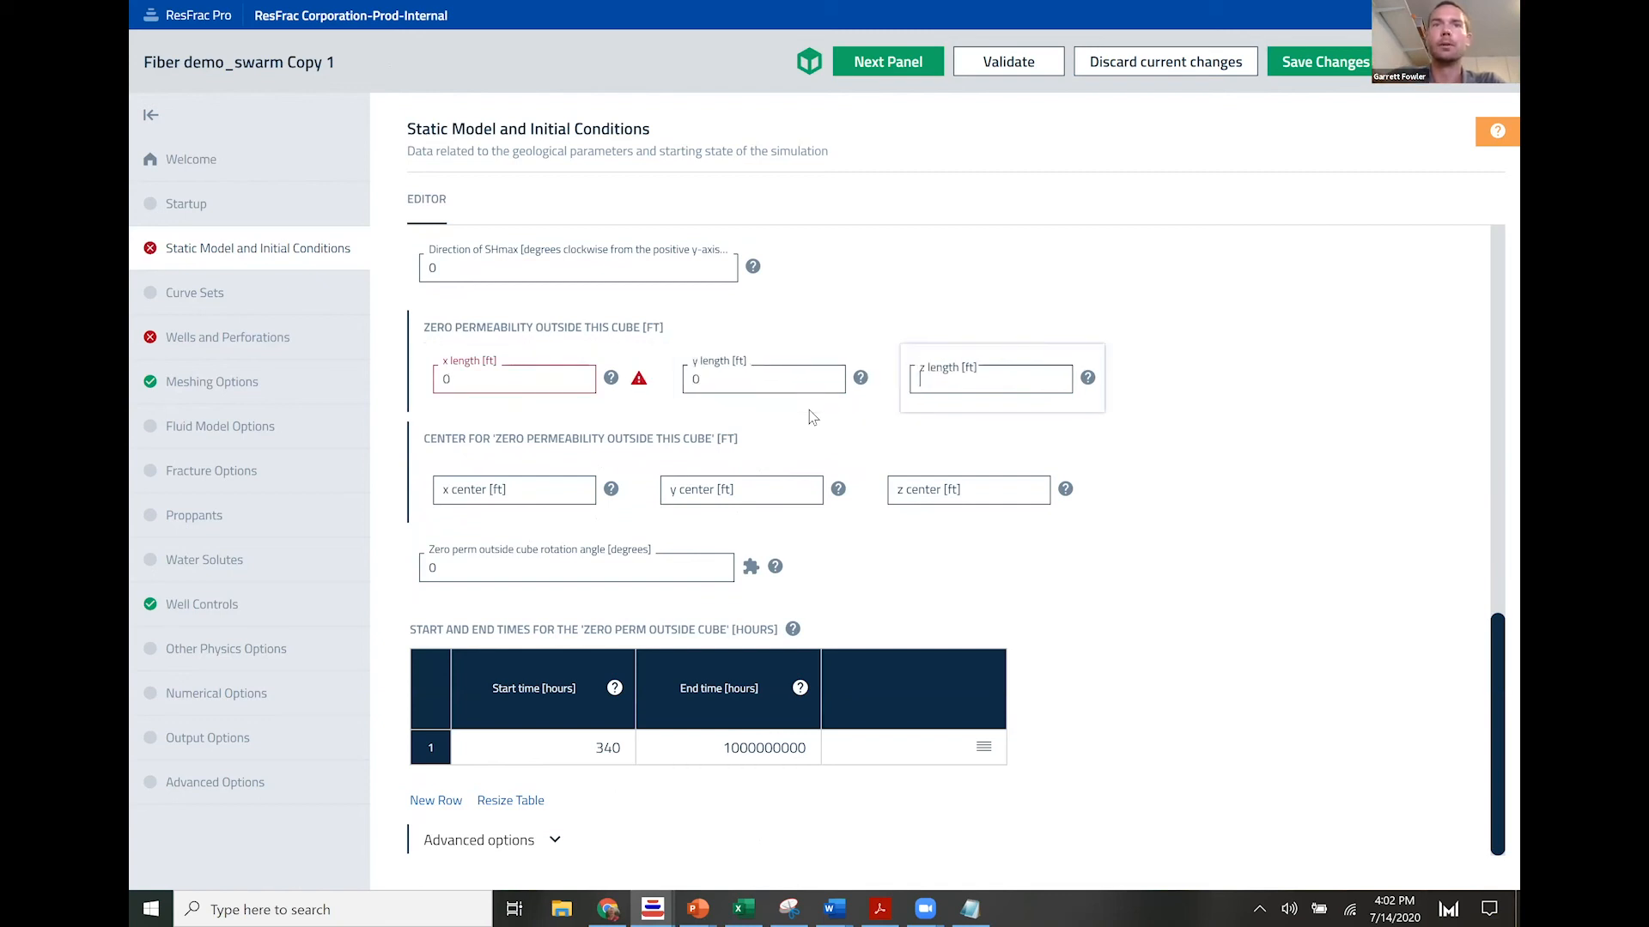
type("9500")
key("Tab")
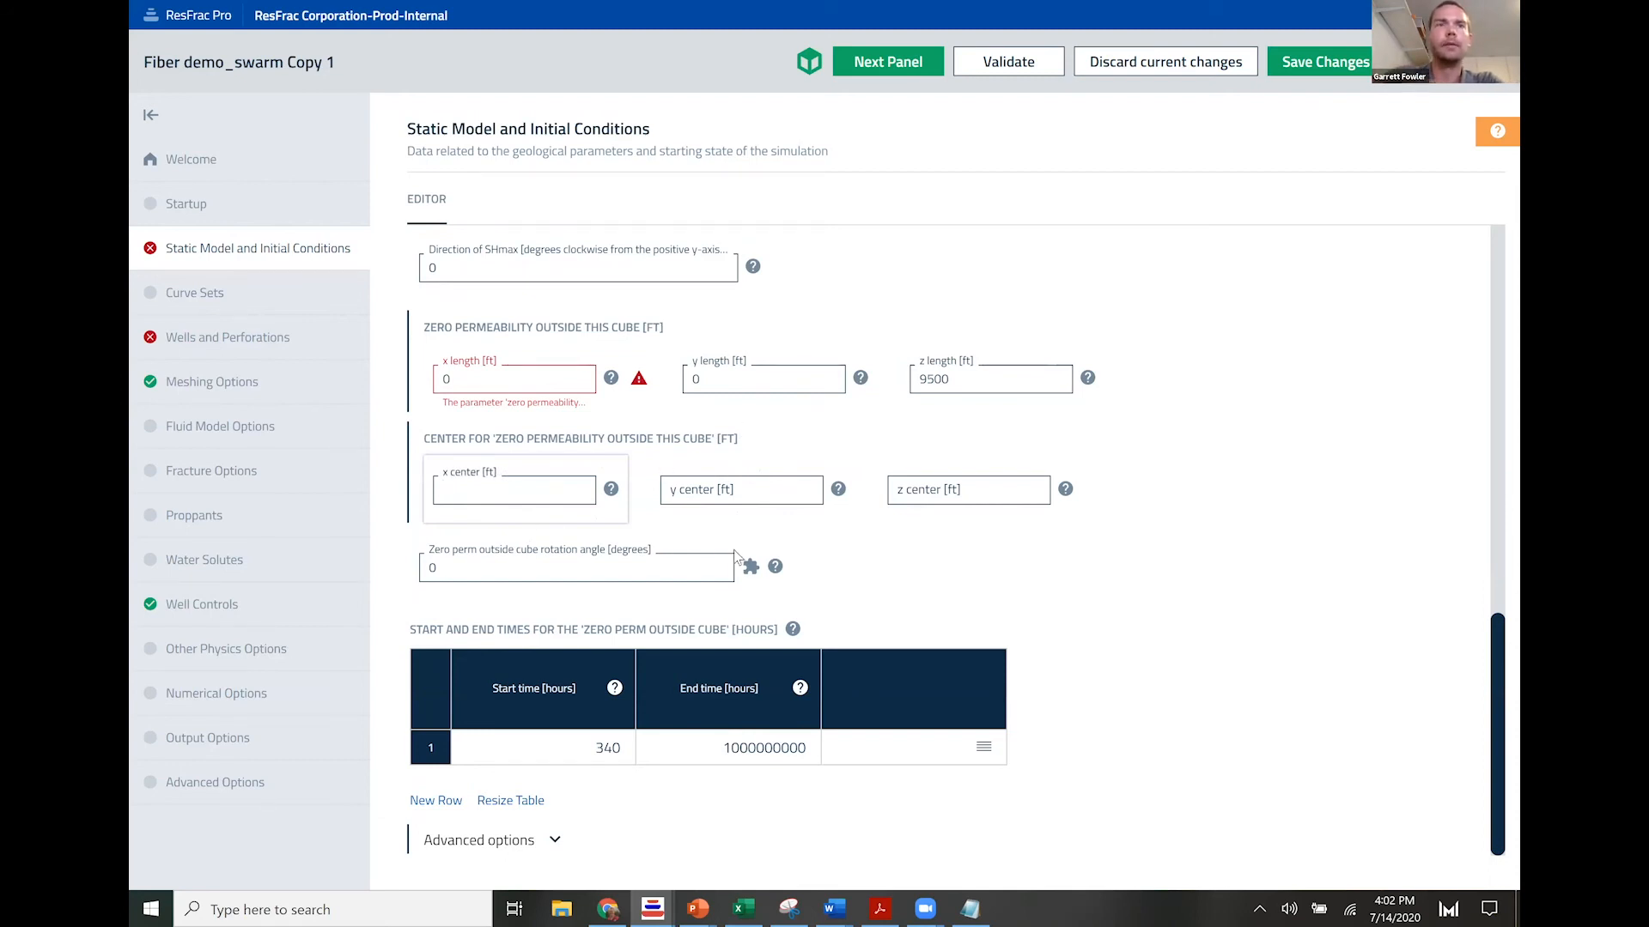
Step: Set the zero-permeability cube's center to x 0, y 0 and z 9500 ft
type("0")
key("Tab")
type("0")
key("Tab")
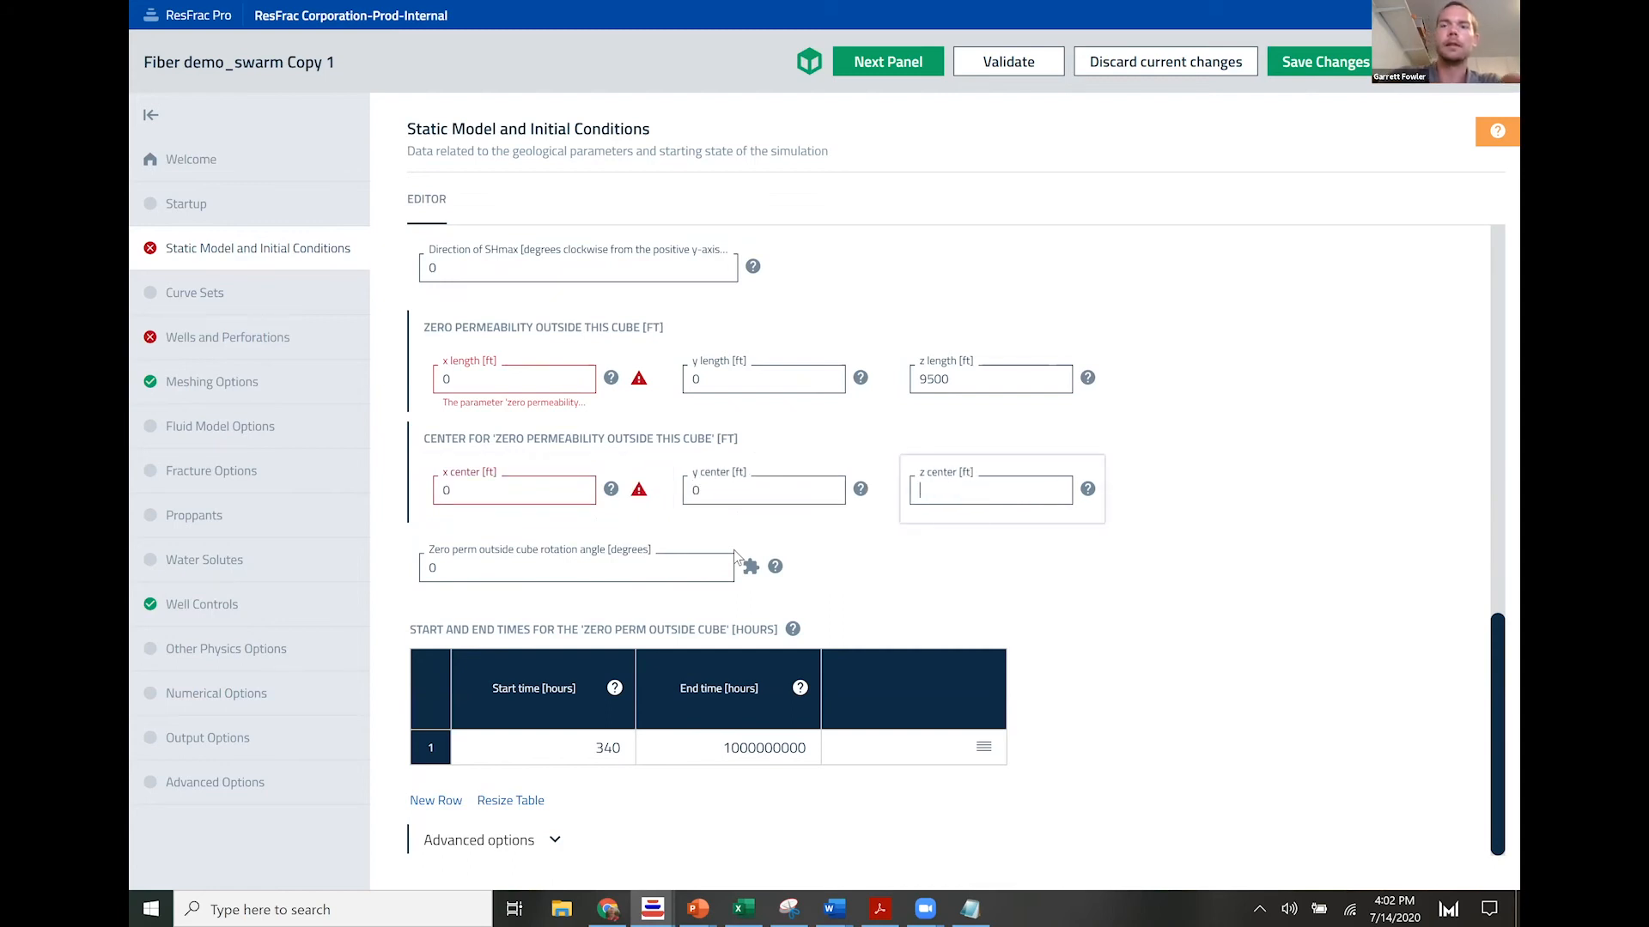
type("9500")
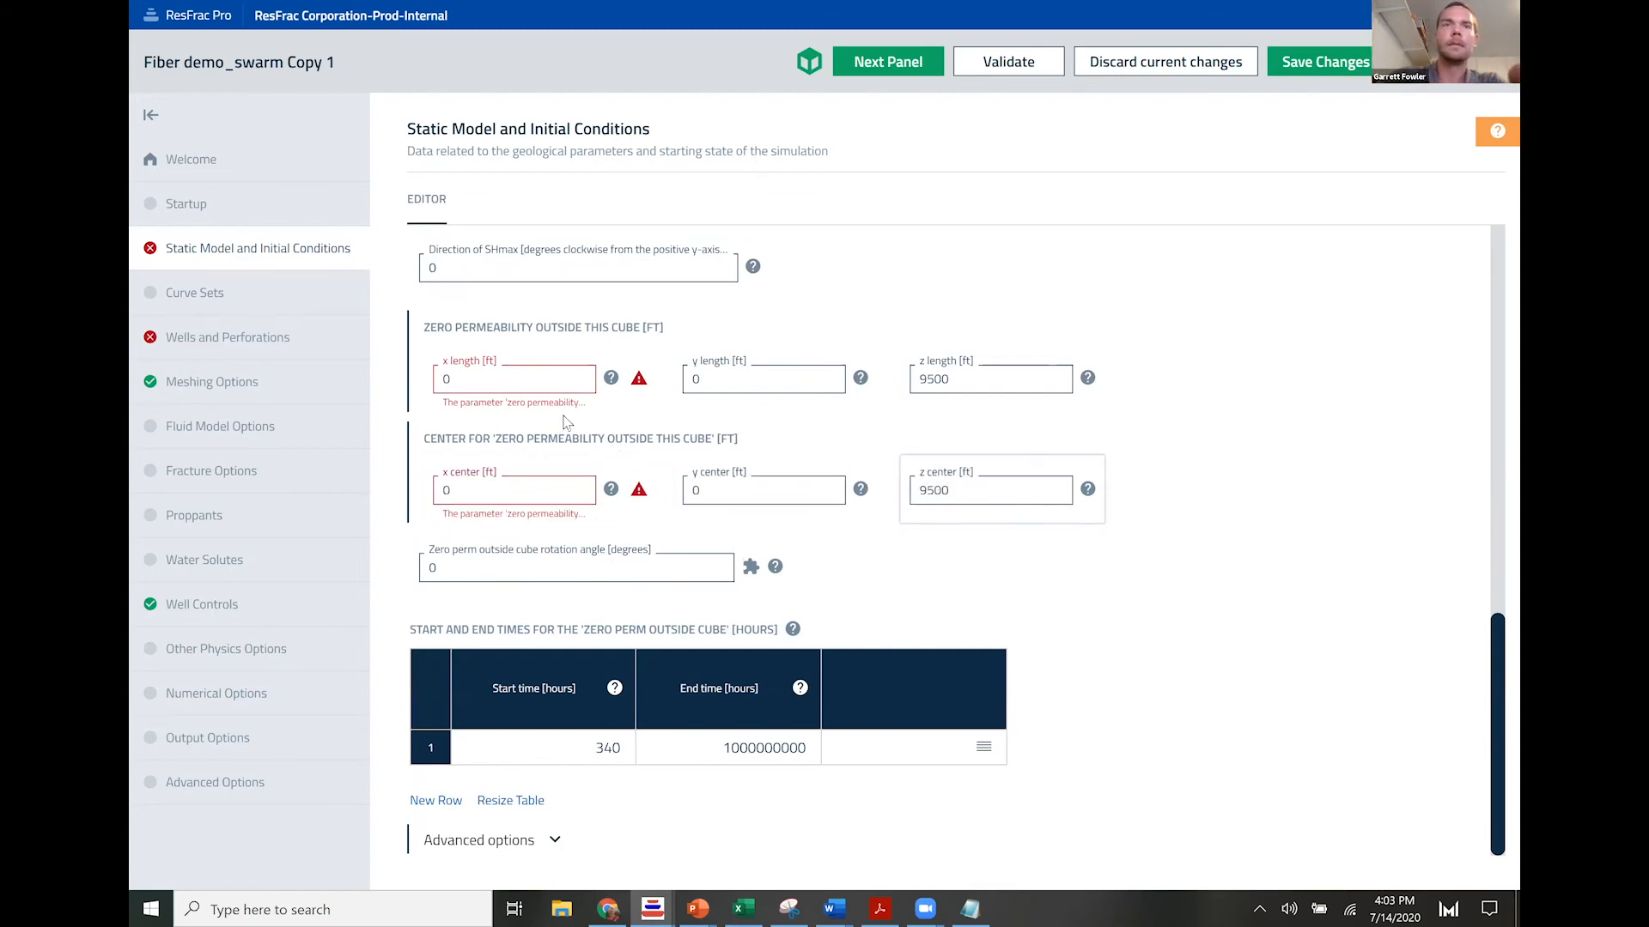
Step: Set the zero-permeability cube's x, y and z lengths to 5000 ft each
left_click(729, 376)
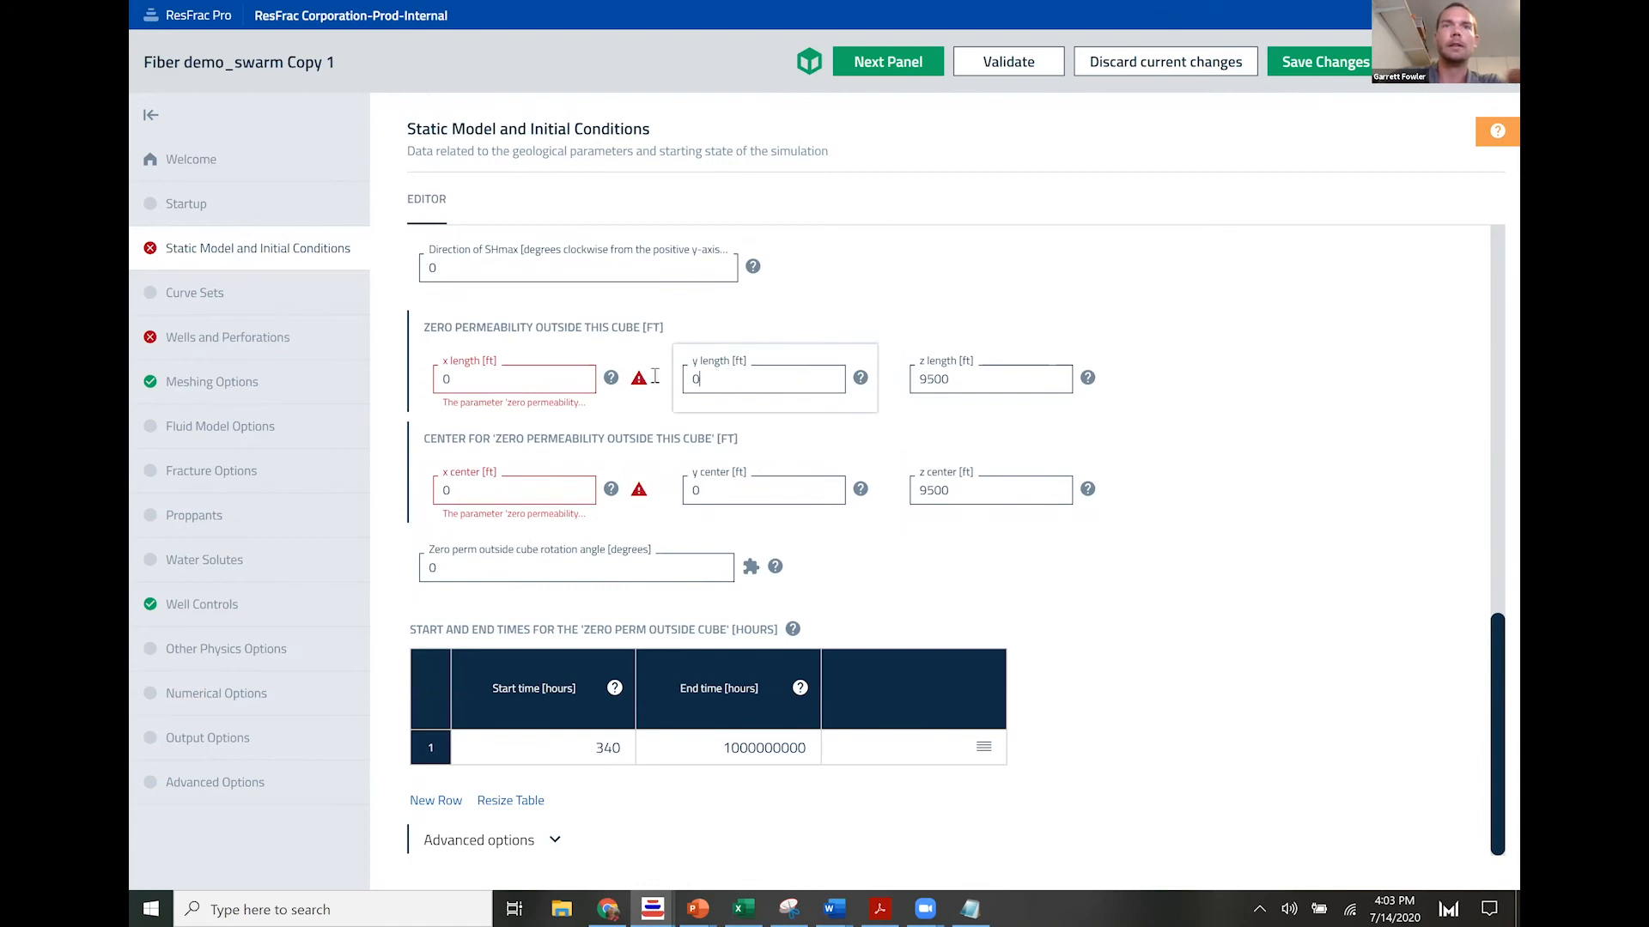
key("ctrl+a")
type("5000")
key("Tab")
left_click(1337, 538)
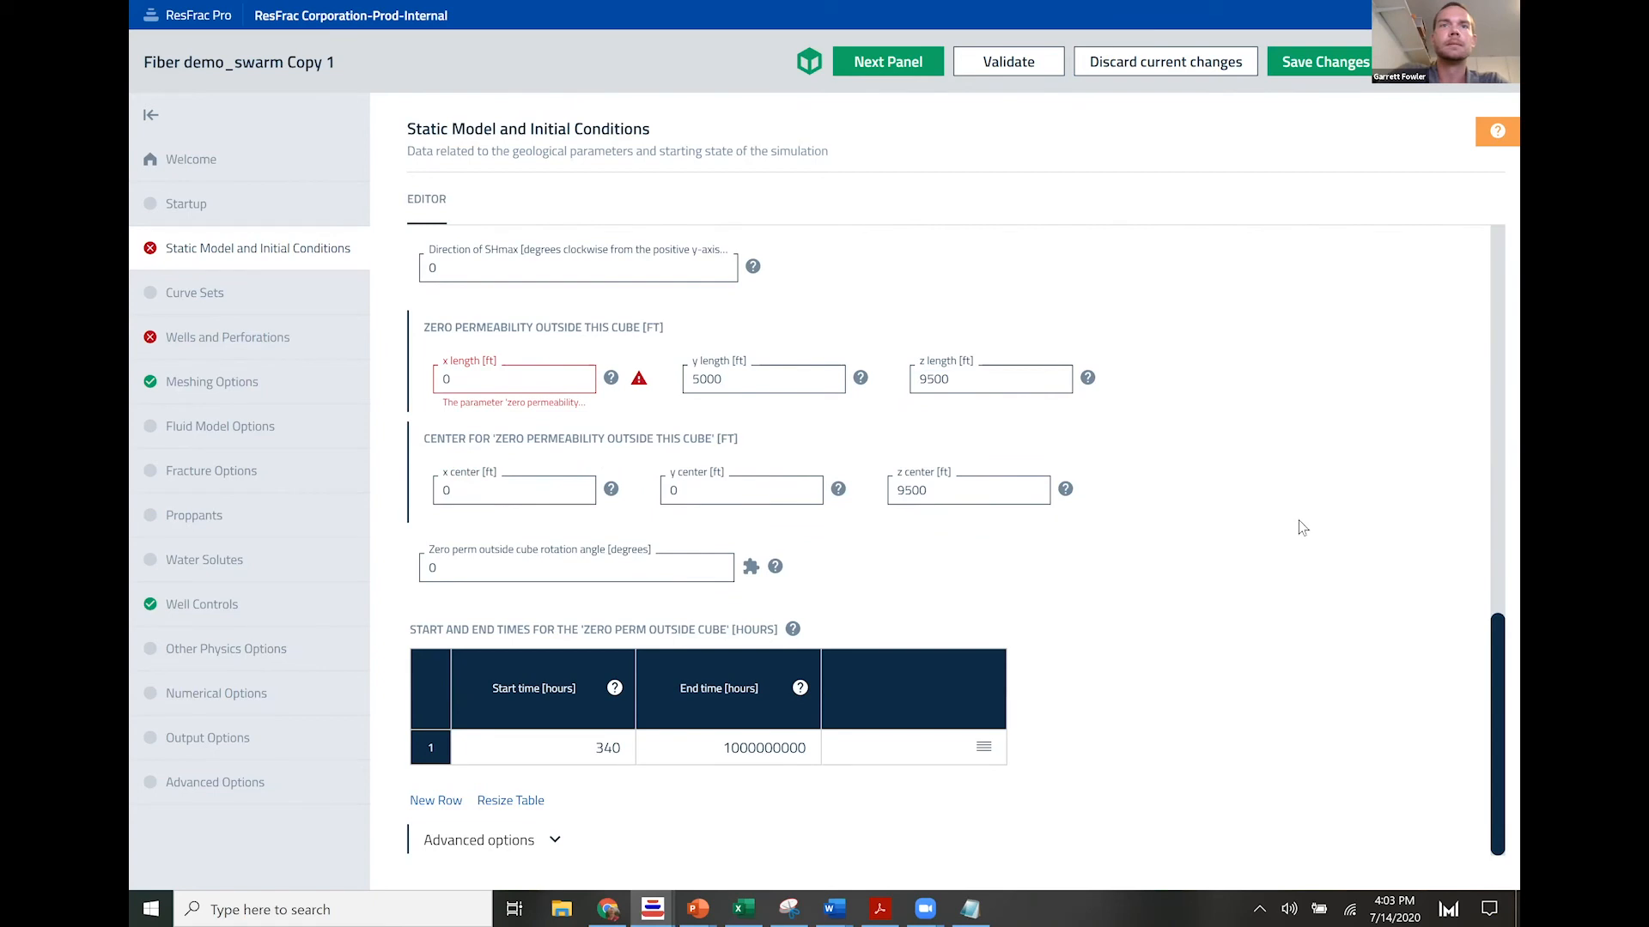
left_click(474, 376)
key("ctrl+a")
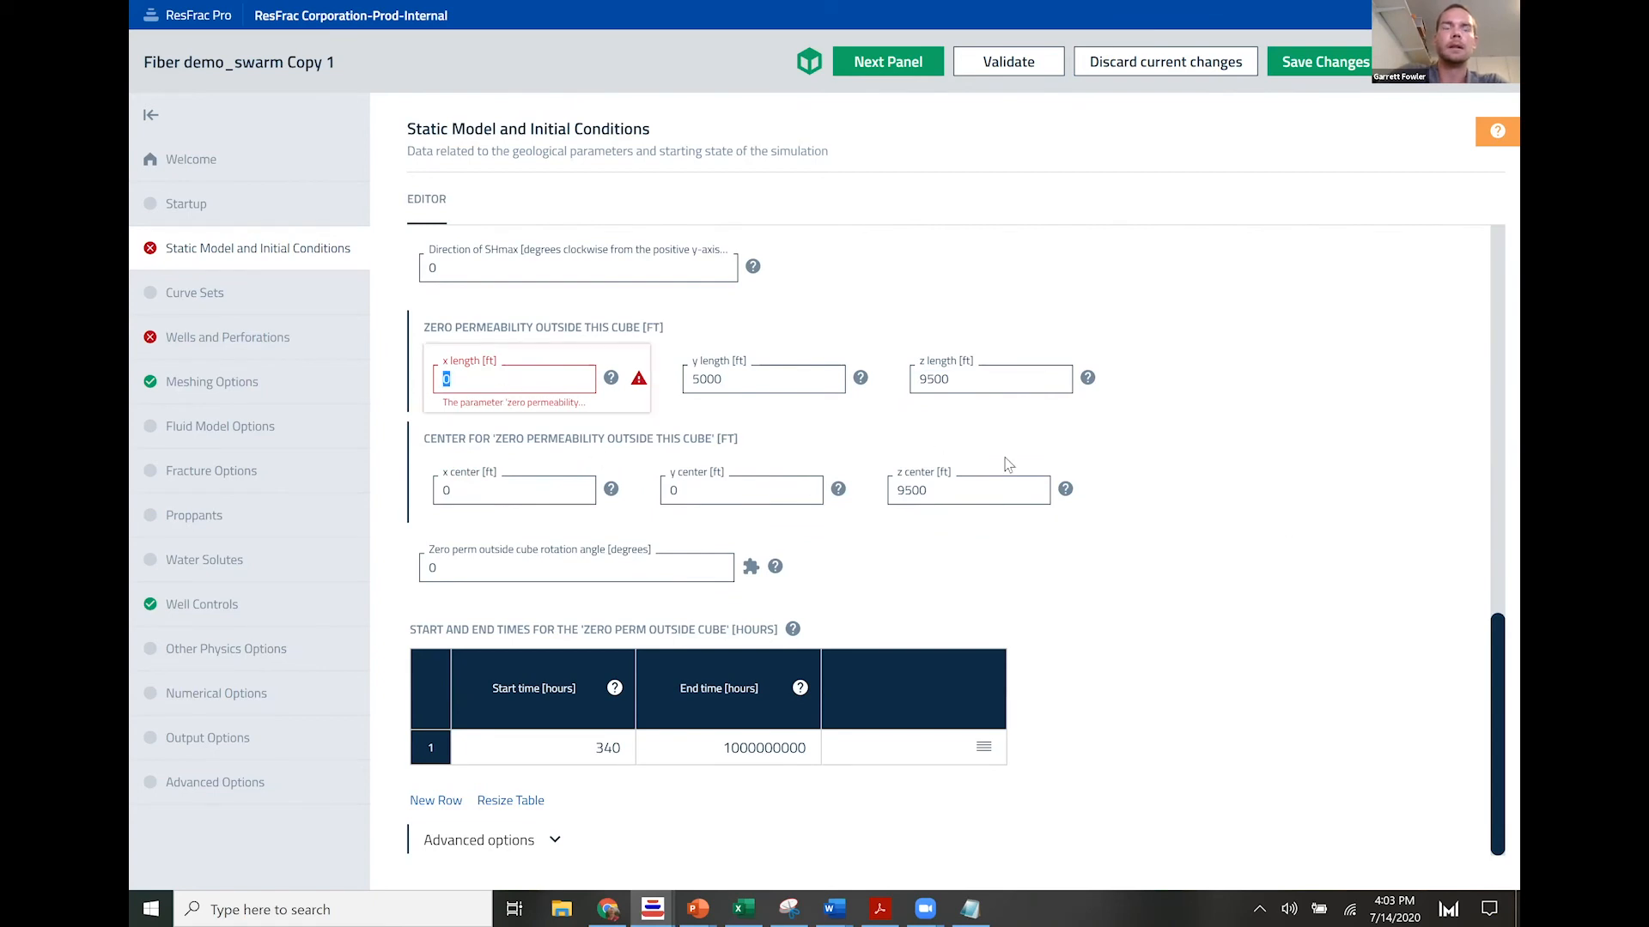
type("5000")
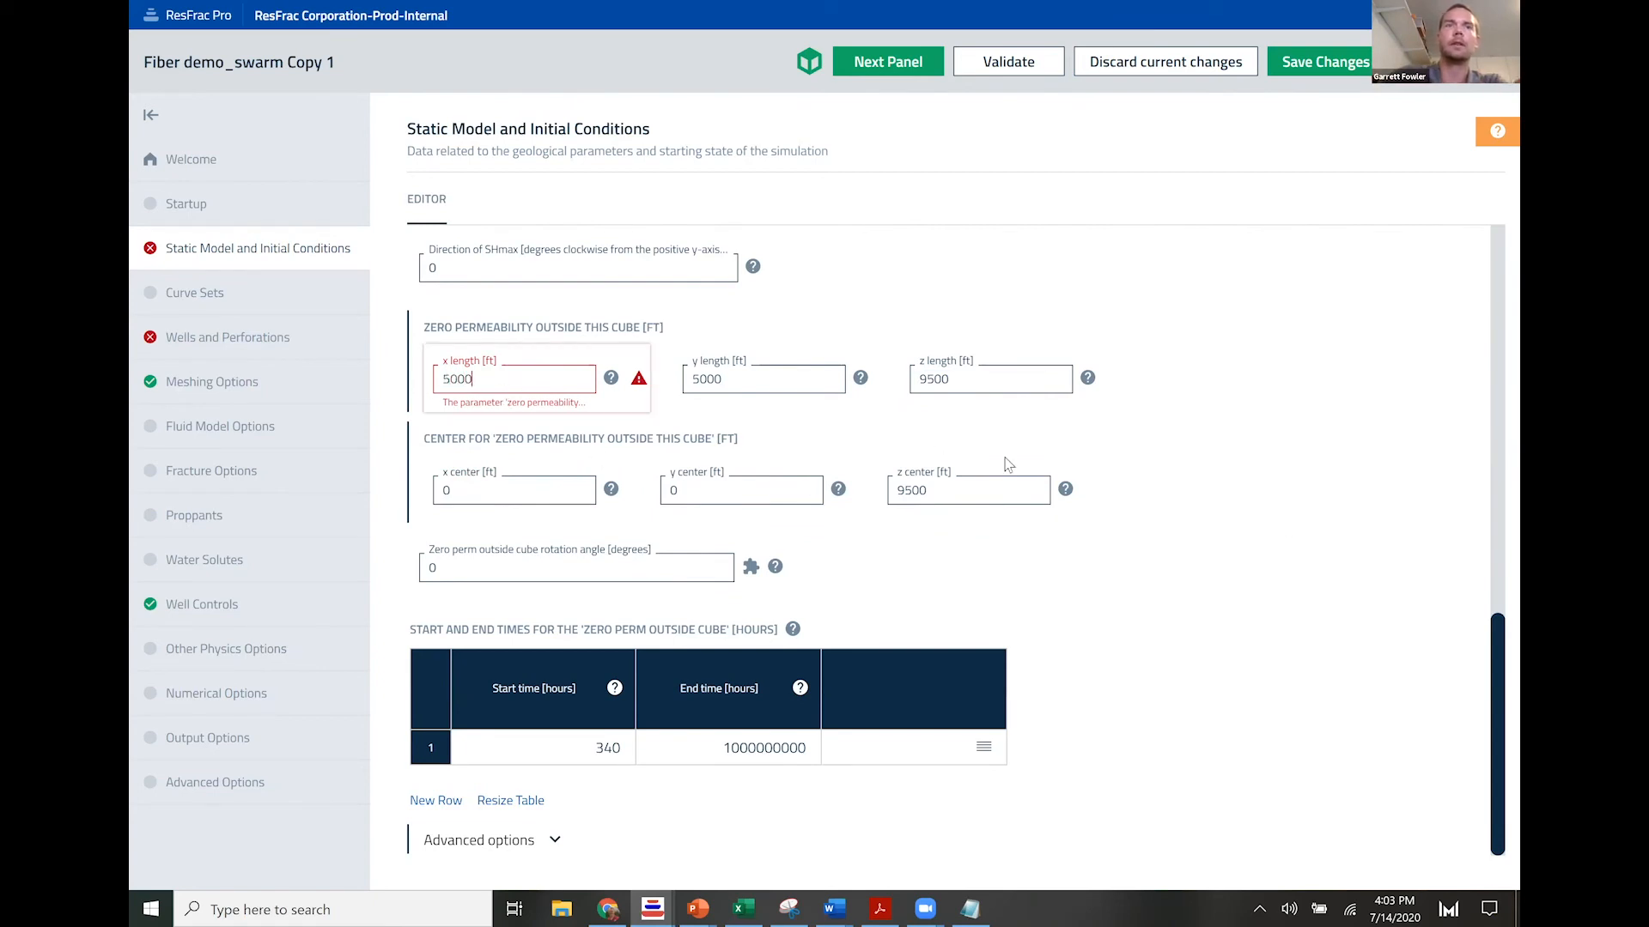
key("Tab")
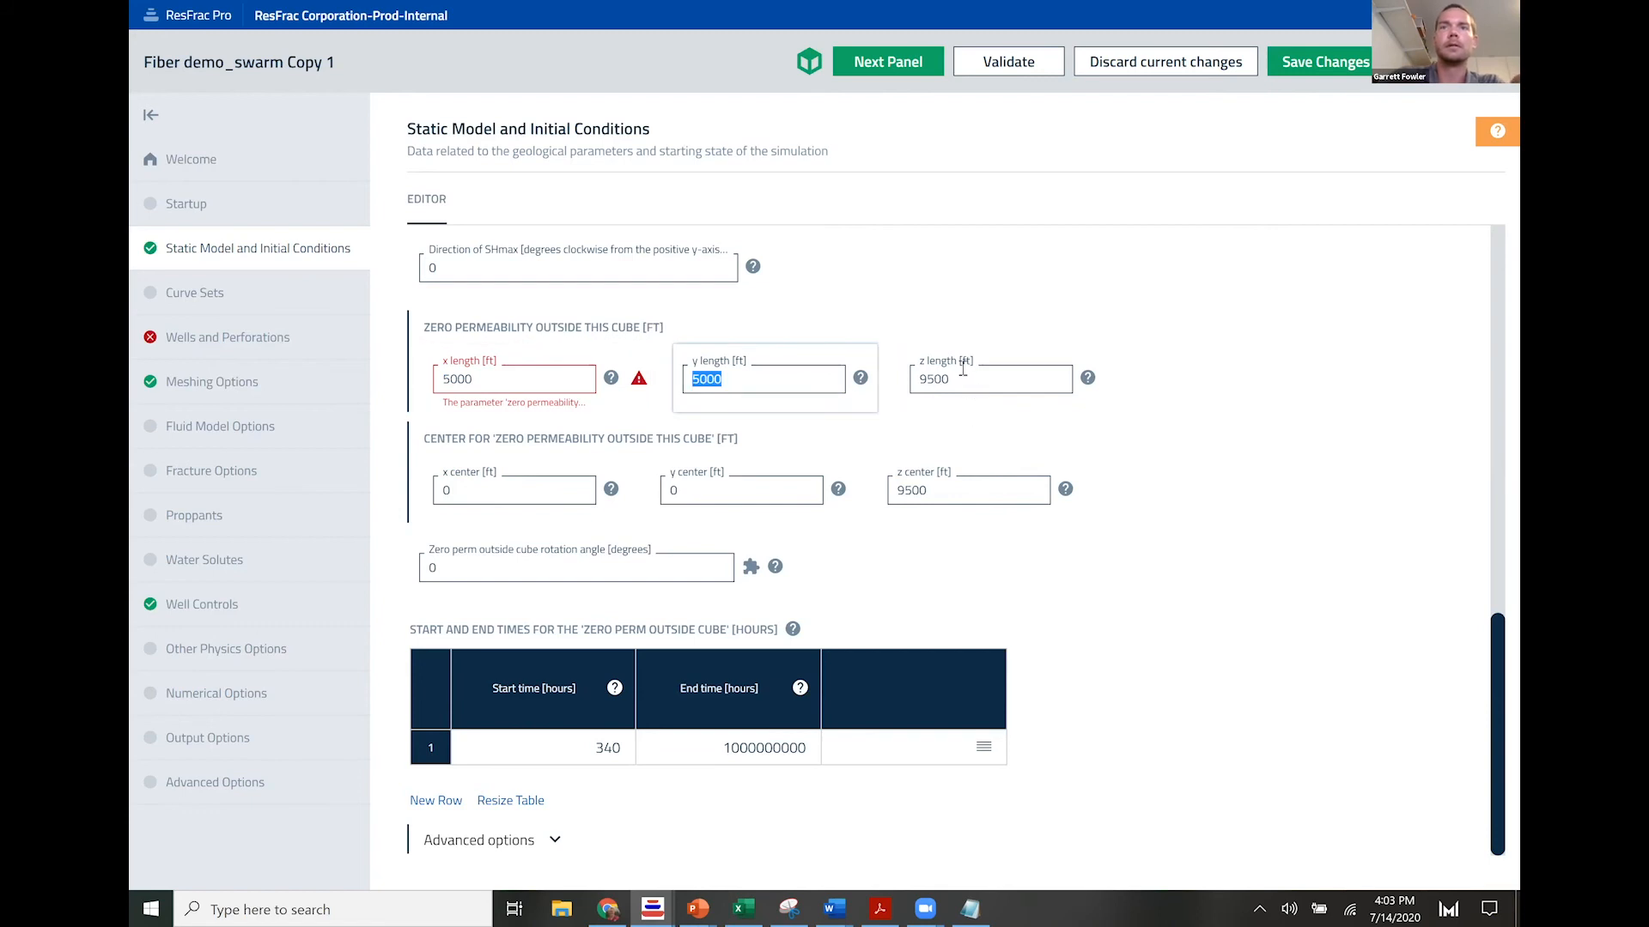
left_click(964, 369)
double_click(902, 377)
key("BackSpace")
type("5000")
left_click(1354, 553)
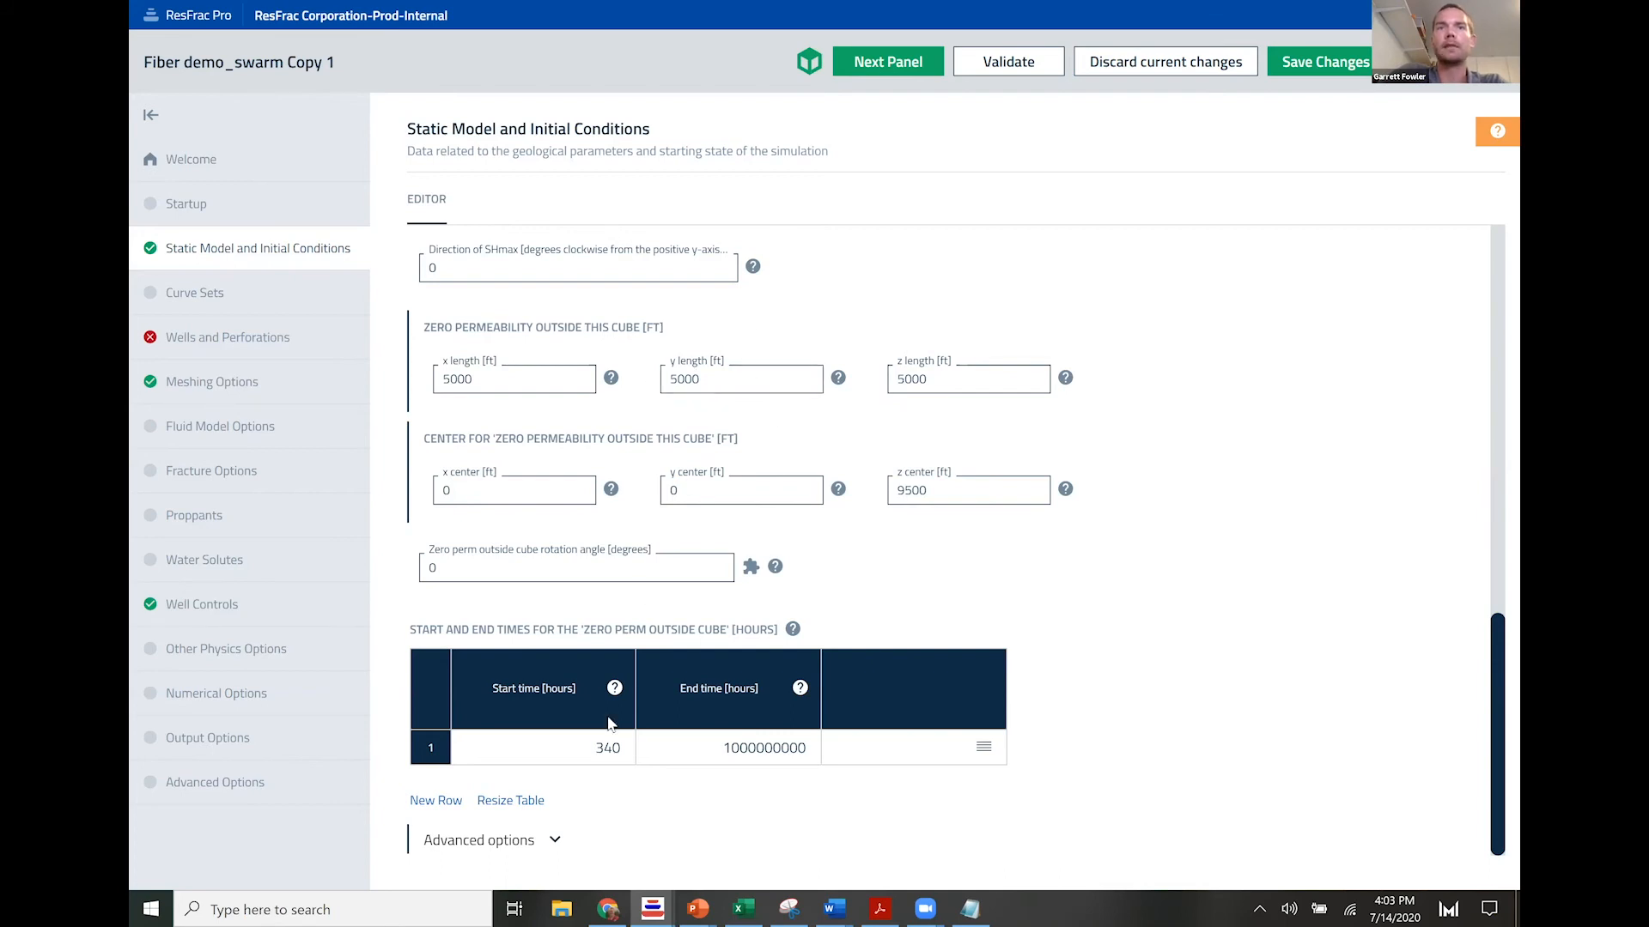
Step: Set the zero-permeability cube's start time to 0 hours and its end time to 17000 hours
left_click(567, 754)
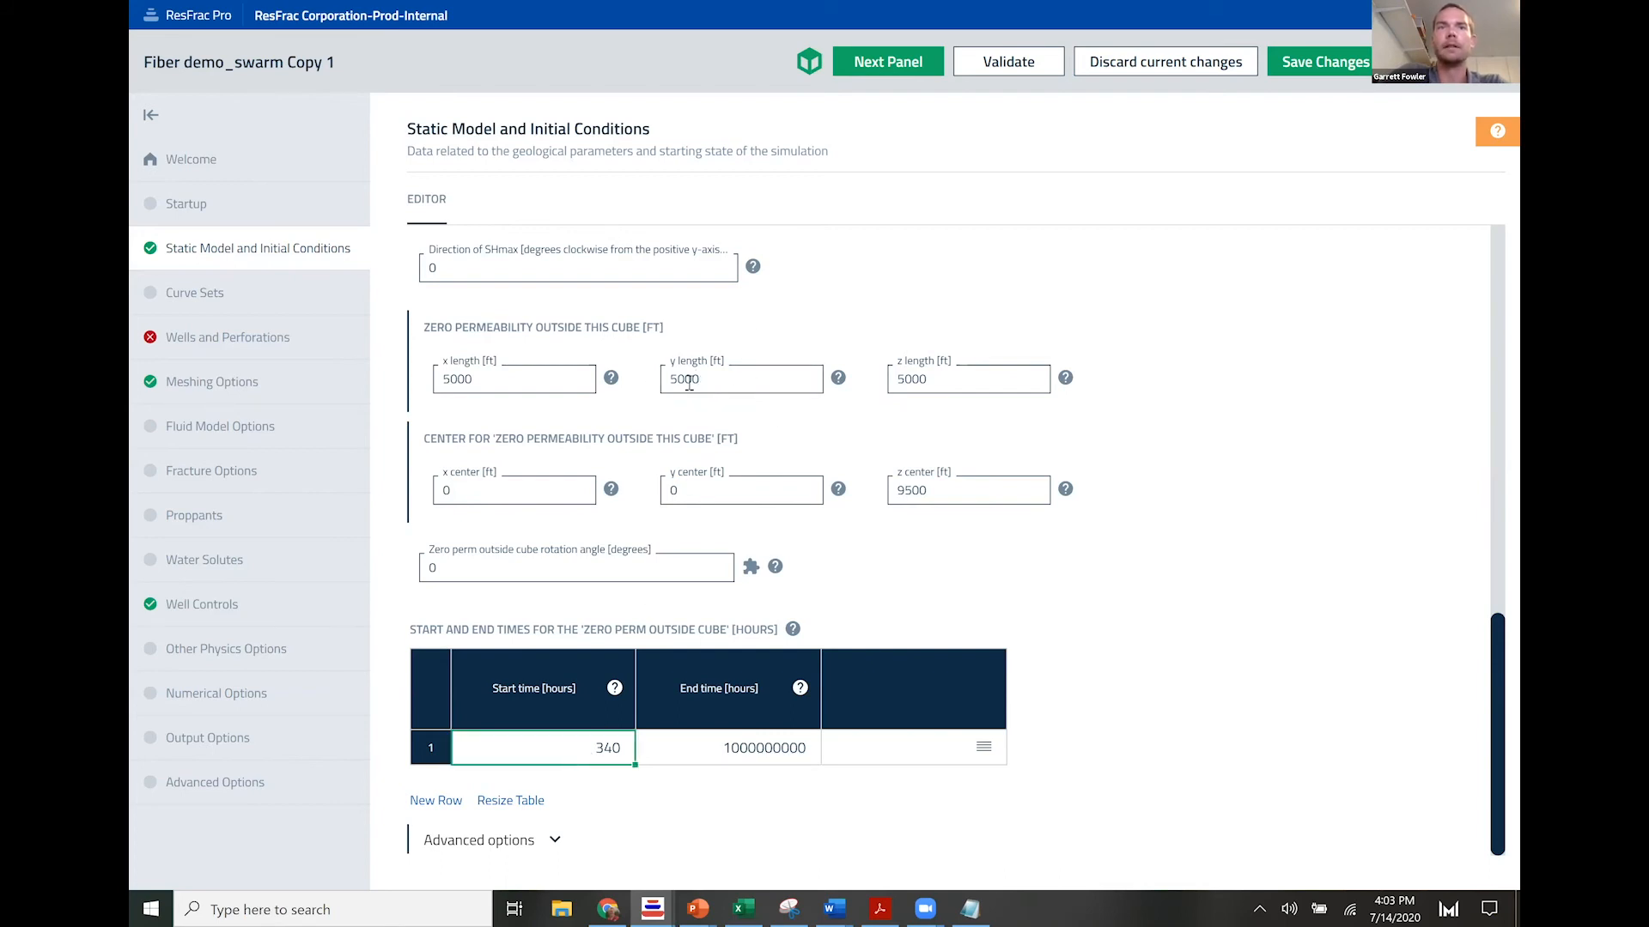
mouse_move(650, 908)
type("0")
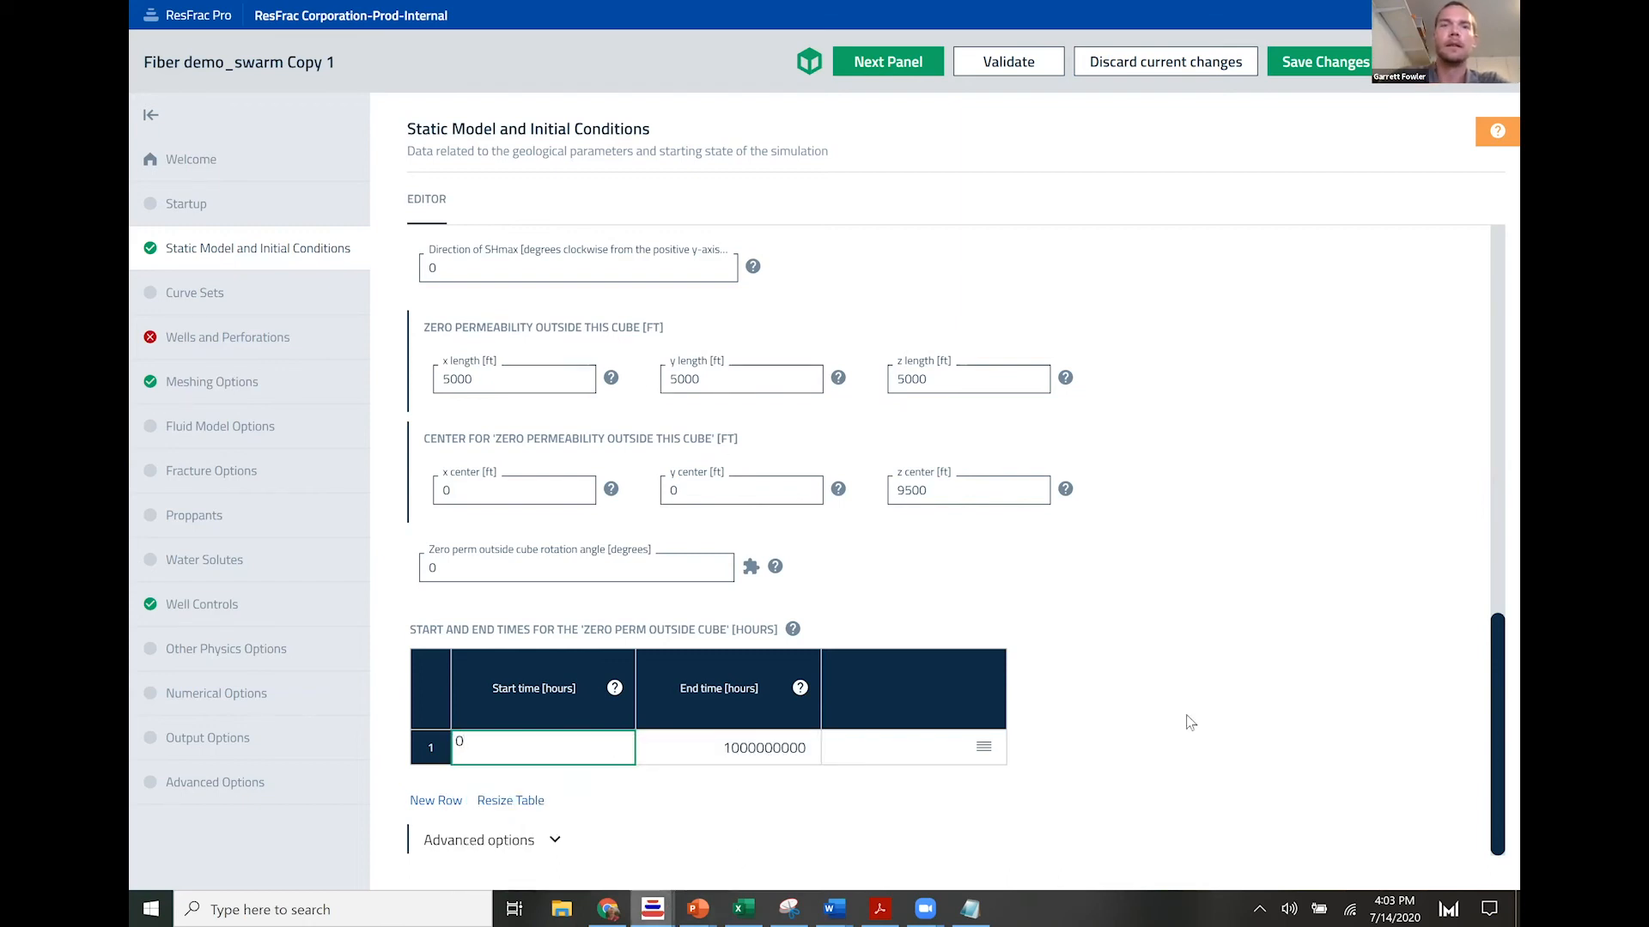
key("Tab")
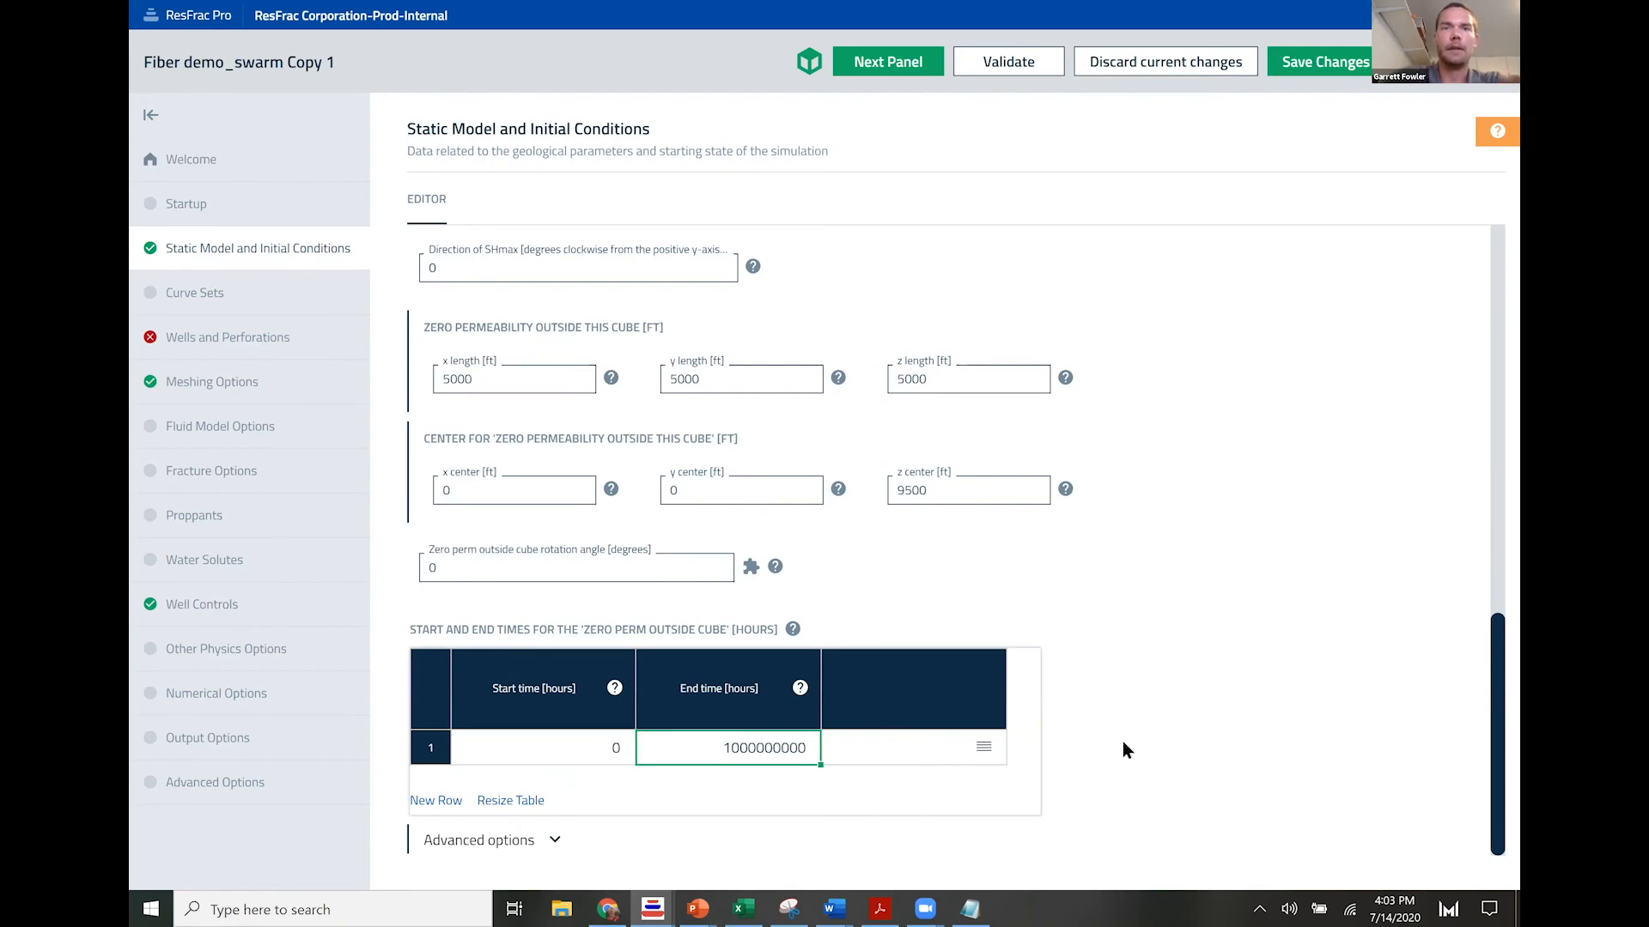
type("17000")
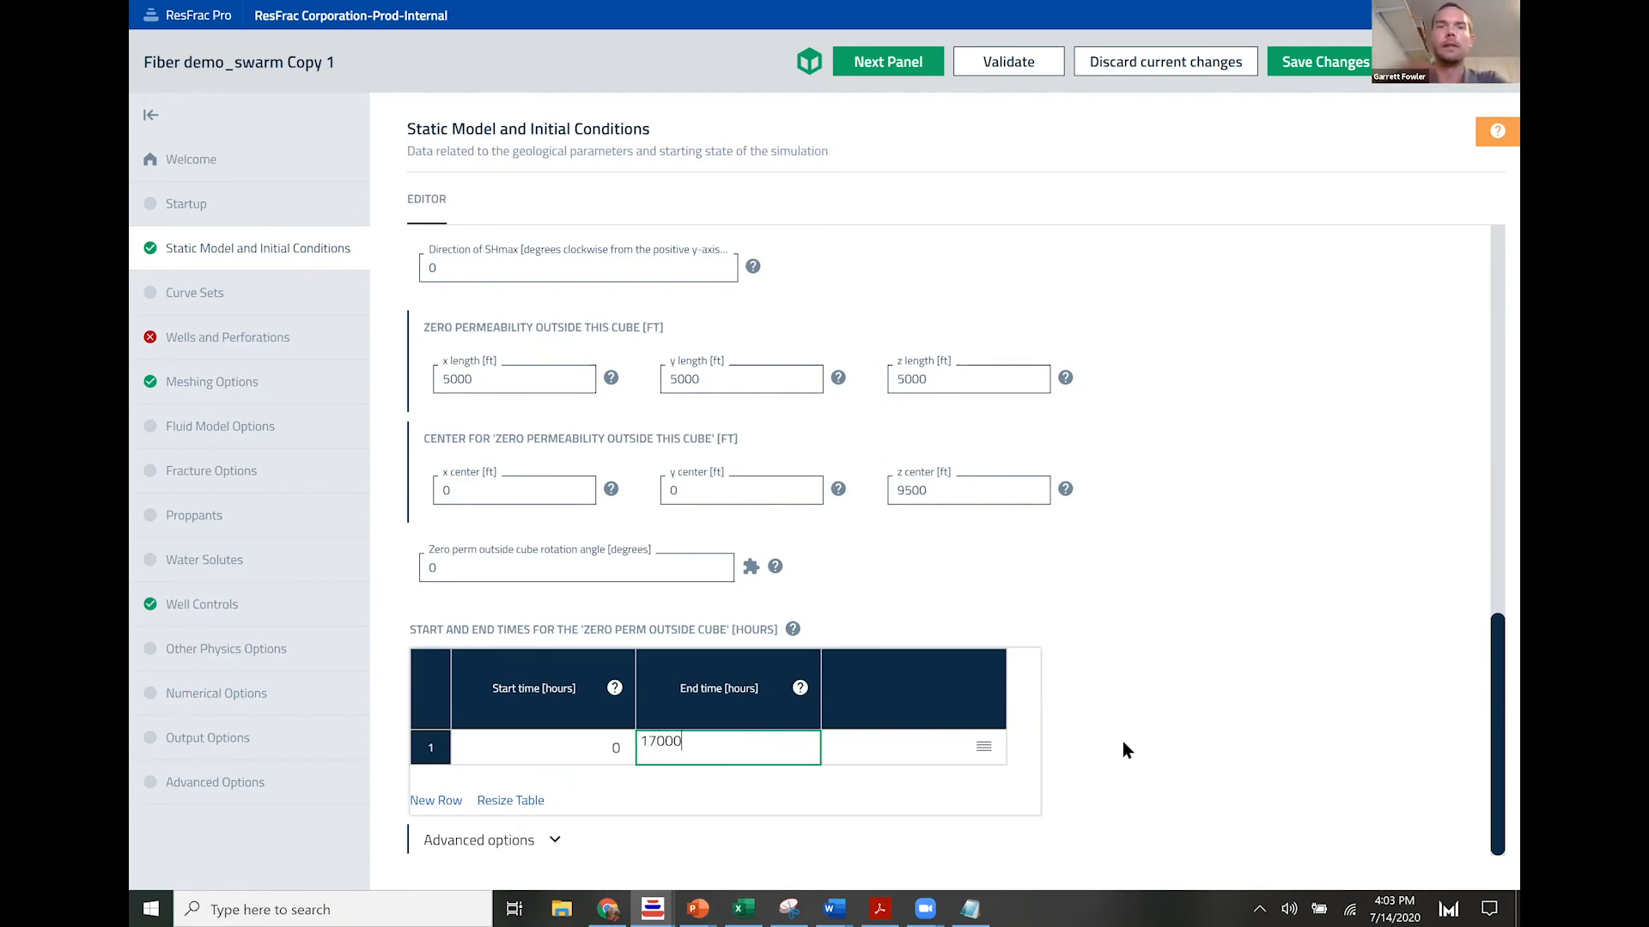
key("Tab")
left_click(1259, 694)
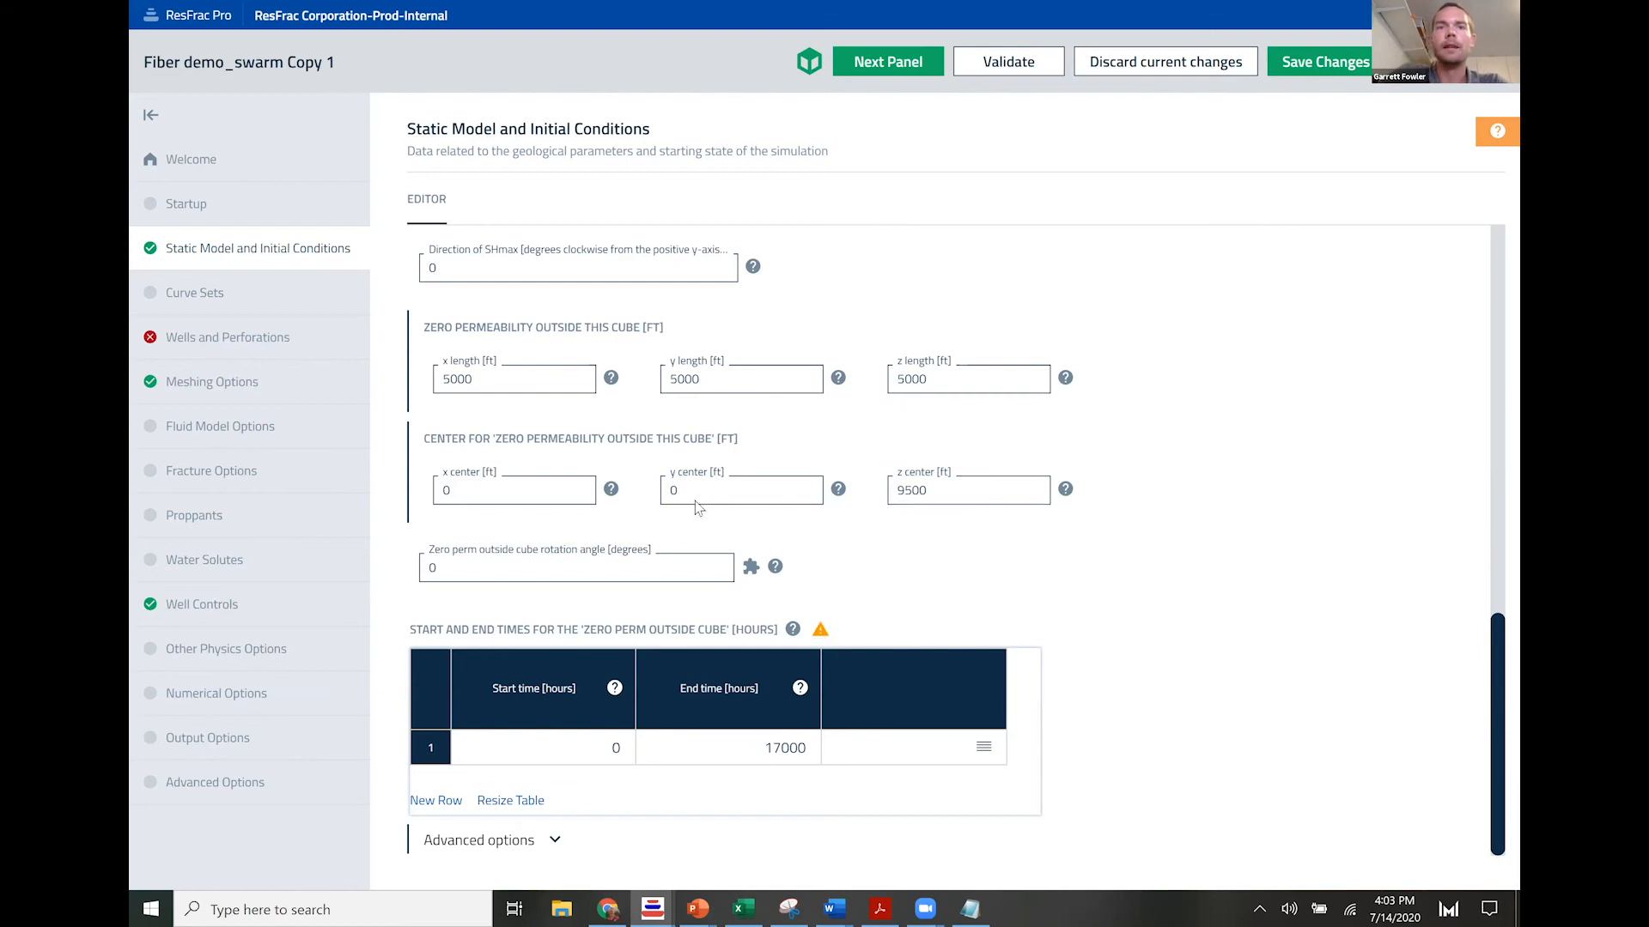
Step: Show the Wells and Perforations settings, then exit the builder without saving the changes
left_click(209, 351)
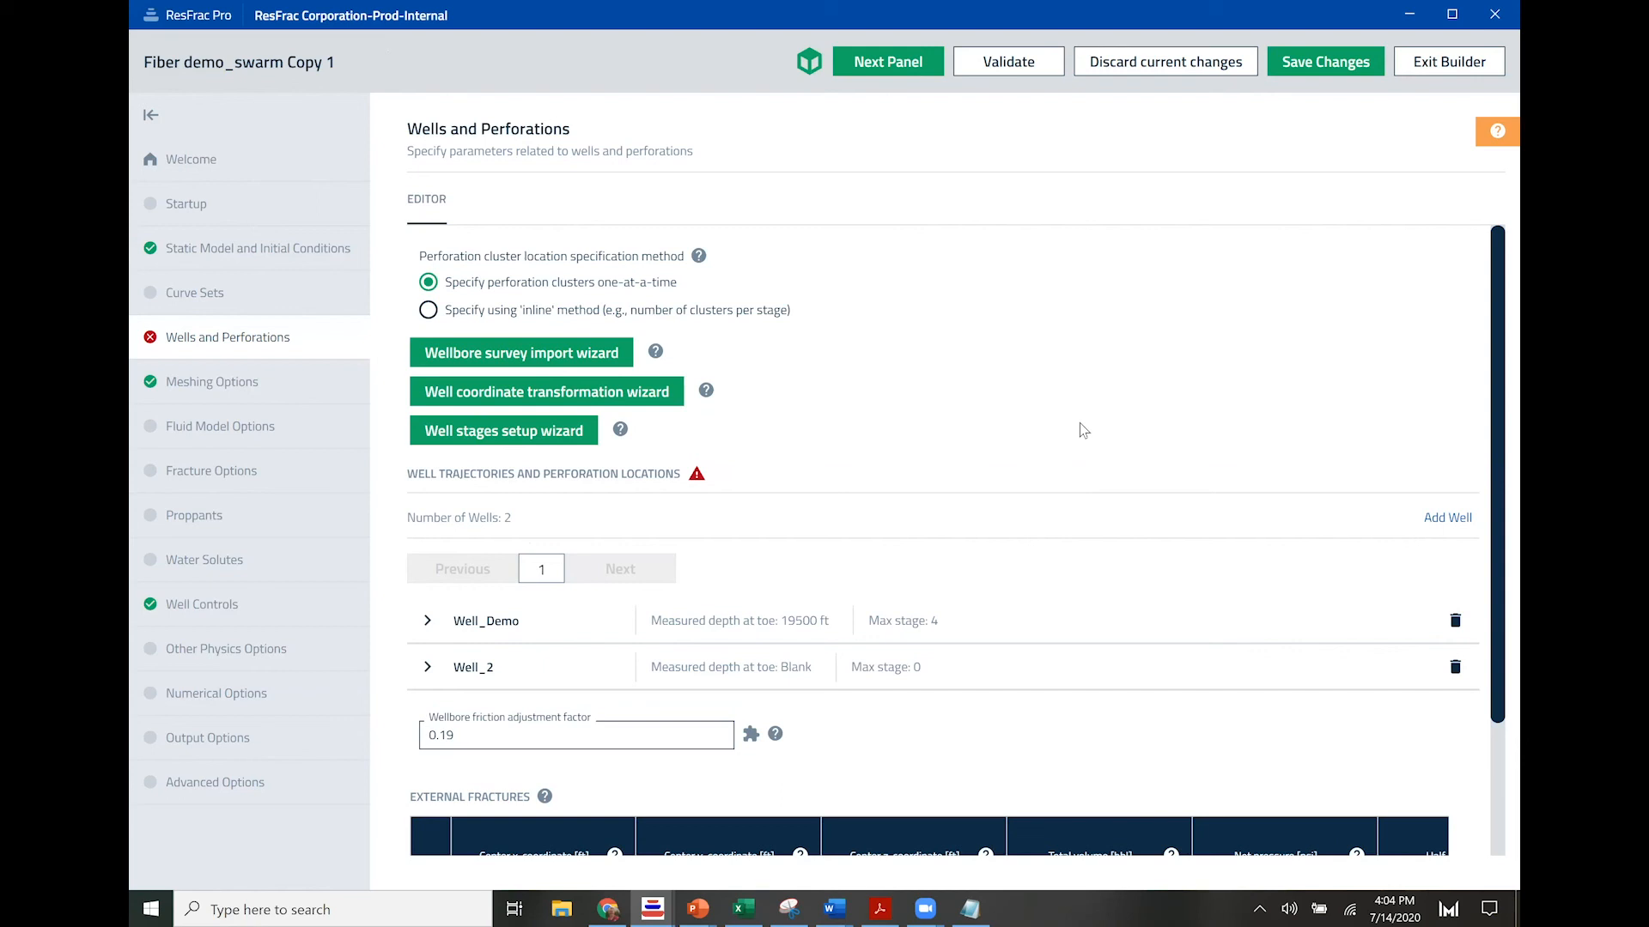
left_click(1449, 61)
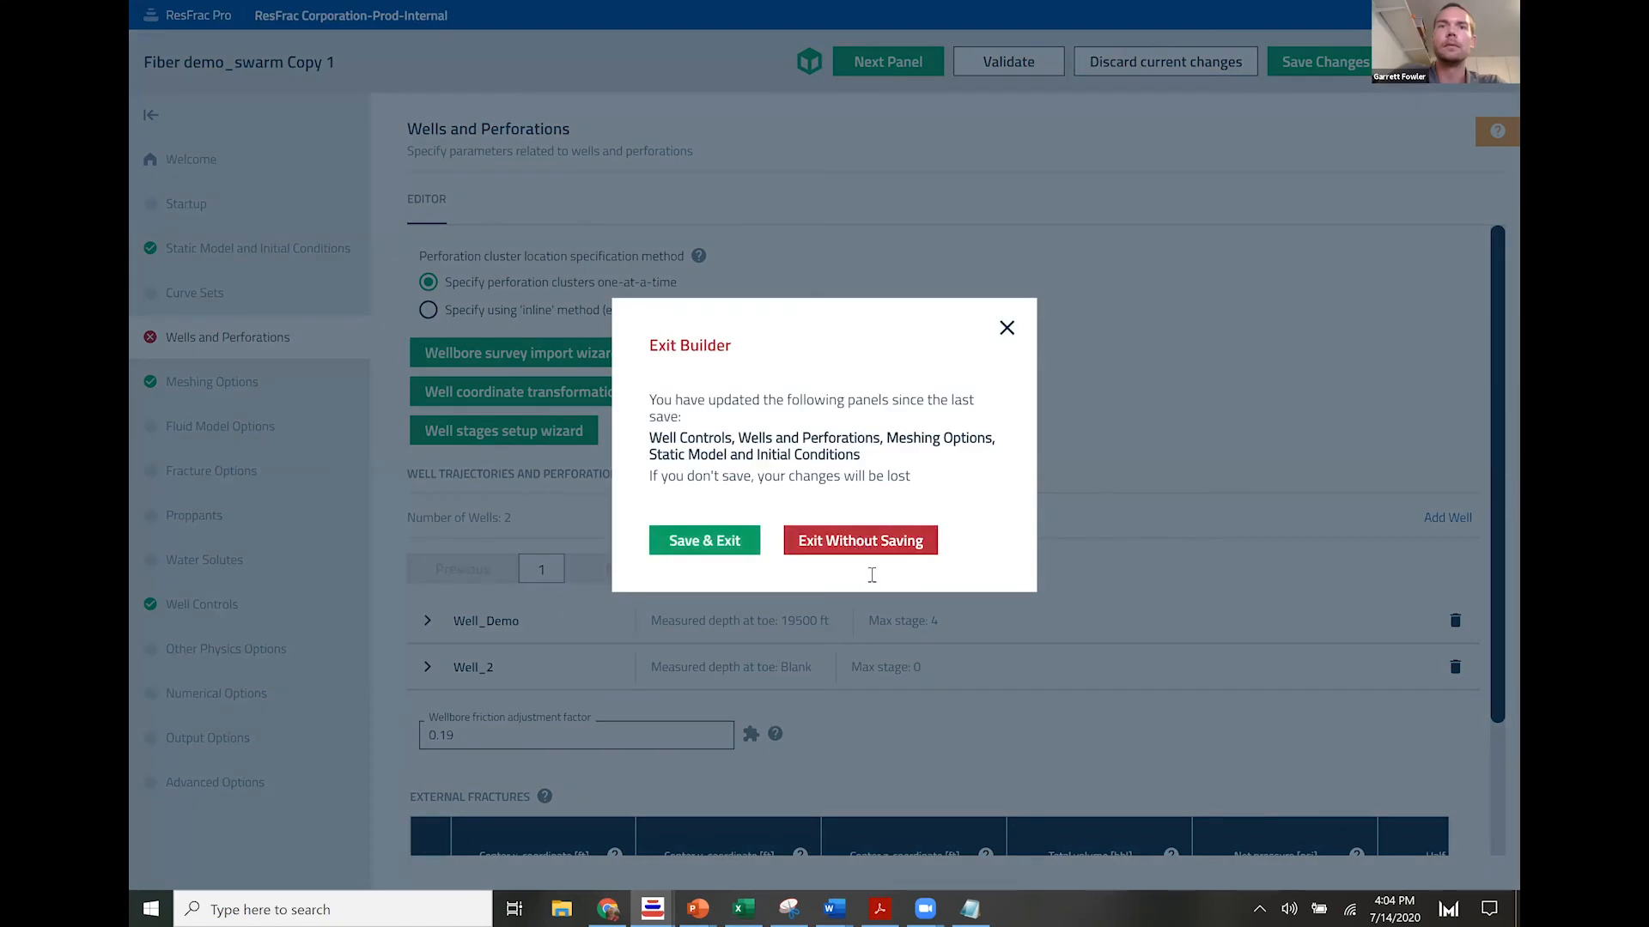
left_click(867, 546)
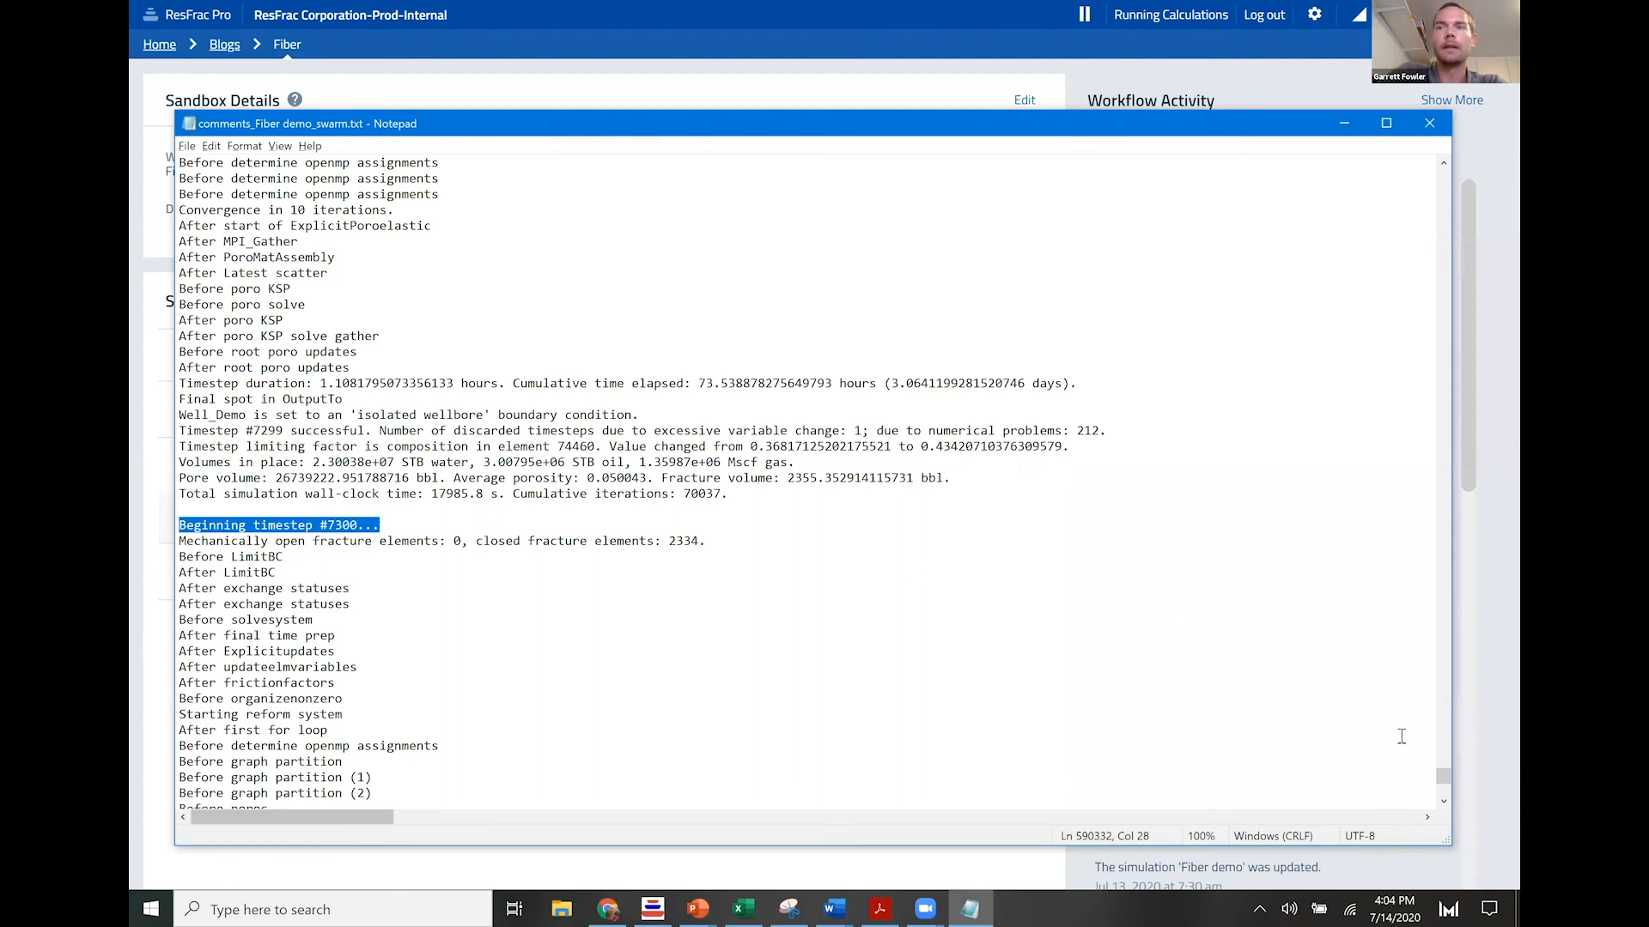
Step: Go to the beginning of the Fiber demo_swarm comments file and examine the restart version and code revision lines
left_click_drag(1443, 775, 1432, 163)
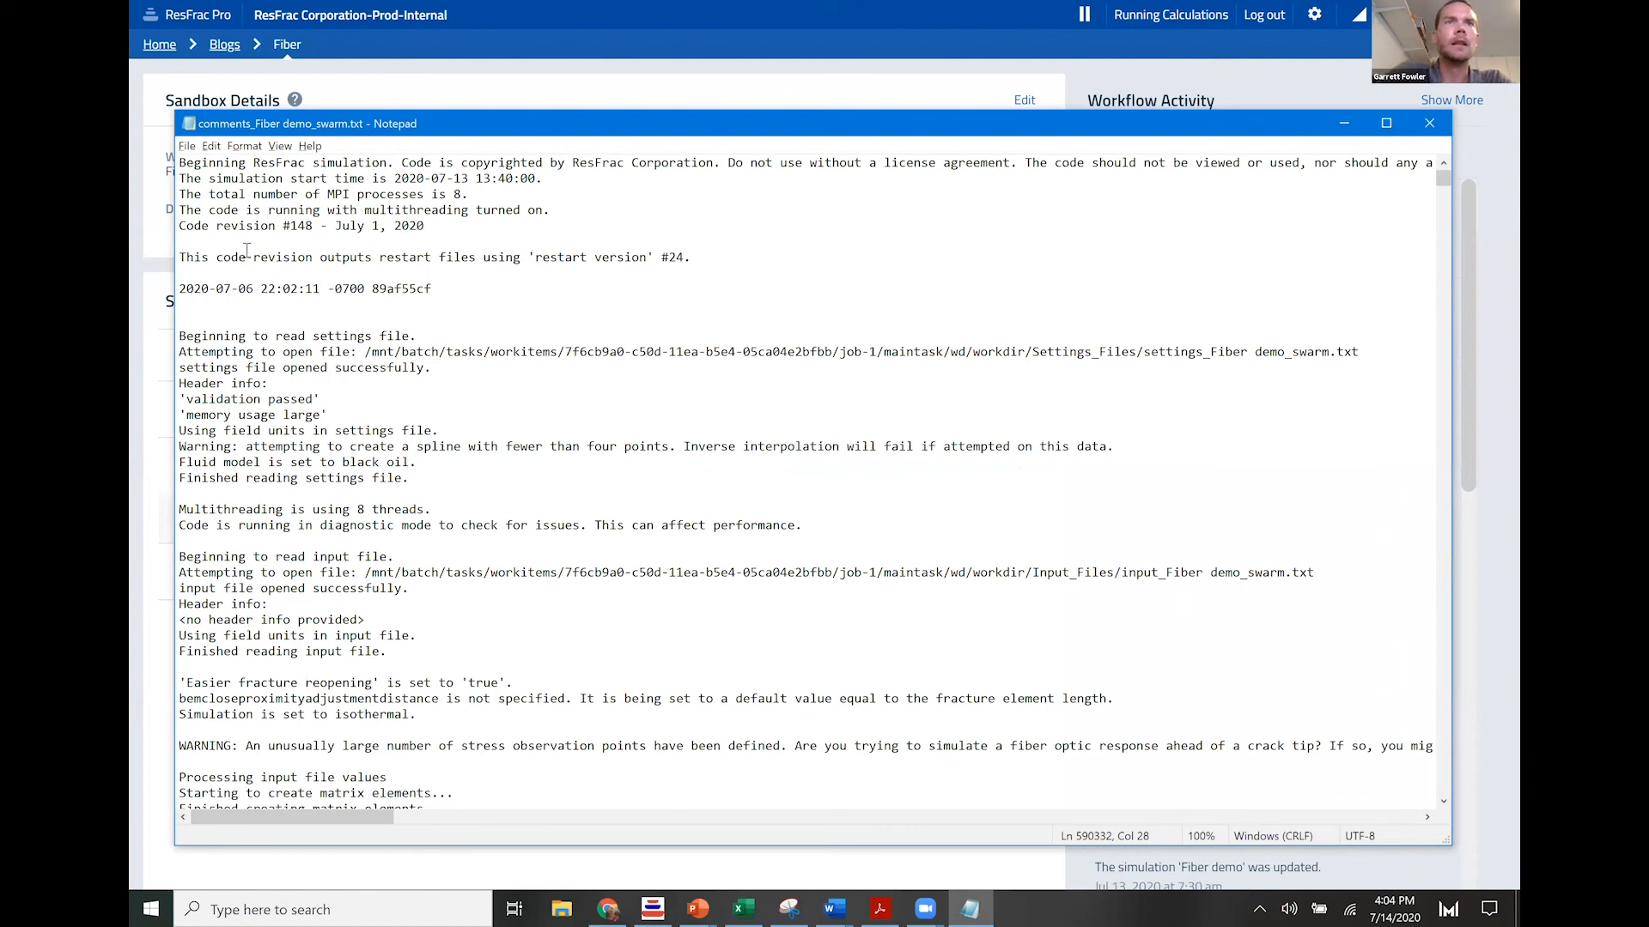
left_click_drag(183, 256, 785, 293)
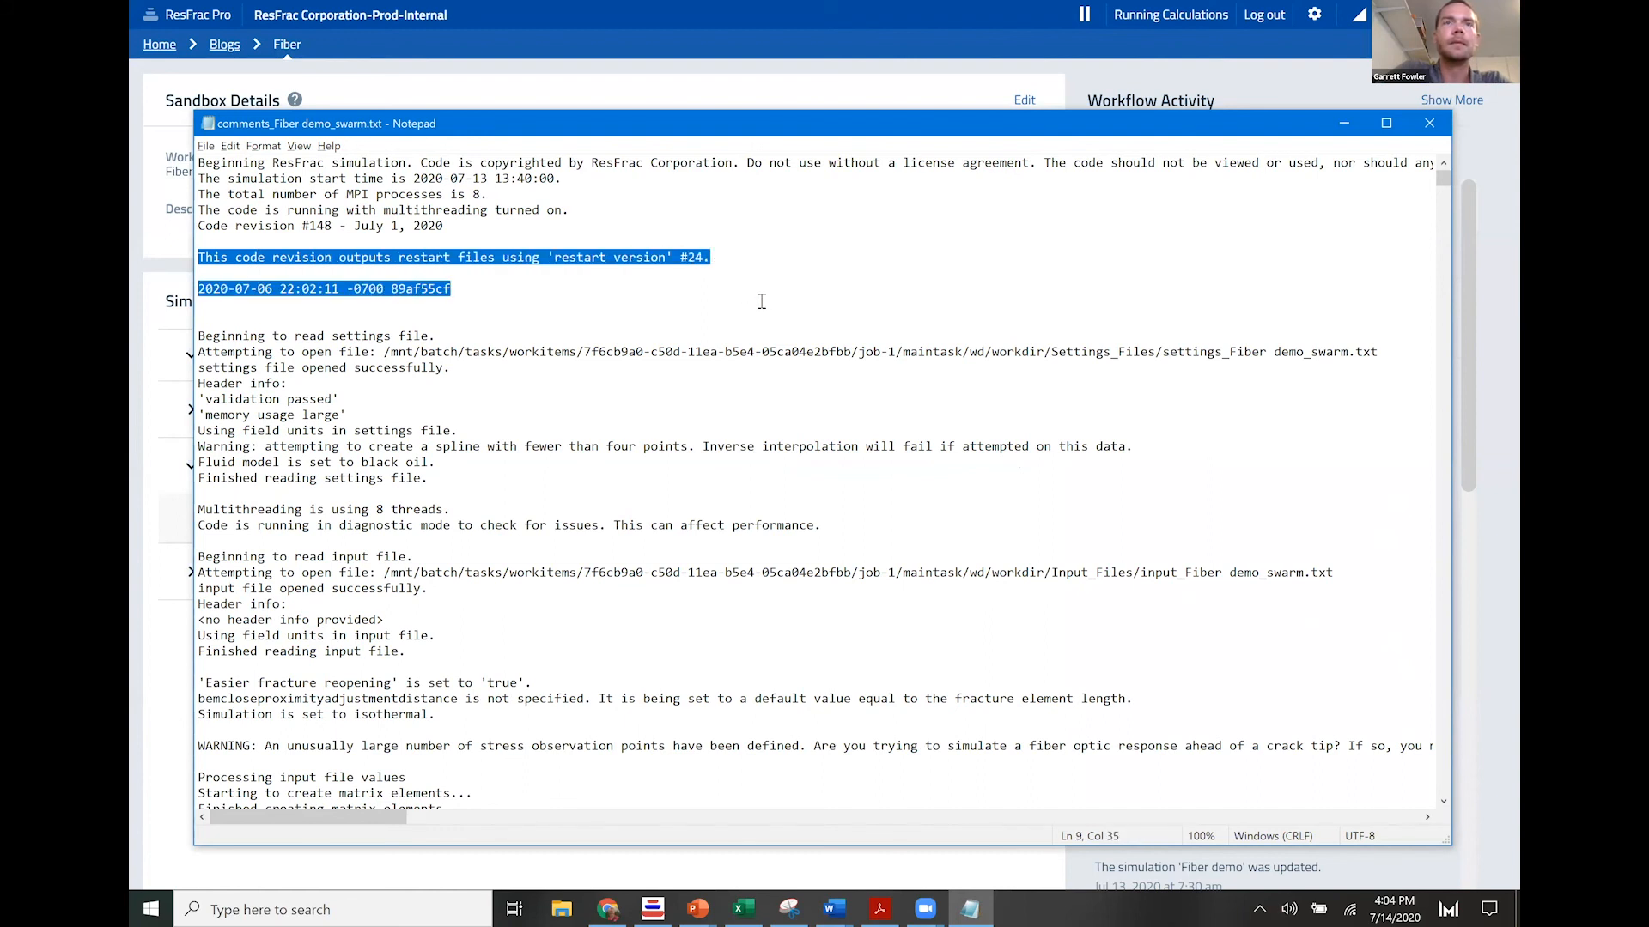
left_click(685, 258)
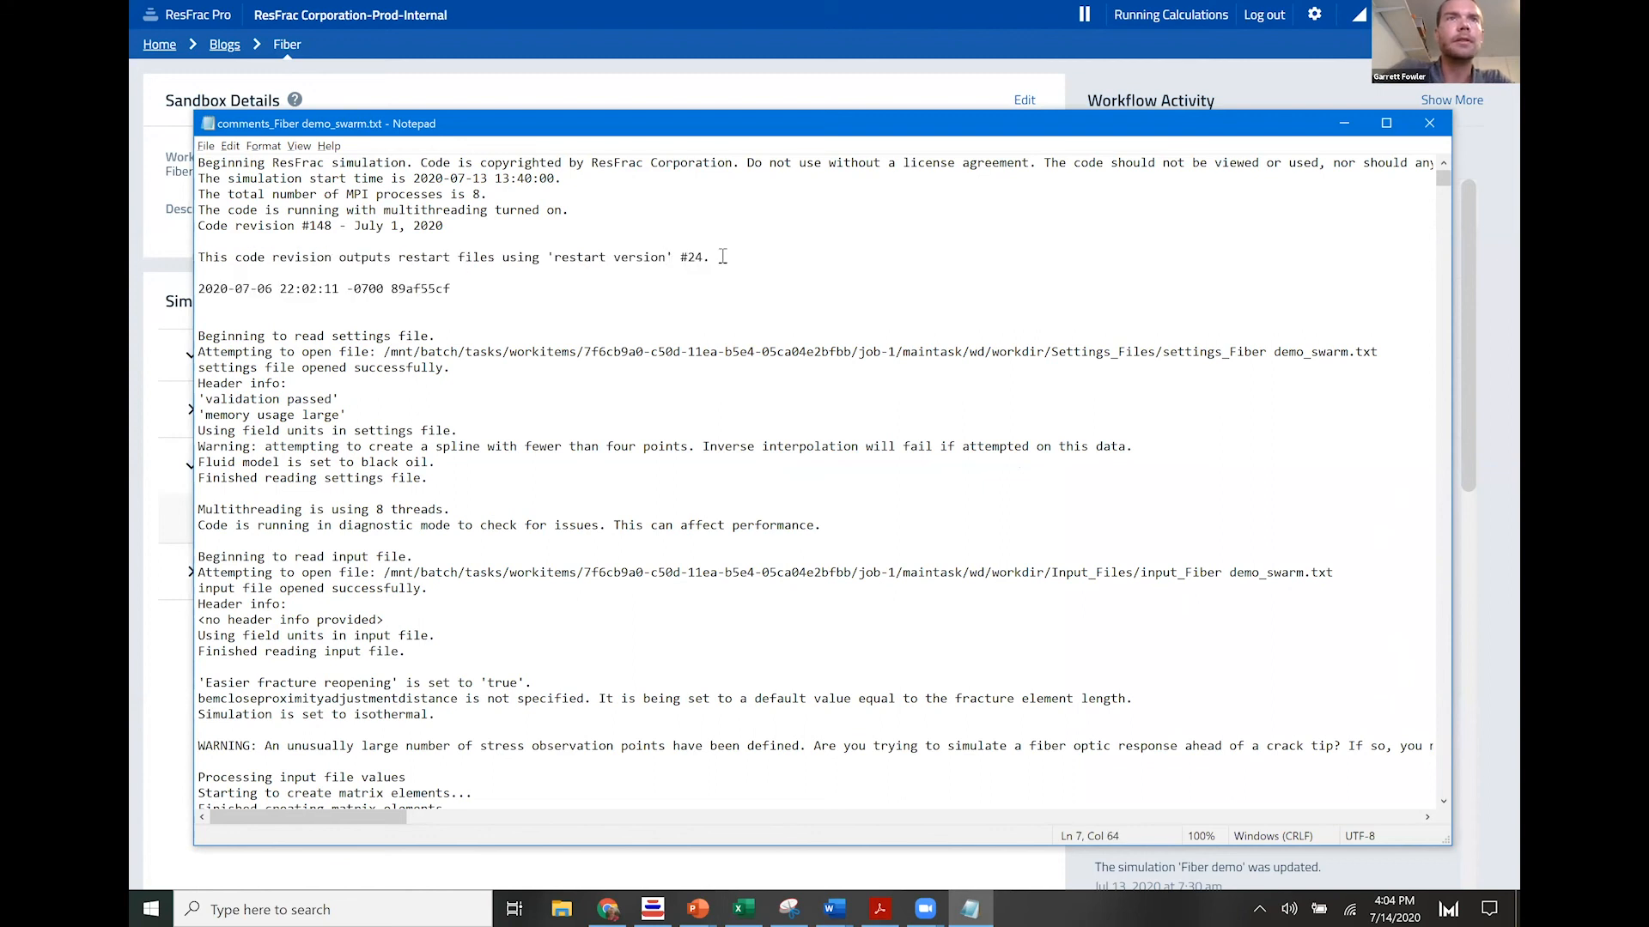
left_click_drag(711, 257, 484, 222)
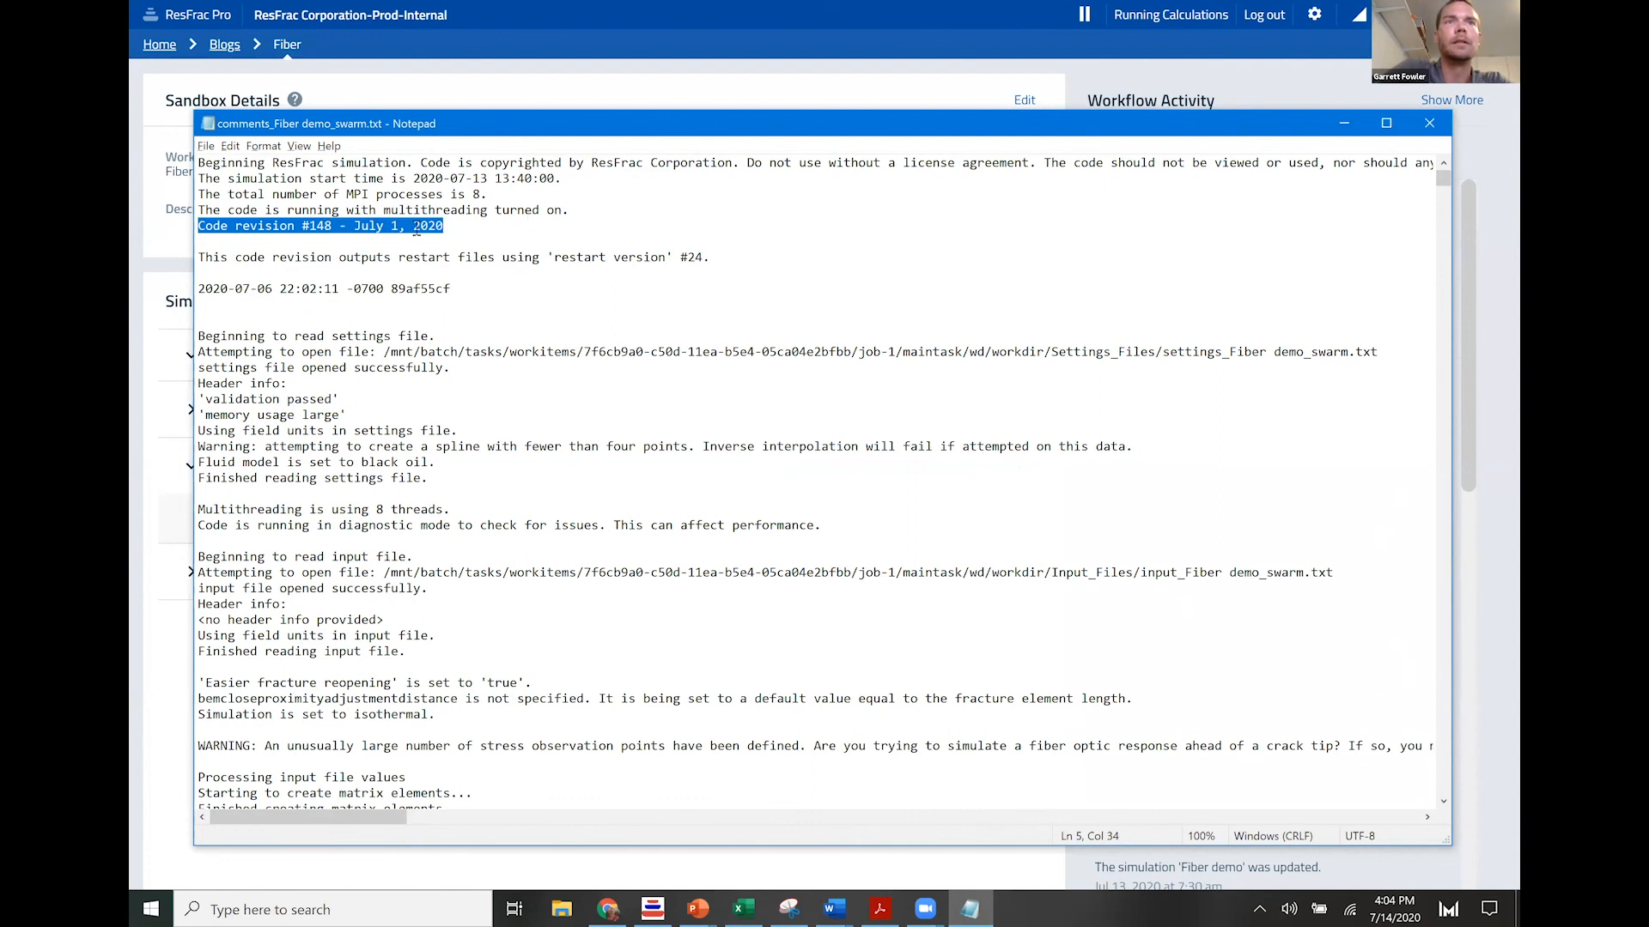
left_click(395, 232)
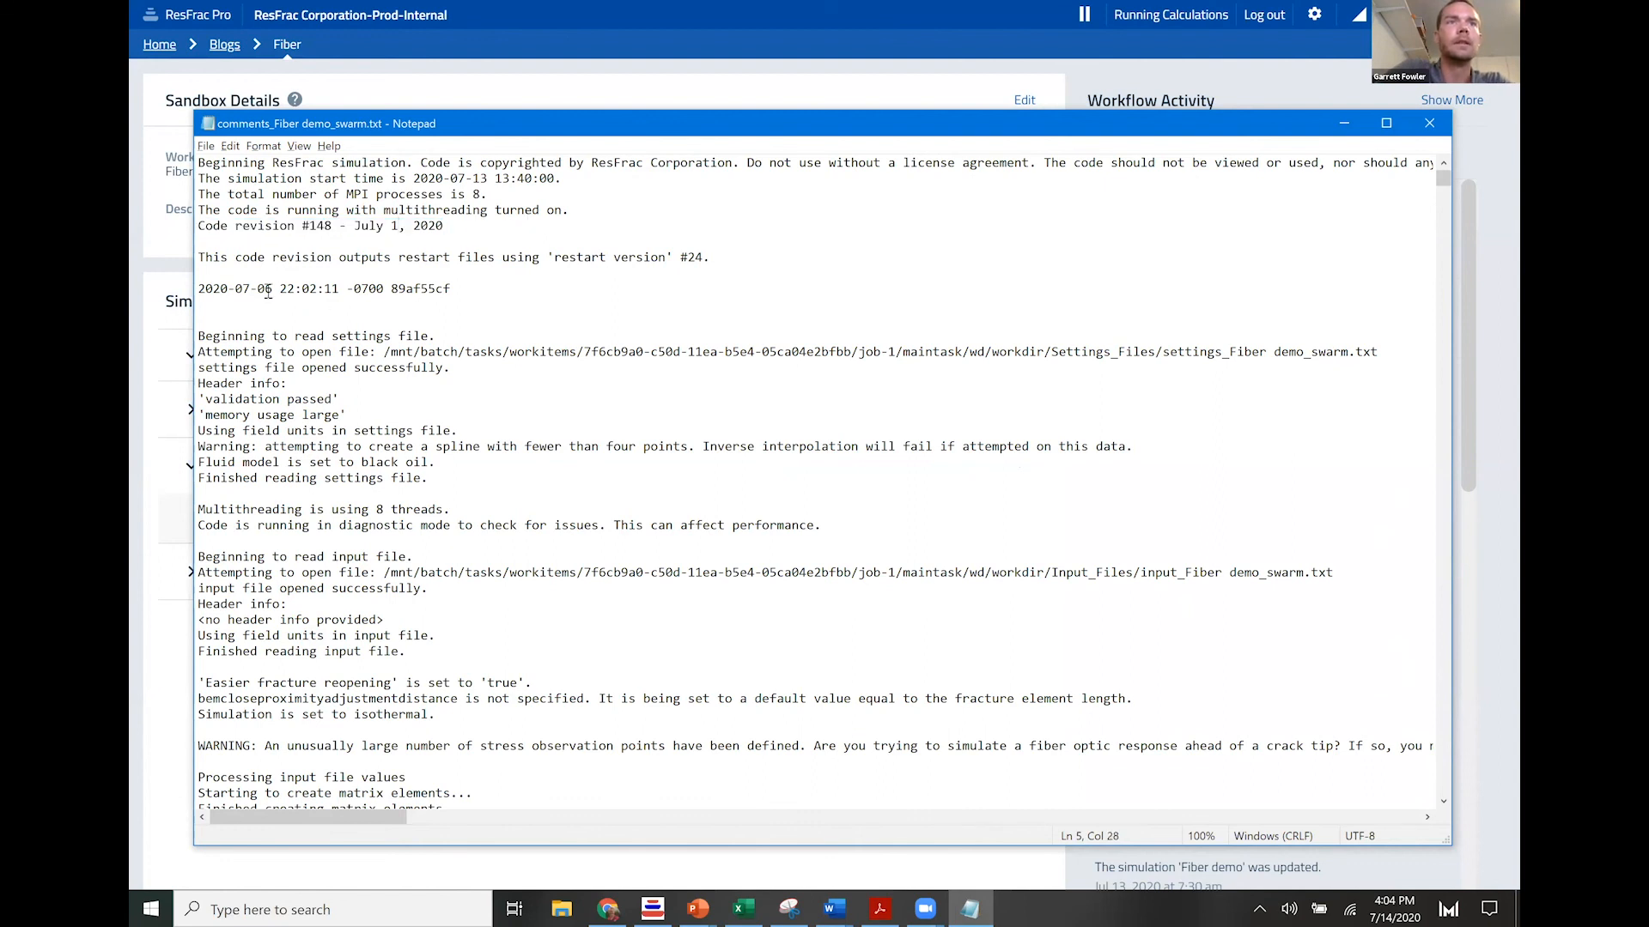
Step: Examine the simulator version line with its date, time and hash in the comments file's header
left_click_drag(197, 286, 455, 287)
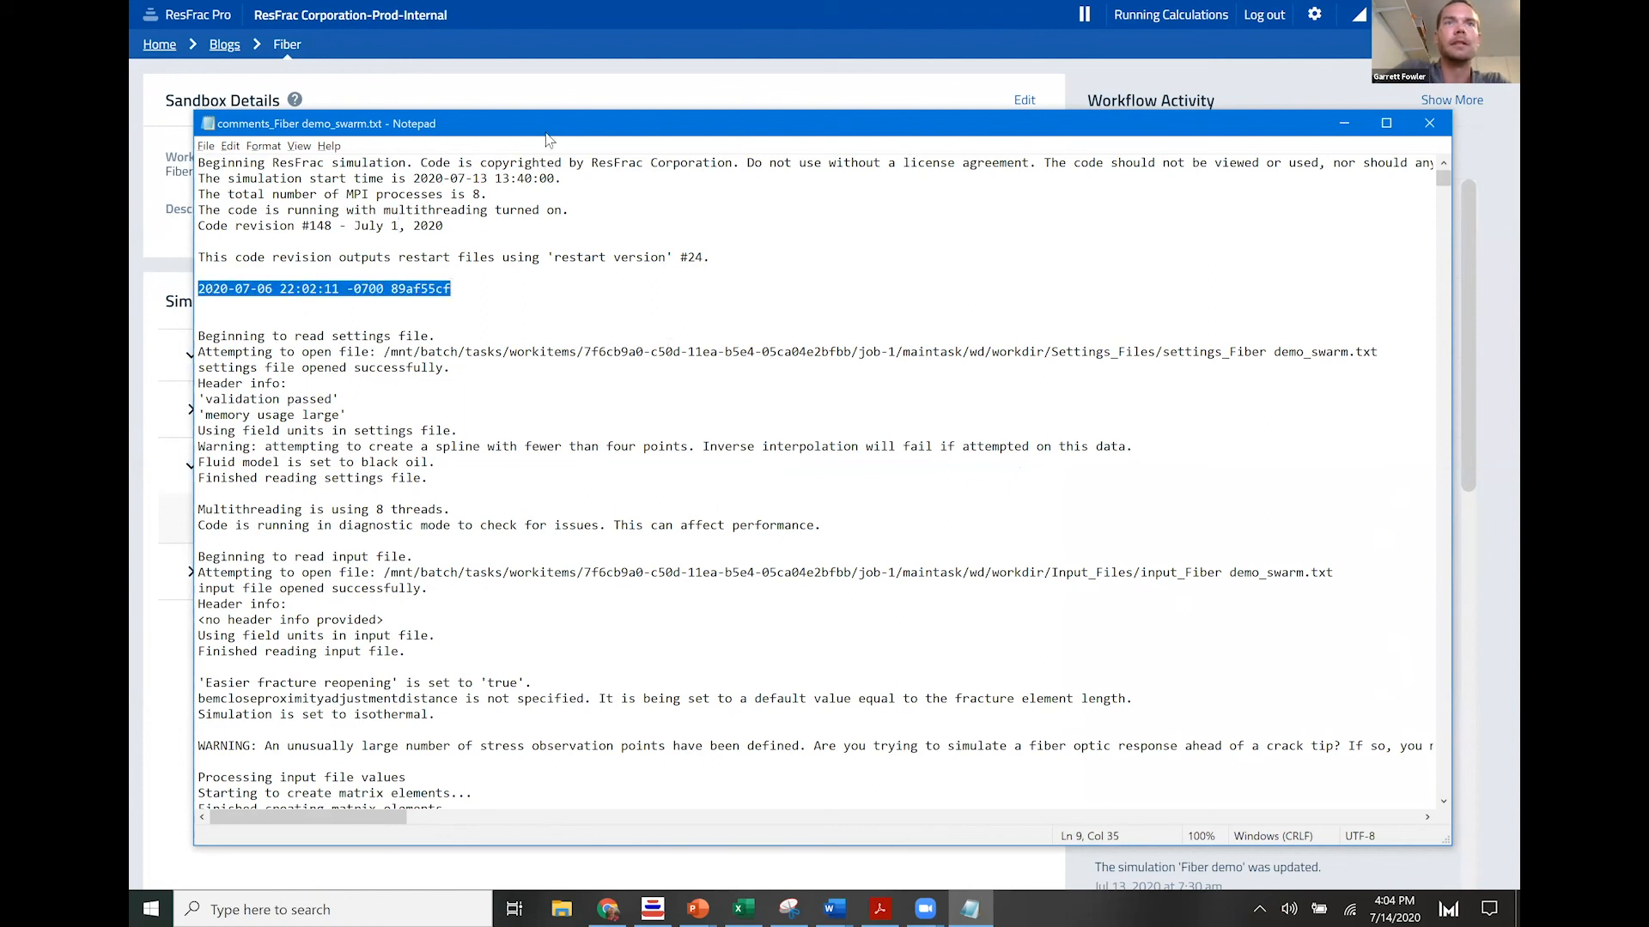
left_click_drag(549, 128, 551, 127)
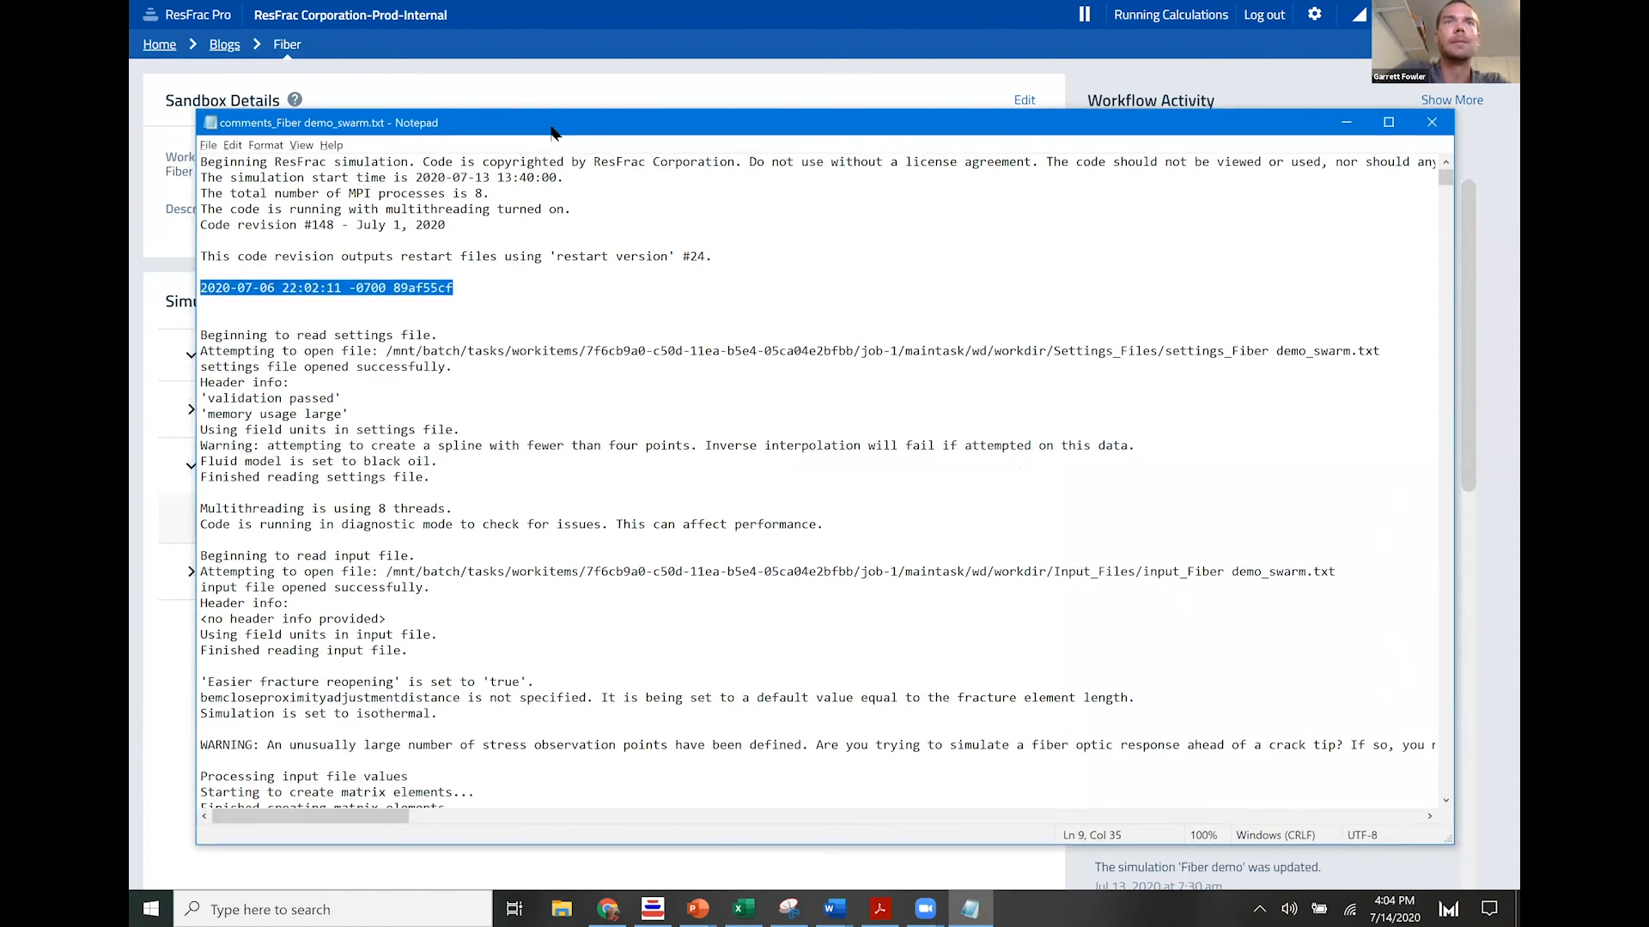
left_click(424, 274)
left_click_drag(444, 275, 160, 273)
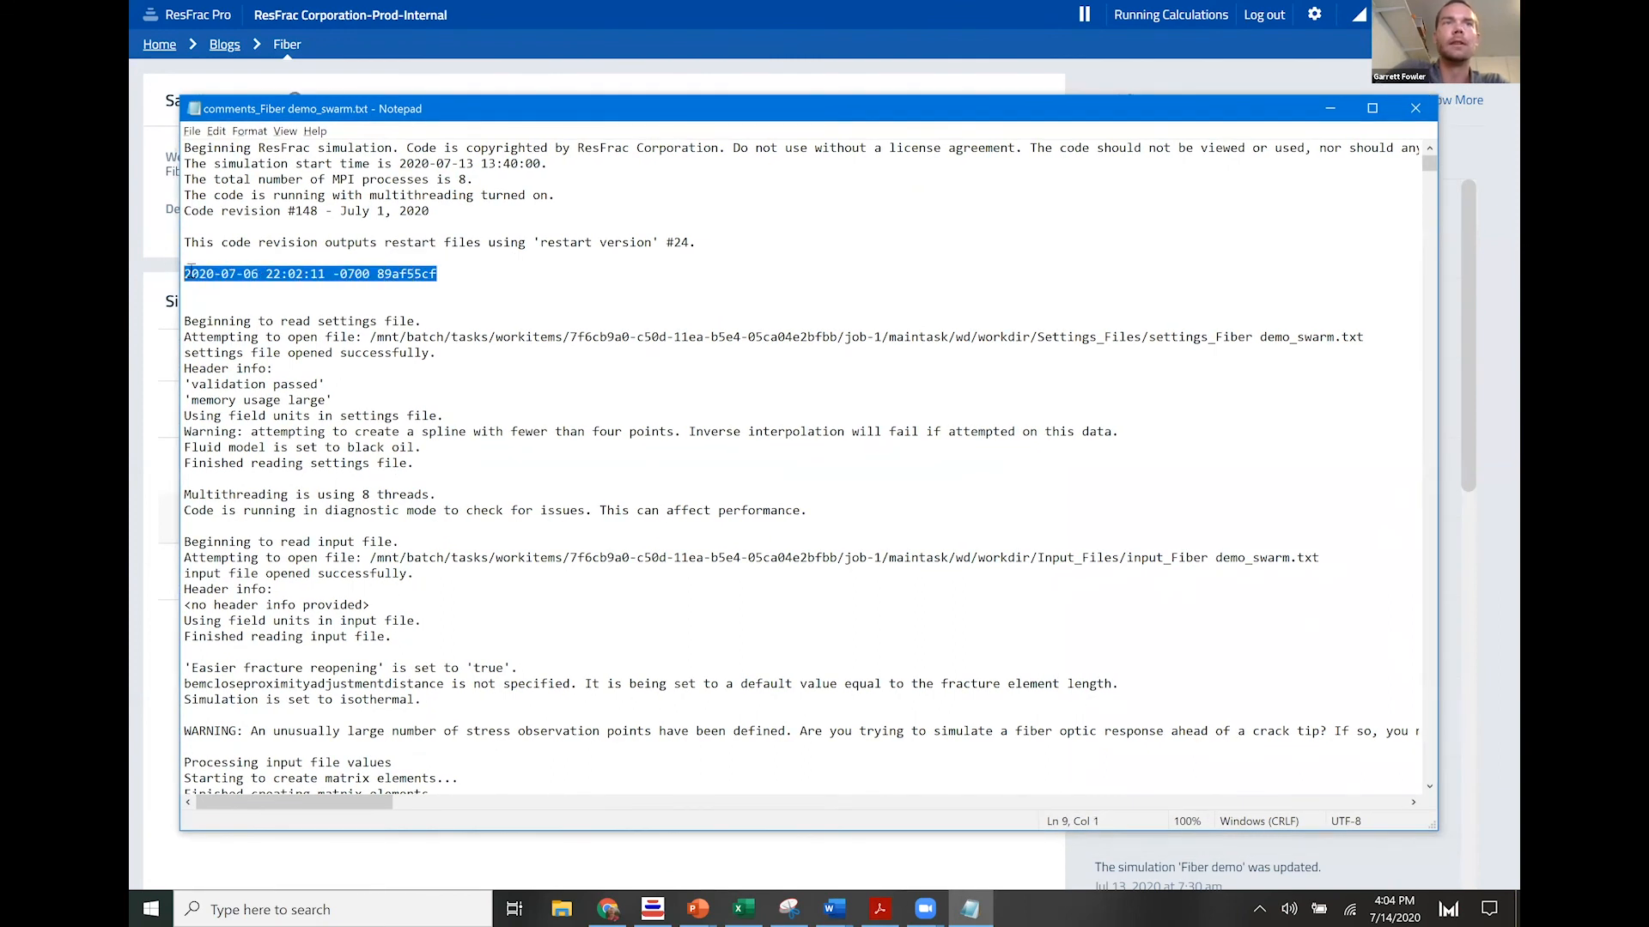
left_click(414, 273)
double_click(402, 273)
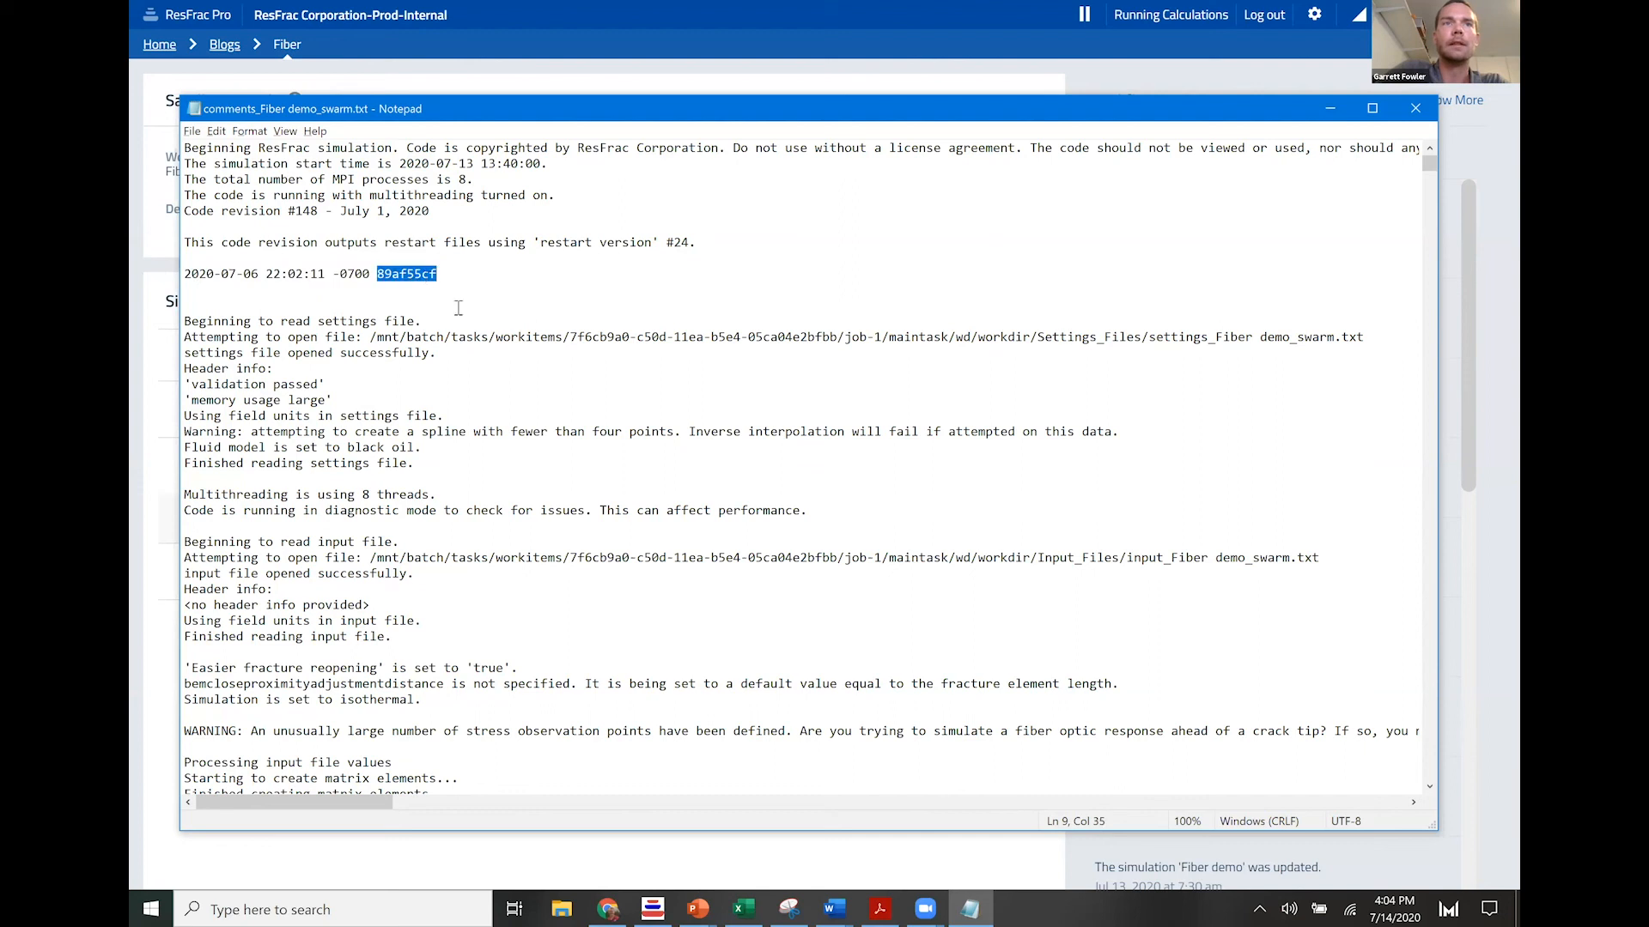
left_click(488, 344)
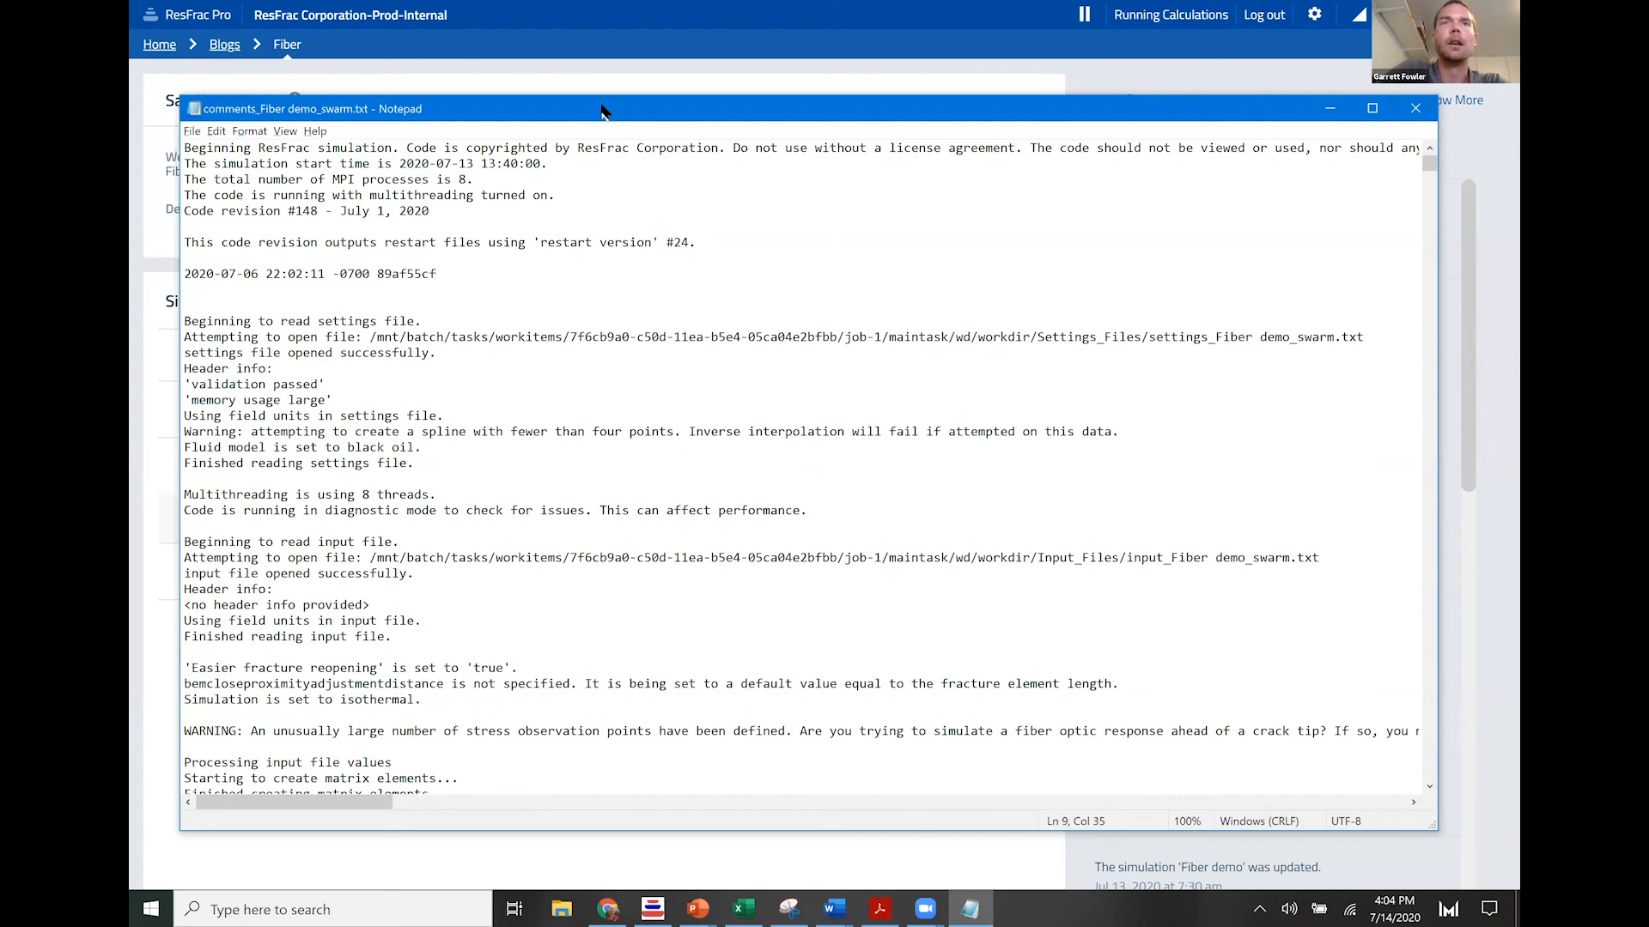
left_click_drag(509, 109, 627, 132)
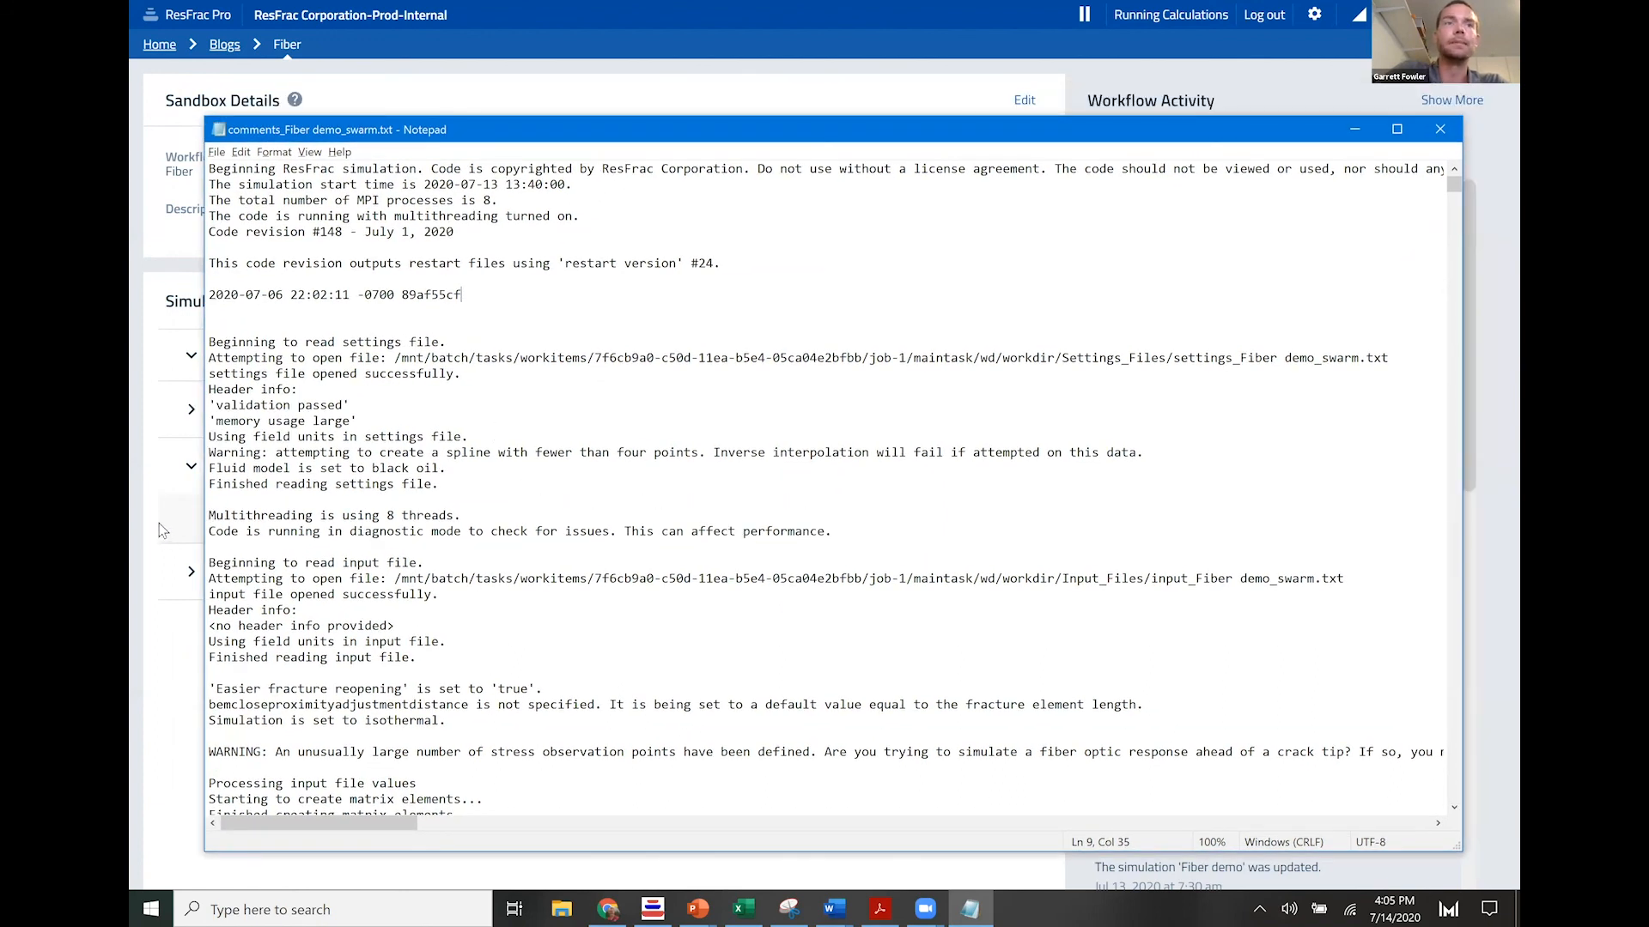
Step: Switch back to ResFrac Pro and set up a run of Fiber demo_swarm Copy 1 with restart file restart_Fiber demo_swarm_7300
left_click(156, 279)
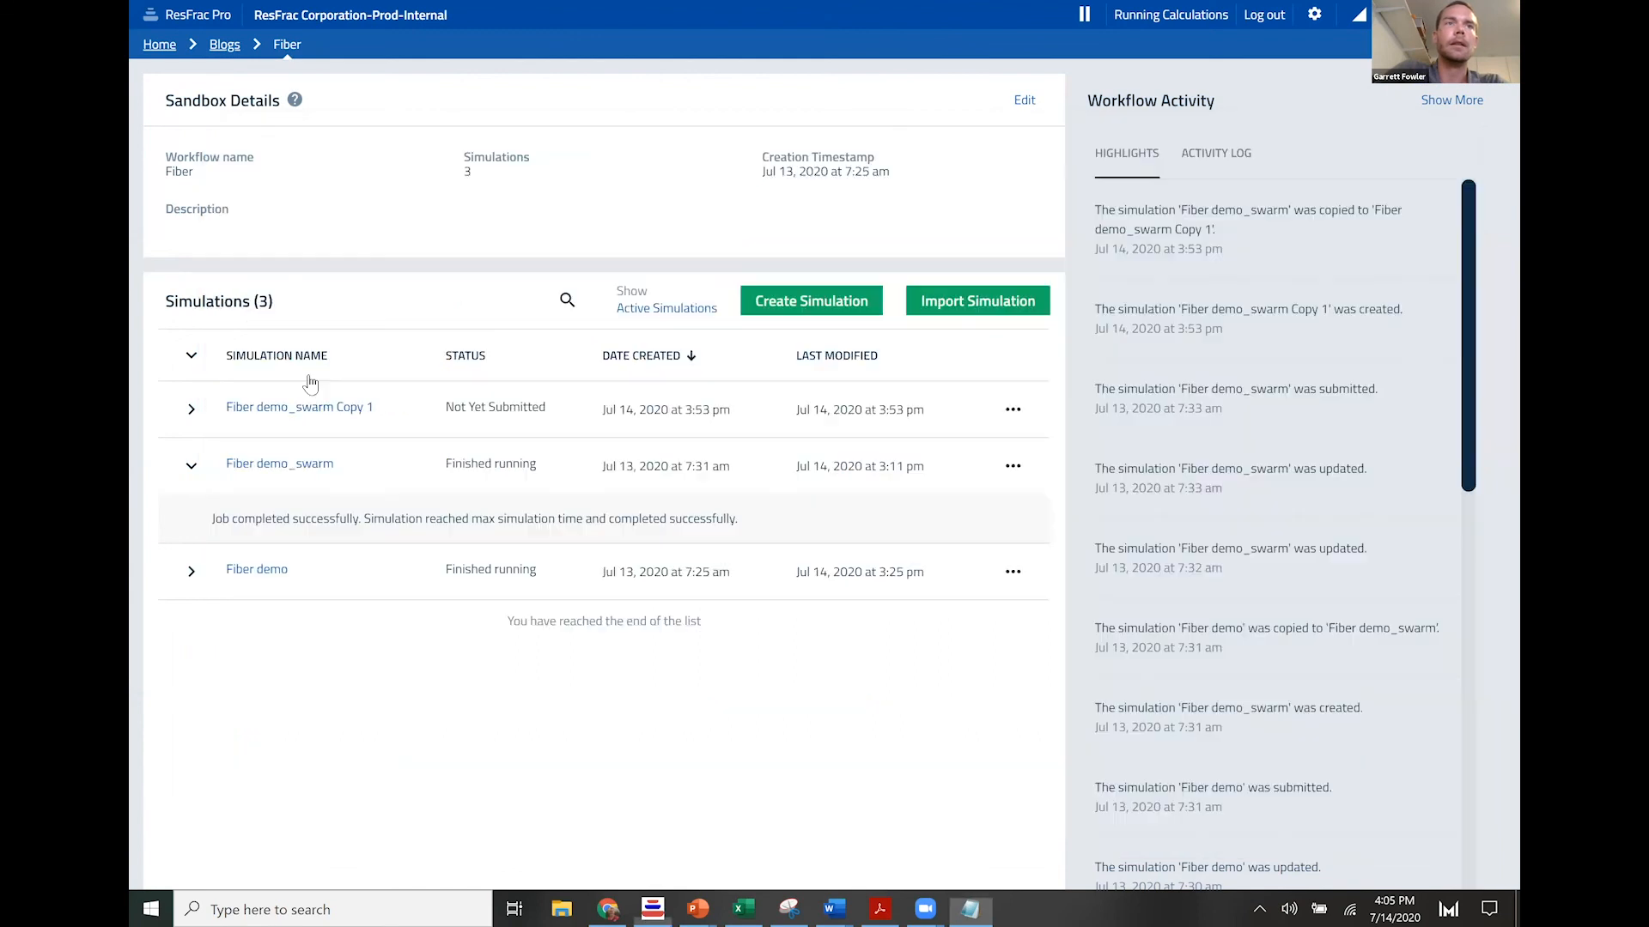
left_click(1014, 411)
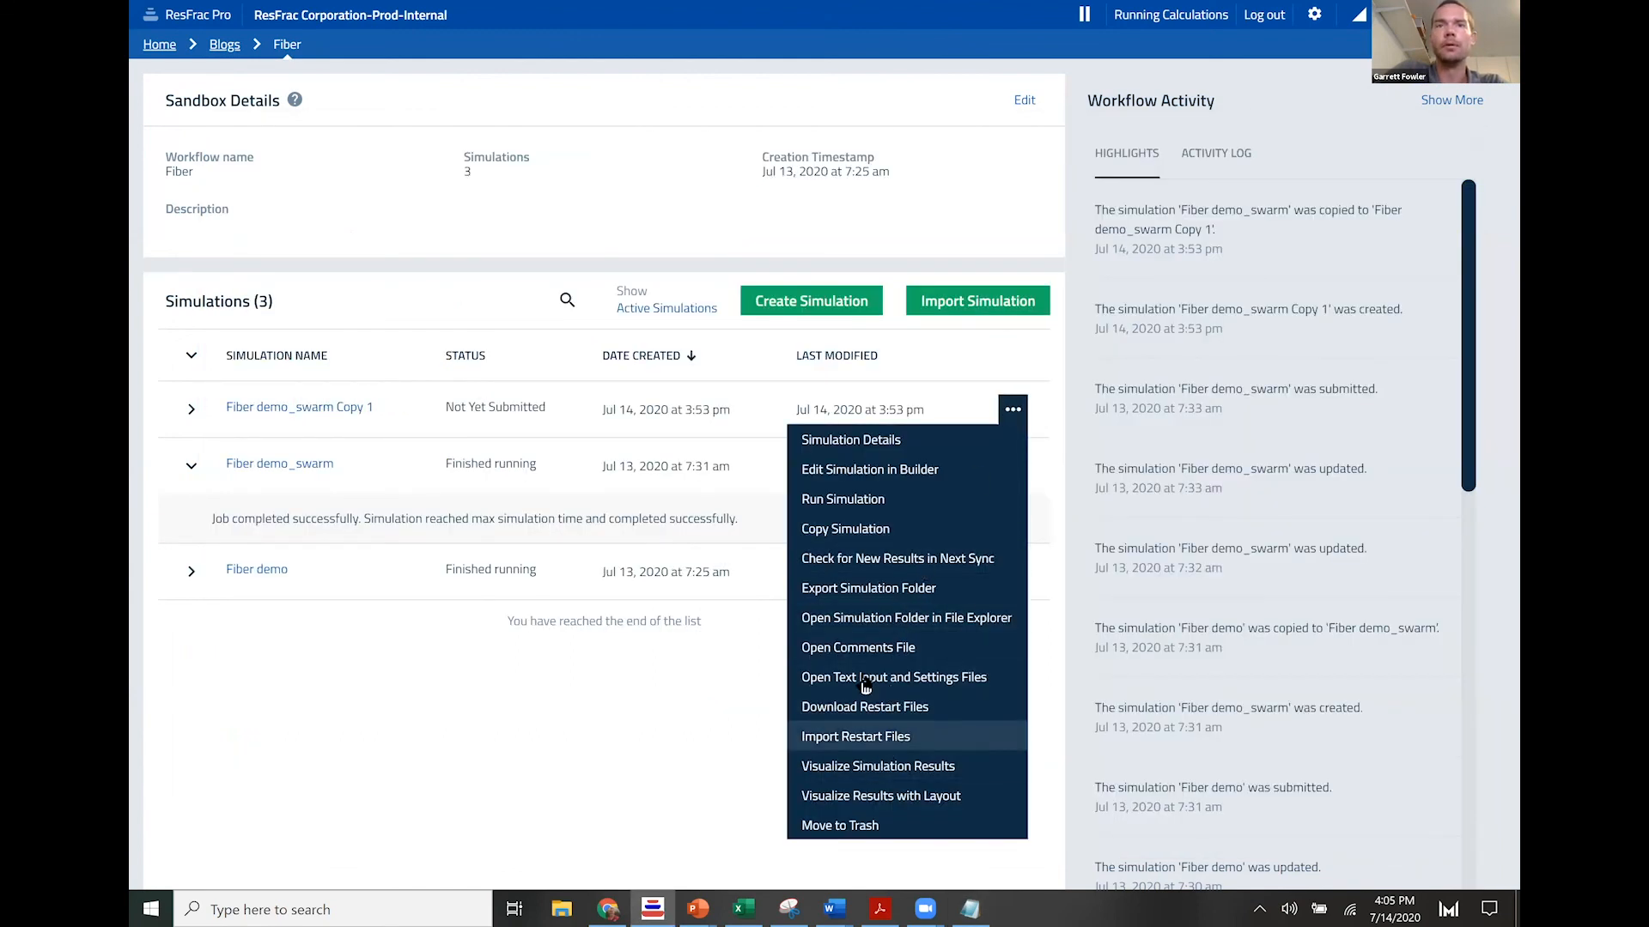
left_click(834, 504)
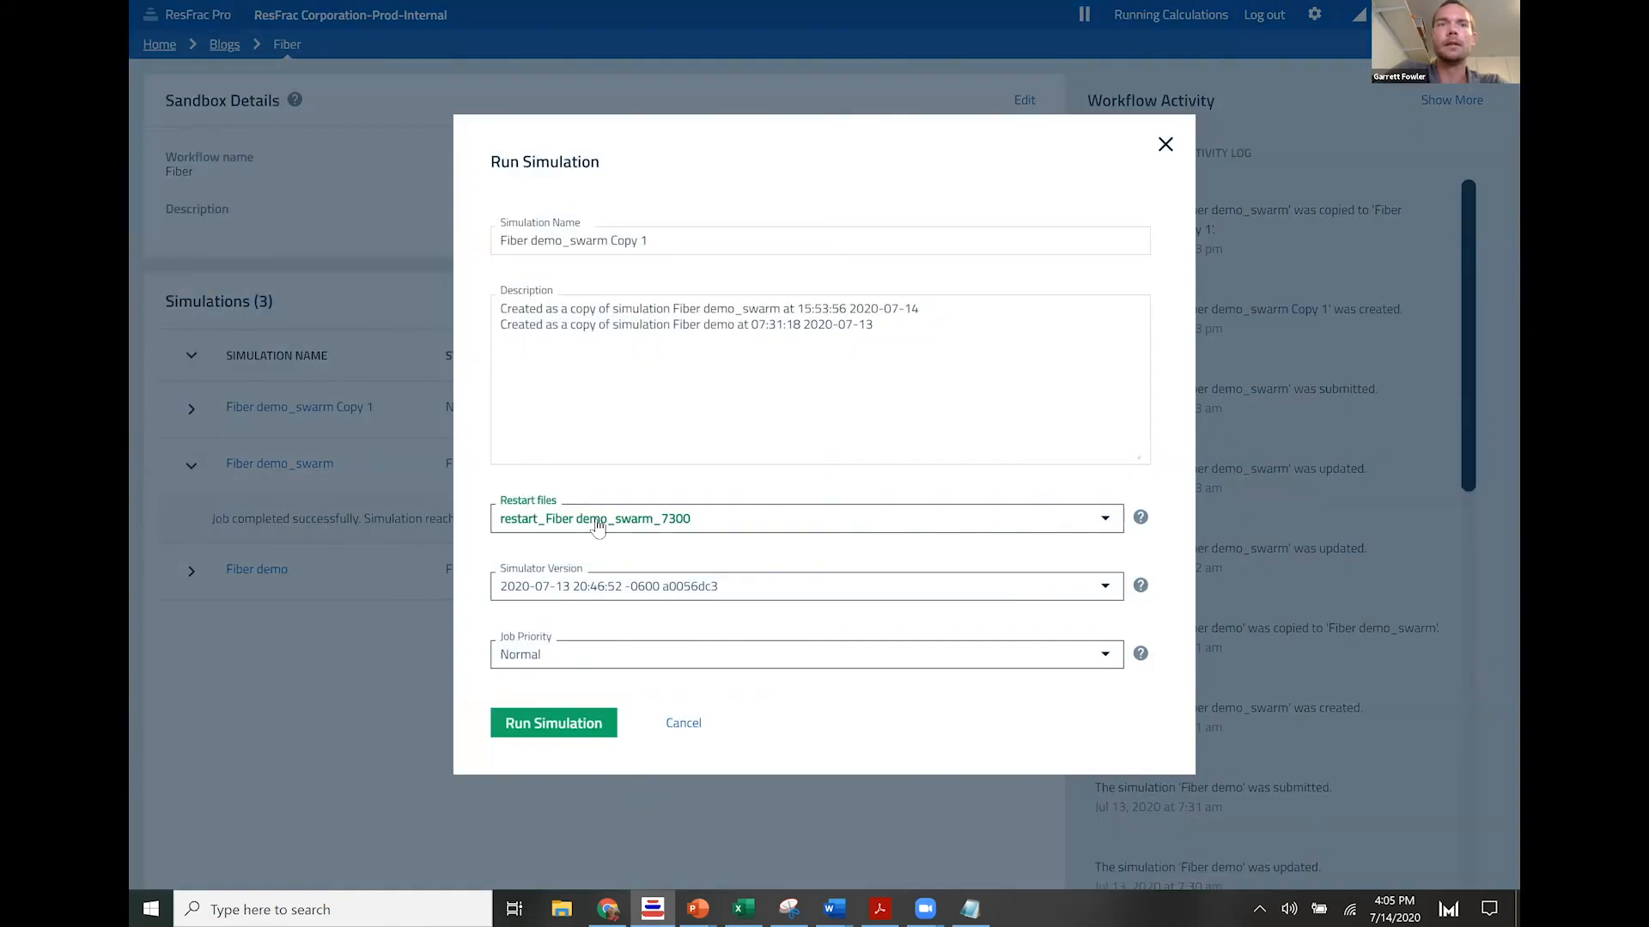
left_click(599, 527)
left_click(568, 527)
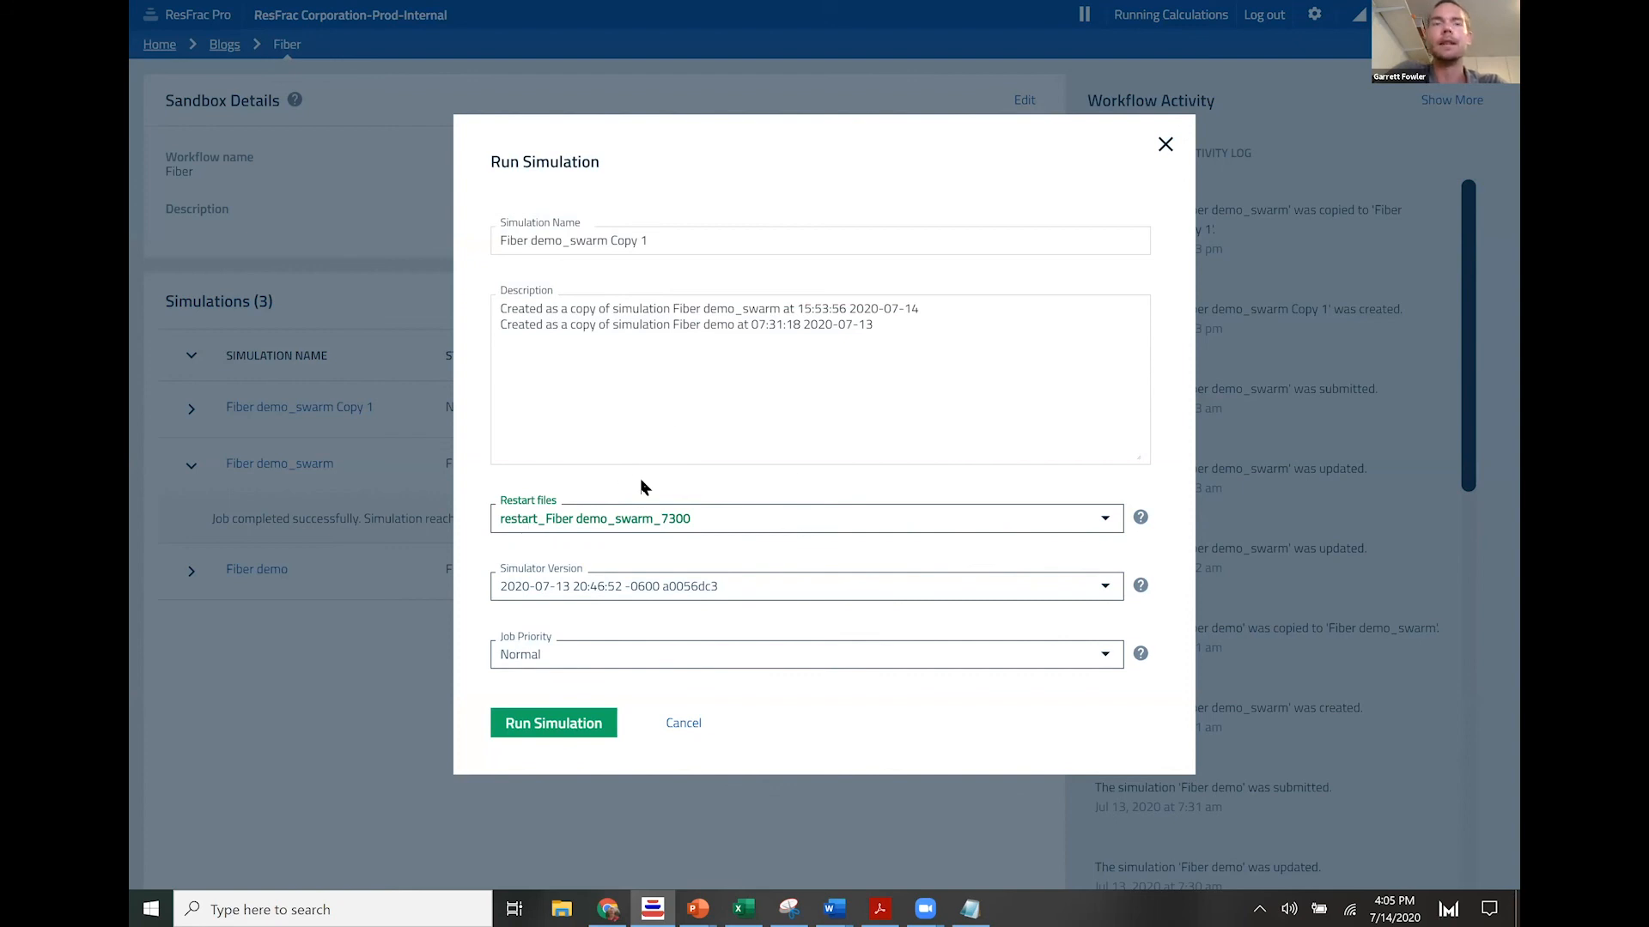
left_click(571, 522)
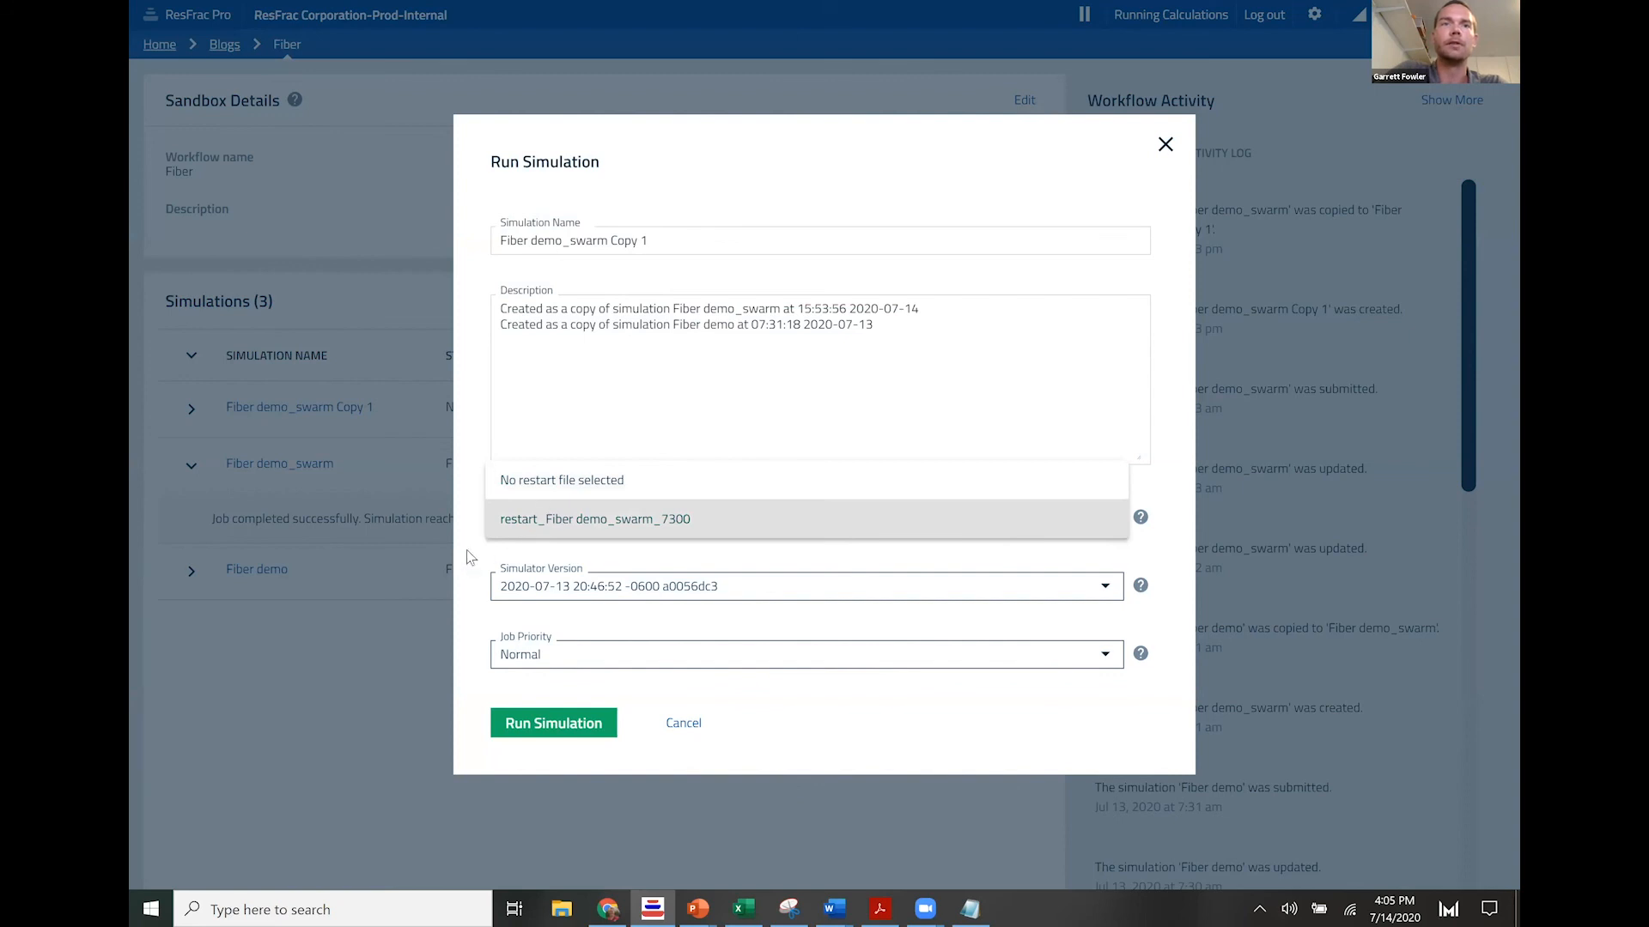
left_click(524, 522)
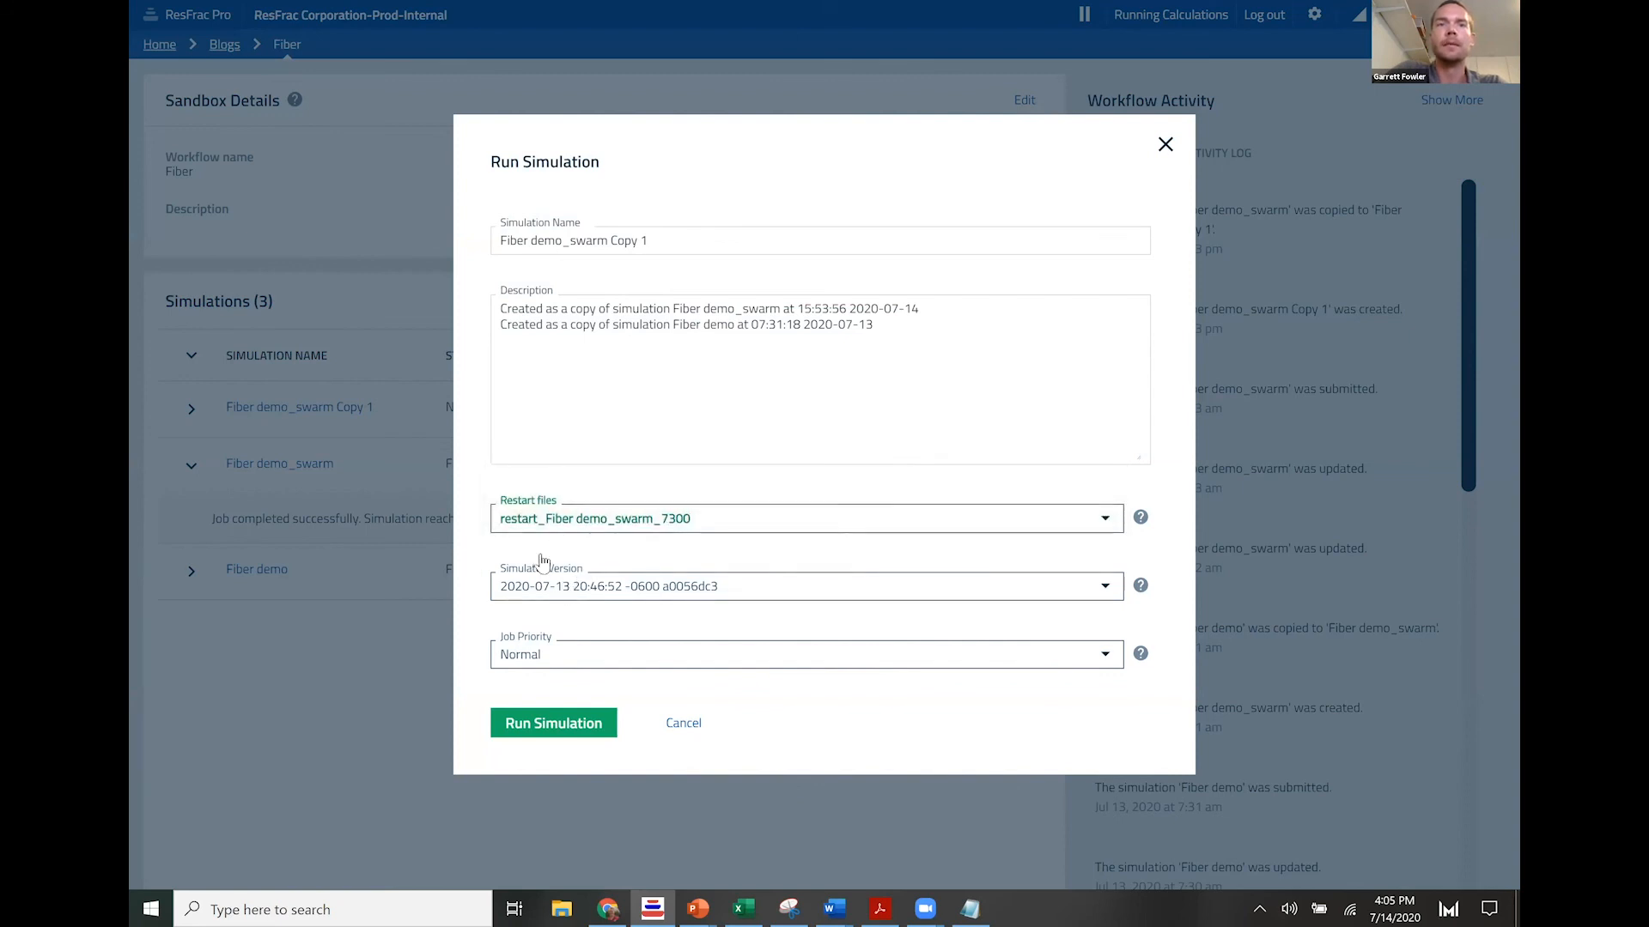
left_click(546, 589)
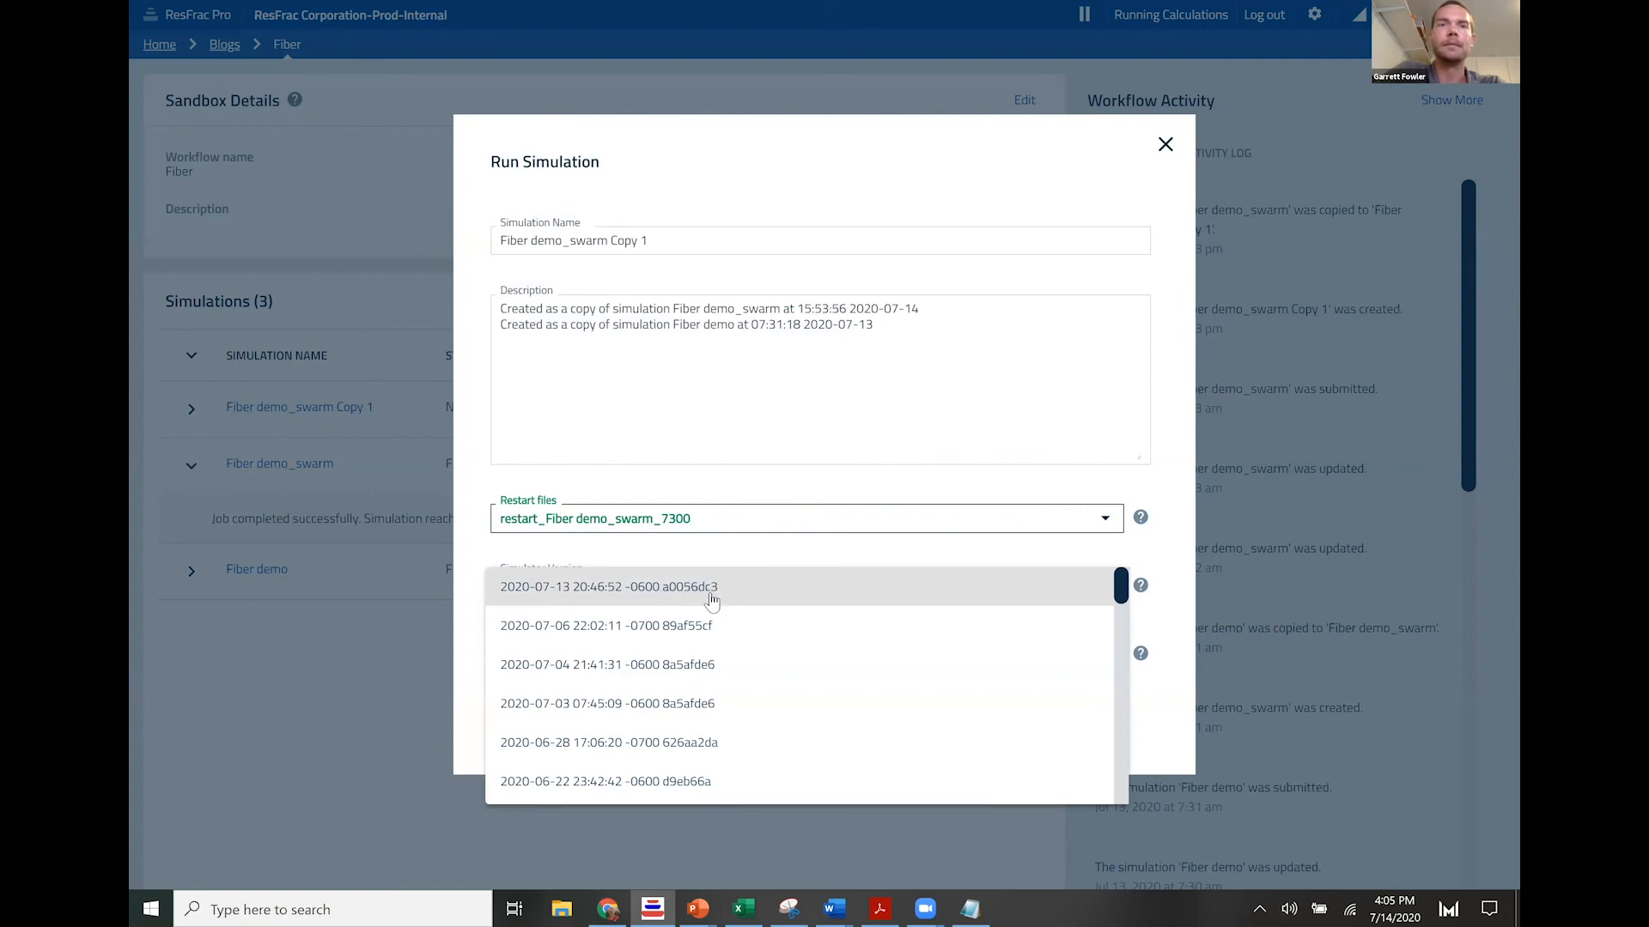
left_click(483, 558)
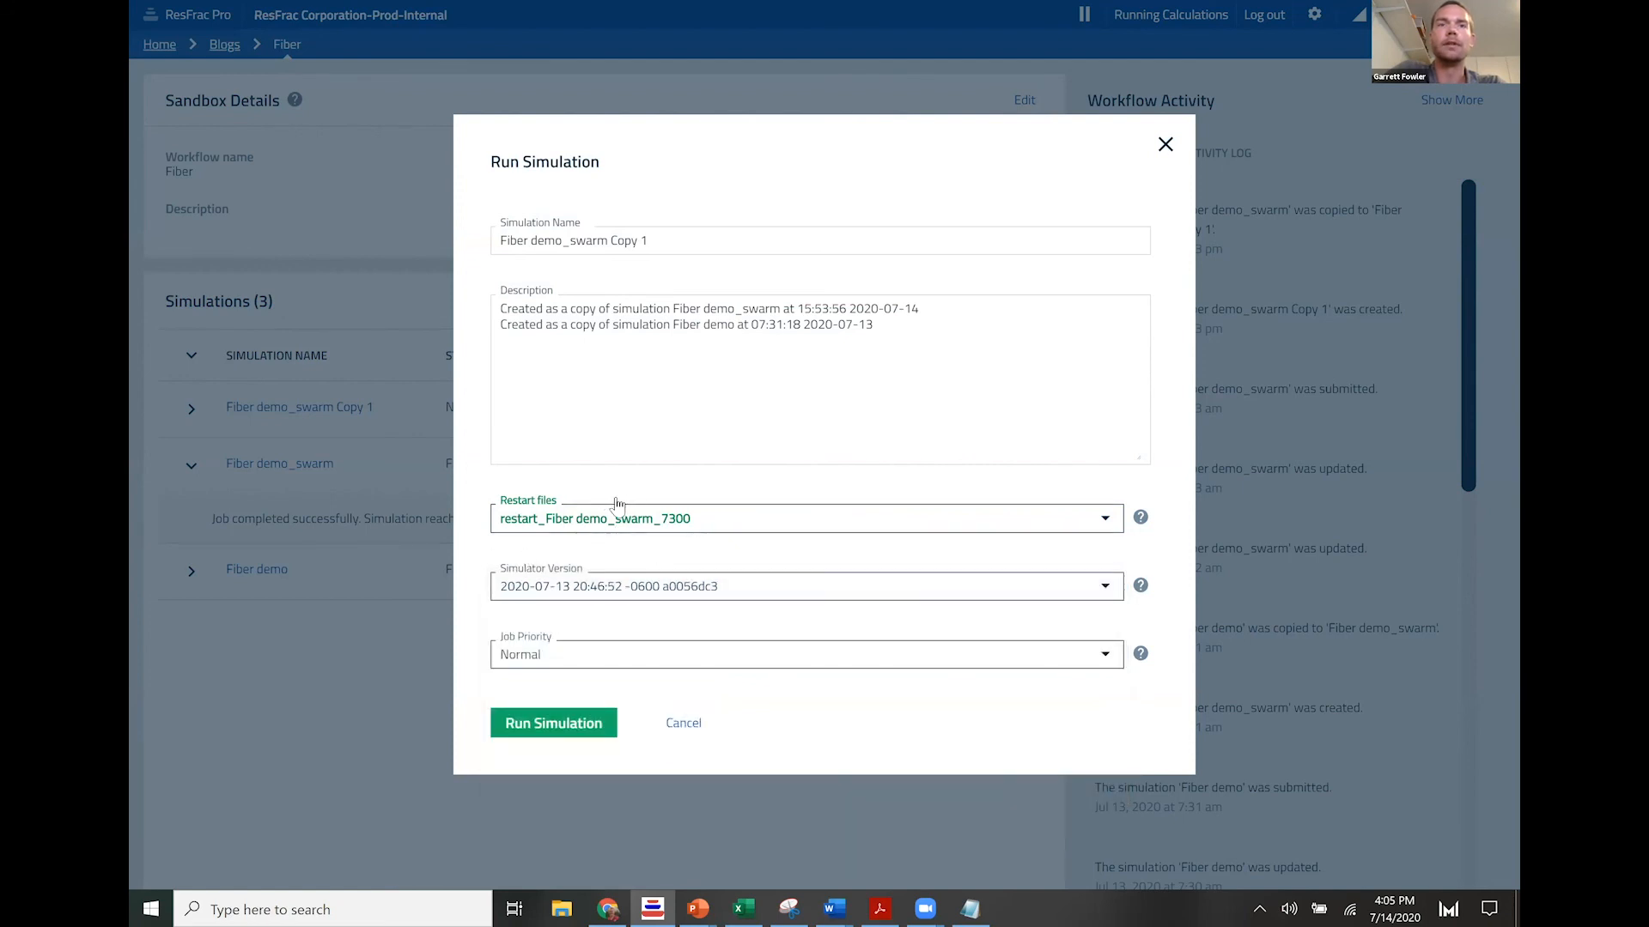
left_click(644, 589)
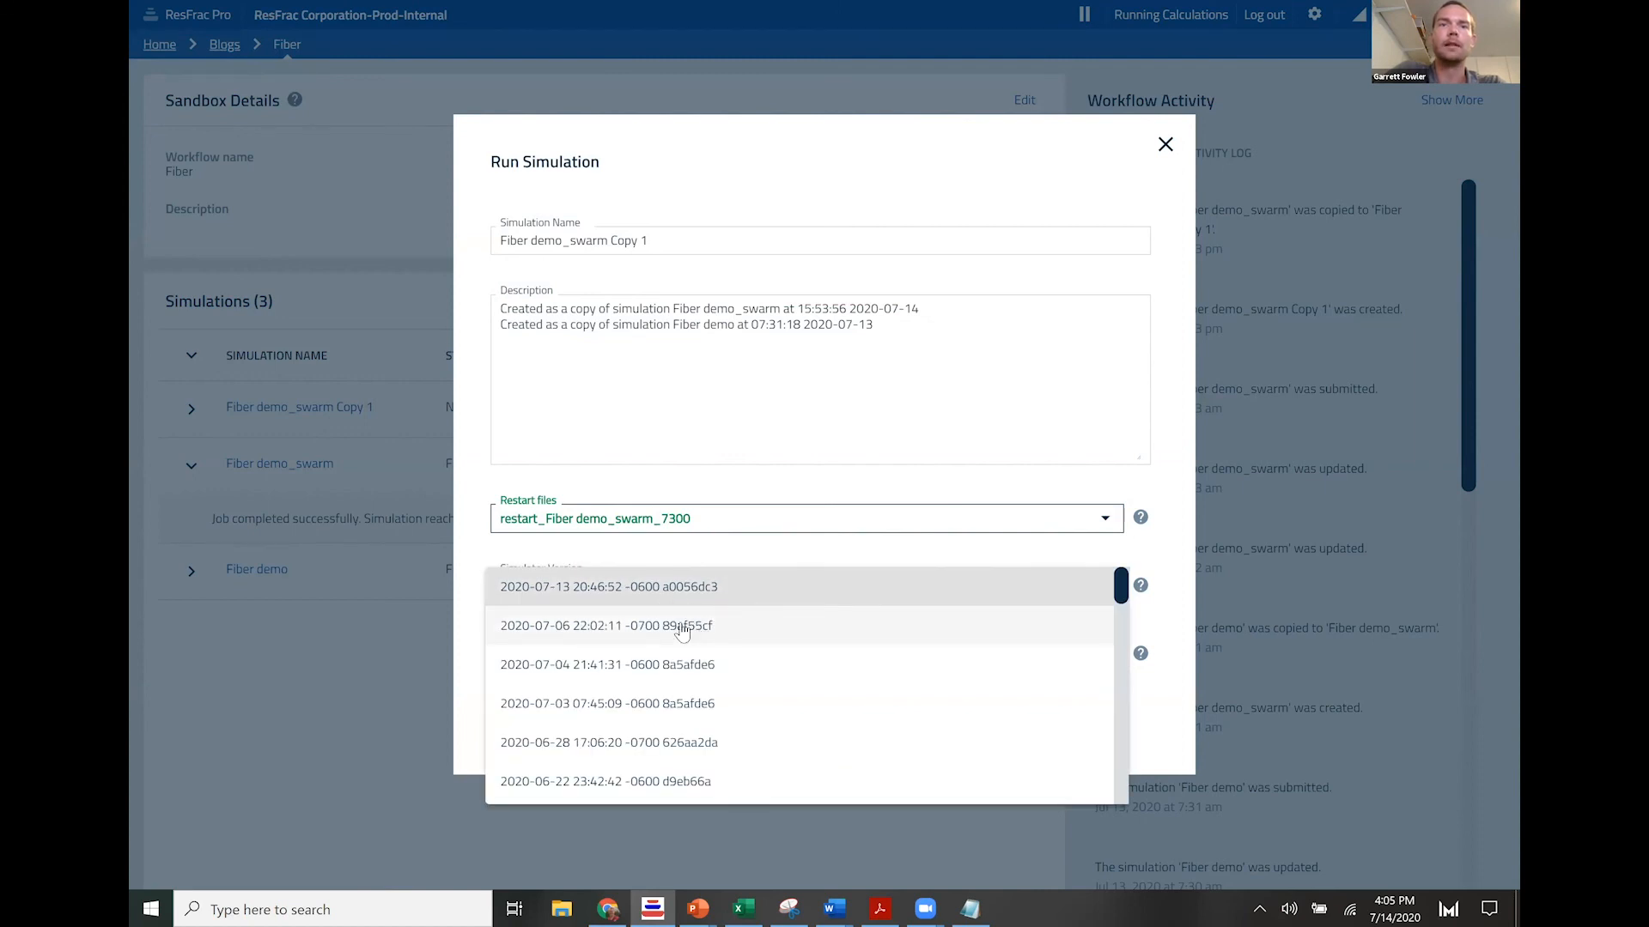
left_click(683, 627)
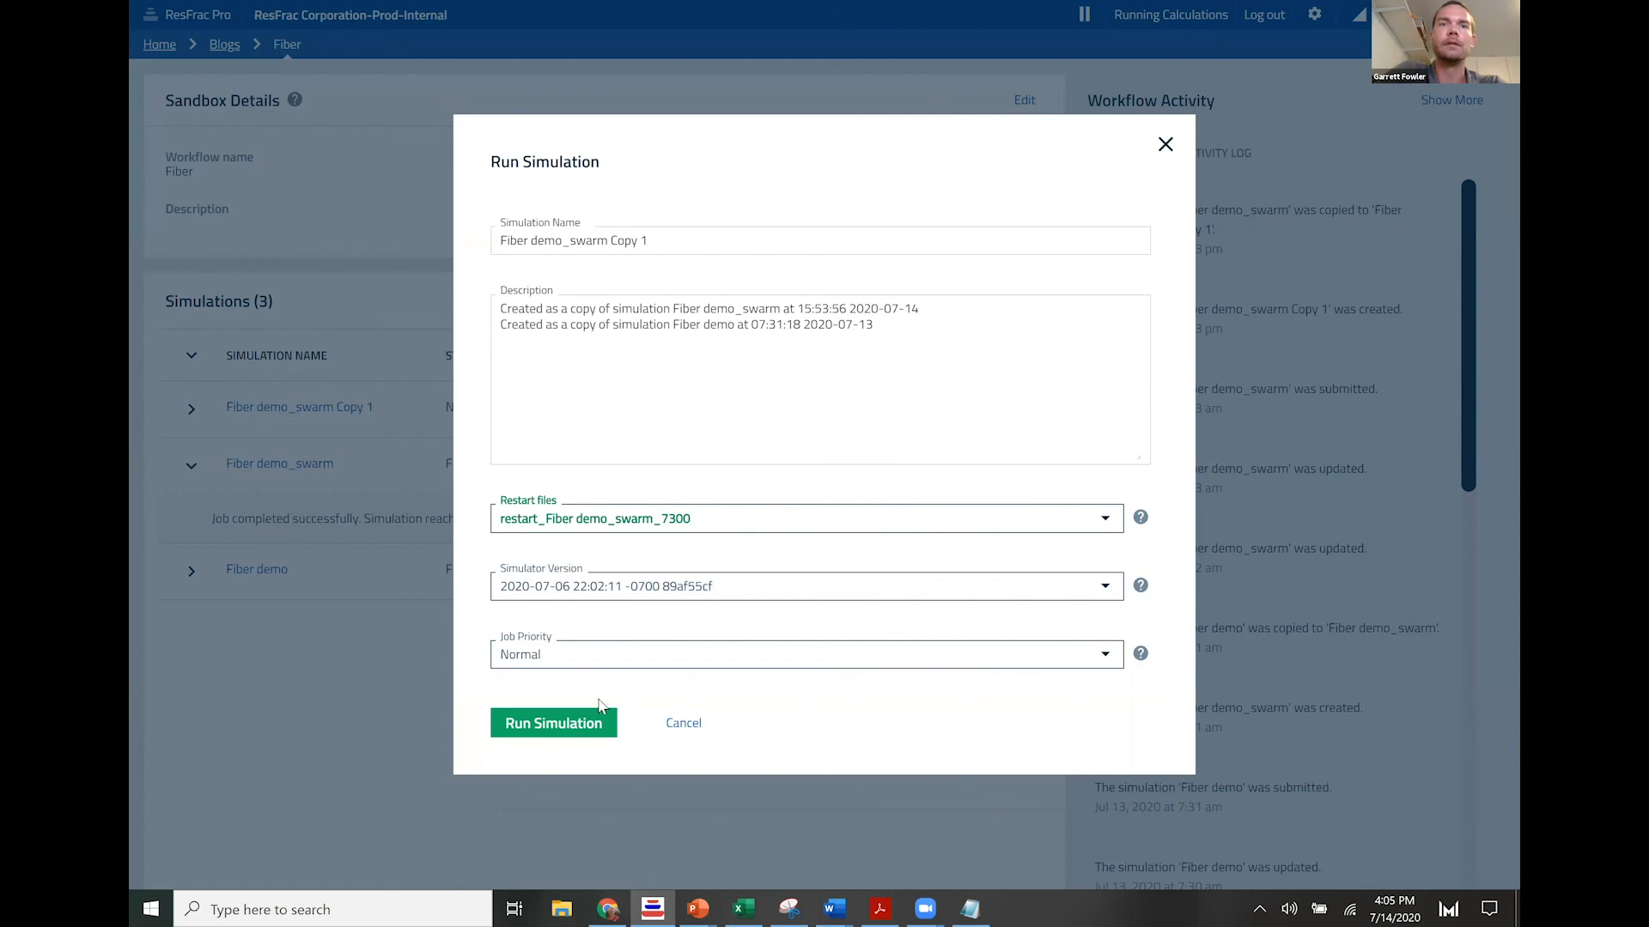
left_click(554, 724)
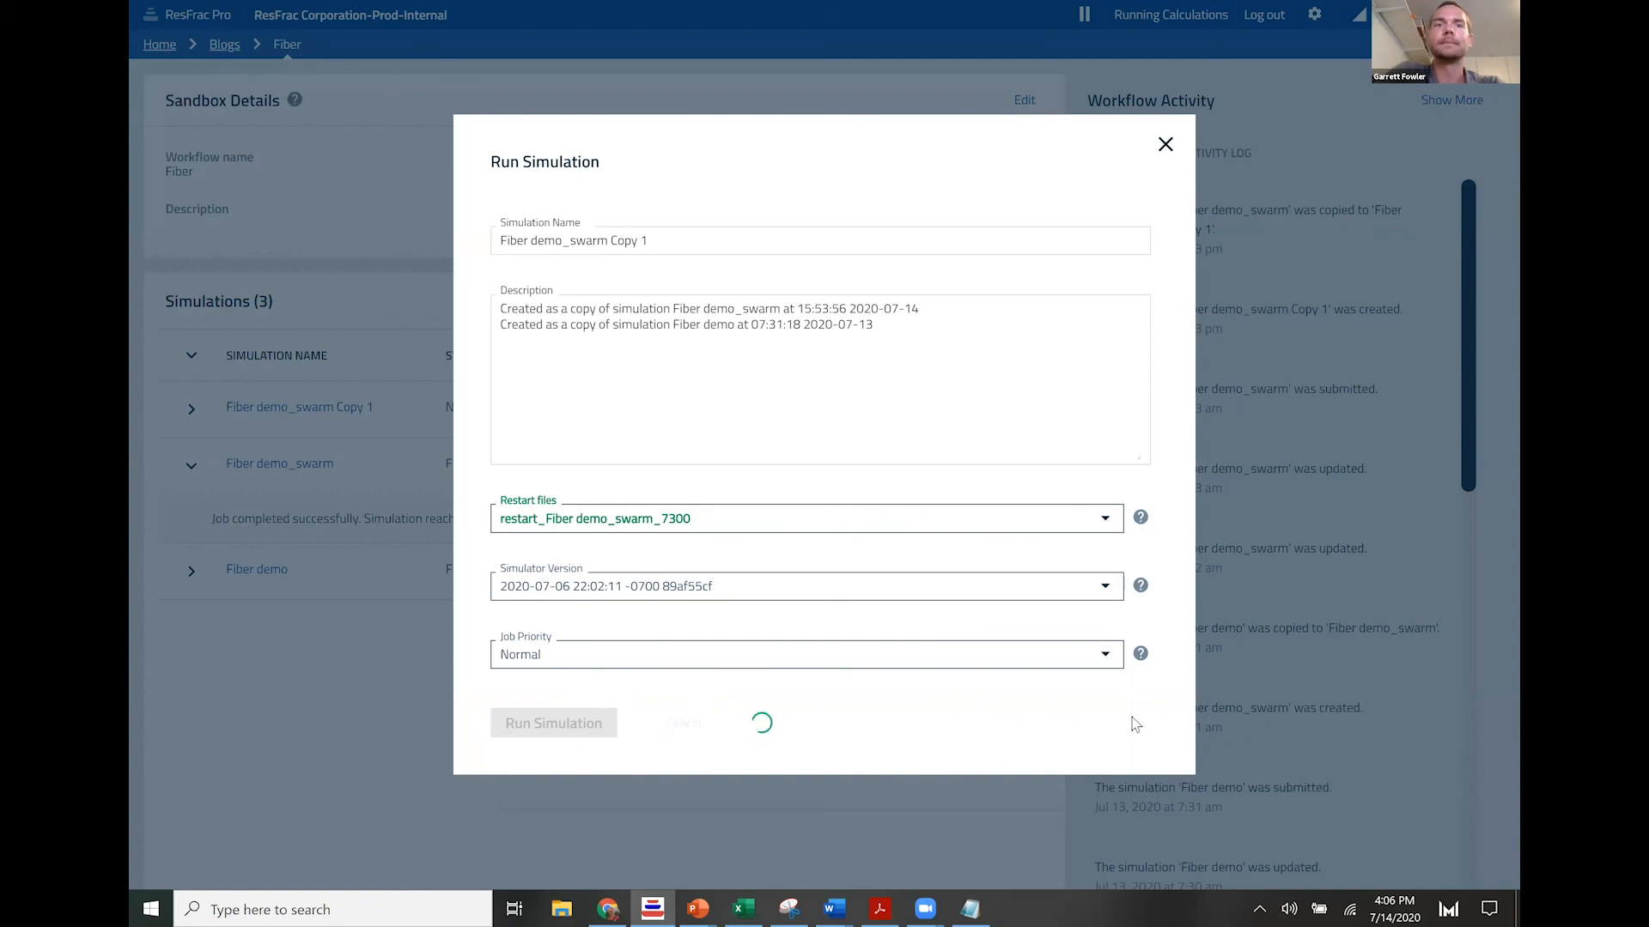
left_click(1164, 144)
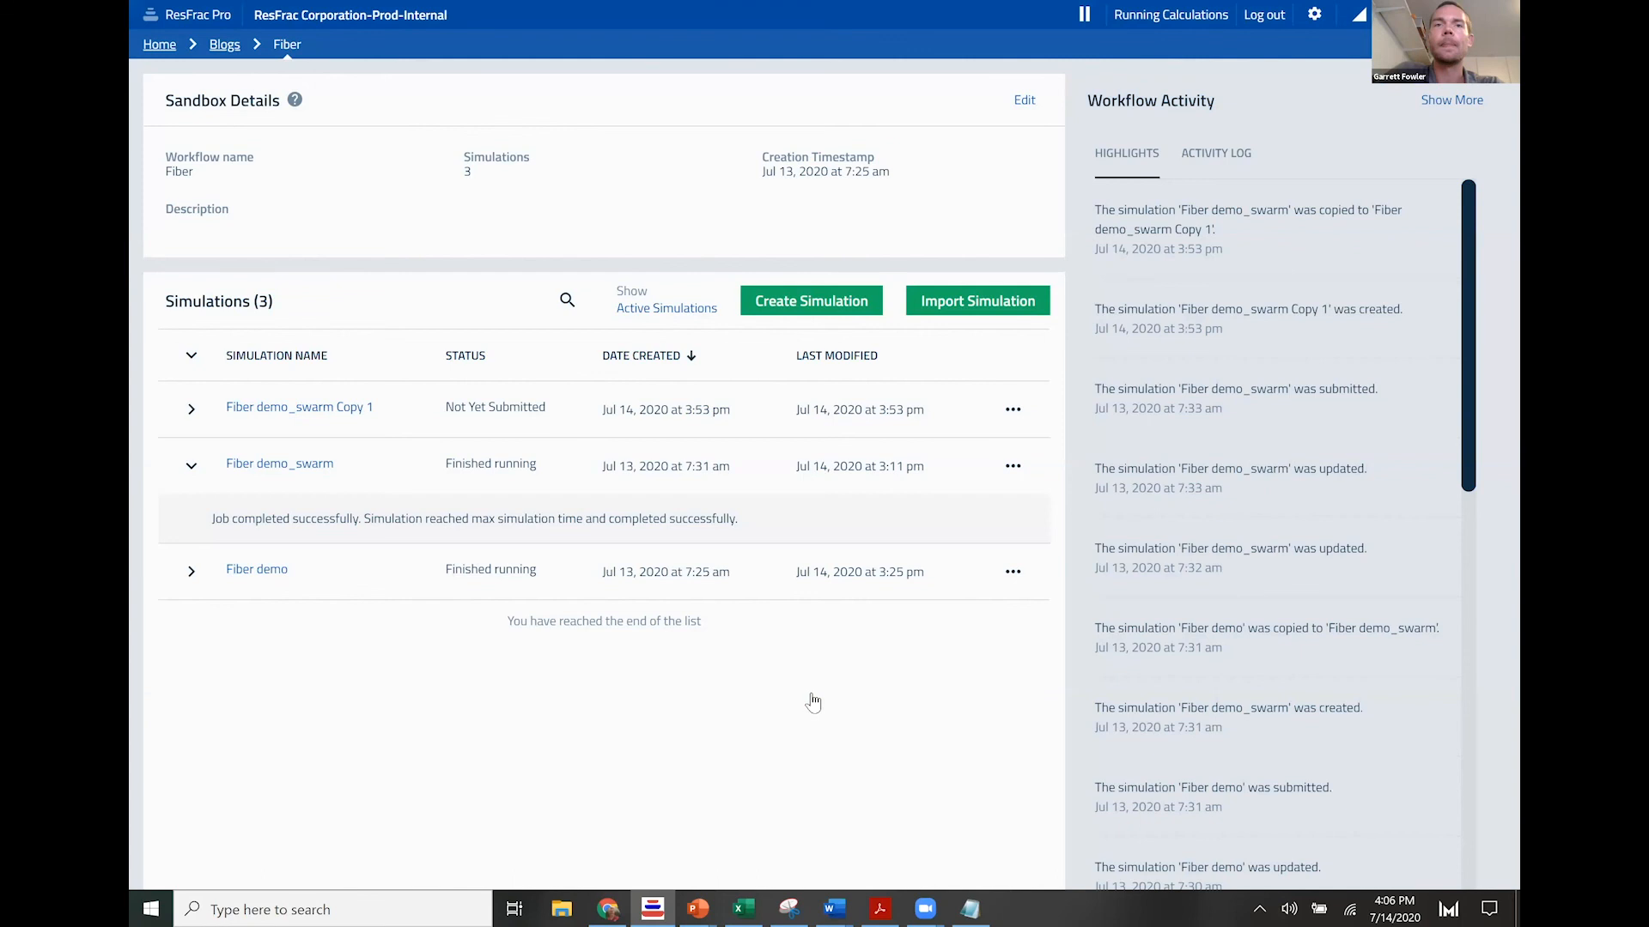